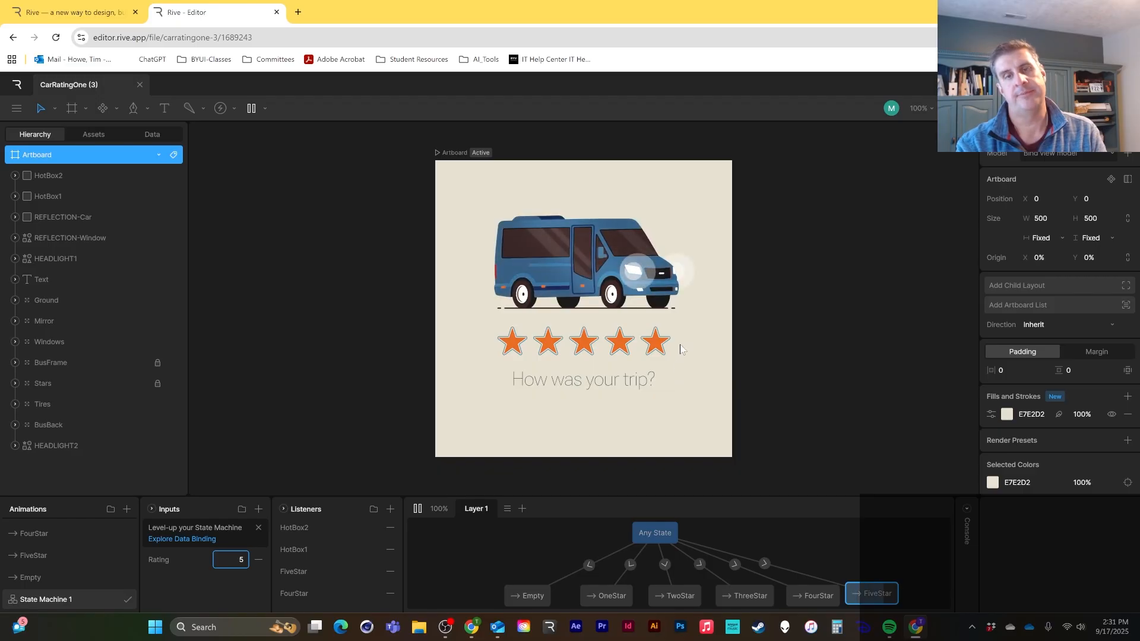
# Step: Test the star rating in the running state machine by choosing different ratings from one to five stars
pyautogui.click(514, 351)
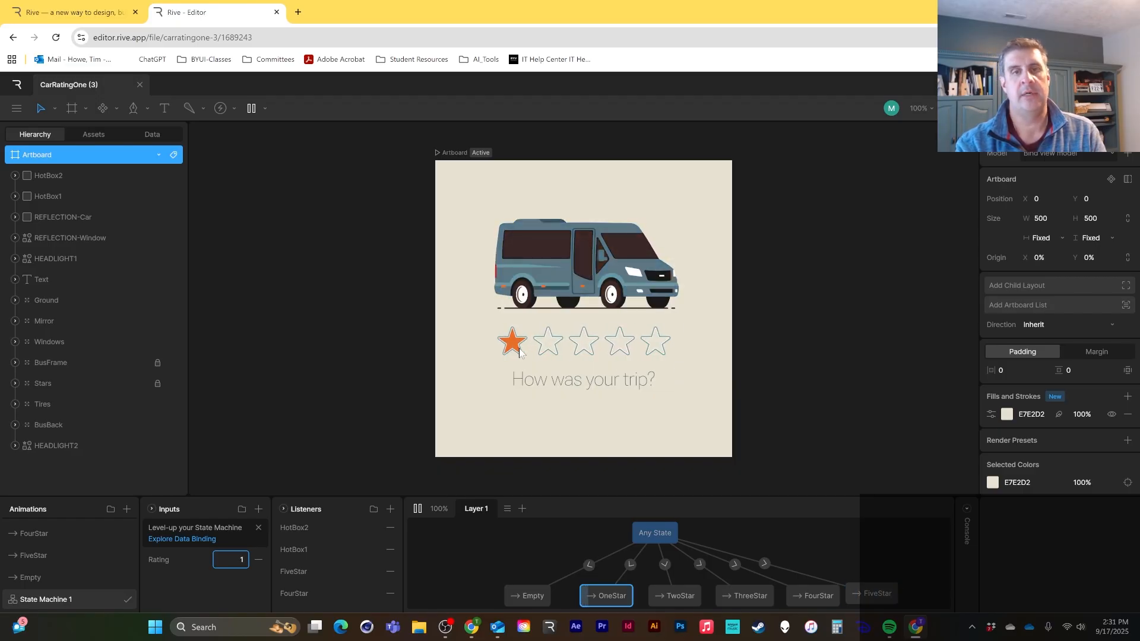
pyautogui.click(653, 346)
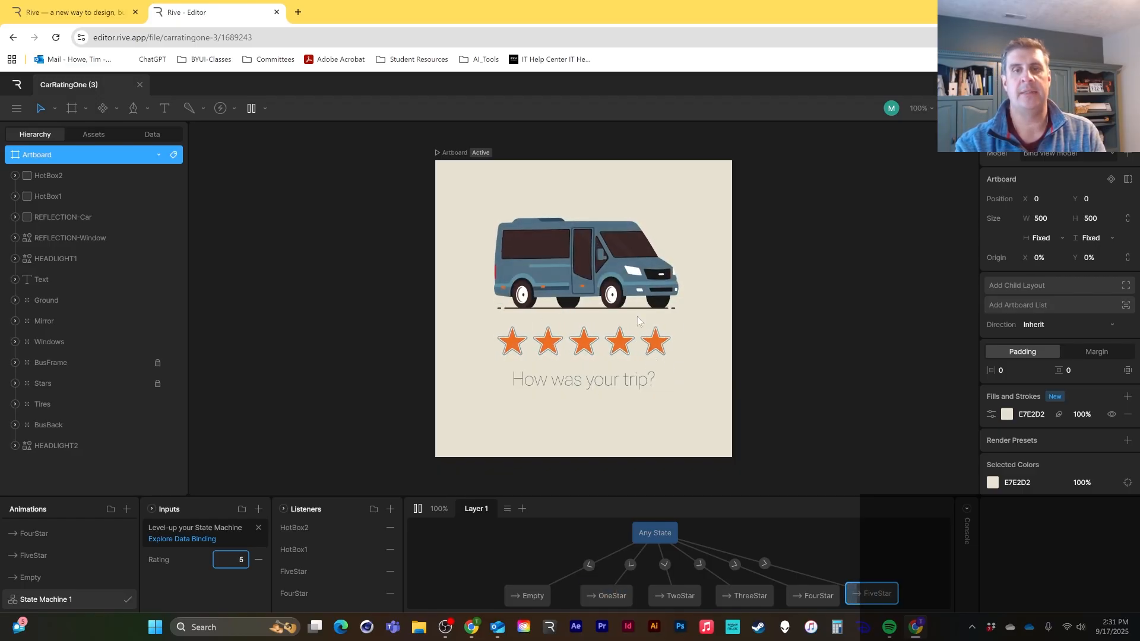
pyautogui.click(630, 347)
pyautogui.click(587, 351)
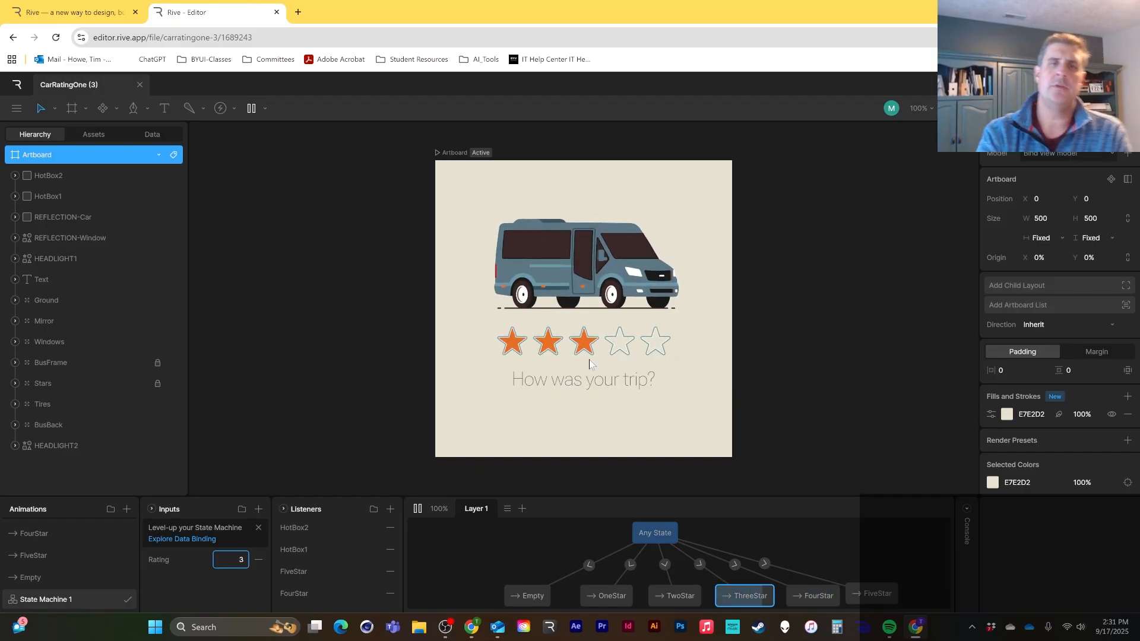
pyautogui.click(668, 348)
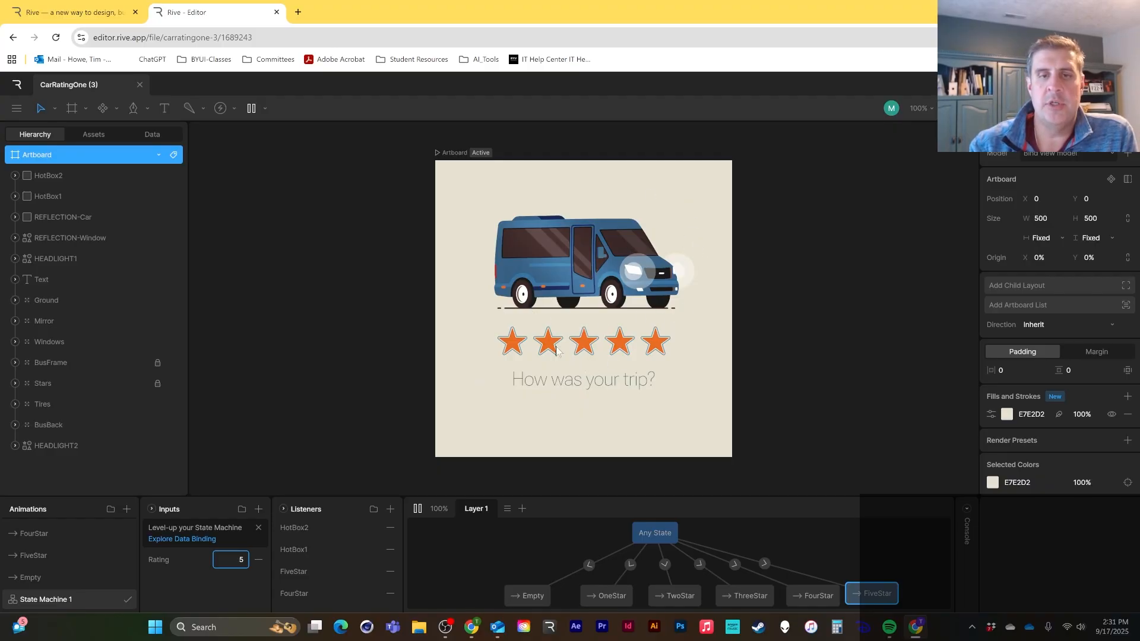
pyautogui.click(512, 347)
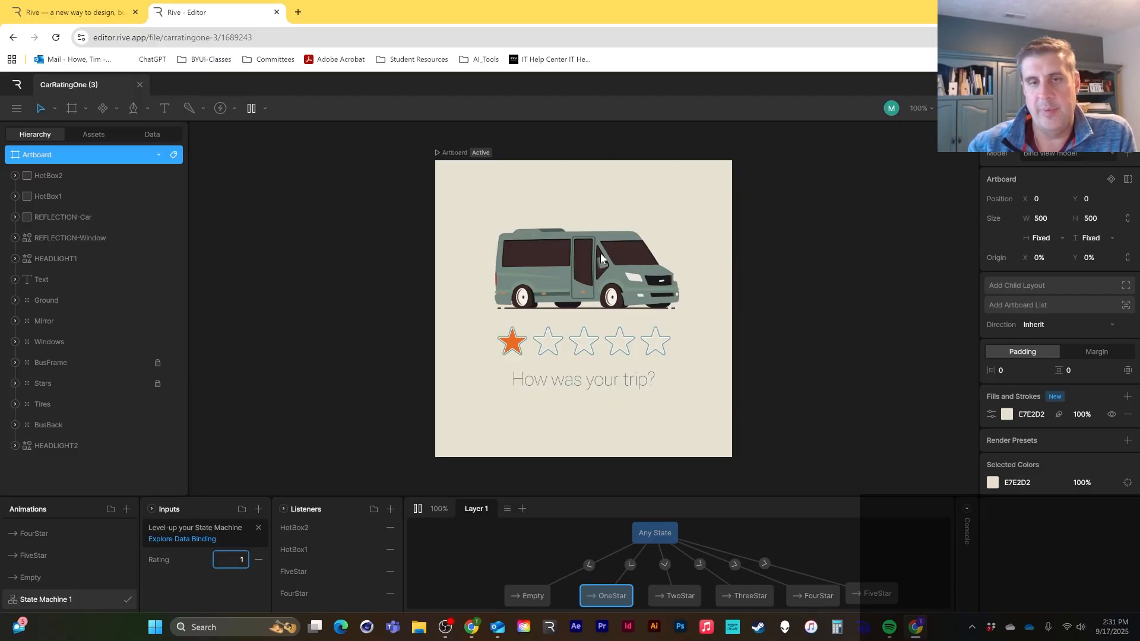
pyautogui.click(547, 342)
pyautogui.click(583, 342)
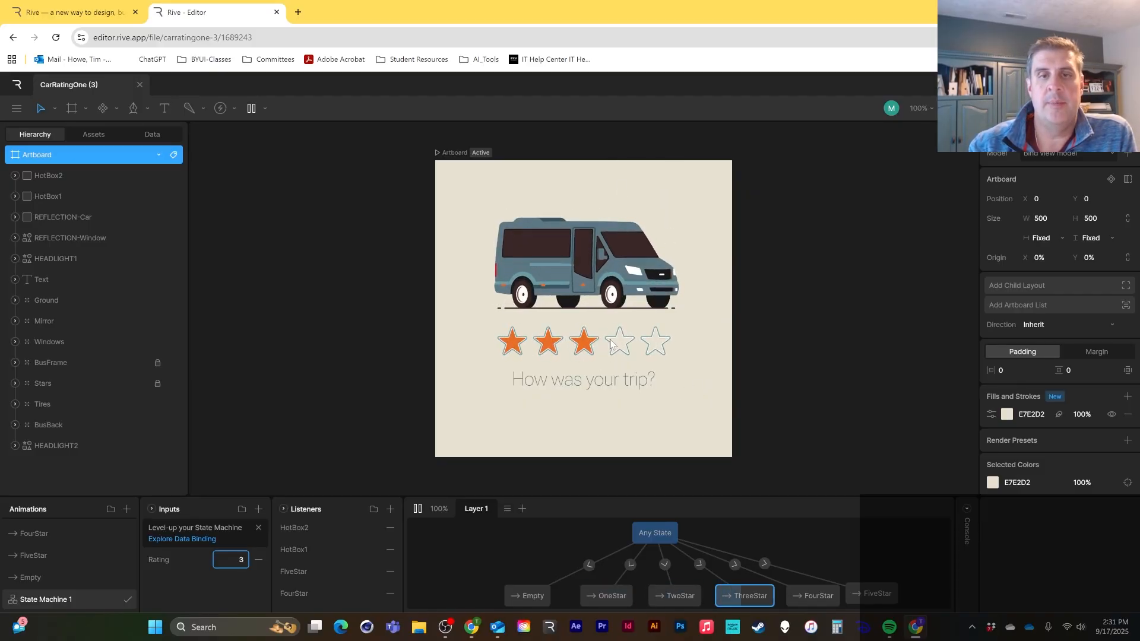
pyautogui.click(619, 342)
pyautogui.click(662, 343)
pyautogui.click(512, 344)
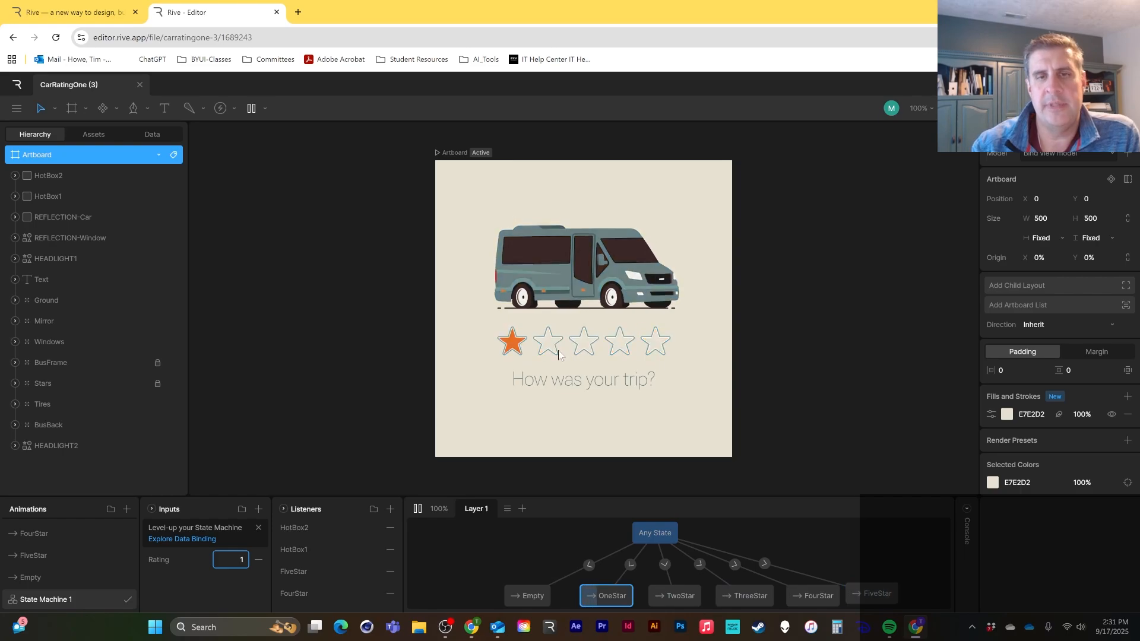
pyautogui.click(654, 342)
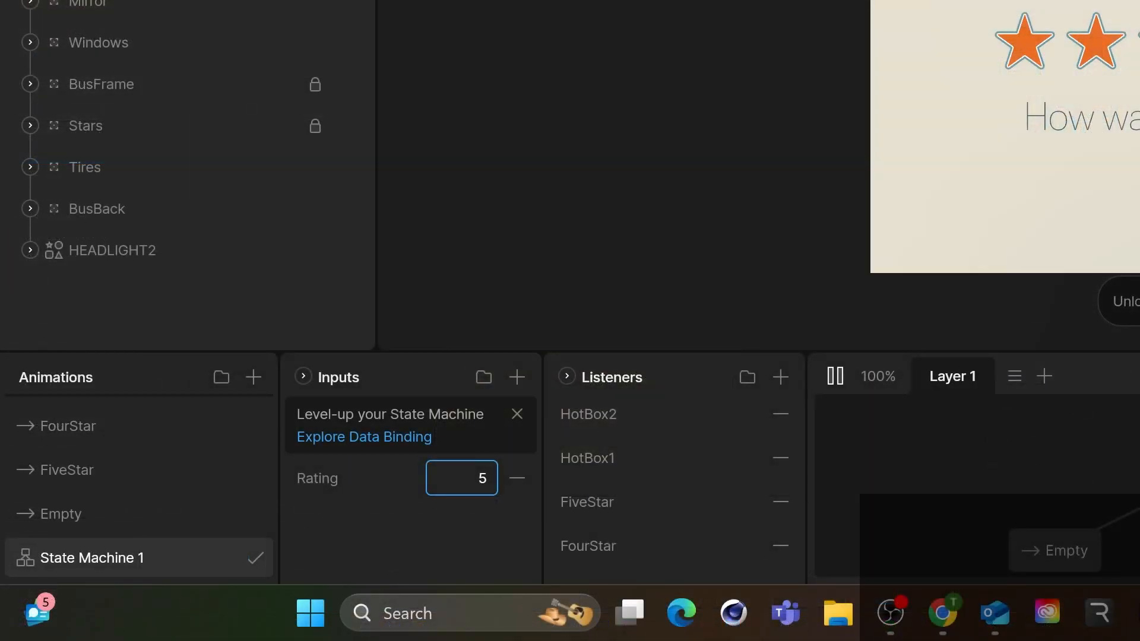
# Step: Open the FiveStar animation's timeline and scrub through it from the start to the one-second mark
pyautogui.click(261, 469)
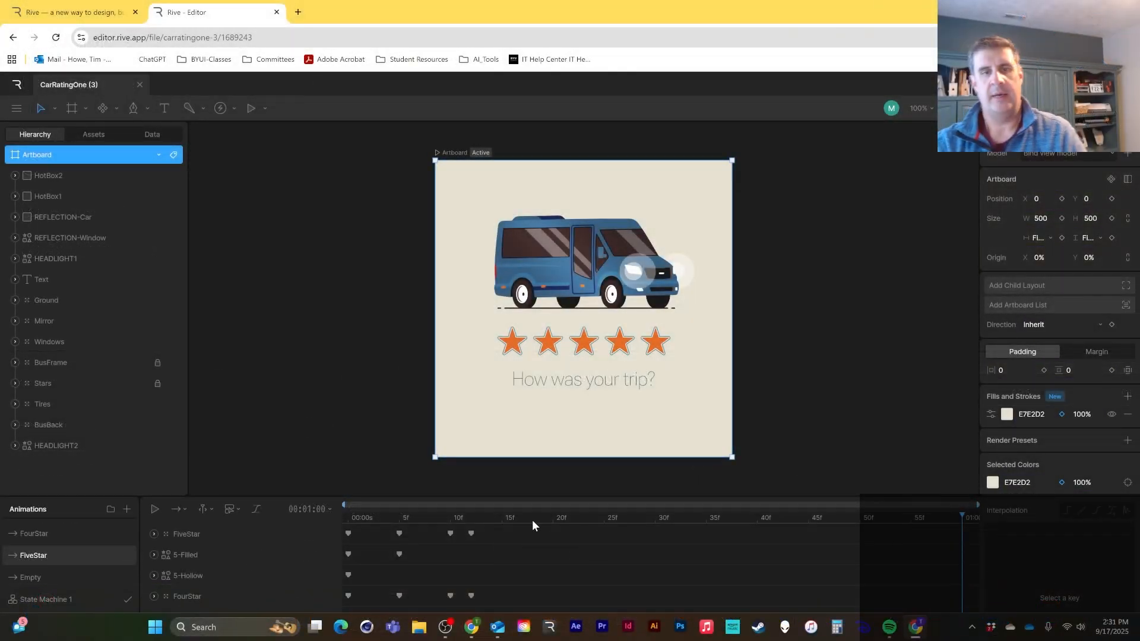
pyautogui.moveTo(523, 515); pyautogui.dragTo(358, 511)
pyautogui.moveTo(431, 508); pyautogui.dragTo(960, 521)
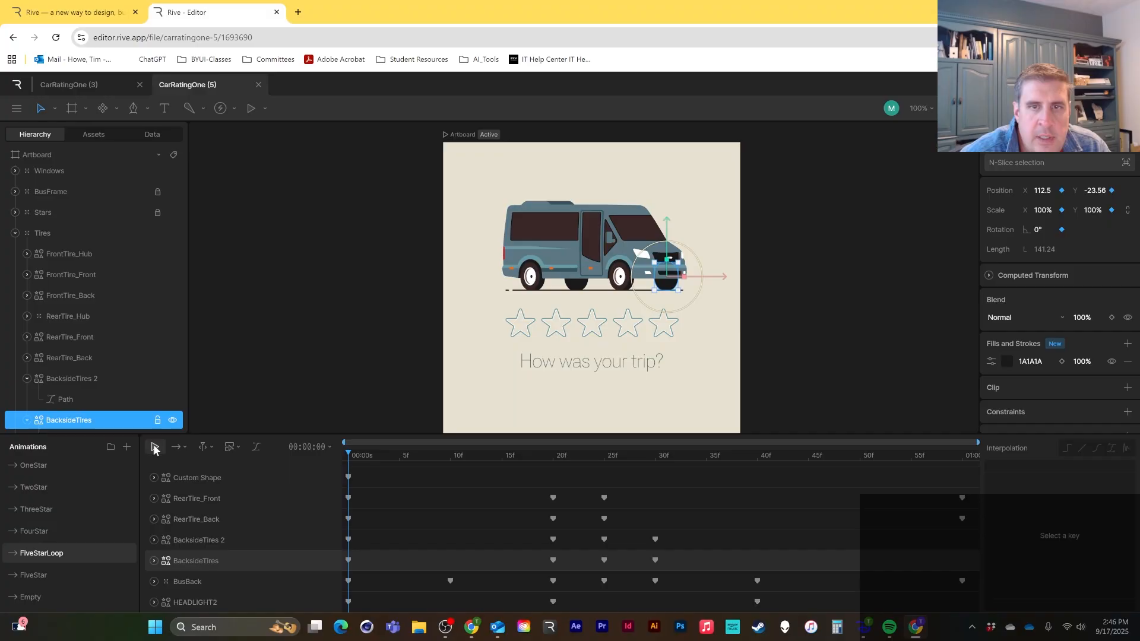
# Step: Set the FiveStarLoop animation to loop, preview its playback and move the playhead to frame 10
pyautogui.click(154, 449)
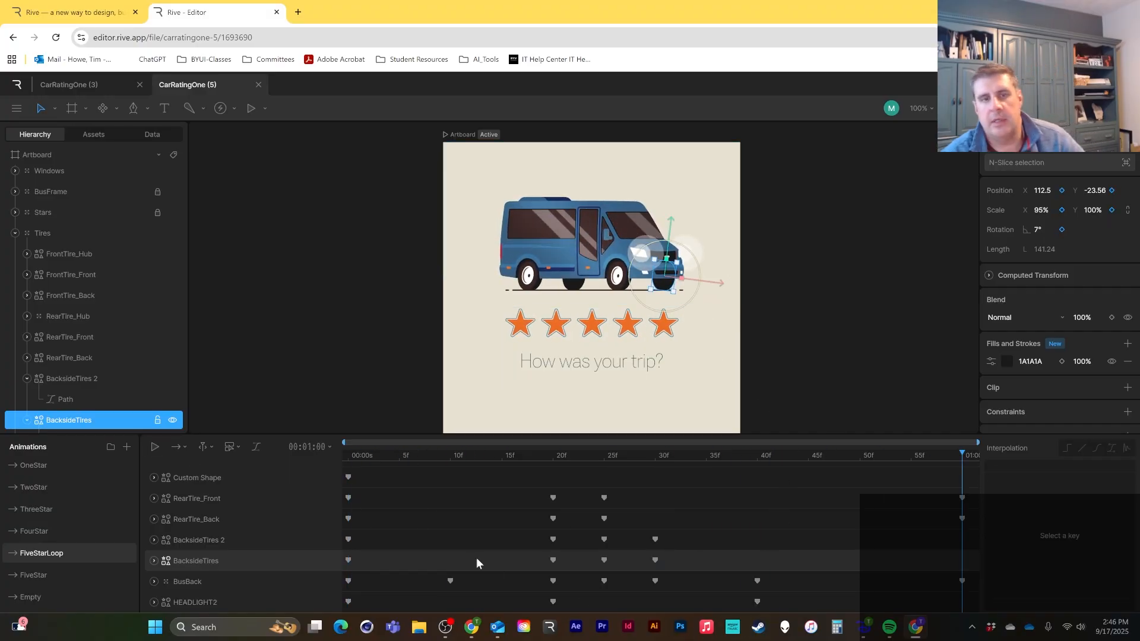
pyautogui.scroll(1, 671, 270)
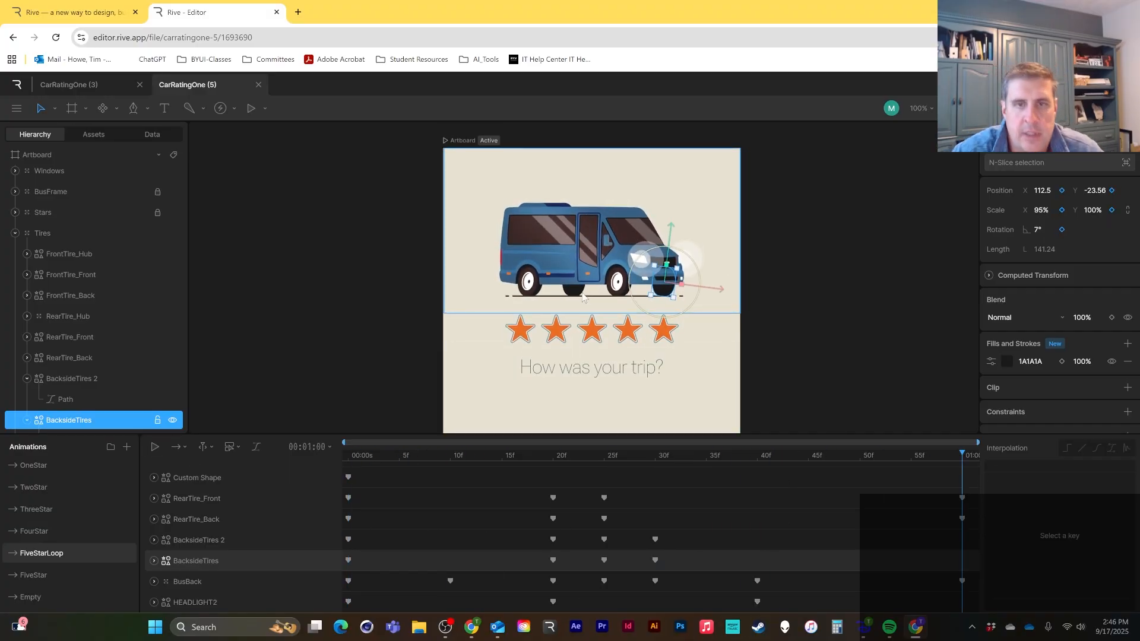
pyautogui.click(180, 451)
pyautogui.click(200, 486)
pyautogui.click(156, 448)
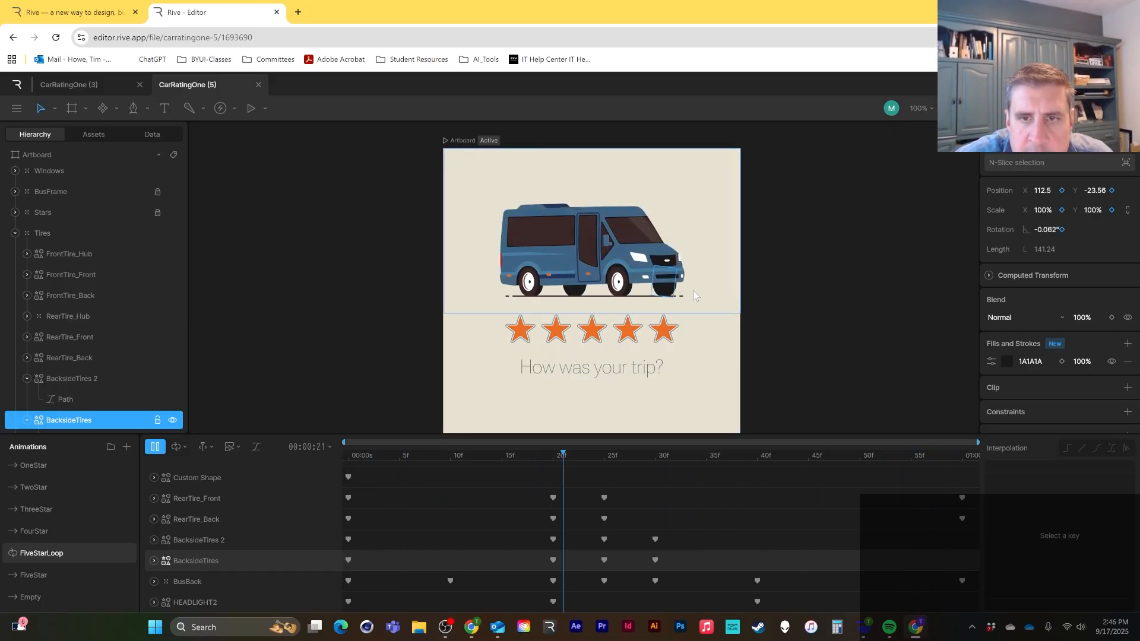
pyautogui.click(156, 448)
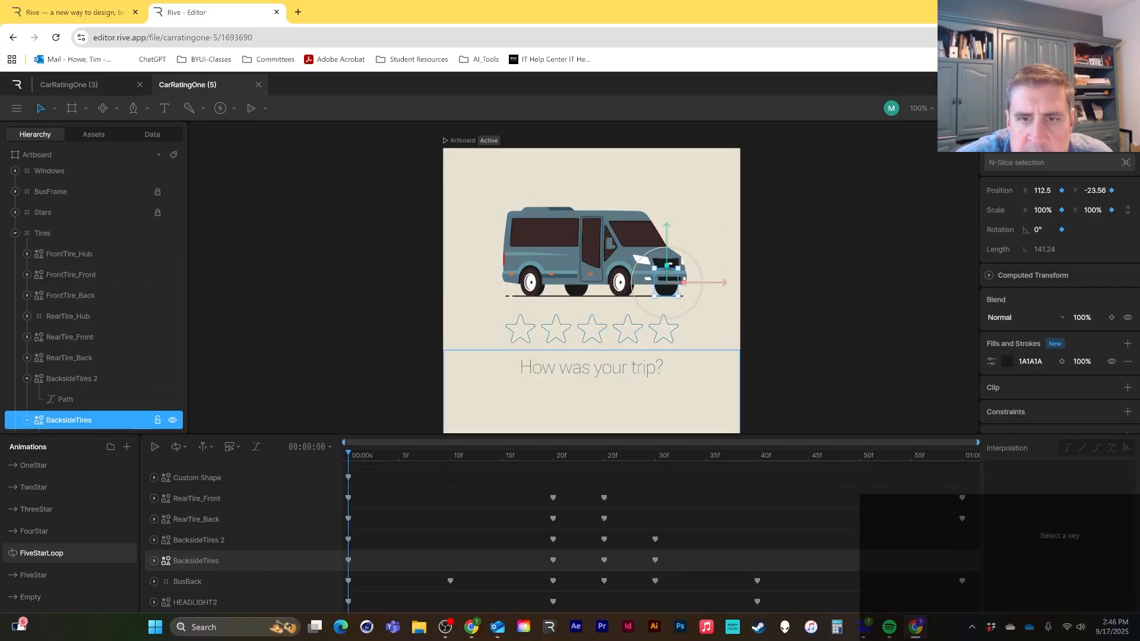
pyautogui.moveTo(410, 456); pyautogui.dragTo(451, 456)
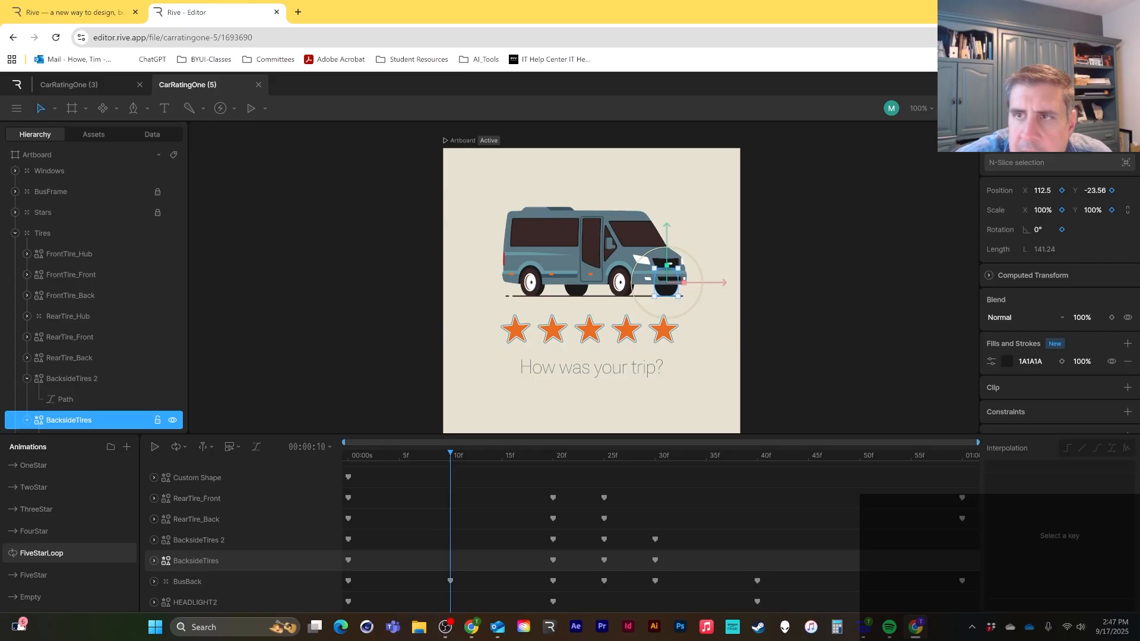
# Step: Switch to design mode and inspect the MainGround and MoveGround shapes and their paths in the Ground group
pyautogui.click(1063, 108)
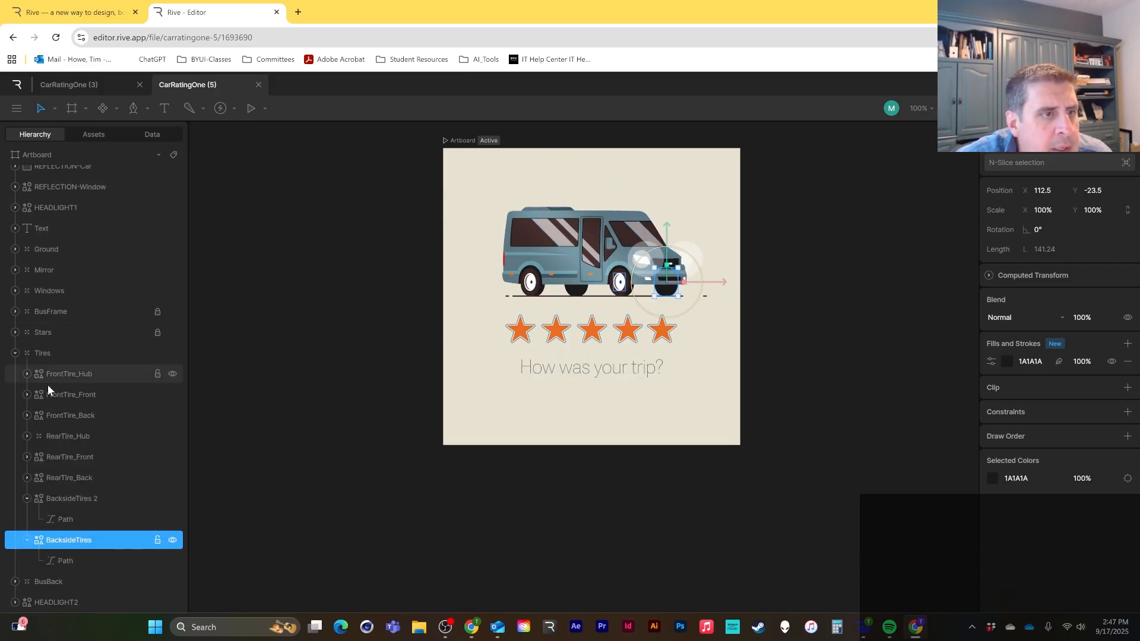
pyautogui.click(24, 352)
pyautogui.click(15, 353)
pyautogui.click(50, 300)
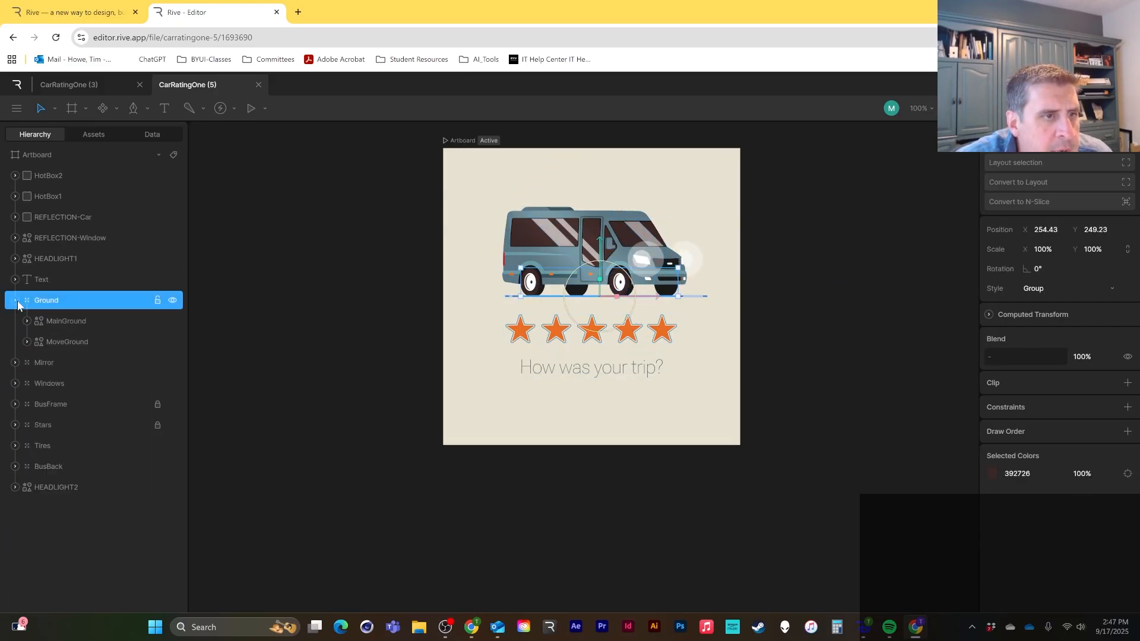
pyautogui.click(73, 325)
pyautogui.click(79, 339)
pyautogui.click(81, 325)
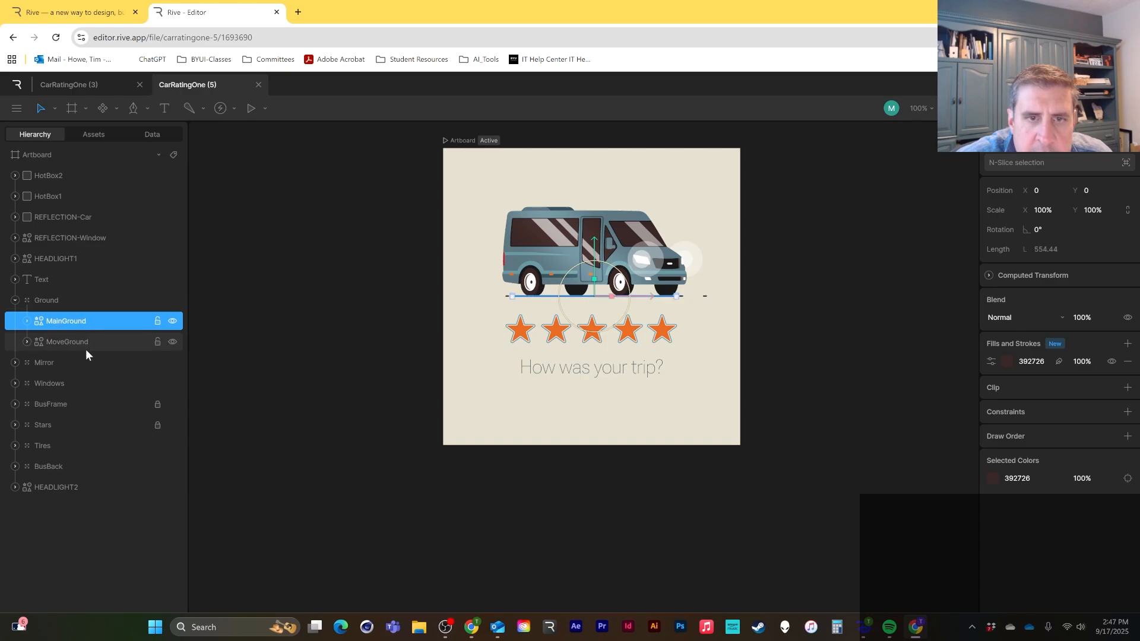
pyautogui.click(27, 341)
pyautogui.click(27, 321)
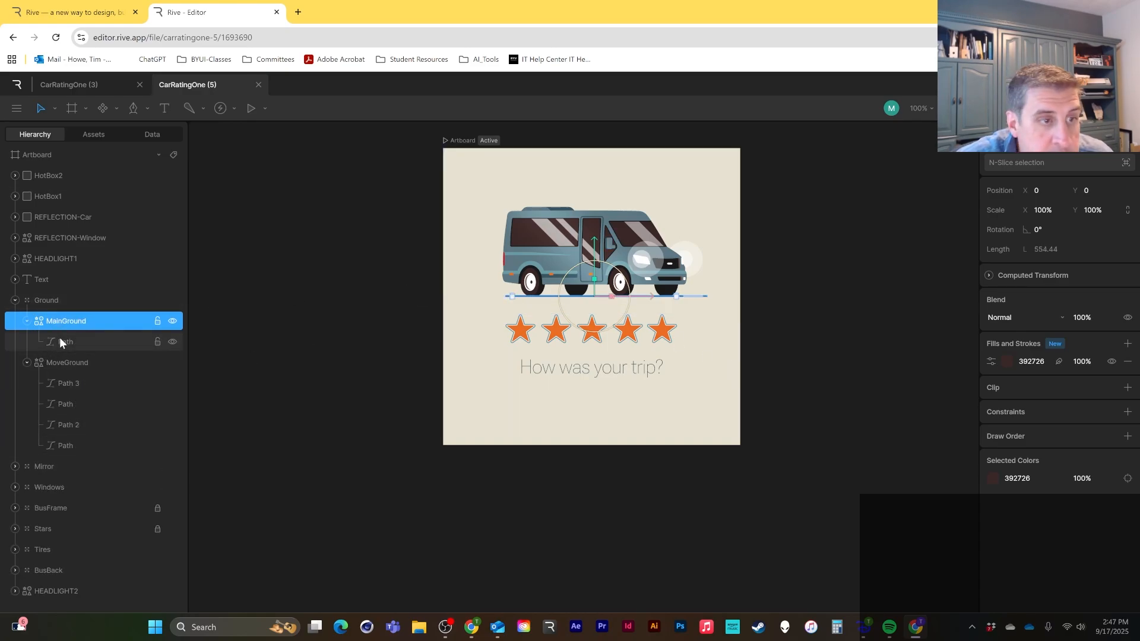
pyautogui.click(14, 300)
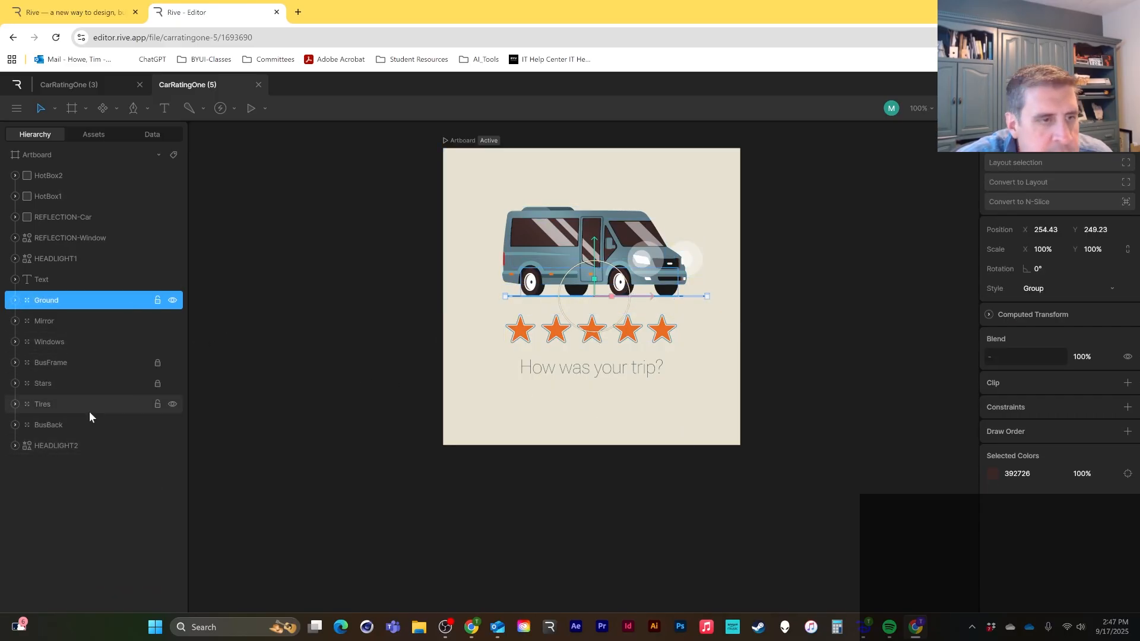
# Step: Expand the Tires group and examine the BacksideTires 2 and BacksideTires shapes on the bus
pyautogui.click(25, 402)
pyautogui.scroll(-1, 72, 475)
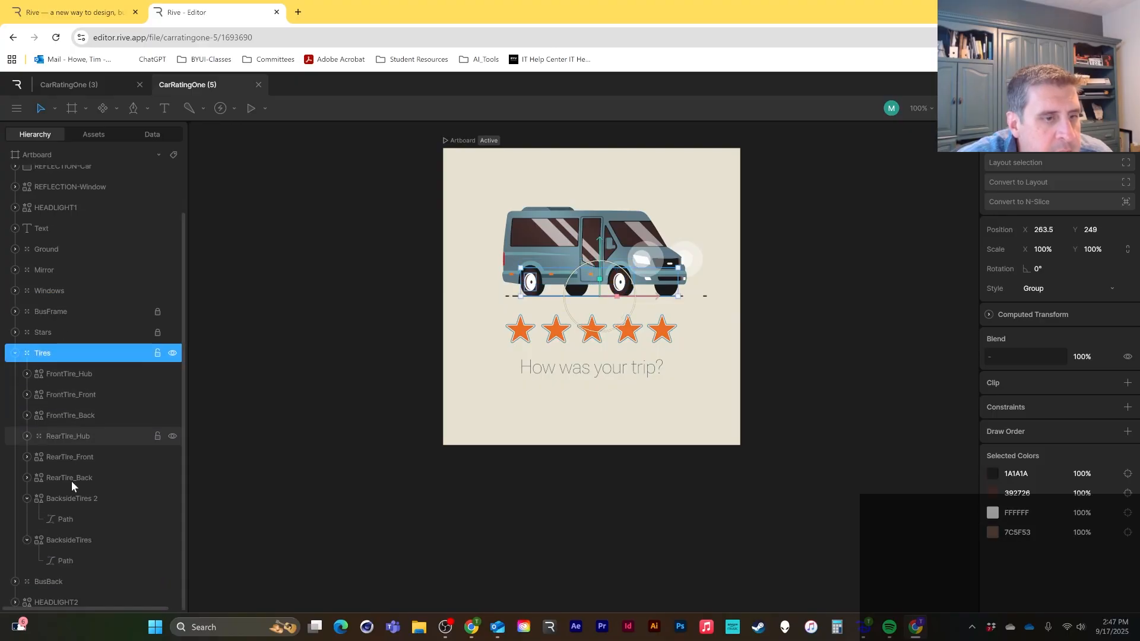
pyautogui.click(73, 494)
pyautogui.click(77, 540)
pyautogui.click(87, 498)
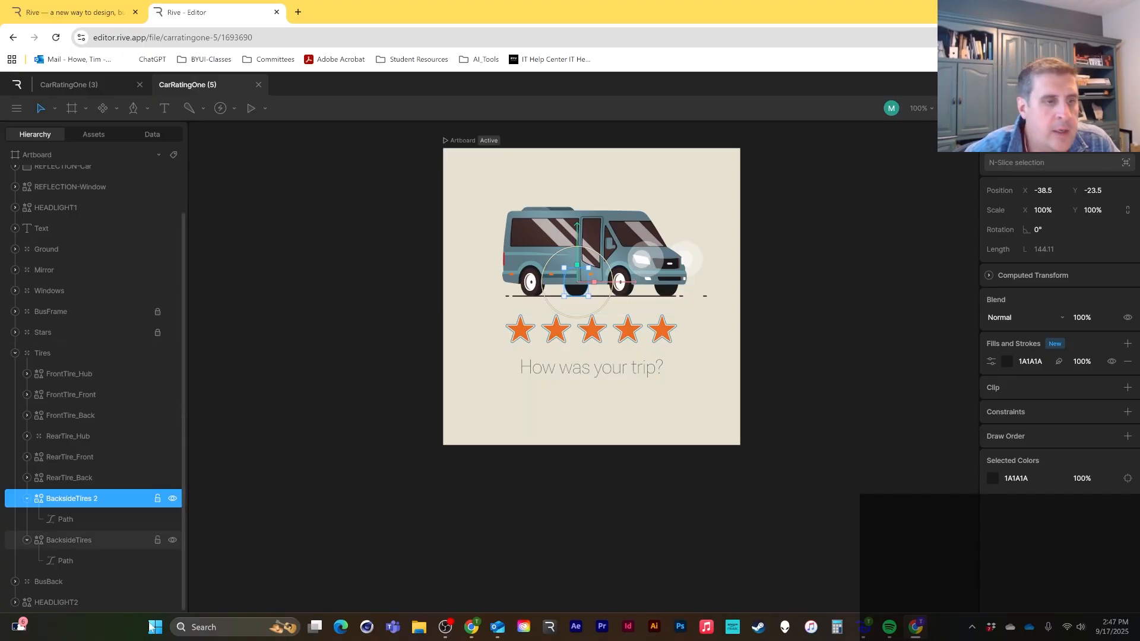
pyautogui.click(74, 540)
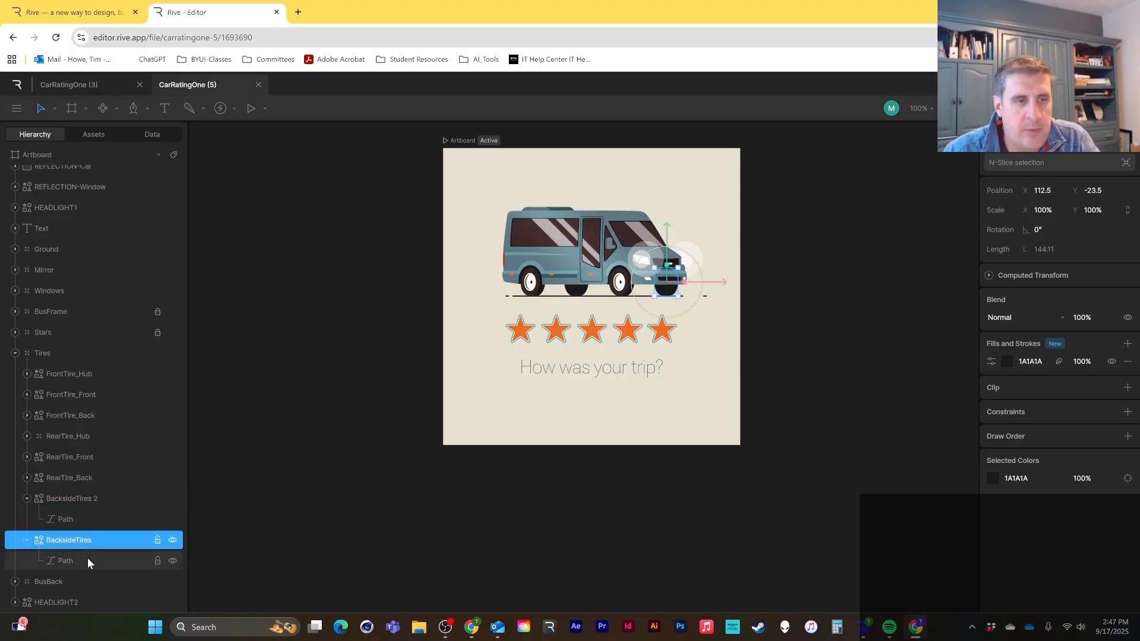
# Step: Run the state machine, test the five-star and four-star ratings on the artboard, and stop the preview
pyautogui.click(248, 108)
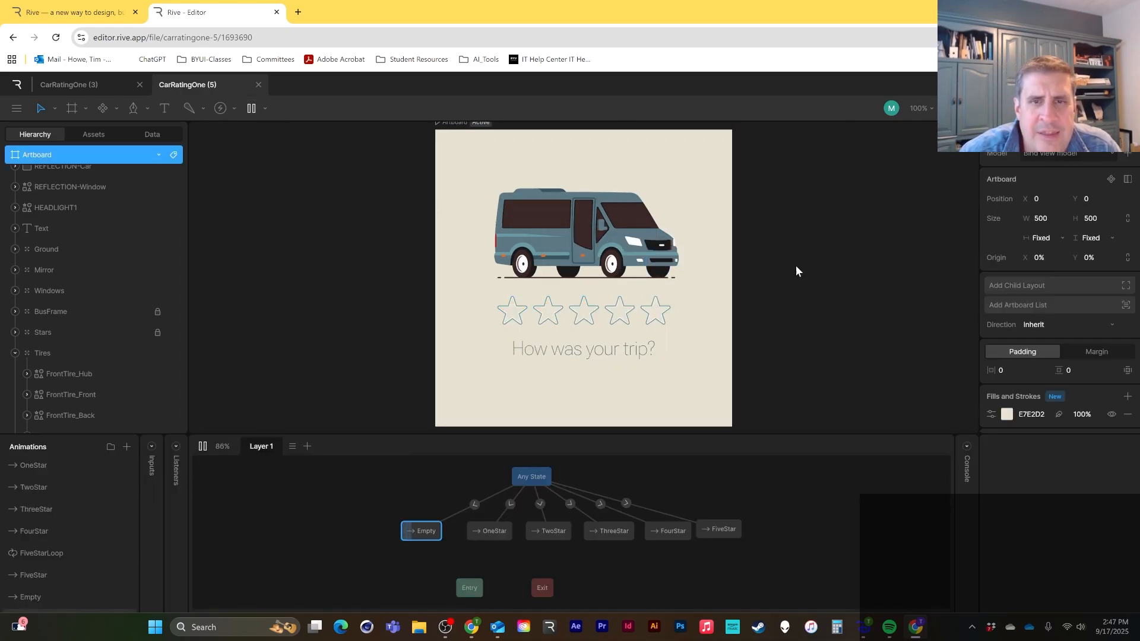
pyautogui.click(251, 109)
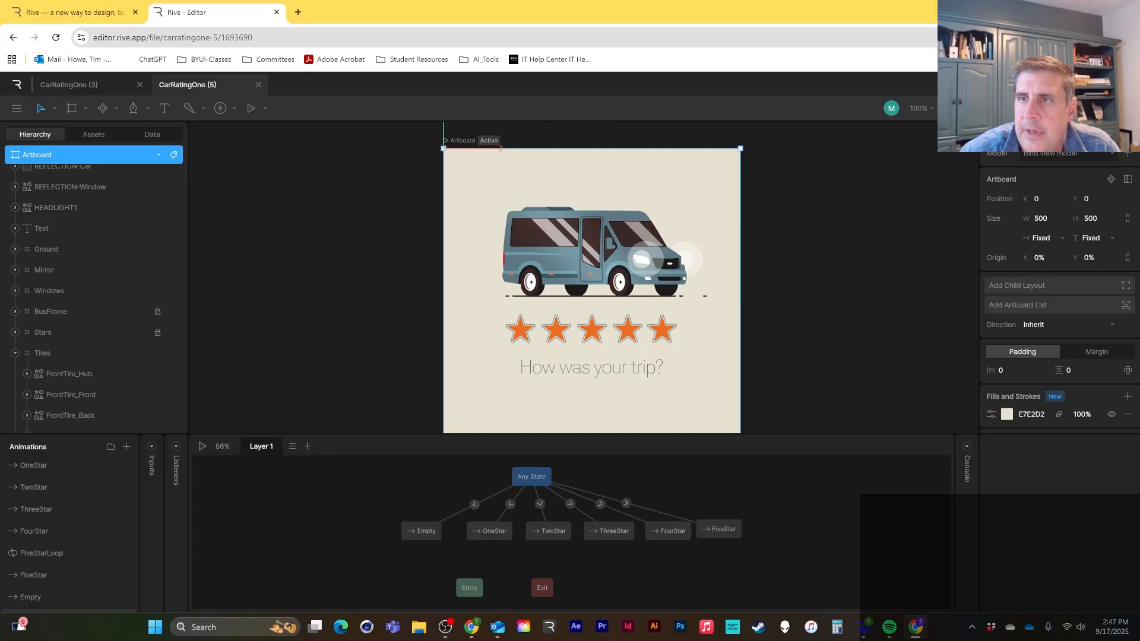
pyautogui.press('space')
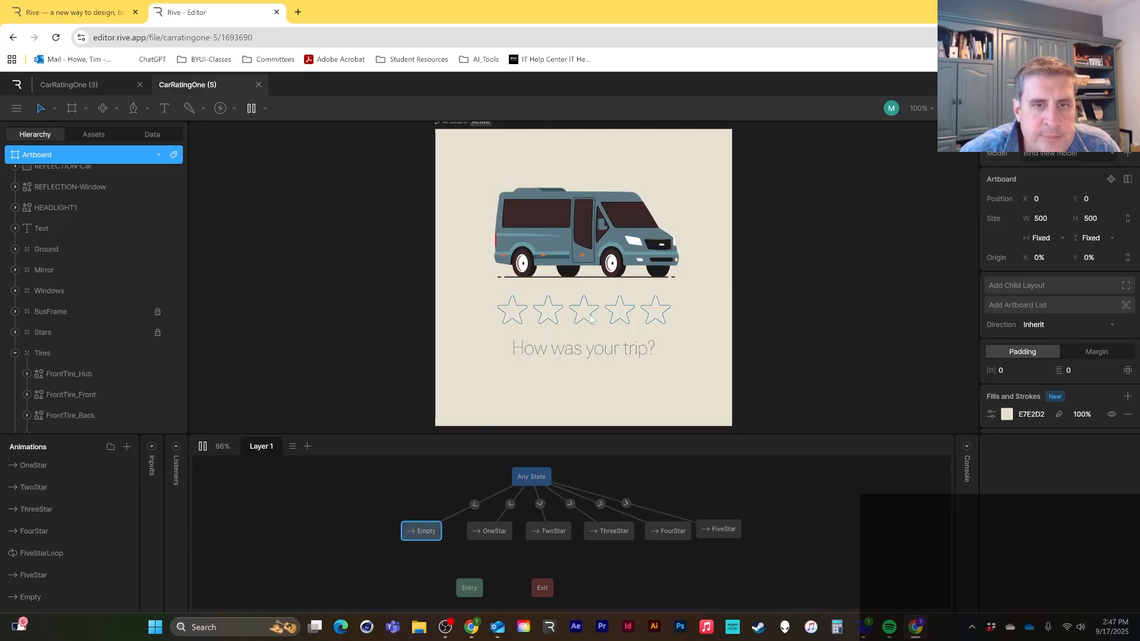
pyautogui.click(656, 314)
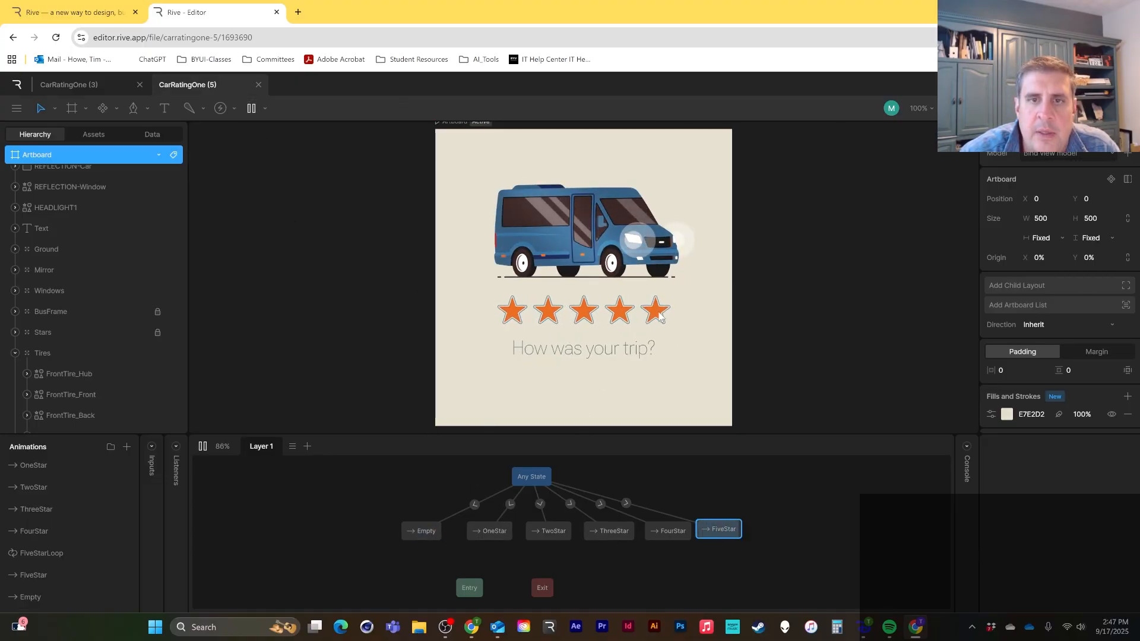
pyautogui.click(620, 313)
pyautogui.click(653, 318)
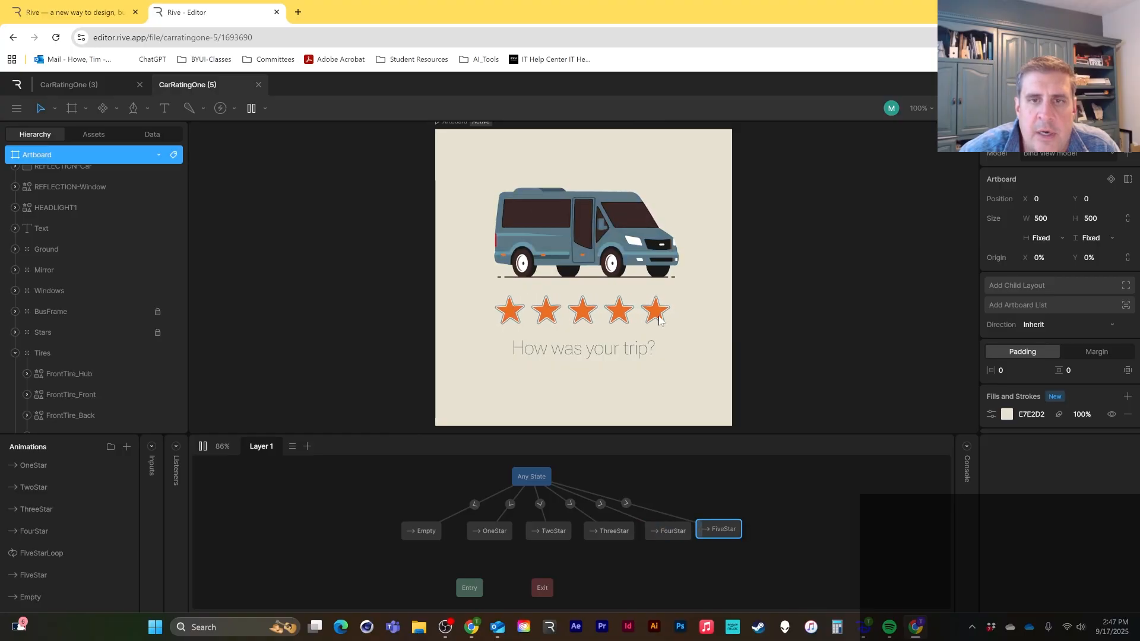
pyautogui.click(265, 111)
# Step: Play the looping FiveStarLoop animation and scrub its timeline from the start to the one-second mark
pyautogui.click(49, 552)
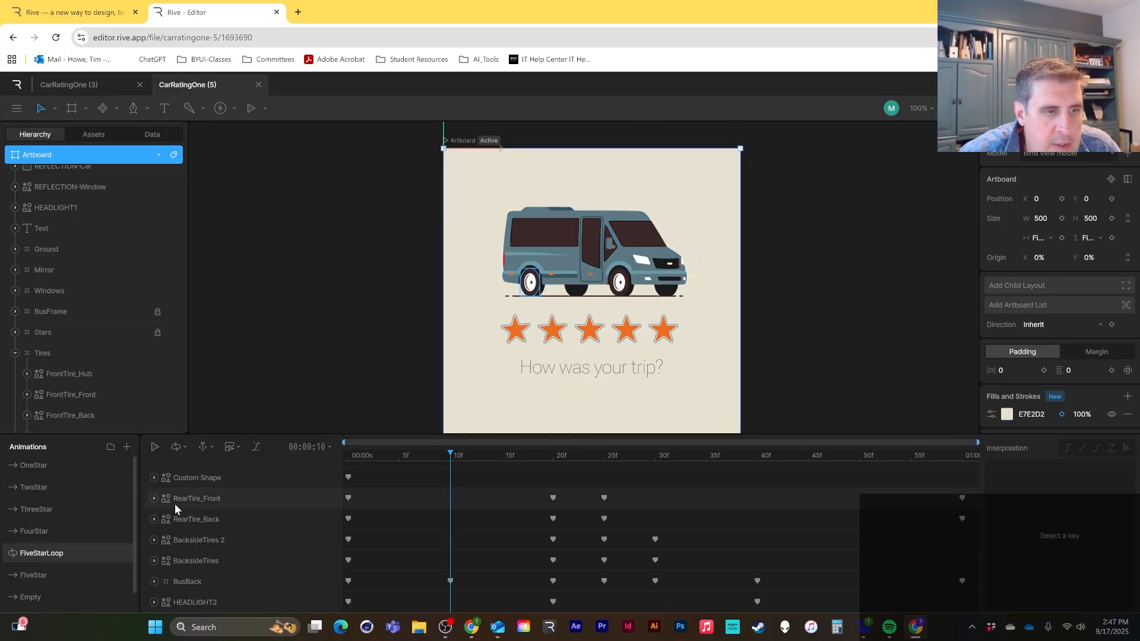
pyautogui.click(155, 446)
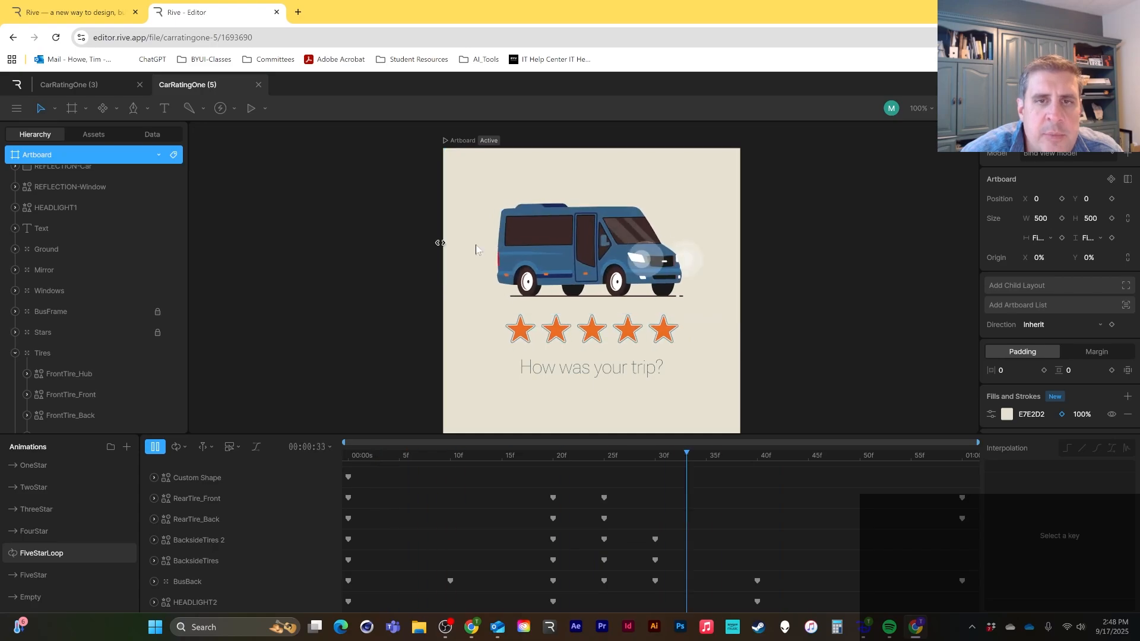
pyautogui.click(155, 448)
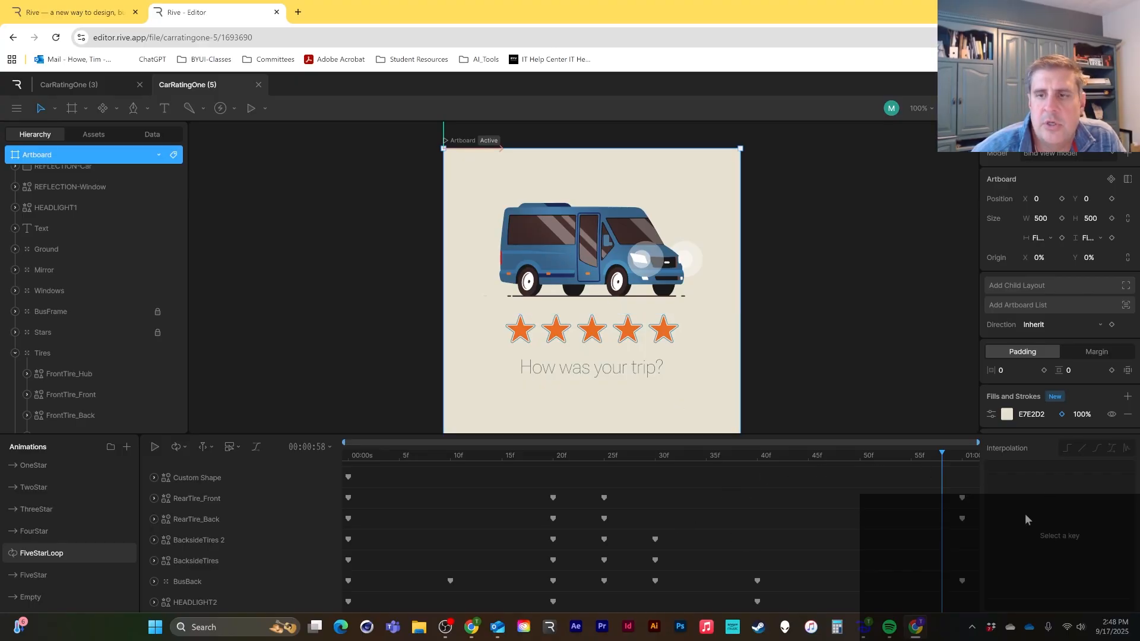
pyautogui.moveTo(359, 455); pyautogui.dragTo(1081, 499)
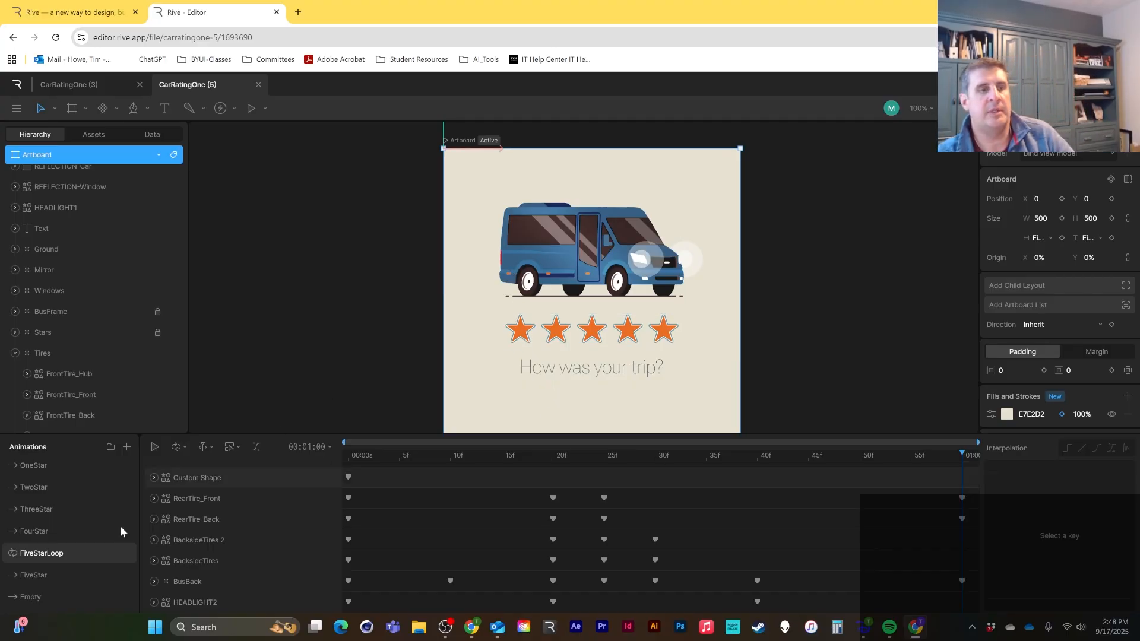
# Step: Rename the FiveStarLoop animation to FiveStarTrans and duplicate it
pyautogui.click(67, 532)
pyautogui.click(63, 554)
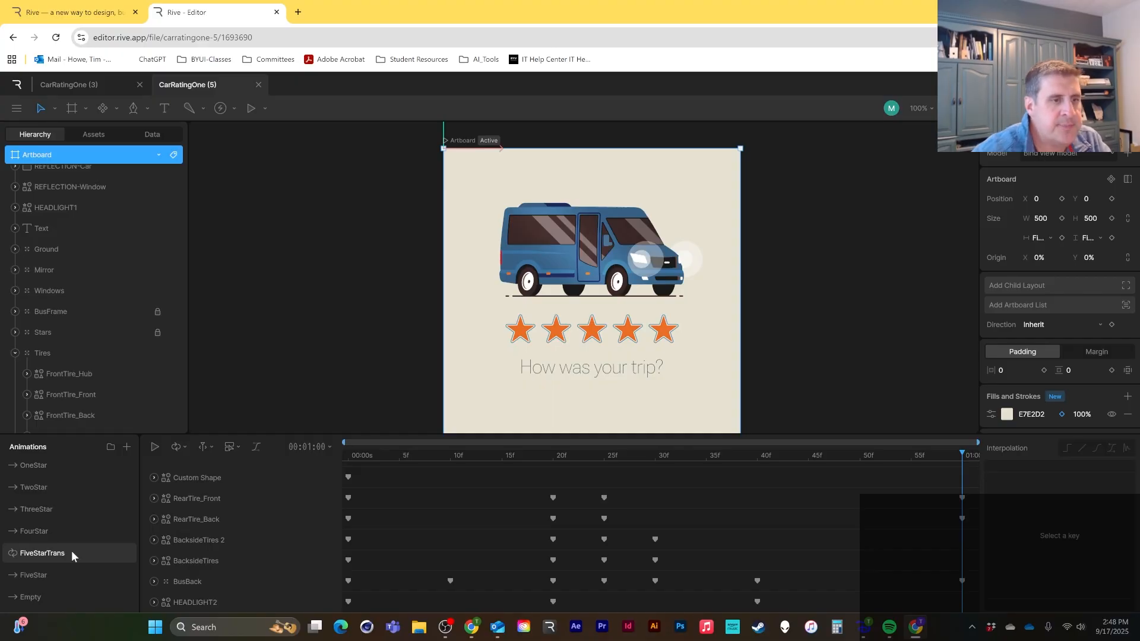
pyautogui.rightClick(29, 552)
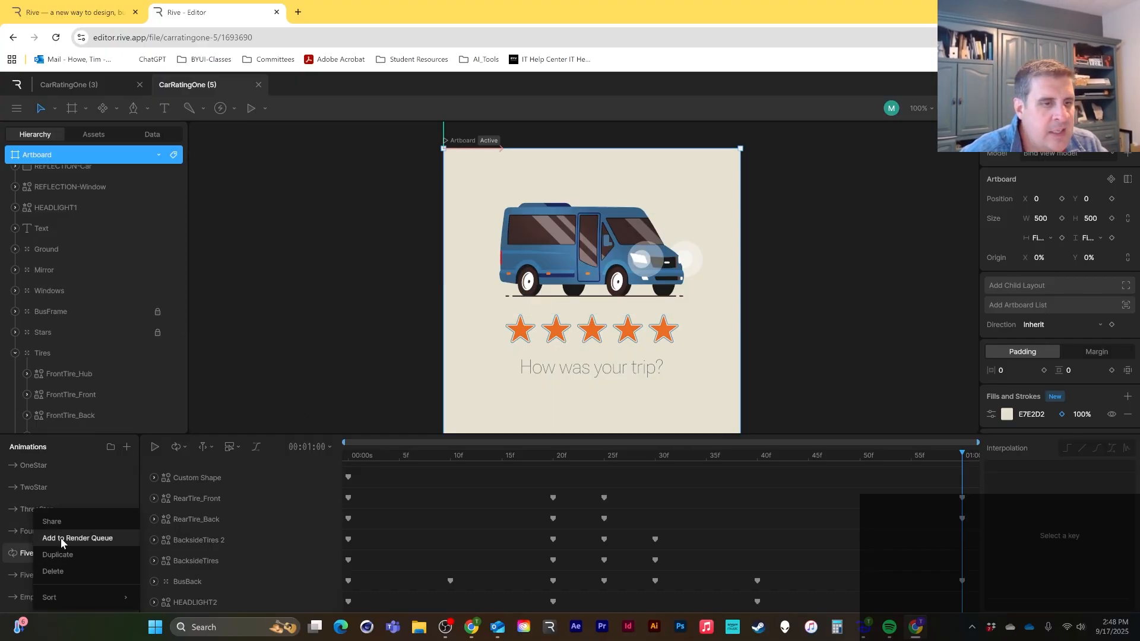
pyautogui.click(64, 556)
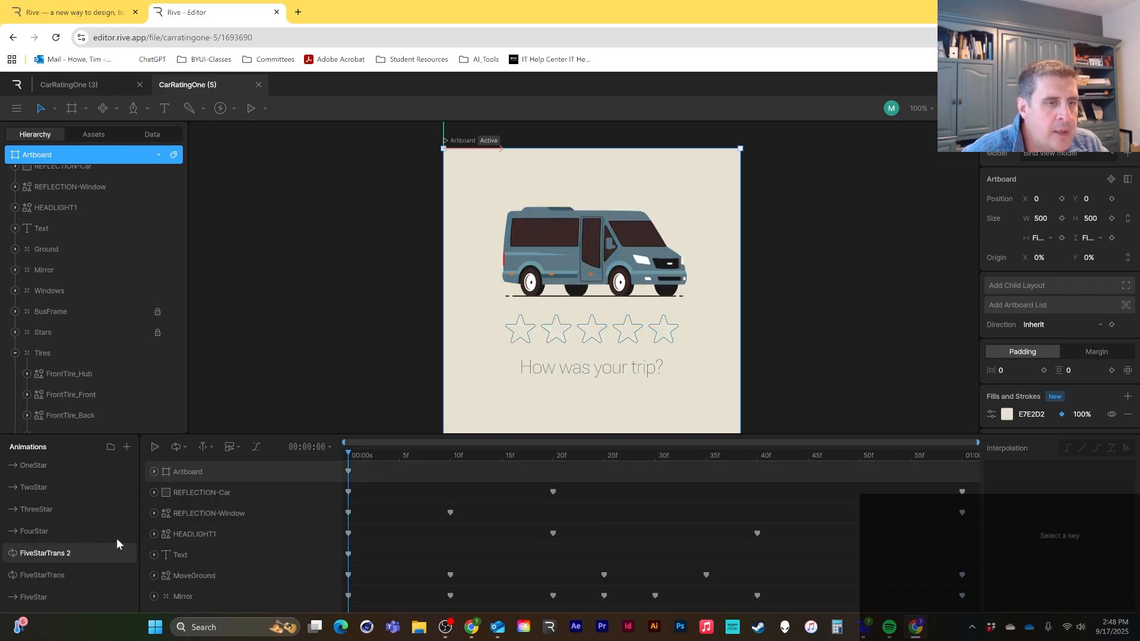
# Step: Rename the duplicated FiveStarTrans 2 animation to FiveStarLoop
pyautogui.doubleClick(56, 555)
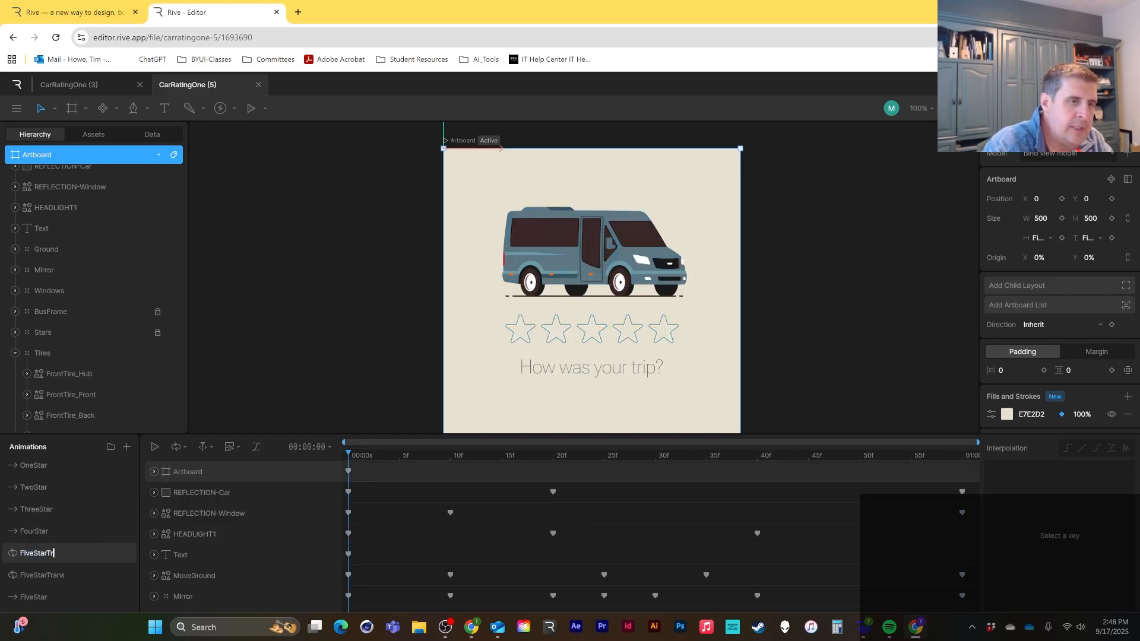
pyautogui.press('Return')
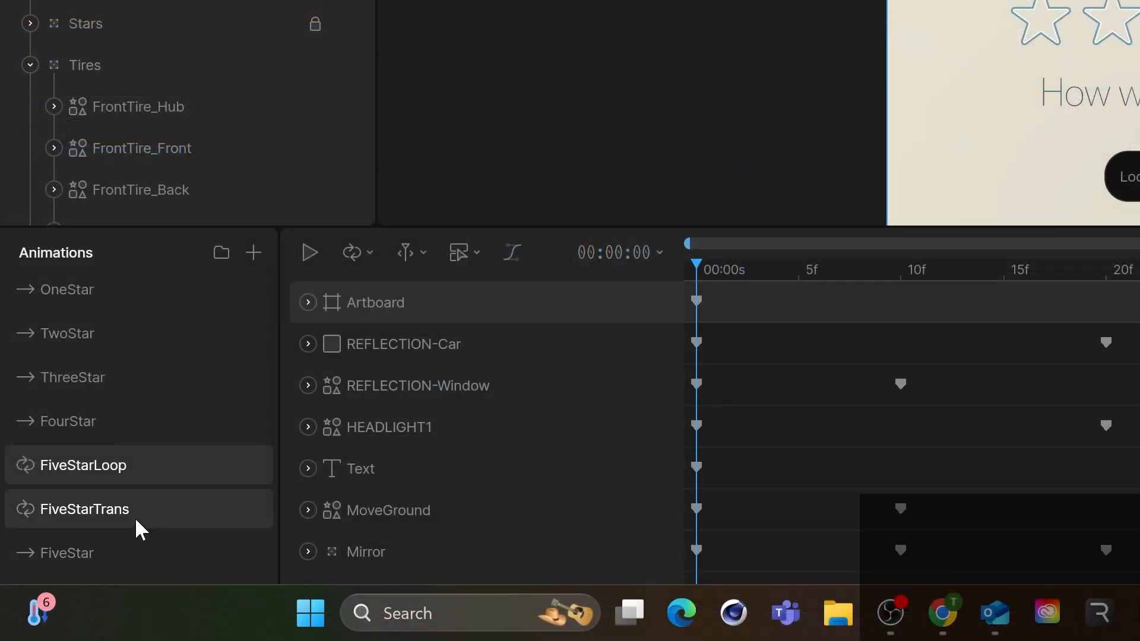
pyautogui.click(350, 253)
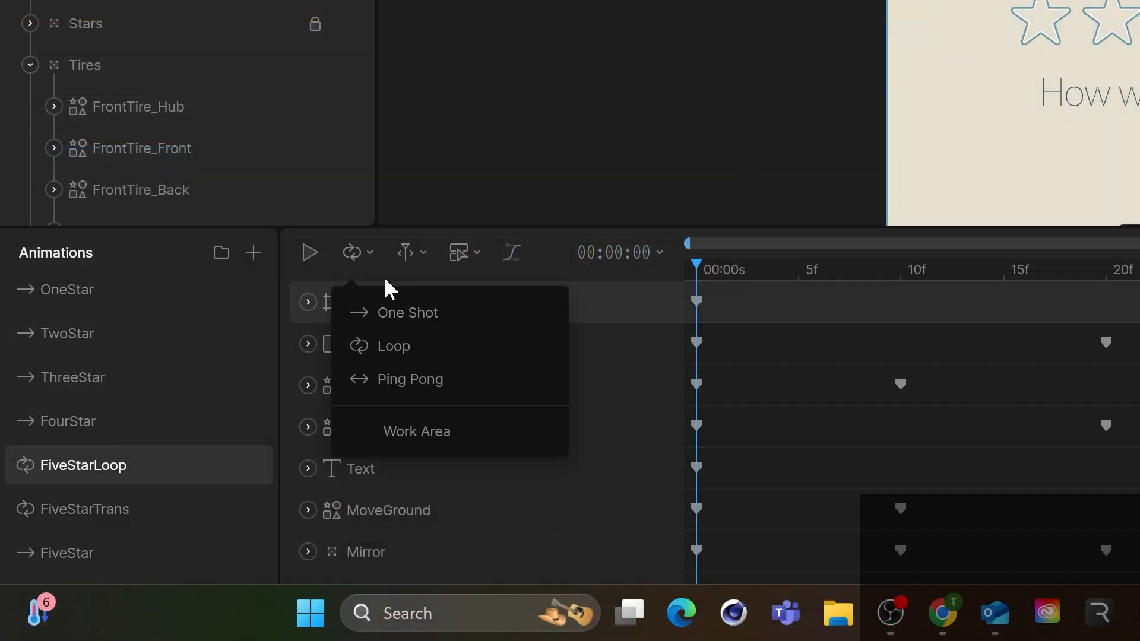
pyautogui.click(398, 311)
pyautogui.click(163, 506)
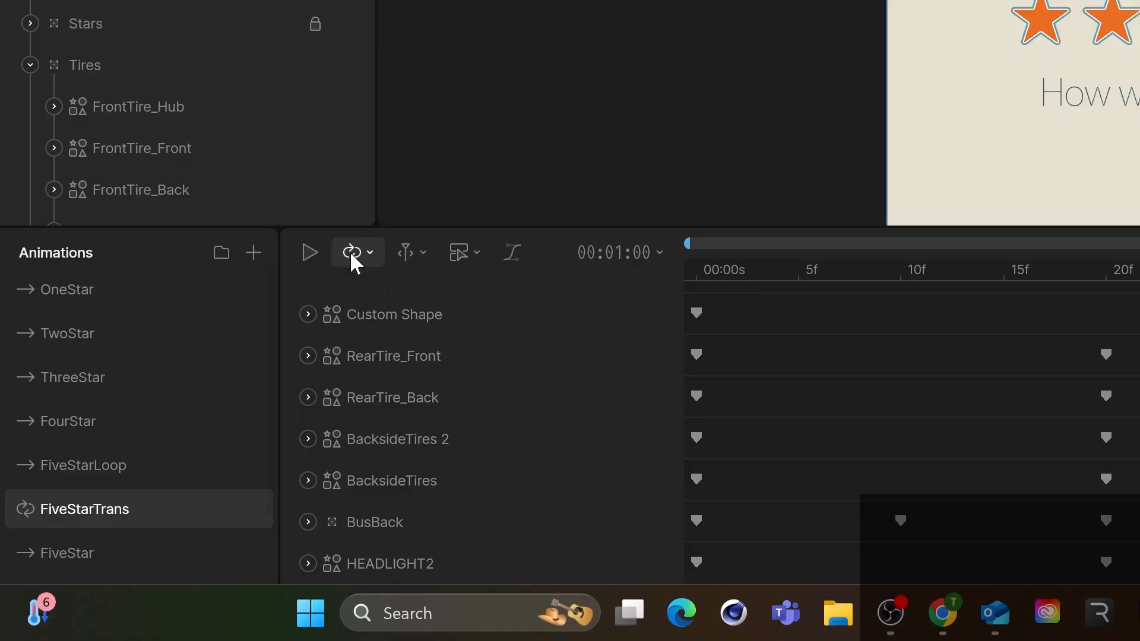
pyautogui.click(177, 470)
pyautogui.click(353, 253)
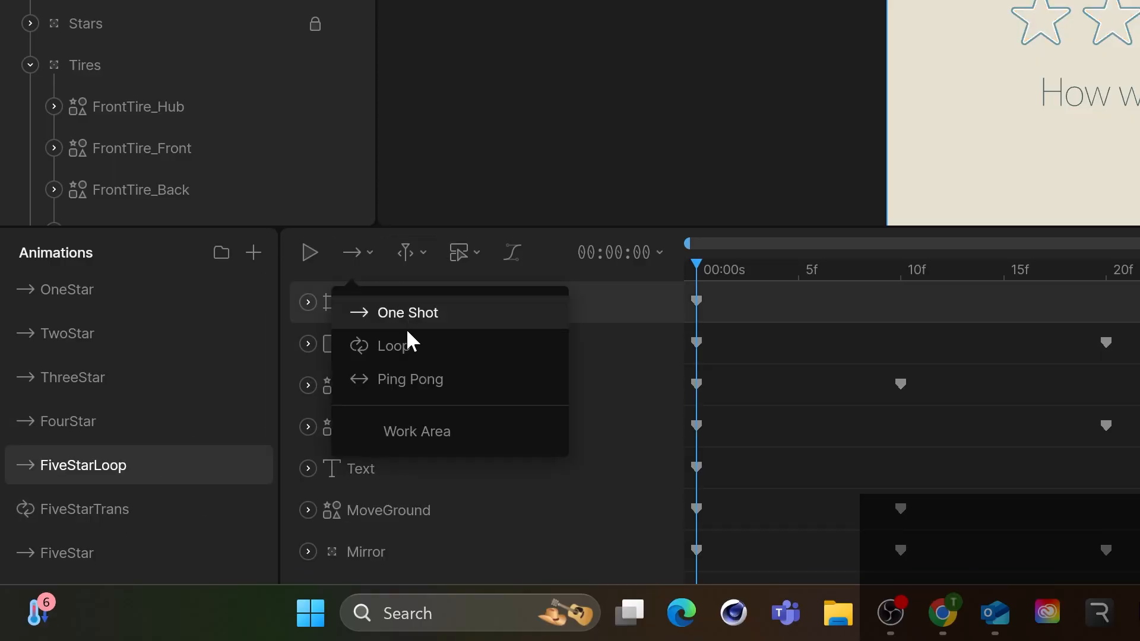
pyautogui.click(407, 340)
# Step: Set the FiveStarTrans animation's playback mode to One Shot
pyautogui.click(163, 512)
pyautogui.click(353, 252)
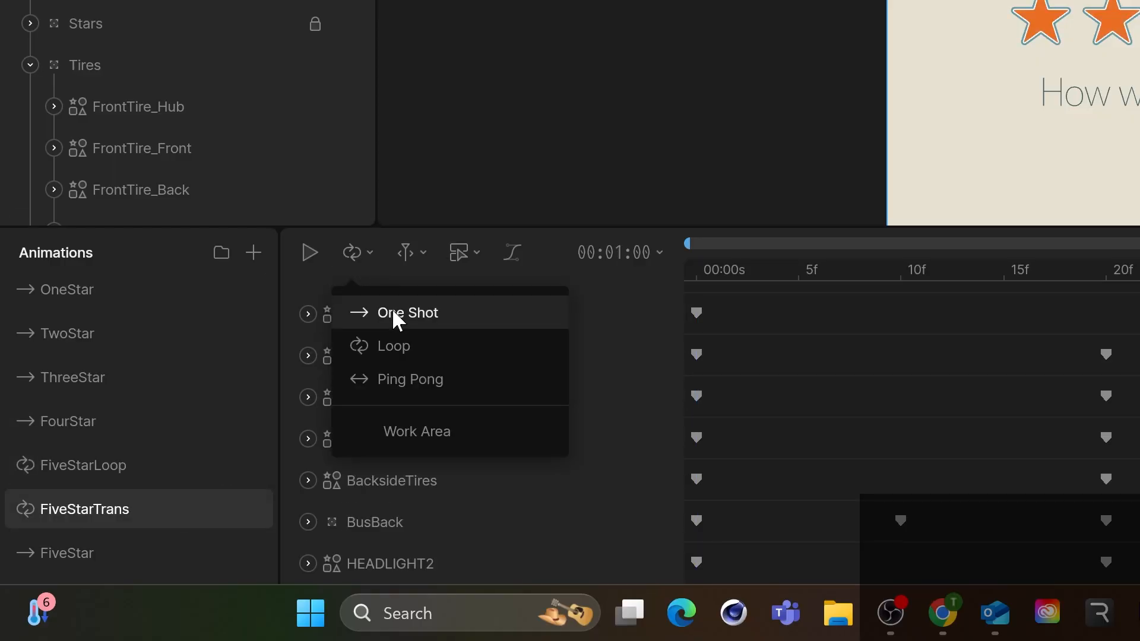
pyautogui.click(393, 311)
# Step: Preview the FiveStarLoop animation by scrubbing its timeline from the start toward the end and back
pyautogui.click(83, 468)
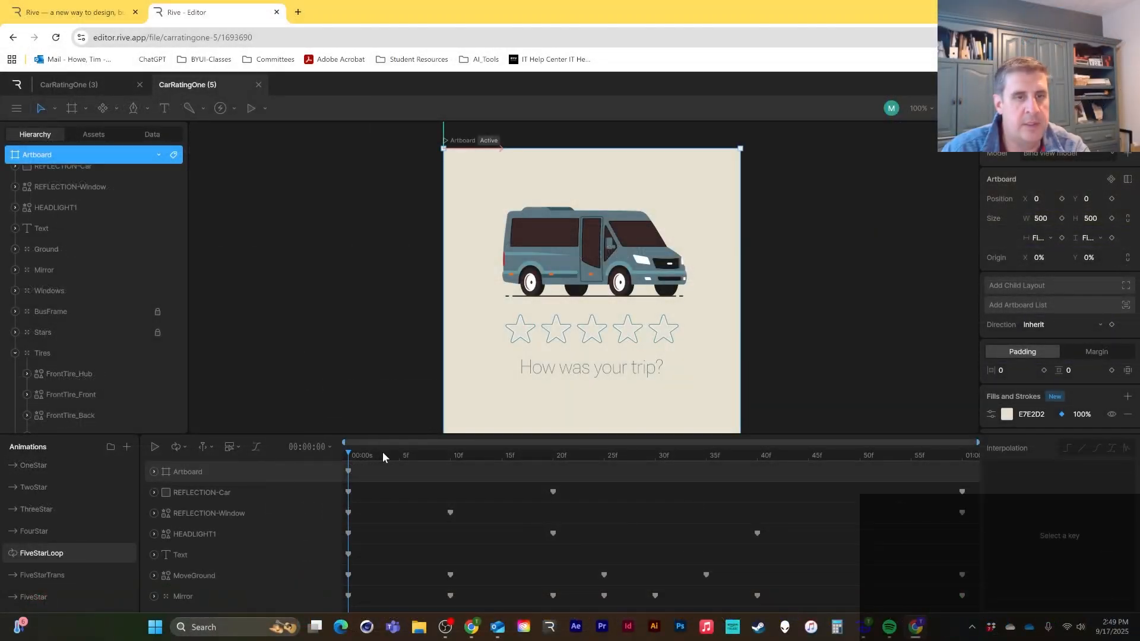
pyautogui.press('space')
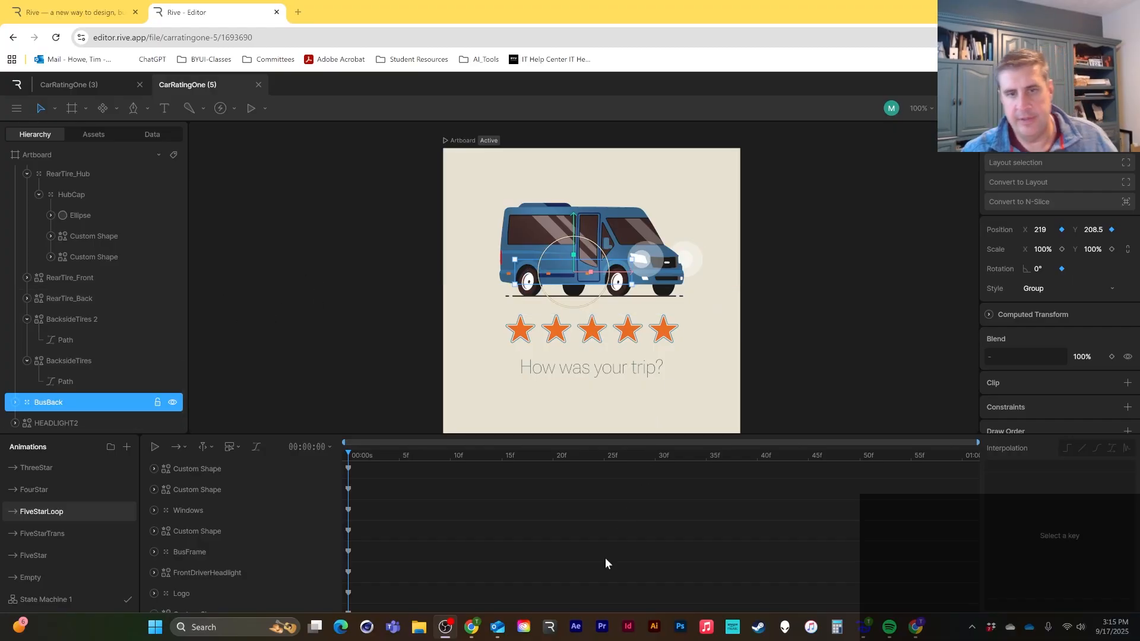
pyautogui.click(605, 558)
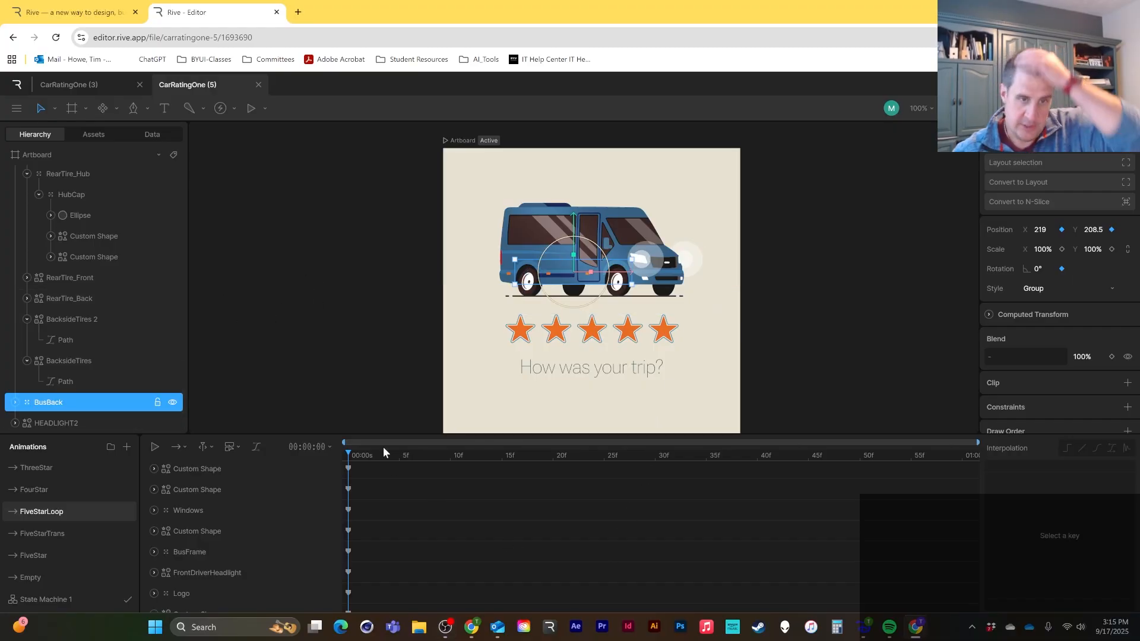
pyautogui.moveTo(376, 458); pyautogui.dragTo(952, 458)
pyautogui.moveTo(626, 456); pyautogui.dragTo(358, 458)
# Step: Play through the FiveStarTrans animation and check the starting frame of FiveStarLoop
pyautogui.click(75, 528)
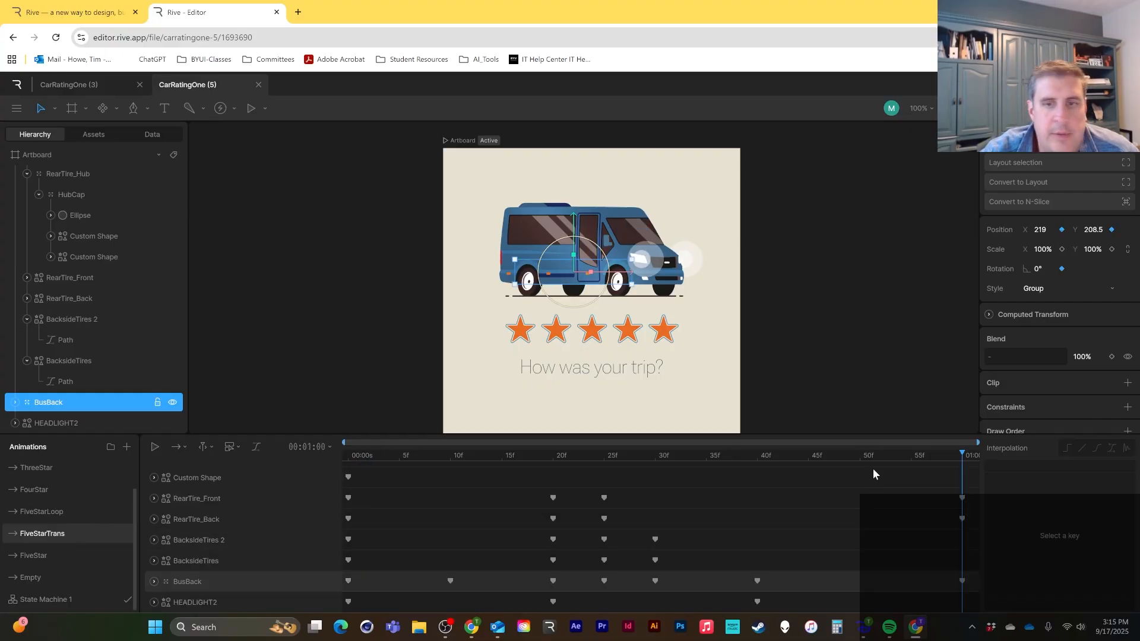
pyautogui.press('space')
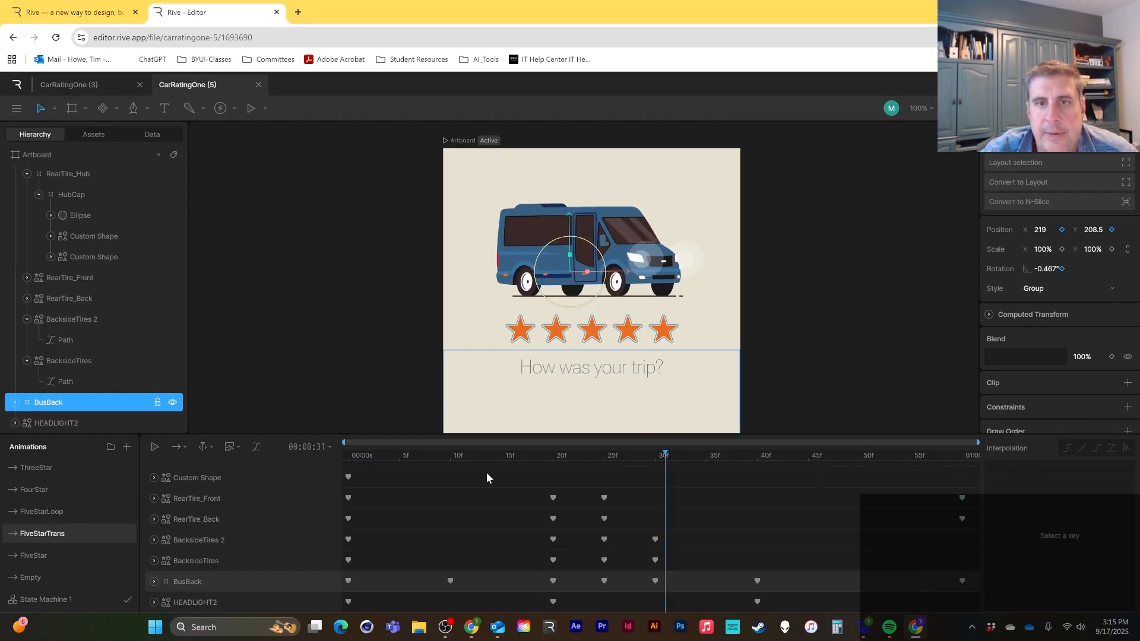
pyautogui.click(68, 513)
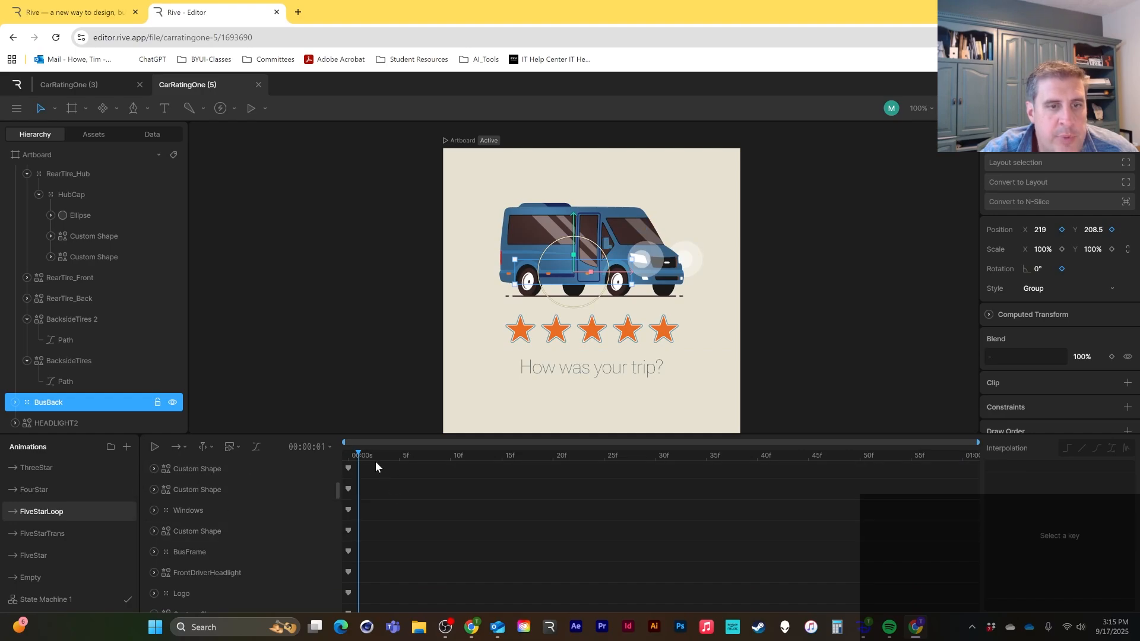
pyautogui.moveTo(370, 458); pyautogui.dragTo(343, 488)
# Step: Compare the bus's rear tire at the one-second end of FiveStarTrans with the first frame of FiveStarLoop
pyautogui.click(72, 533)
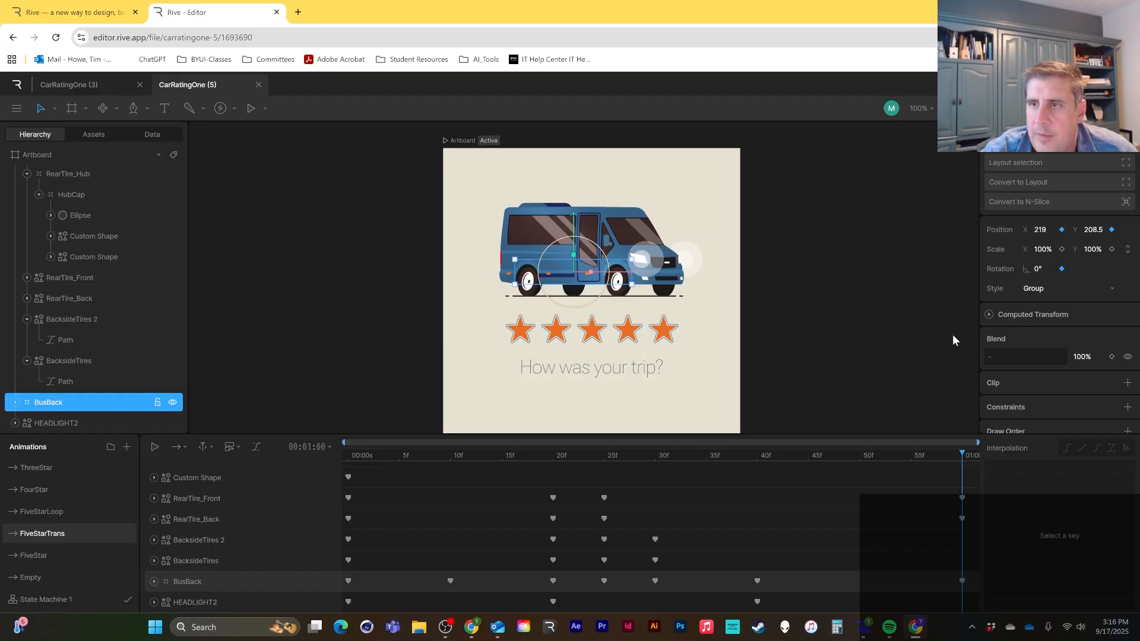
pyautogui.click(962, 519)
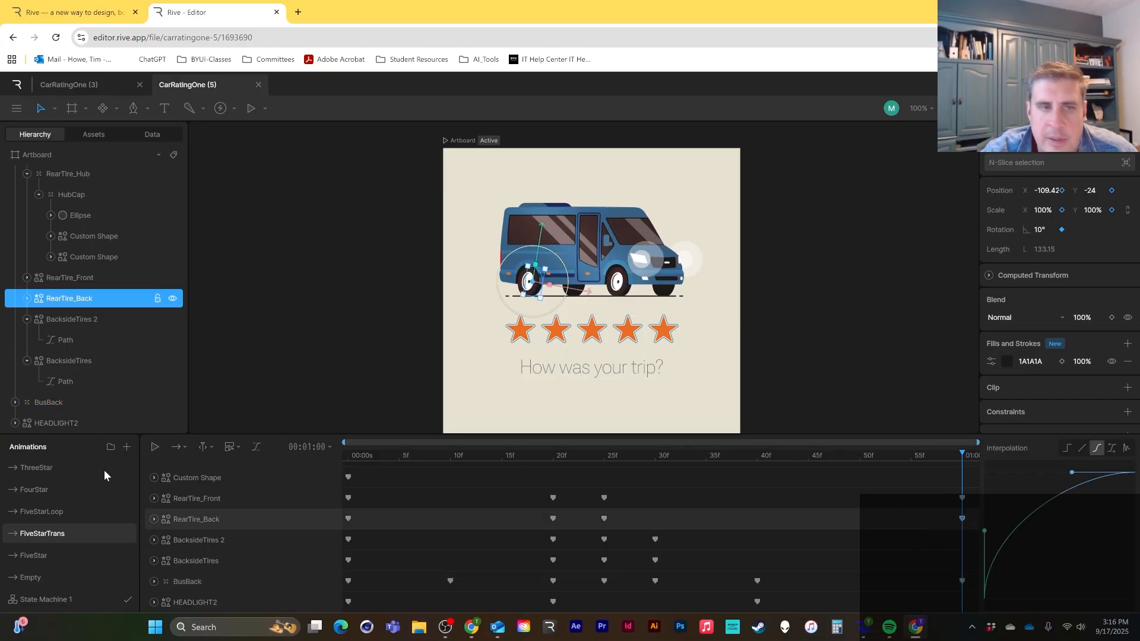
pyautogui.click(43, 514)
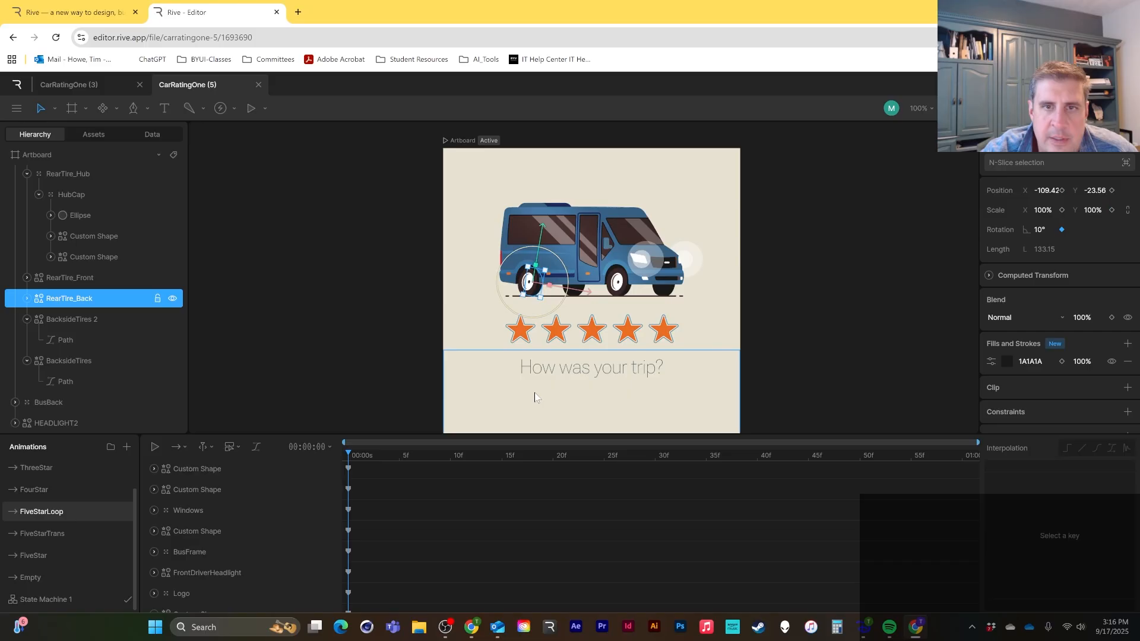
pyautogui.click(61, 533)
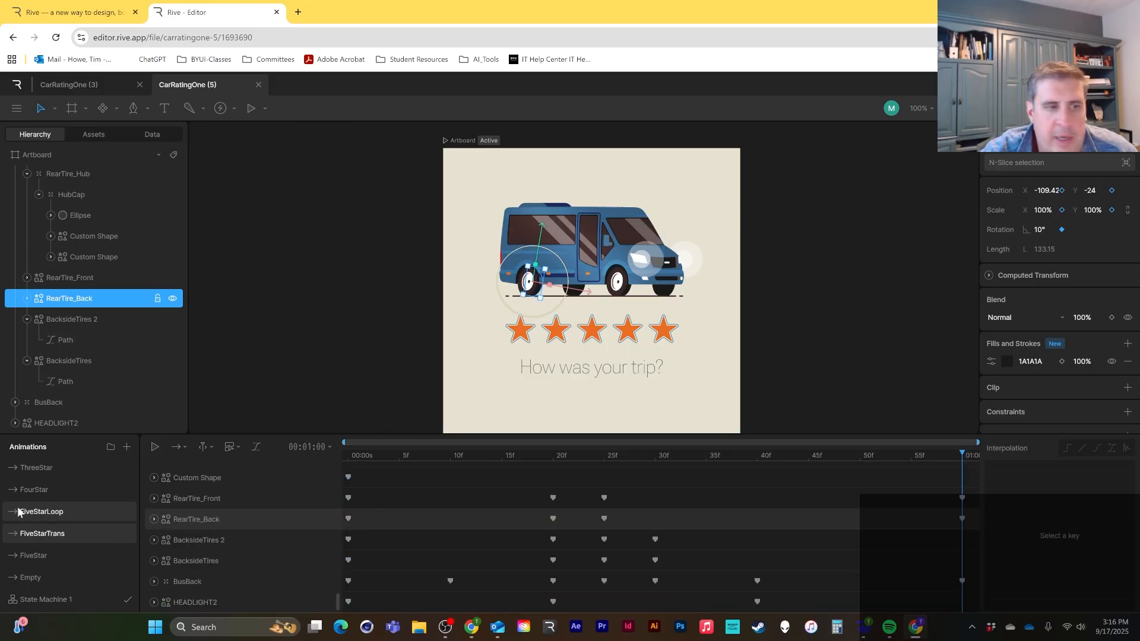
pyautogui.click(45, 519)
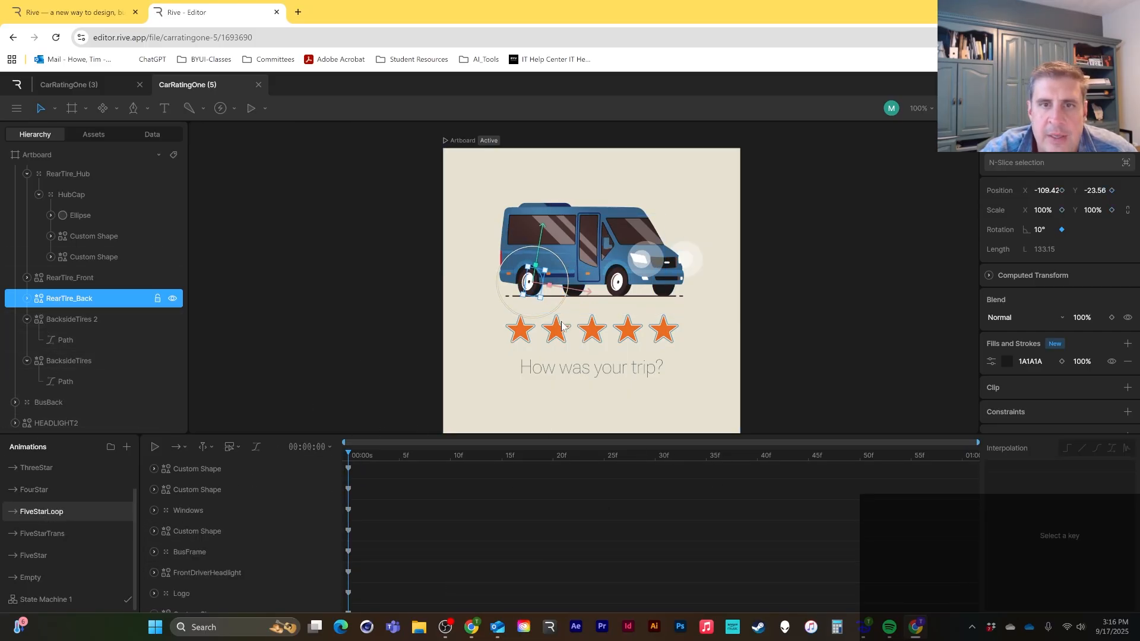
pyautogui.click(37, 532)
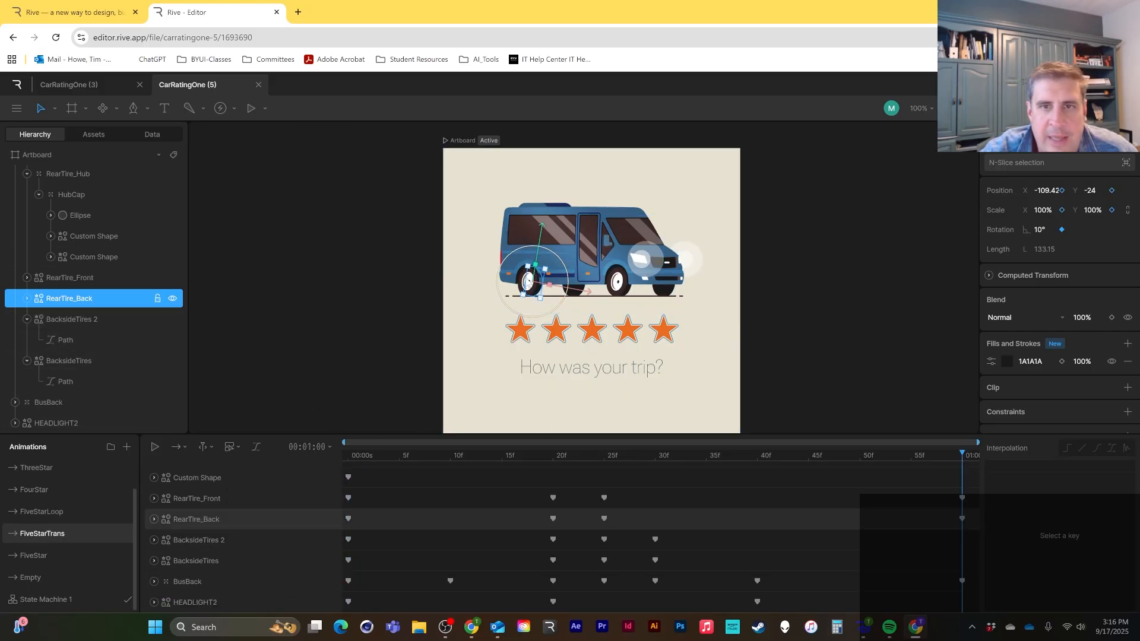
pyautogui.click(83, 513)
pyautogui.click(63, 534)
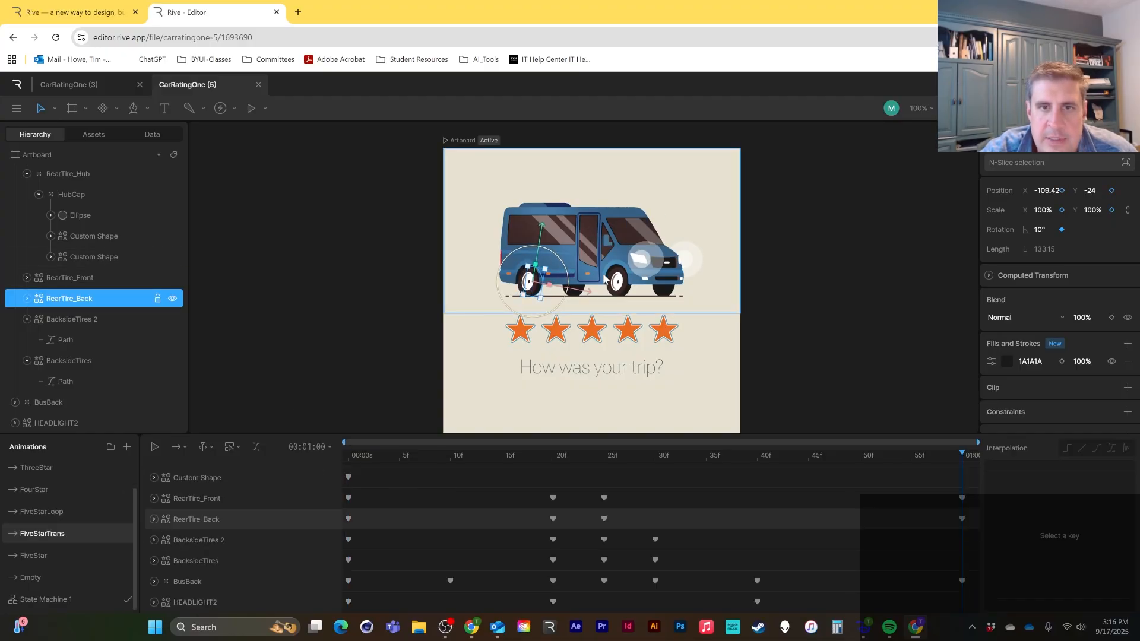
pyautogui.click(83, 514)
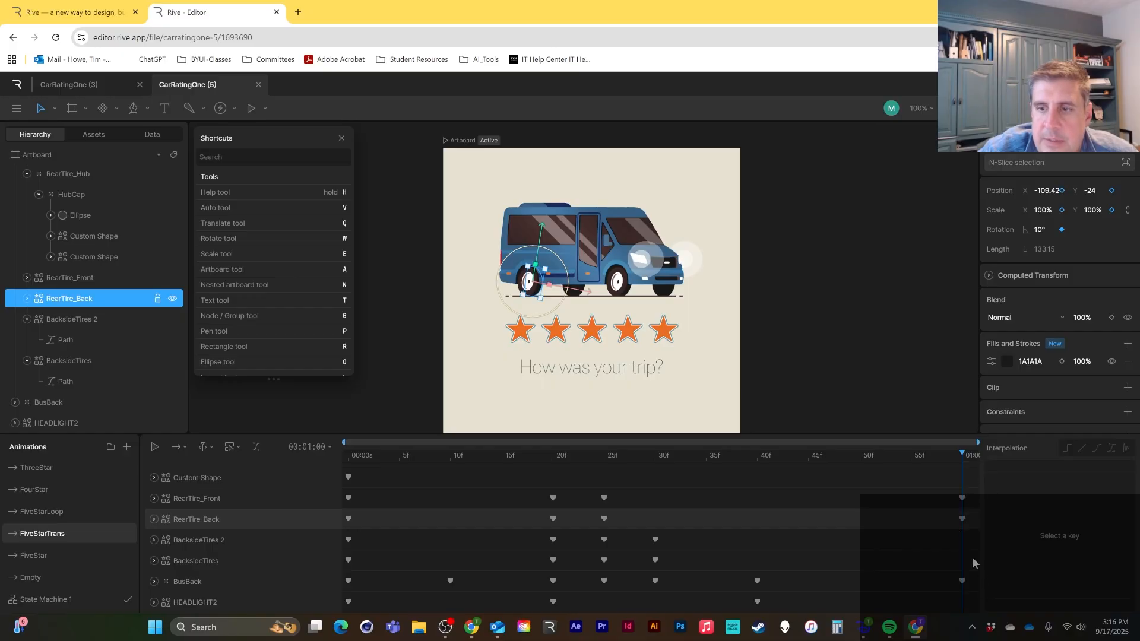
# Step: Expand the RearTire_Back tracks in FiveStarTrans and examine its position, rotation and scale keyframes up to the one-second mark
pyautogui.click(962, 519)
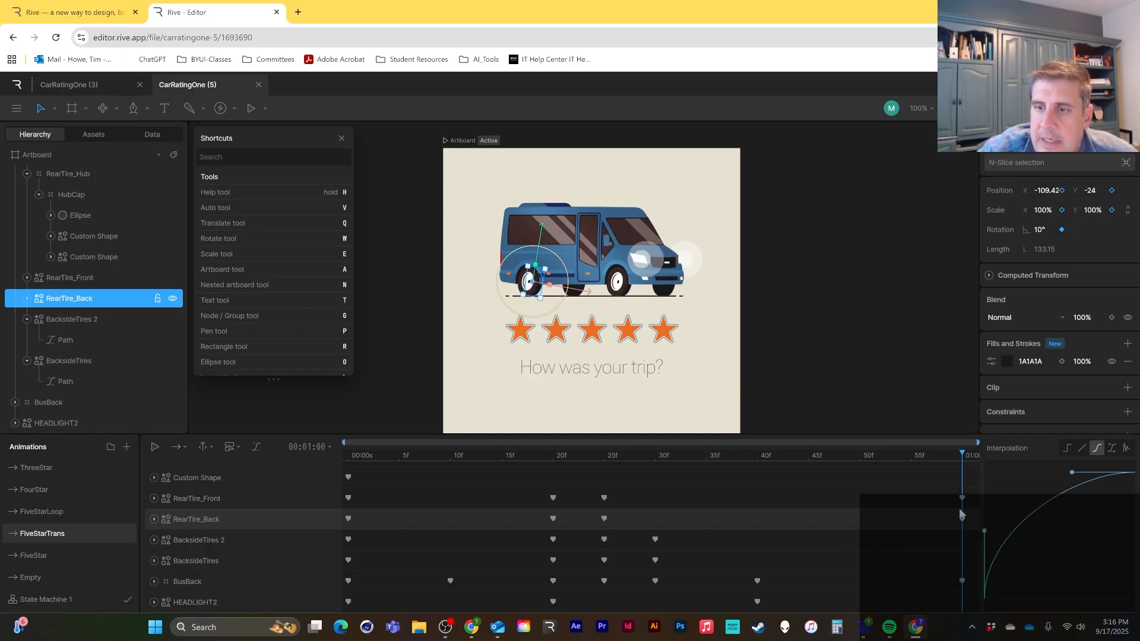
pyautogui.click(154, 520)
pyautogui.scroll(-1, 941, 547)
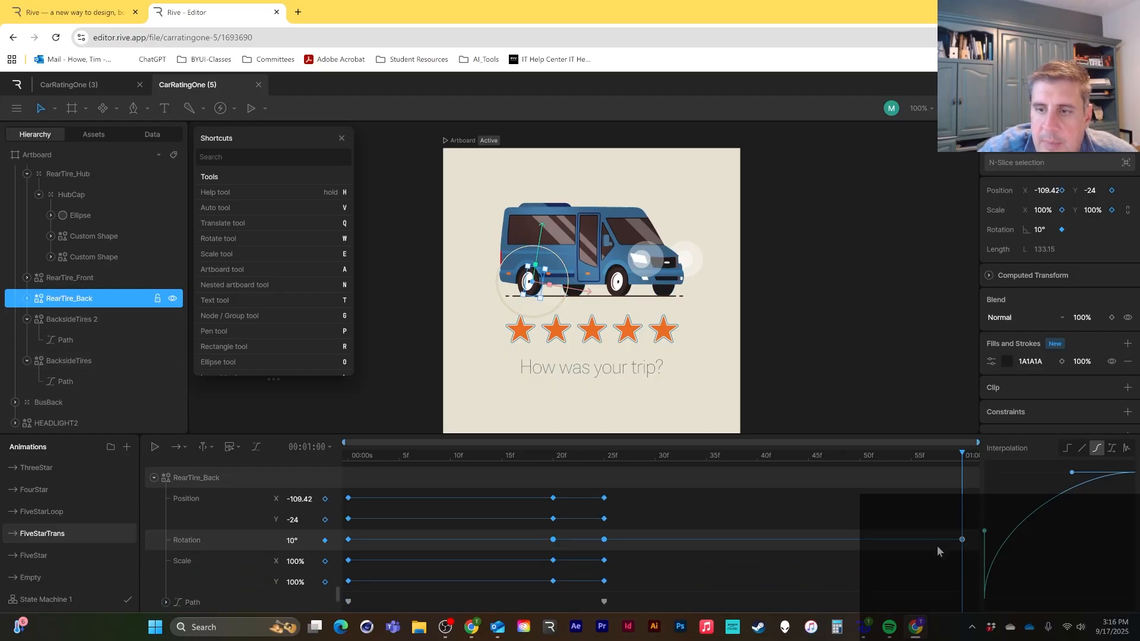
pyautogui.moveTo(615, 499); pyautogui.dragTo(597, 522)
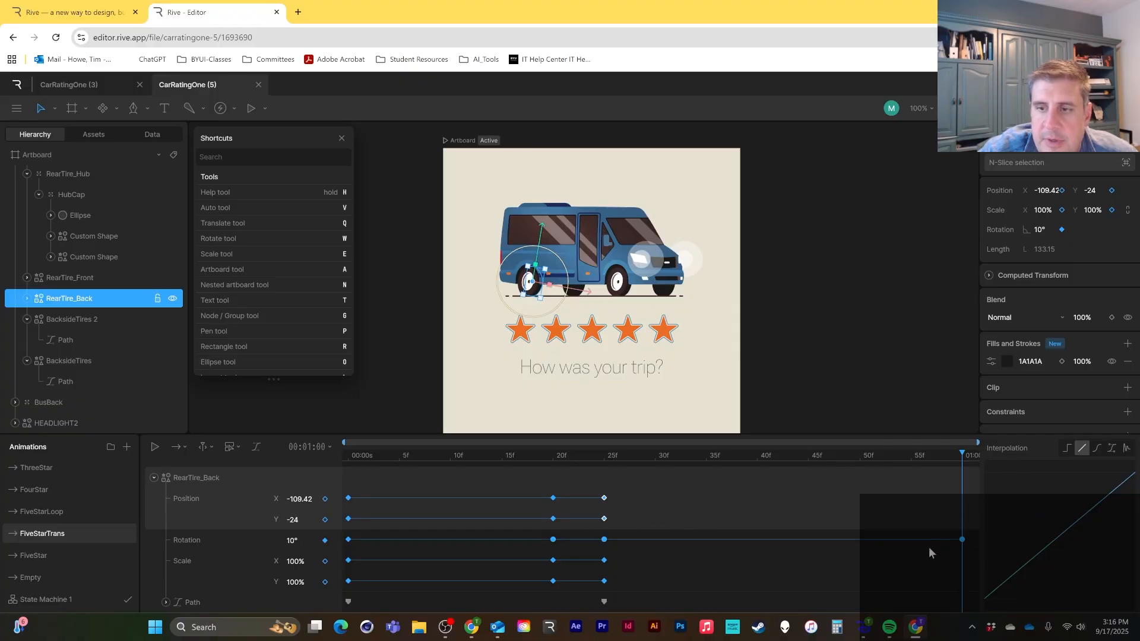
pyautogui.scroll(-1, 935, 559)
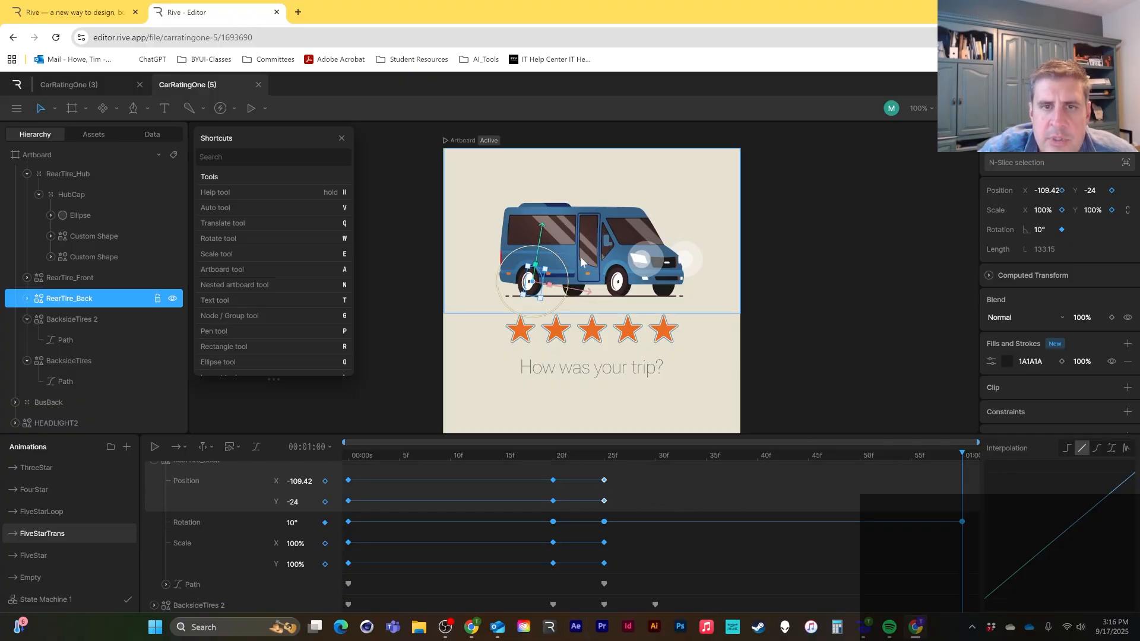
pyautogui.scroll(1, 848, 533)
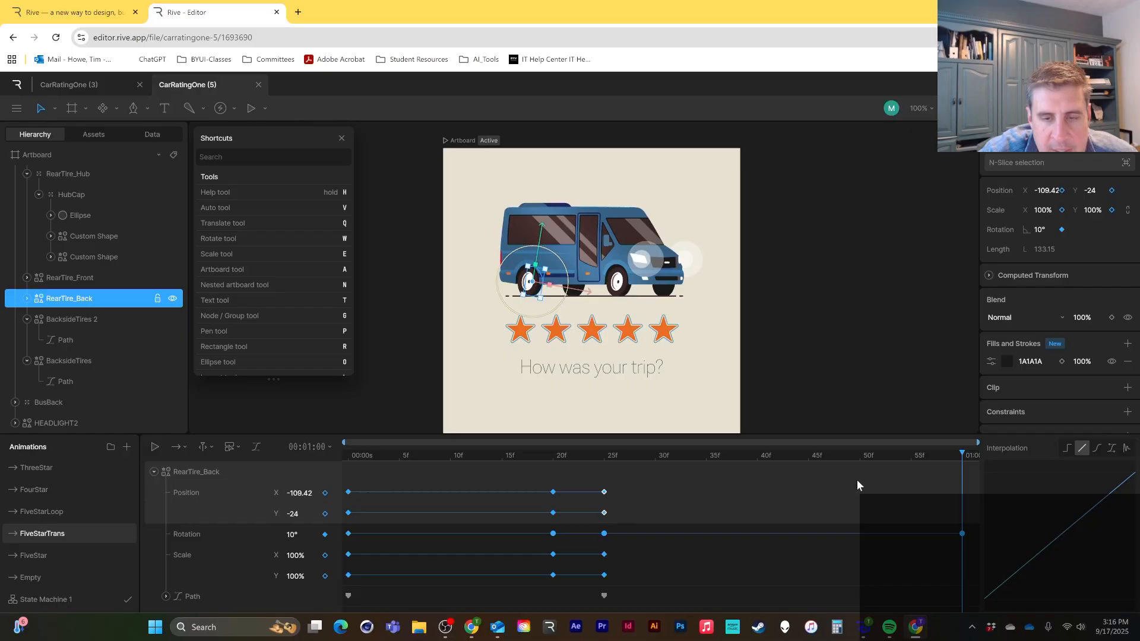
# Step: Add X and Y position and scale keyframes to RearTire_Back at one second in FiveStarTrans, and collapse its tracks
pyautogui.click(1062, 190)
pyautogui.click(1112, 191)
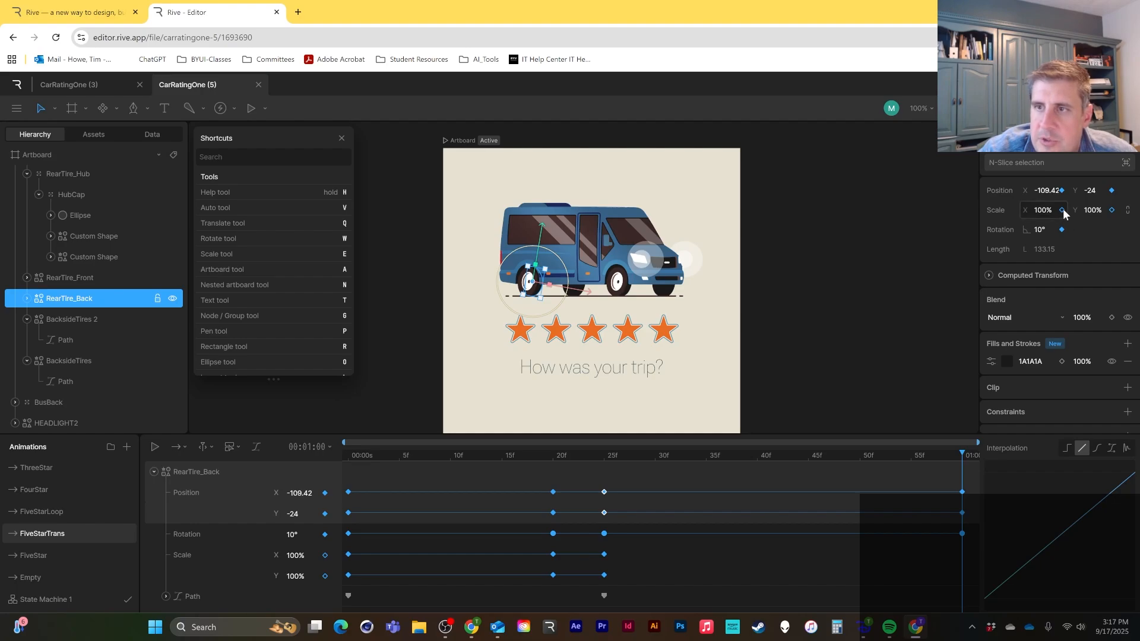
pyautogui.click(1063, 210)
pyautogui.click(1113, 210)
pyautogui.click(804, 553)
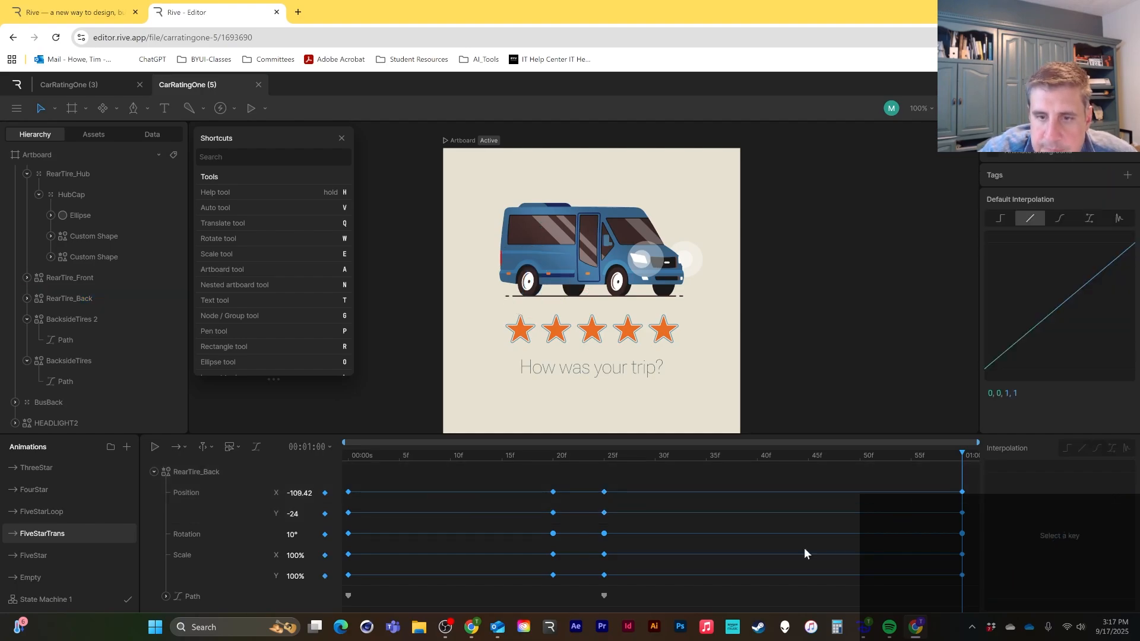
pyautogui.scroll(1, 263, 497)
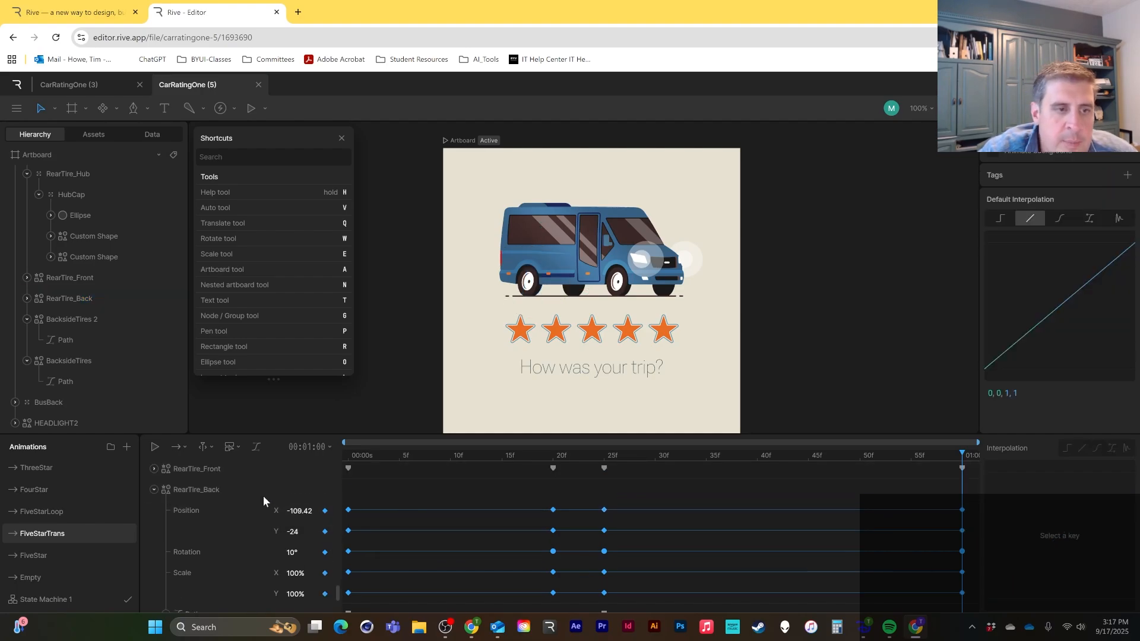
pyautogui.click(153, 489)
# Step: Select the RearTire_Front end keyframe in FiveStarTrans, and expand the same tire's tracks in FiveStarLoop to examine them
pyautogui.click(191, 500)
pyautogui.click(937, 493)
pyautogui.click(962, 497)
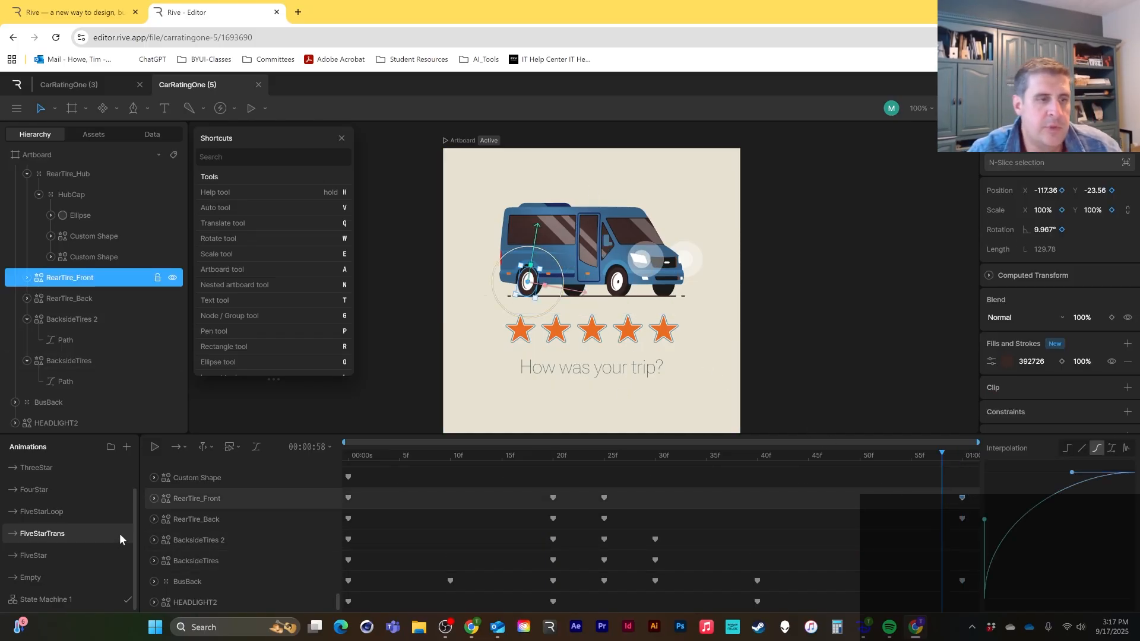
pyautogui.click(101, 510)
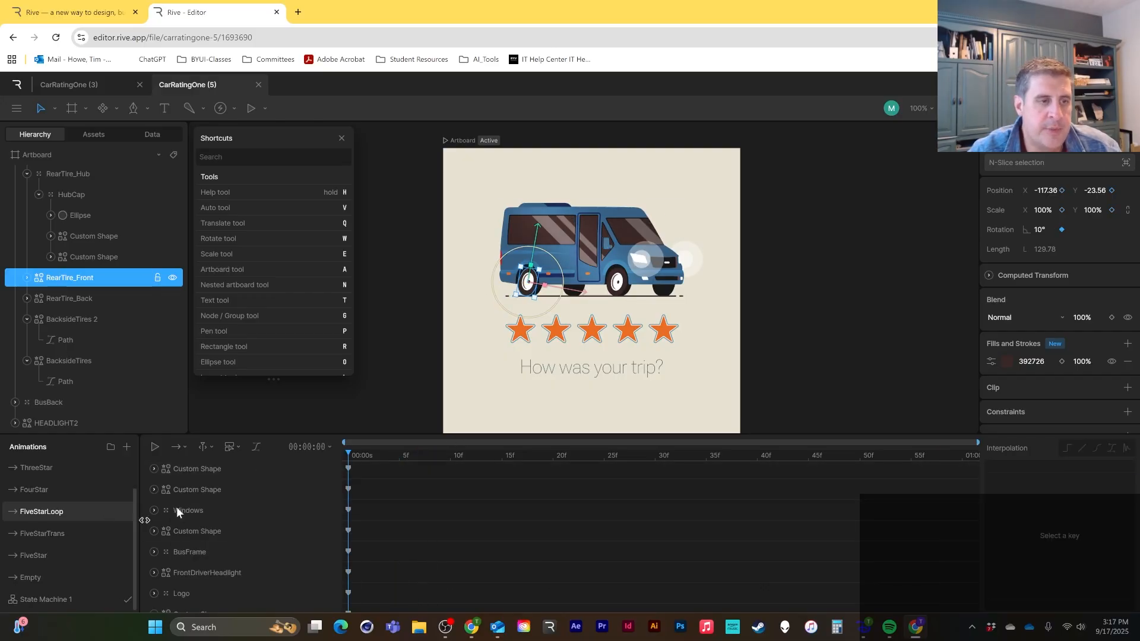
pyautogui.scroll(-5, 254, 523)
pyautogui.scroll(-6, 249, 530)
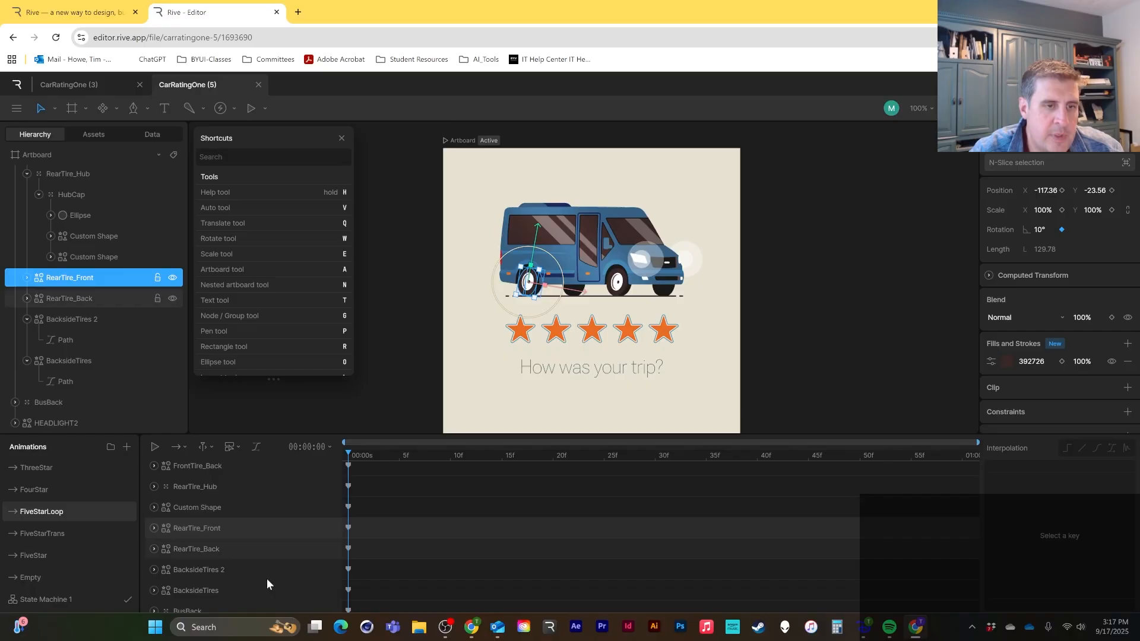
pyautogui.click(266, 528)
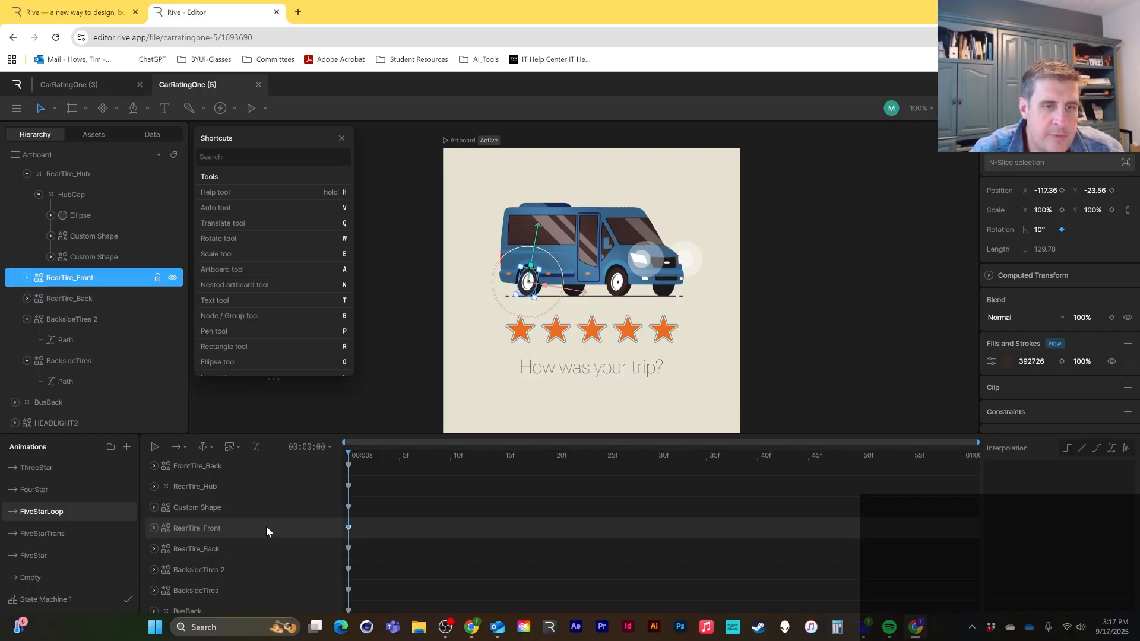
pyautogui.click(154, 528)
pyautogui.click(368, 530)
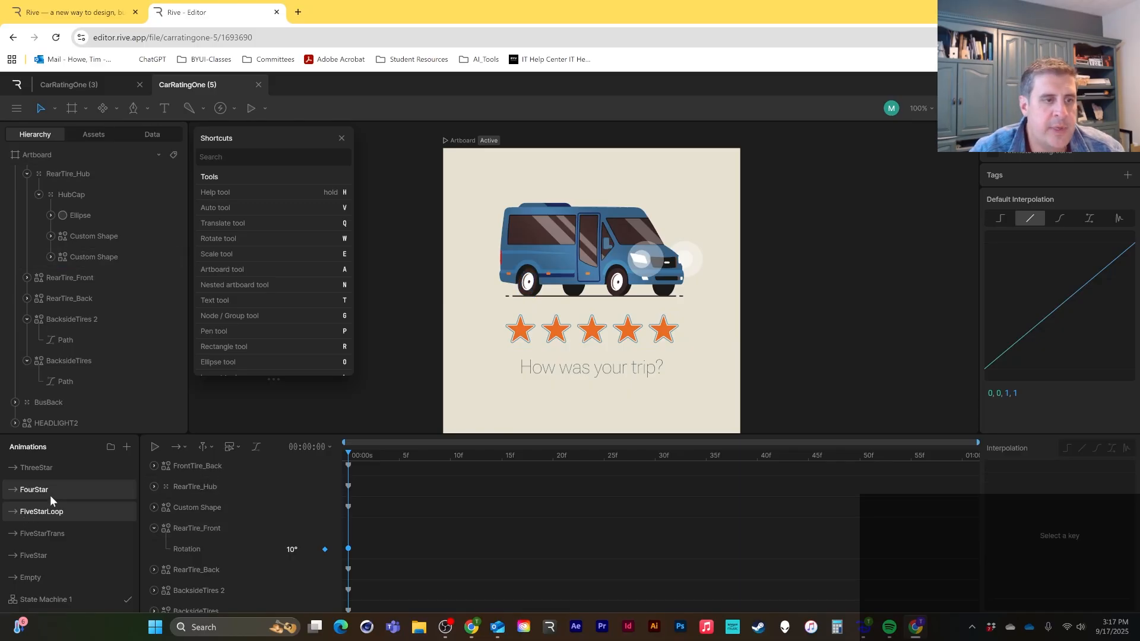
# Step: Switch between FiveStarTrans and FiveStarLoop to compare the bus where the transition meets the loop
pyautogui.click(64, 529)
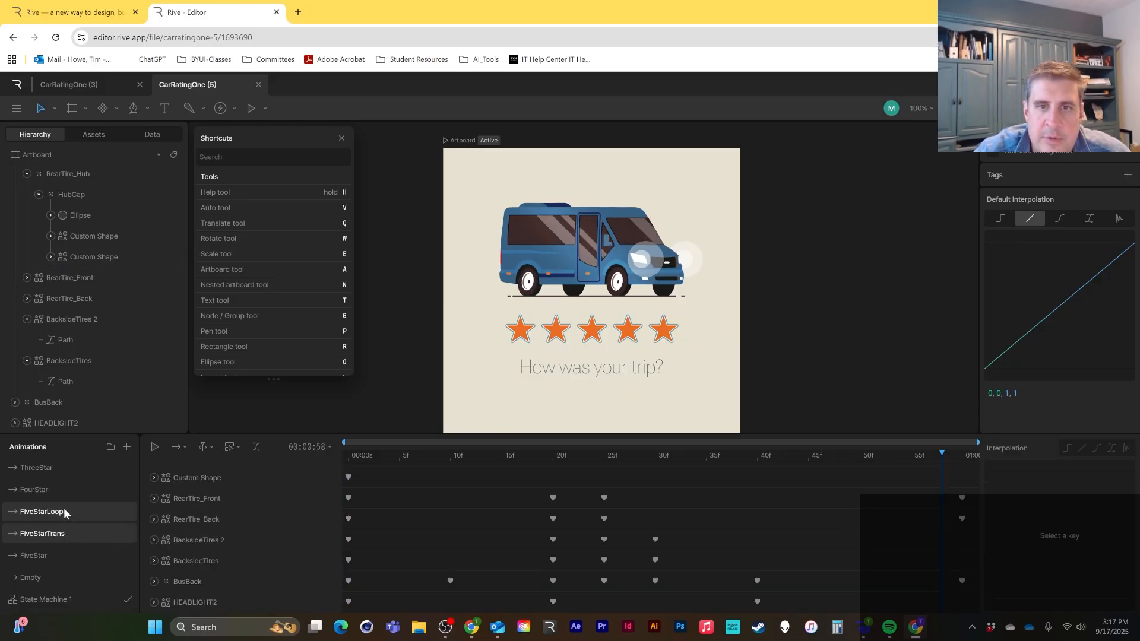
pyautogui.click(63, 509)
pyautogui.click(70, 532)
pyautogui.click(73, 512)
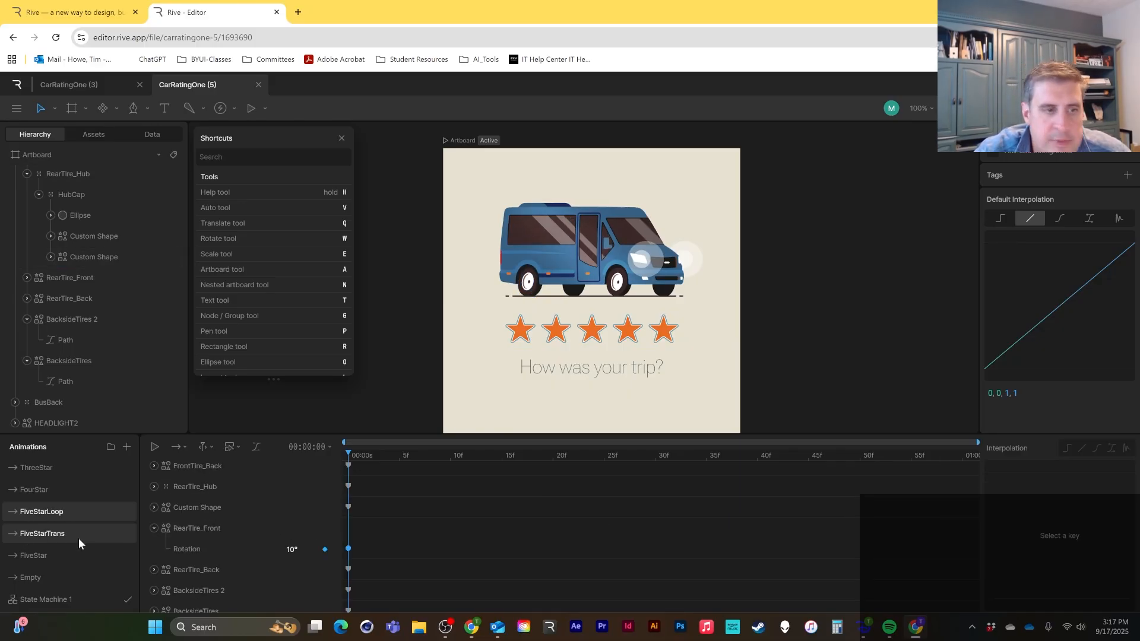
# Step: Compare FiveStarTrans with FiveStarLoop again, and place the FiveStarTrans playhead at one second to review its end keyframes
pyautogui.click(77, 536)
pyautogui.click(73, 513)
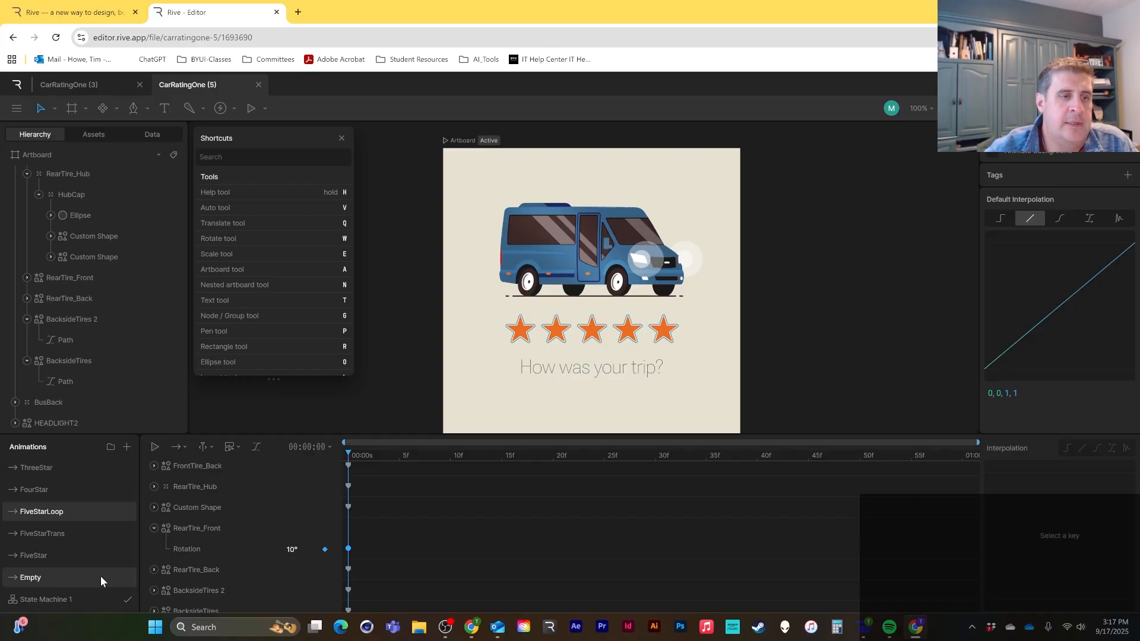
pyautogui.click(70, 533)
pyautogui.click(960, 458)
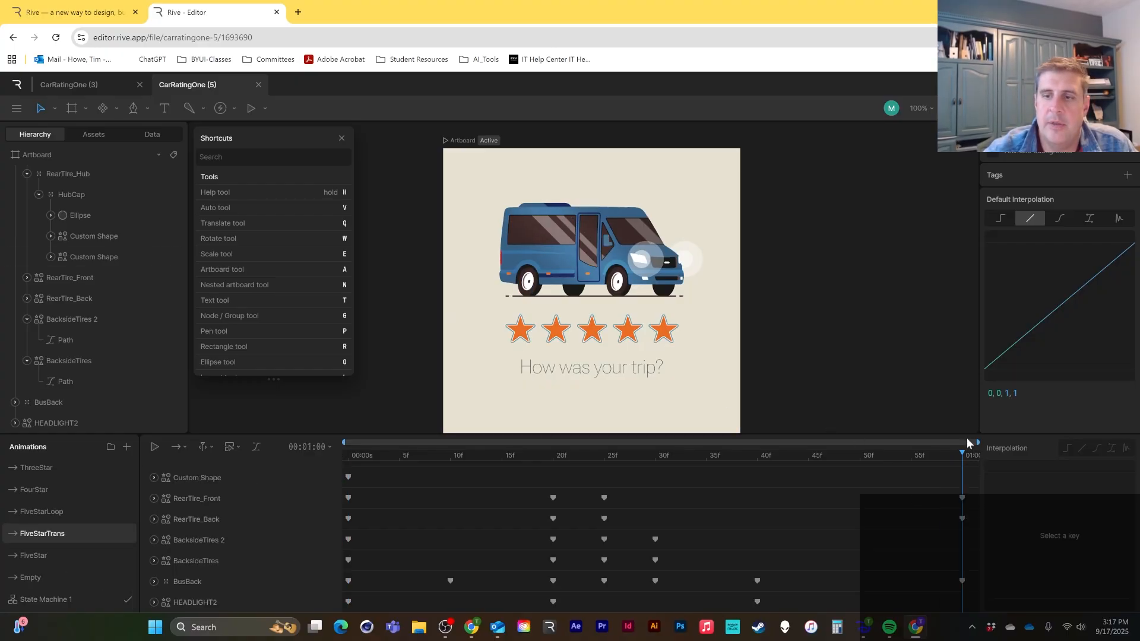
pyautogui.moveTo(949, 463)
pyautogui.mouseDown()
pyautogui.moveTo(865, 468)
pyautogui.moveTo(962, 463)
pyautogui.mouseUp()
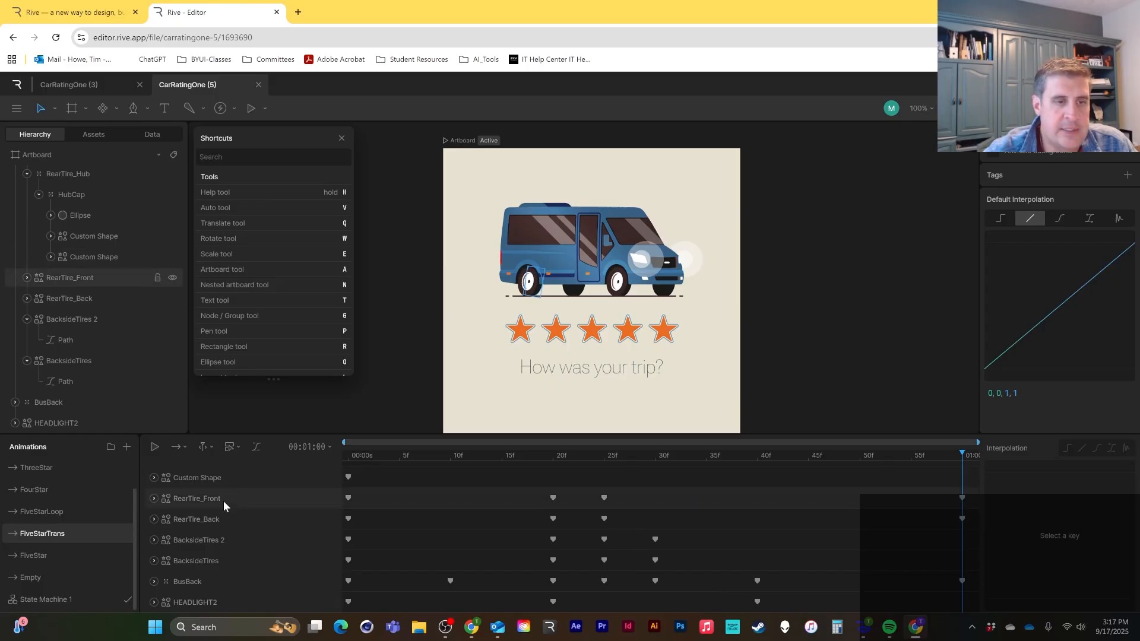
pyautogui.click(221, 481)
pyautogui.scroll(3, 221, 481)
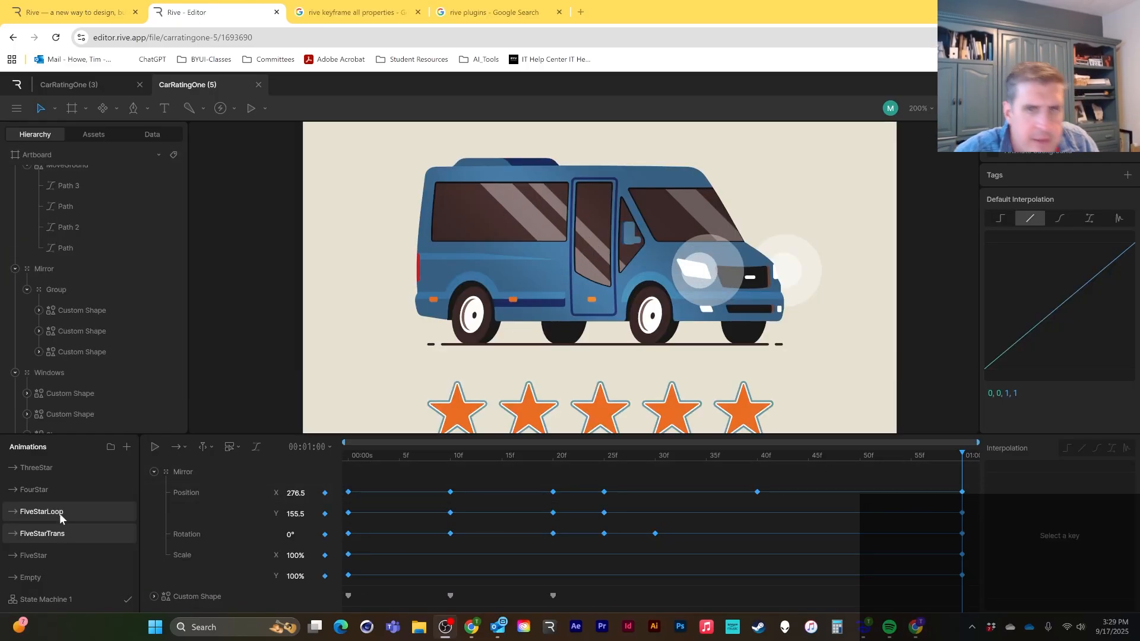
# Step: Alternate between the first frame of FiveStarLoop and the end of FiveStarTrans to check the bus for shape differences
pyautogui.click(61, 510)
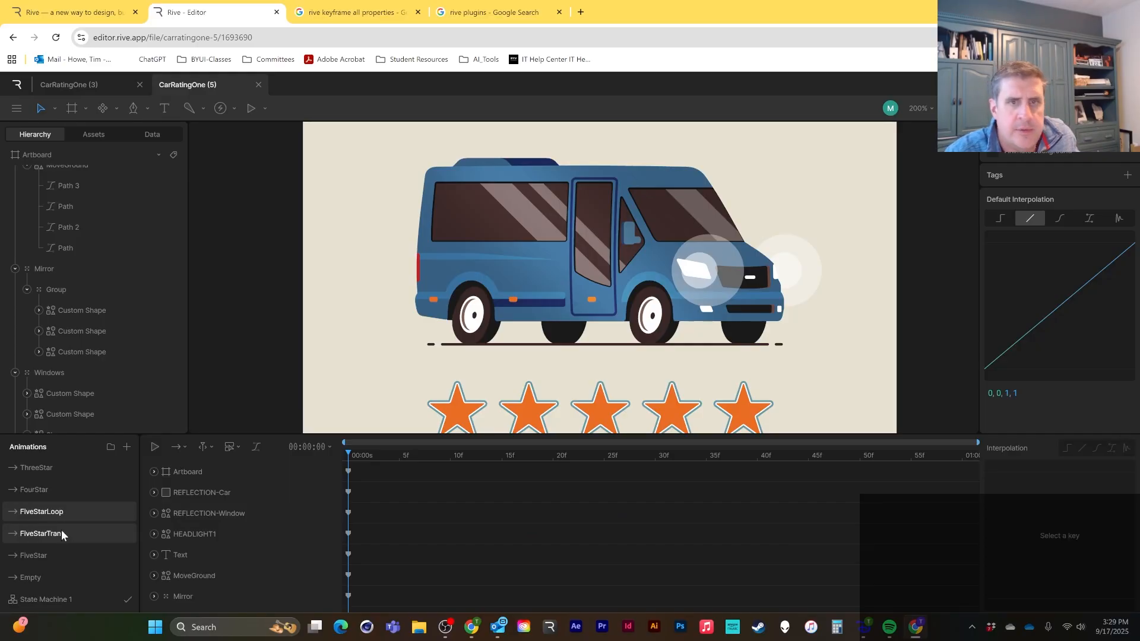
pyautogui.click(61, 533)
pyautogui.click(60, 511)
pyautogui.click(61, 534)
pyautogui.click(63, 511)
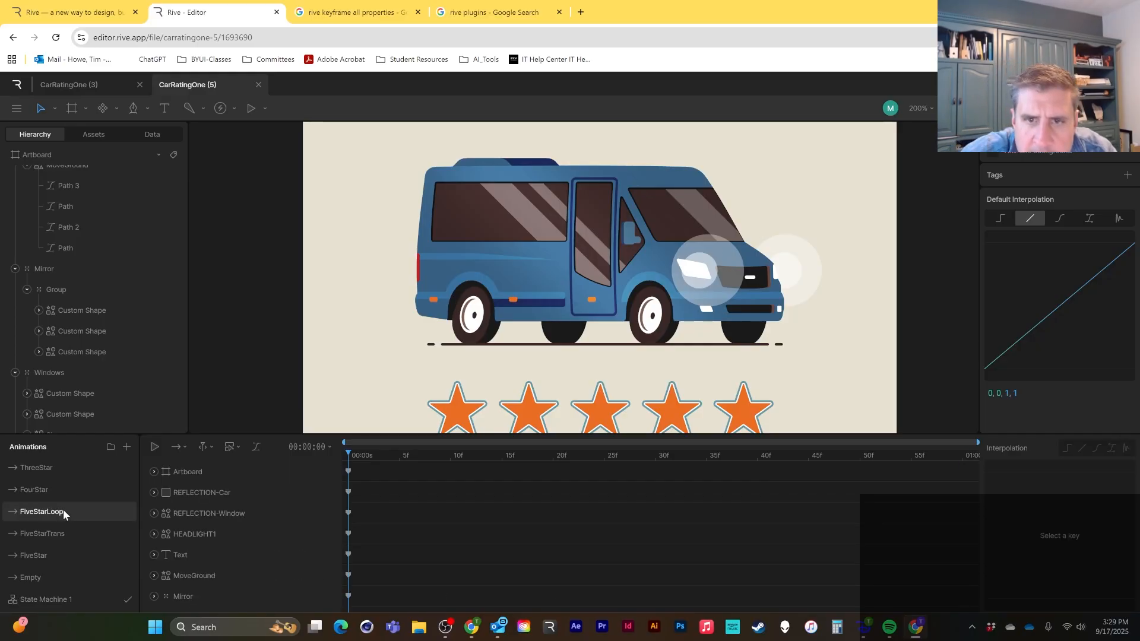
pyautogui.click(65, 533)
pyautogui.click(67, 512)
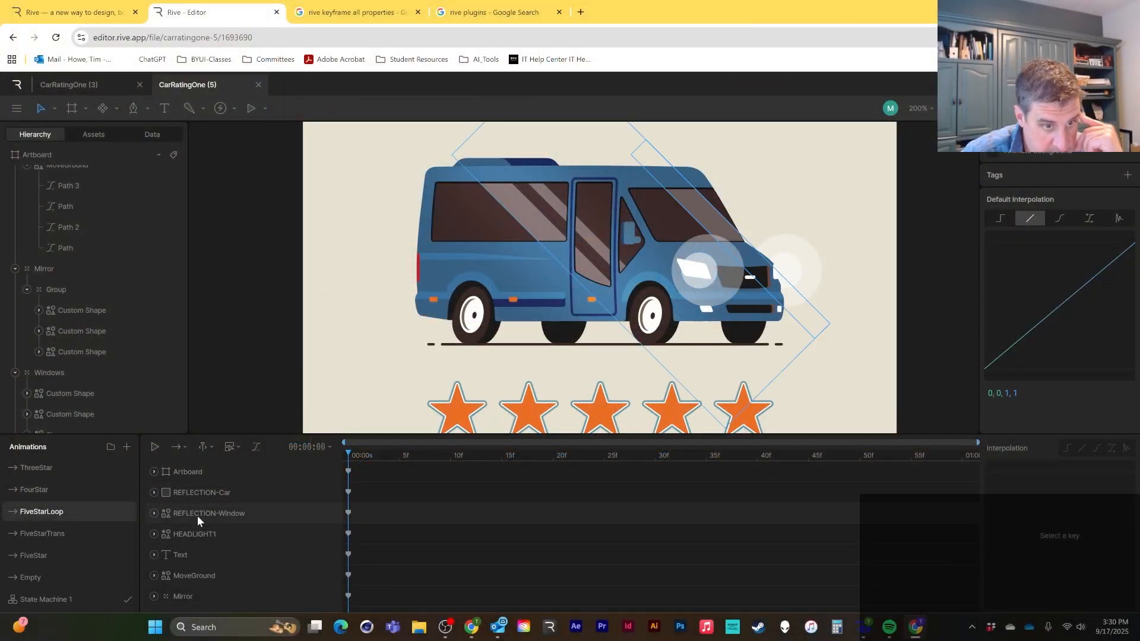
pyautogui.click(55, 533)
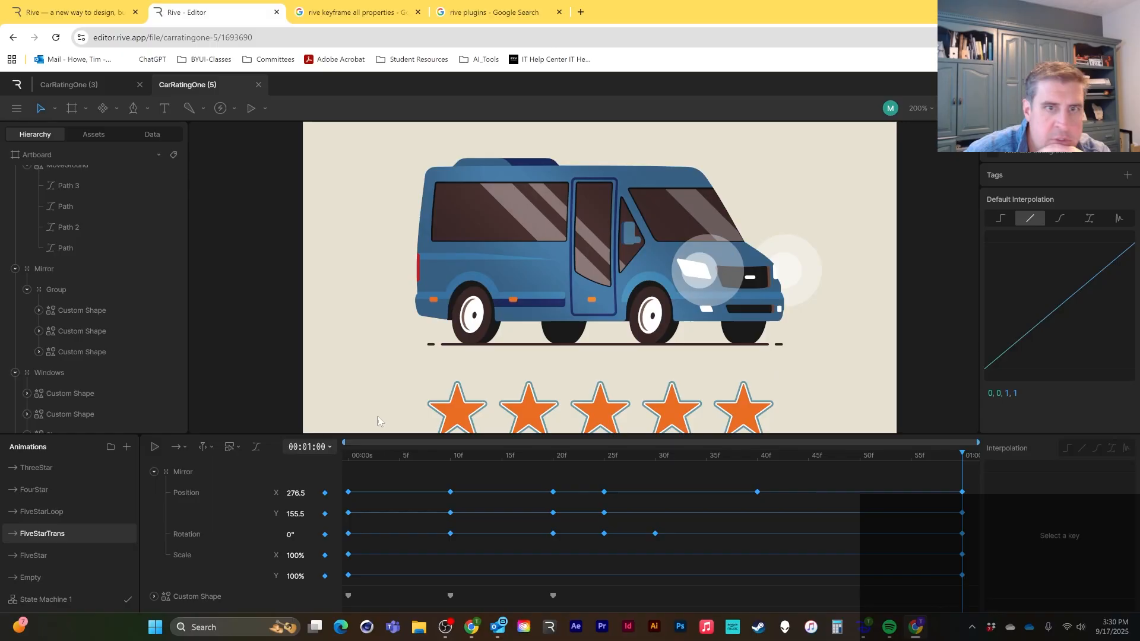
# Step: Collapse the Mirror tracks in FiveStarTrans, and inspect Mirror, FrontTire_Back and RearTire_Front at one second
pyautogui.click(154, 472)
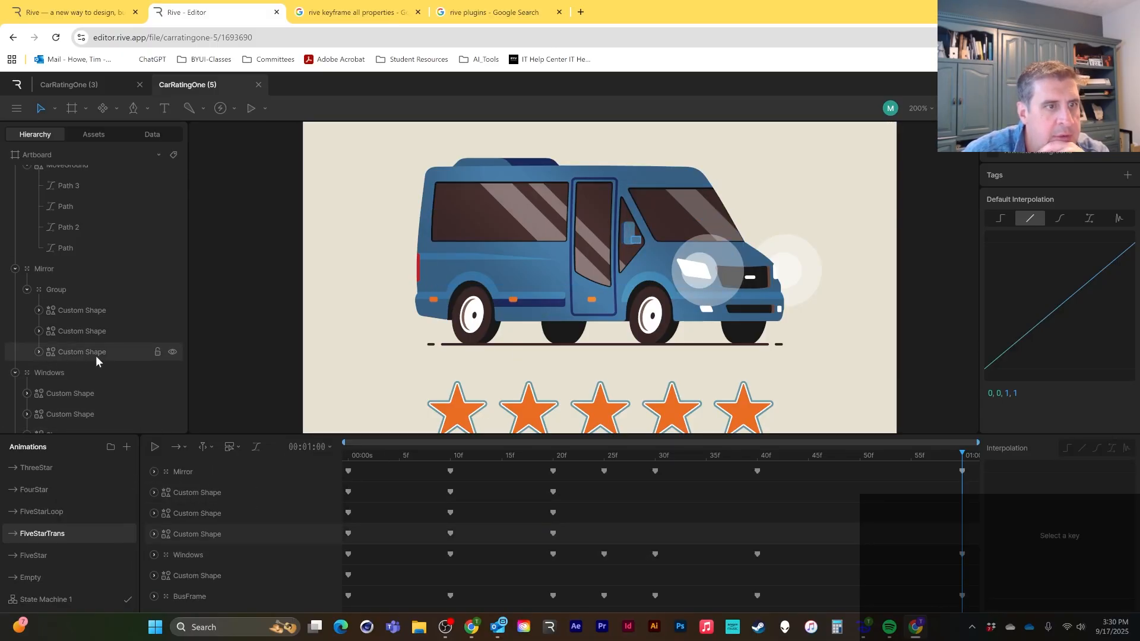
pyautogui.click(56, 269)
pyautogui.scroll(2, 53, 338)
pyautogui.scroll(-5, 52, 335)
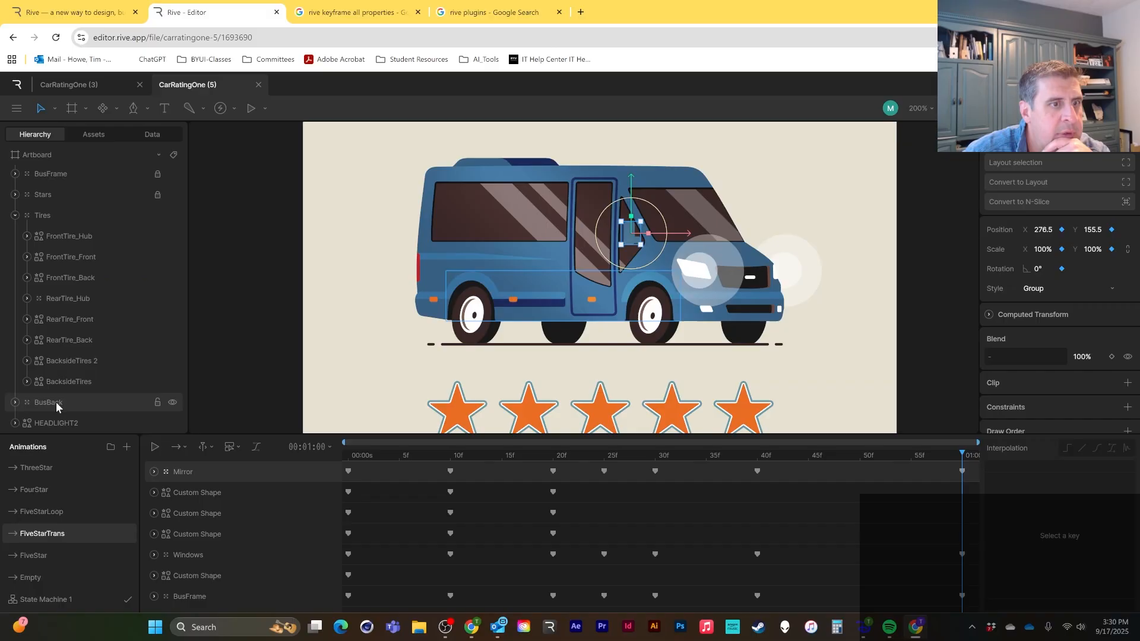
pyautogui.click(86, 276)
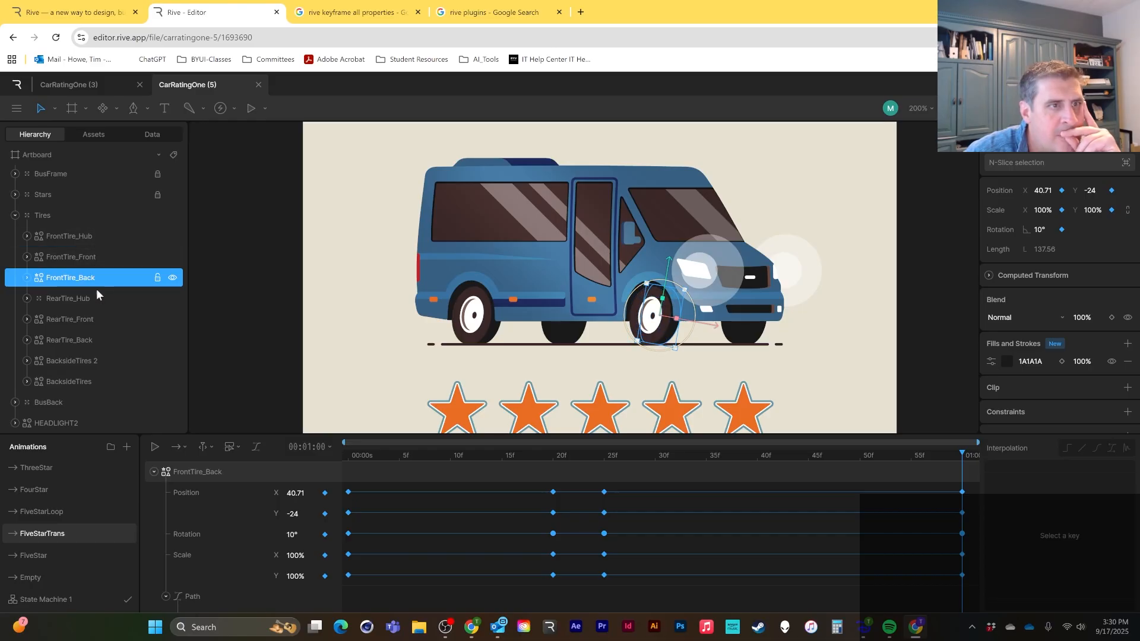
pyautogui.click(95, 319)
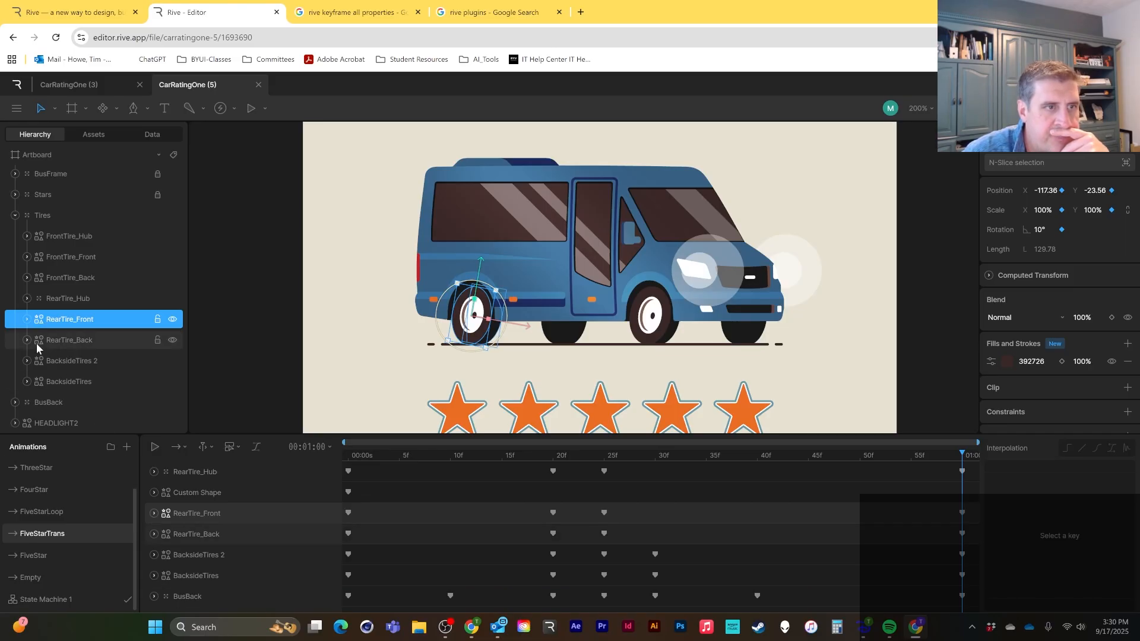
# Step: Edit the vertices of RearTire_Front's path and key all of them at one second in FiveStarTrans
pyautogui.click(27, 320)
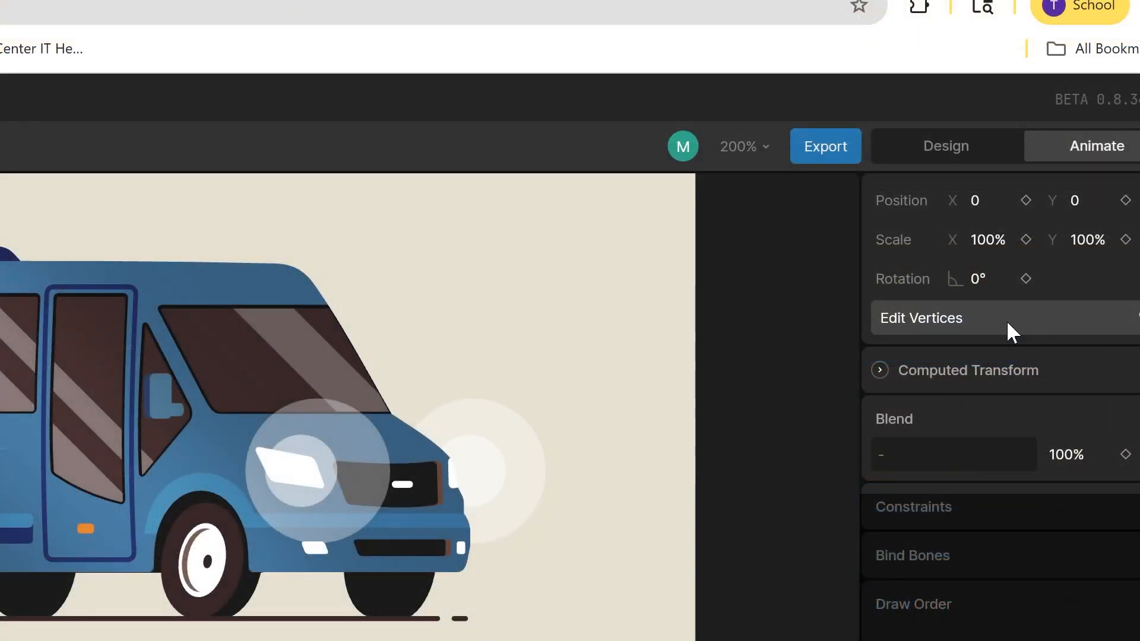
pyautogui.click(1011, 331)
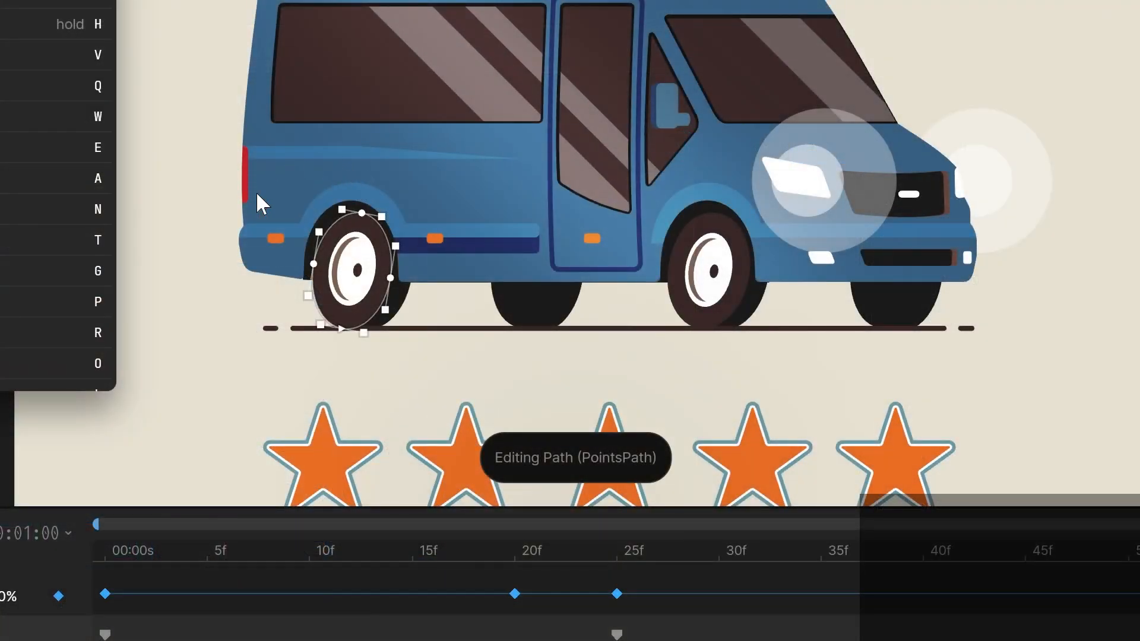
pyautogui.moveTo(238, 170); pyautogui.dragTo(619, 462)
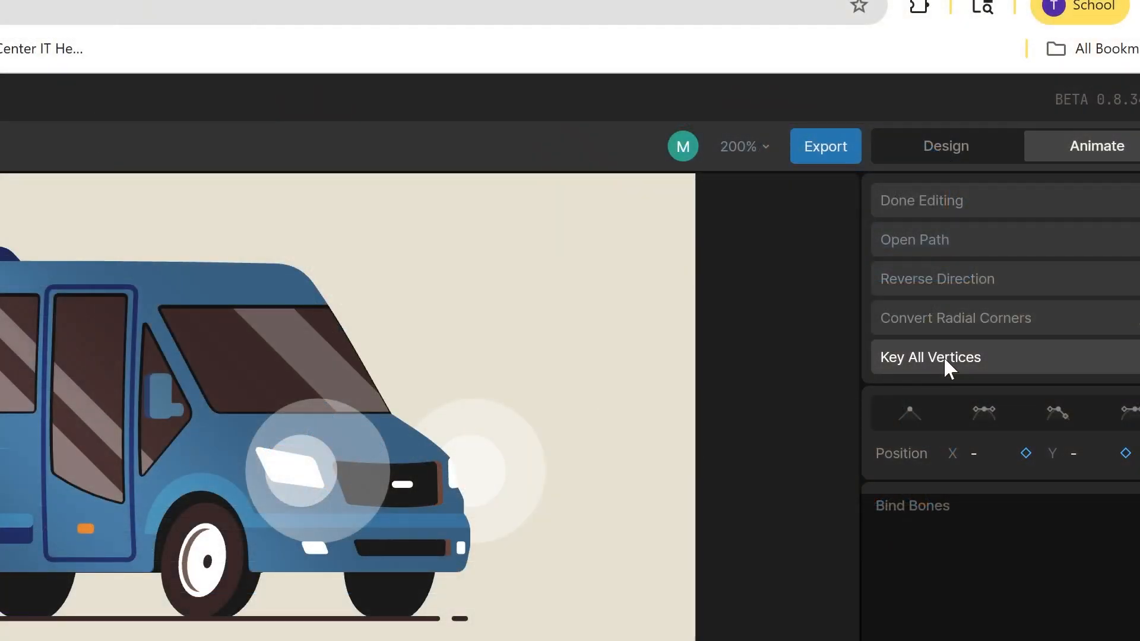
pyautogui.click(944, 358)
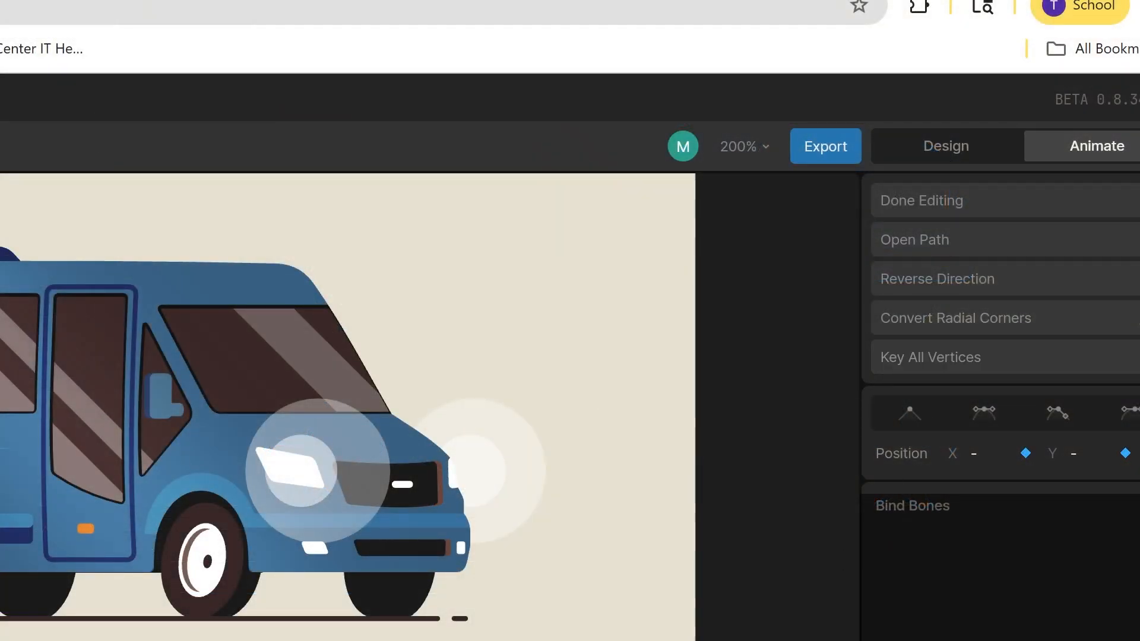
pyautogui.scroll(1, 512, 544)
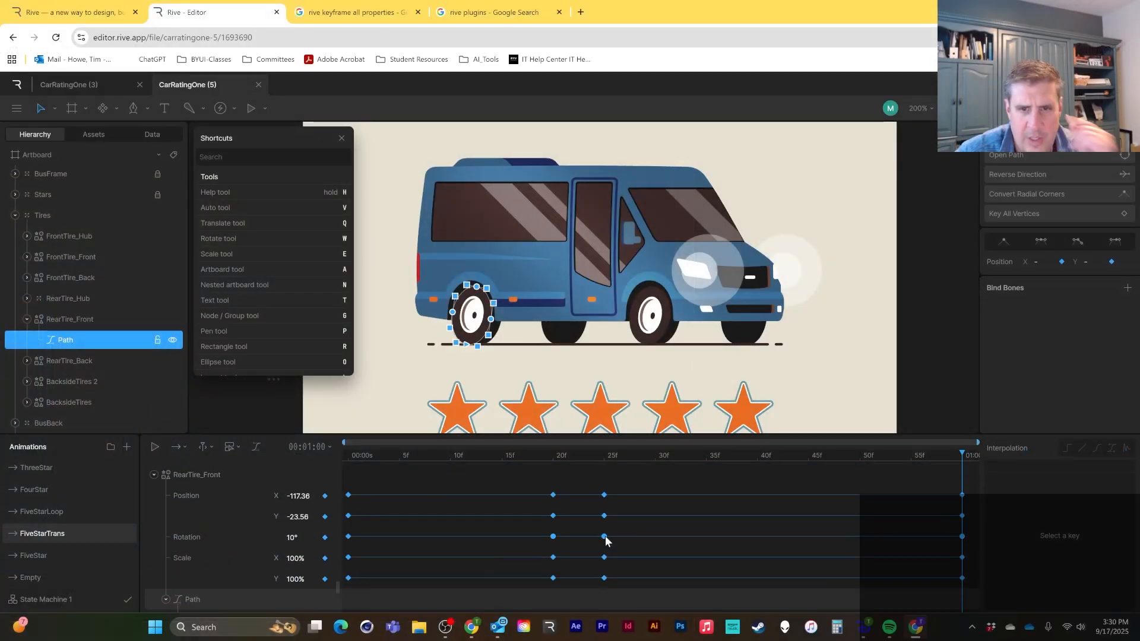
pyautogui.scroll(-1, 831, 513)
# Step: Expand RearTire_Front's tracks in FiveStarTrans and select its path vertex keyframes at one second
pyautogui.moveTo(932, 484); pyautogui.dragTo(978, 598)
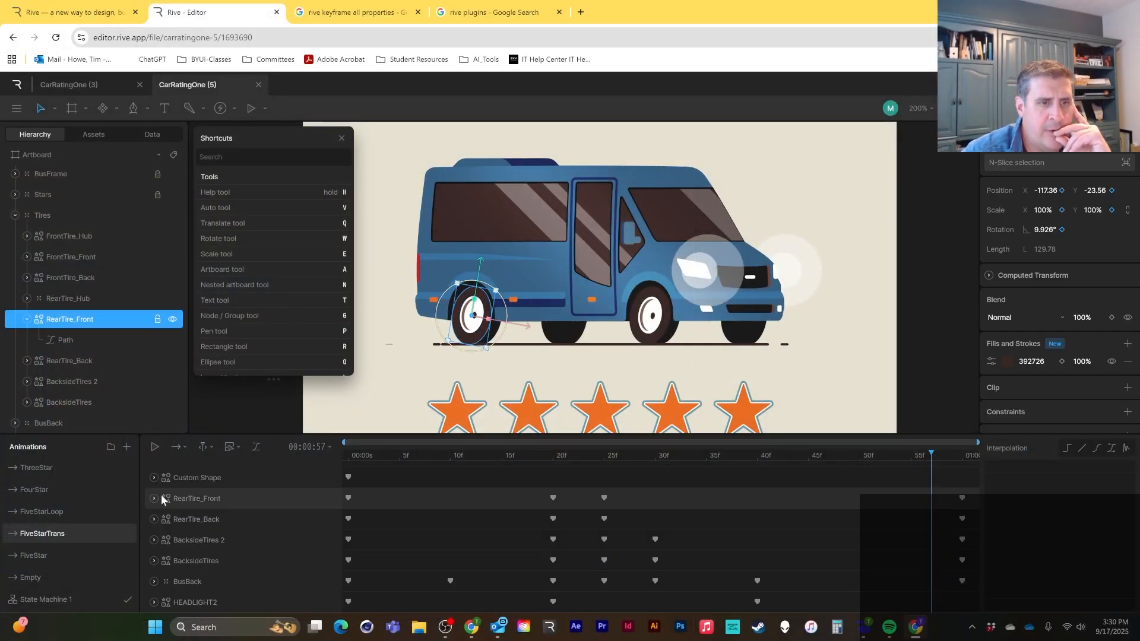
pyautogui.click(160, 497)
pyautogui.scroll(-3, 226, 520)
pyautogui.scroll(-1, 400, 527)
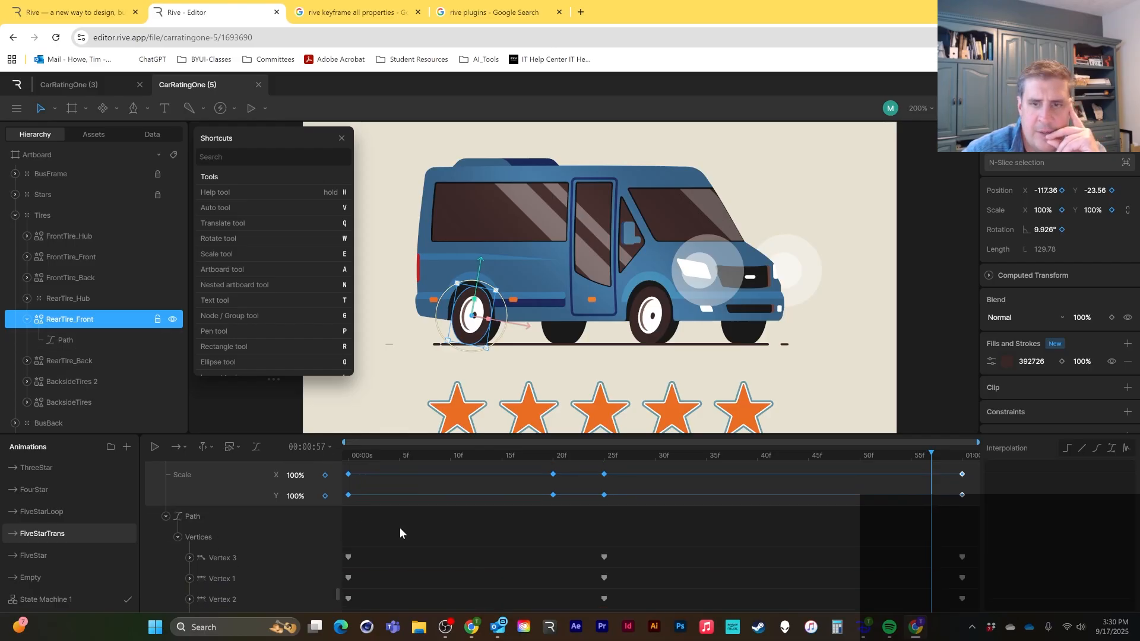
pyautogui.scroll(-2, 400, 527)
pyautogui.click(957, 455)
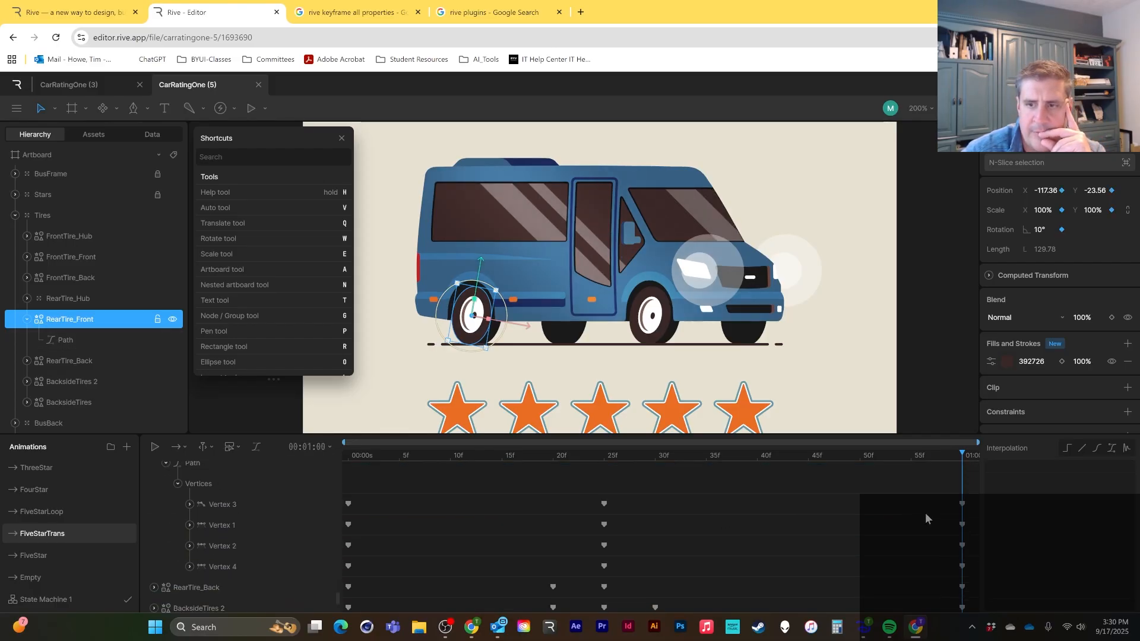
pyautogui.scroll(-1, 664, 498)
pyautogui.scroll(1, 221, 496)
pyautogui.moveTo(945, 480); pyautogui.dragTo(975, 580)
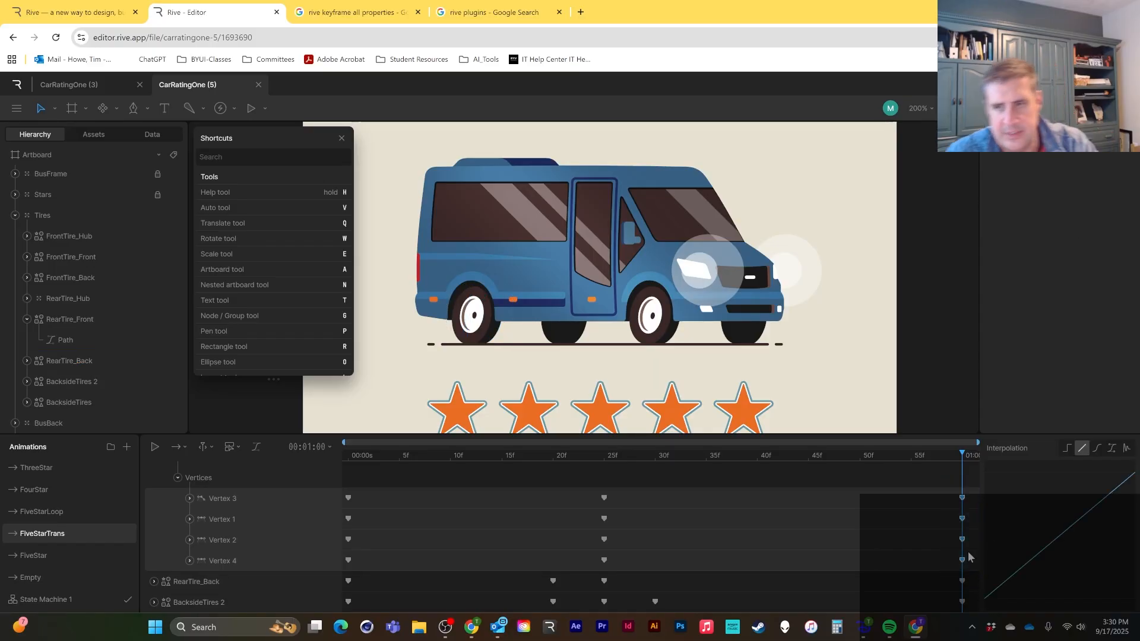
# Step: Open FiveStarLoop, close the shortcuts list, and select the path inside RearTire_Front
pyautogui.click(65, 514)
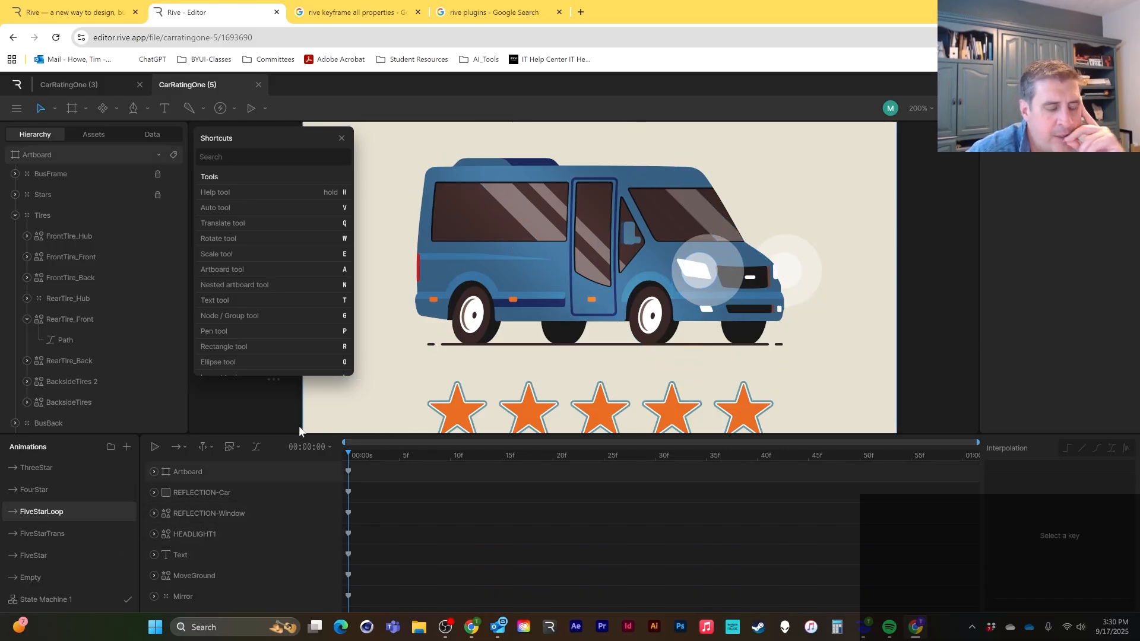
pyautogui.scroll(-2, 237, 542)
pyautogui.scroll(2, 226, 557)
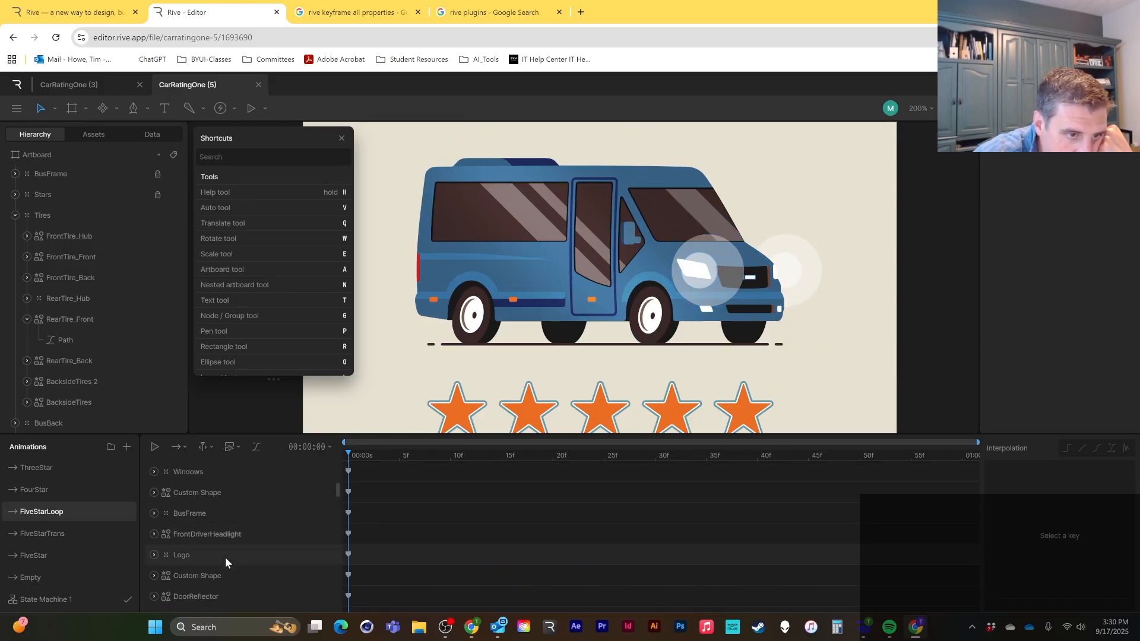
pyautogui.scroll(-4, 222, 552)
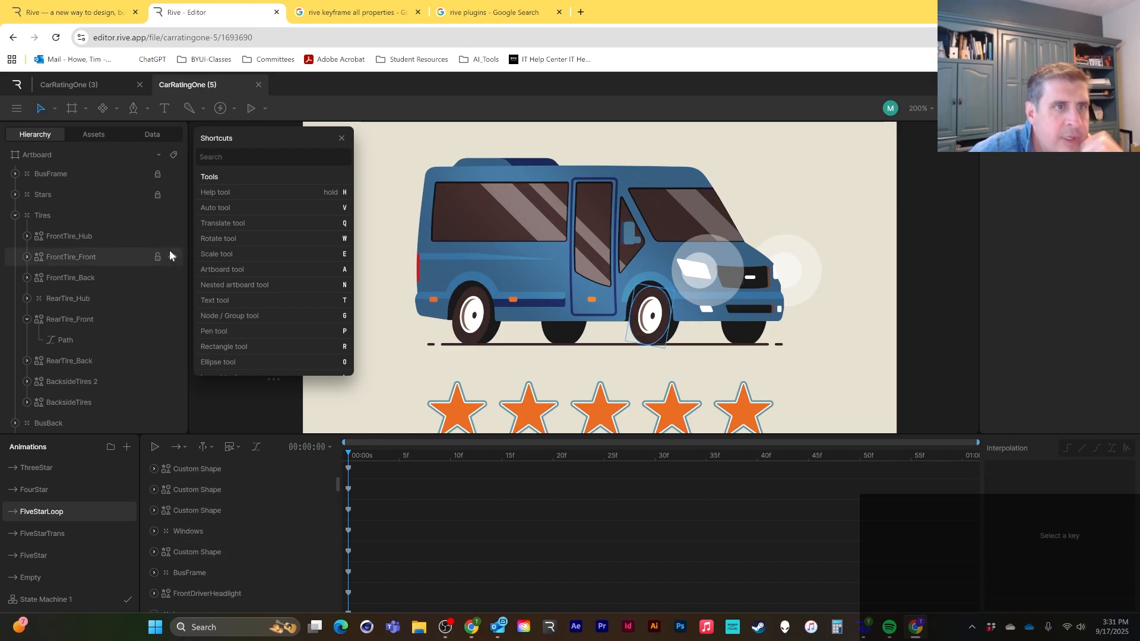
pyautogui.click(341, 138)
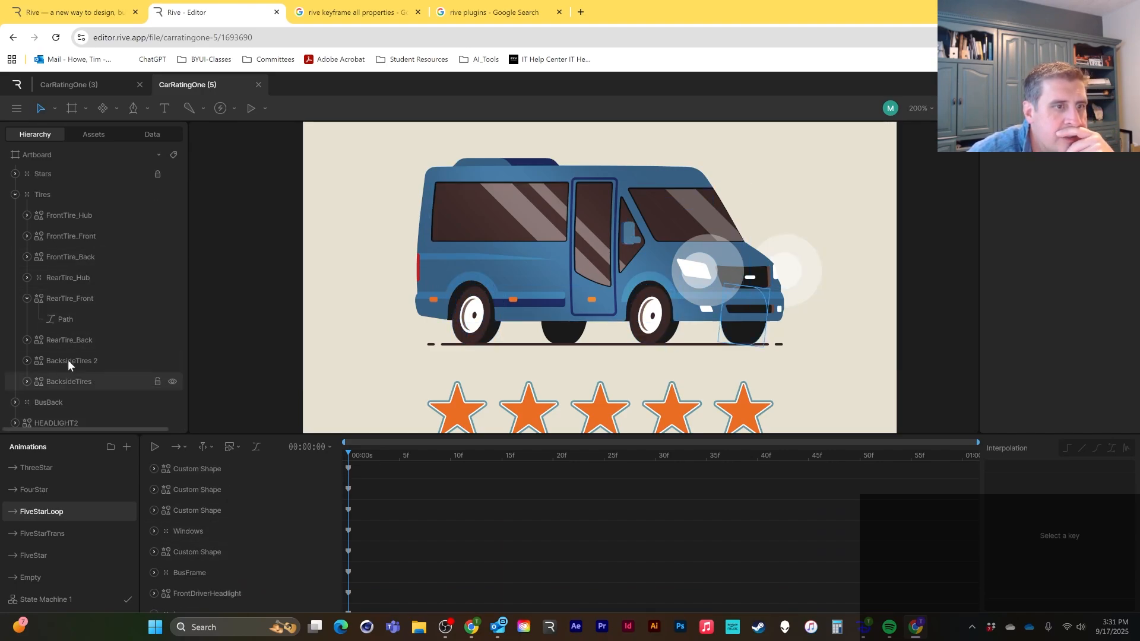
pyautogui.scroll(3, 73, 362)
pyautogui.scroll(-3, 71, 370)
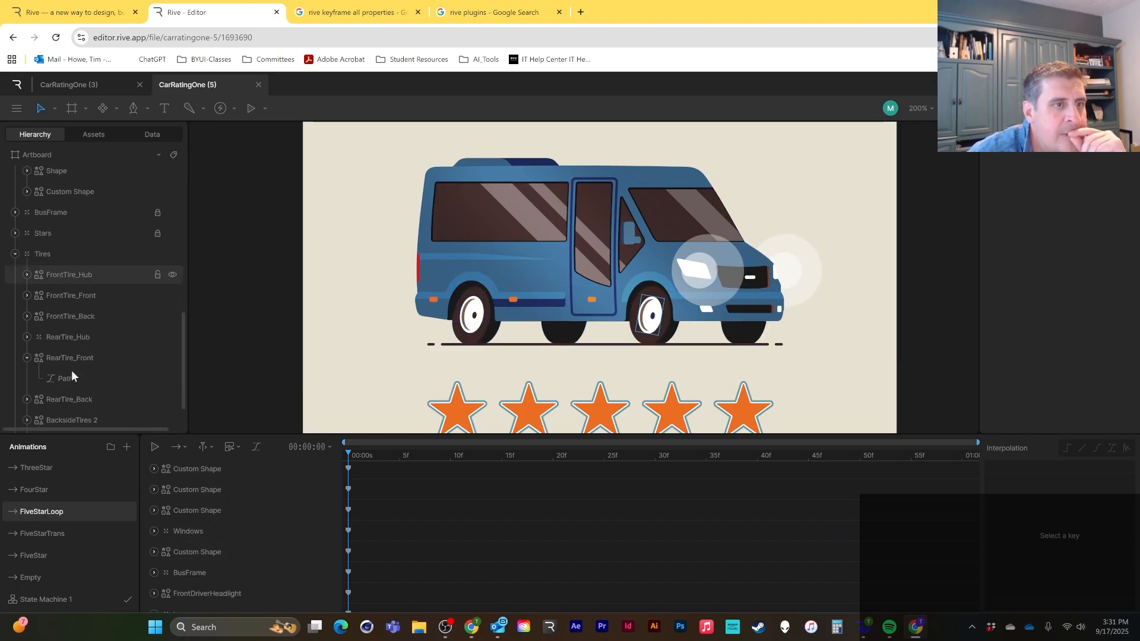
pyautogui.click(58, 322)
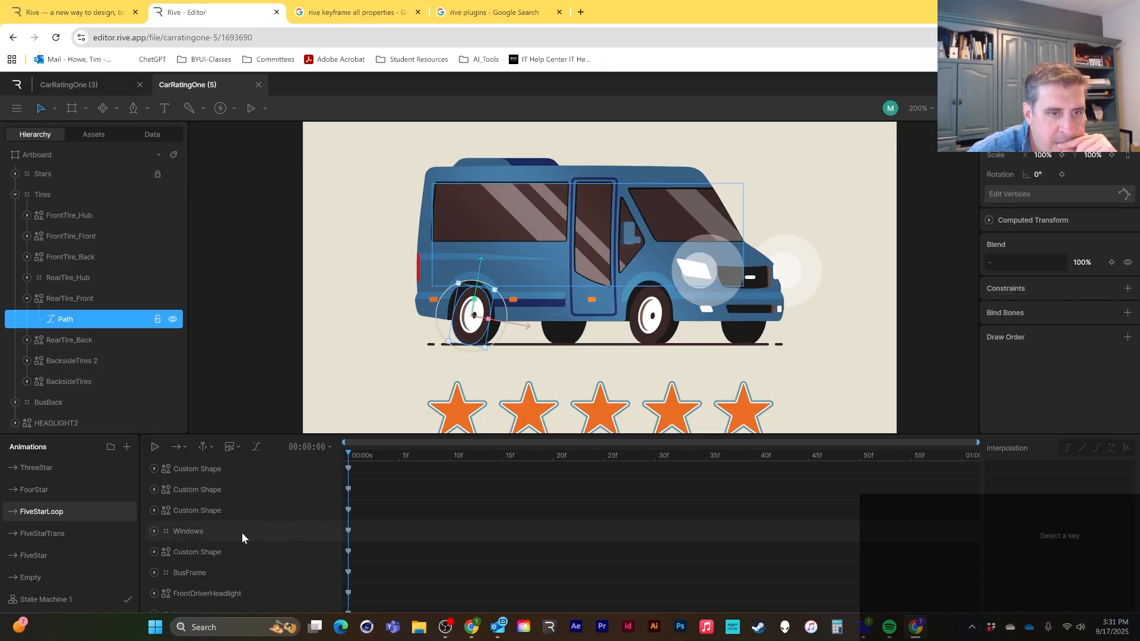
# Step: Examine FrontTire_Back's path vertex tracks in FiveStarLoop and select their first-frame keyframes
pyautogui.scroll(-3, 222, 537)
pyautogui.scroll(-5, 218, 537)
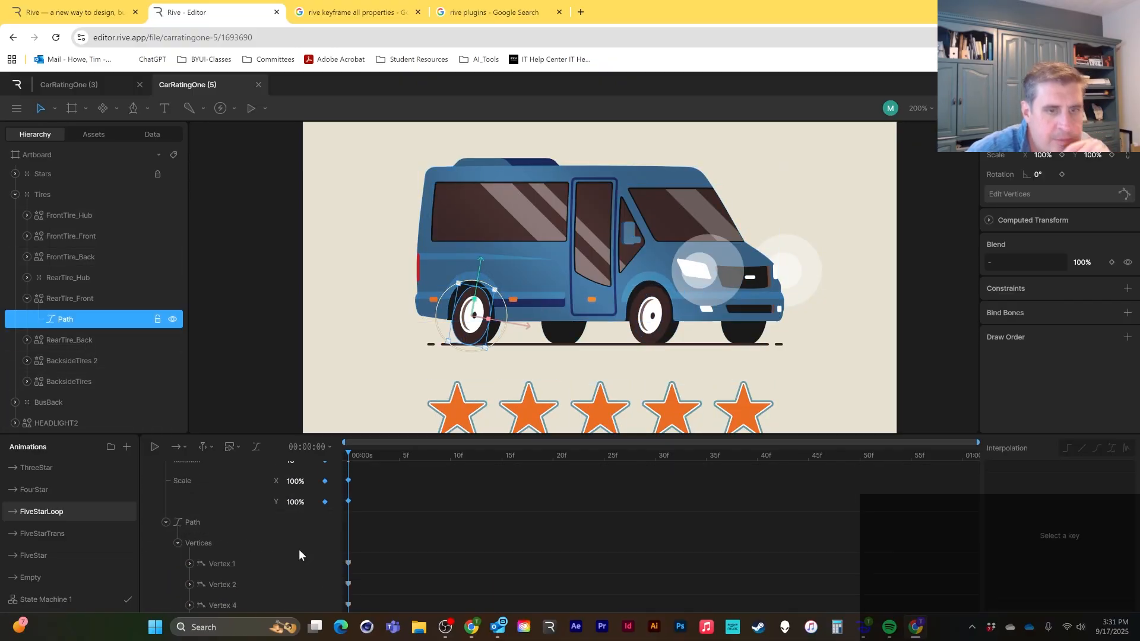
pyautogui.scroll(-2, 273, 546)
pyautogui.click(226, 478)
pyautogui.scroll(2, 218, 525)
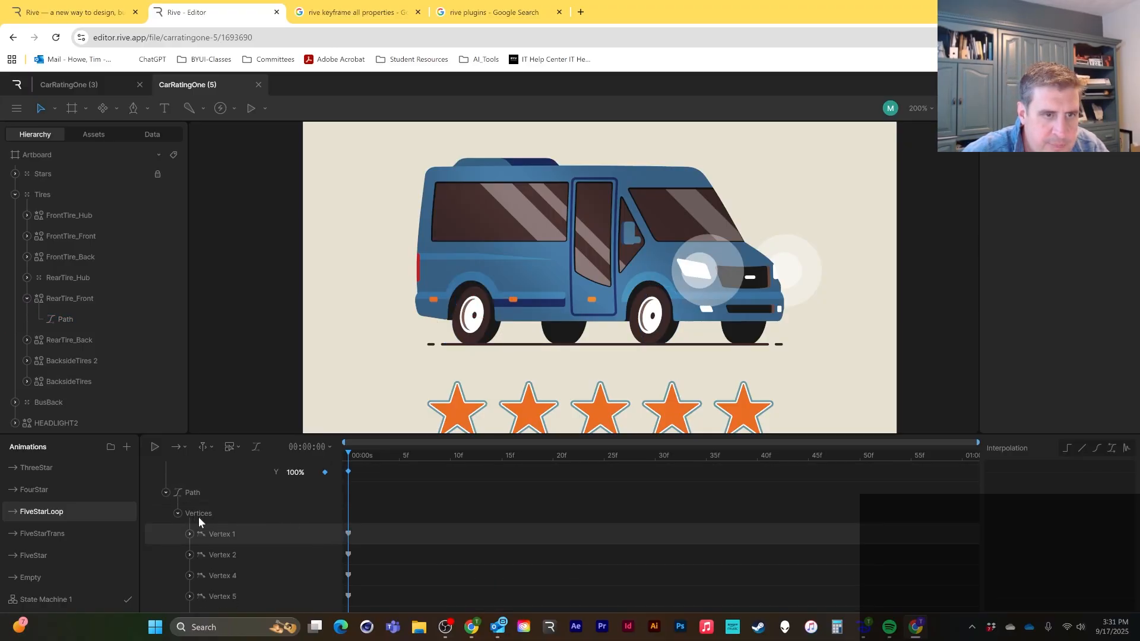
pyautogui.moveTo(374, 518); pyautogui.dragTo(343, 610)
pyautogui.click(275, 543)
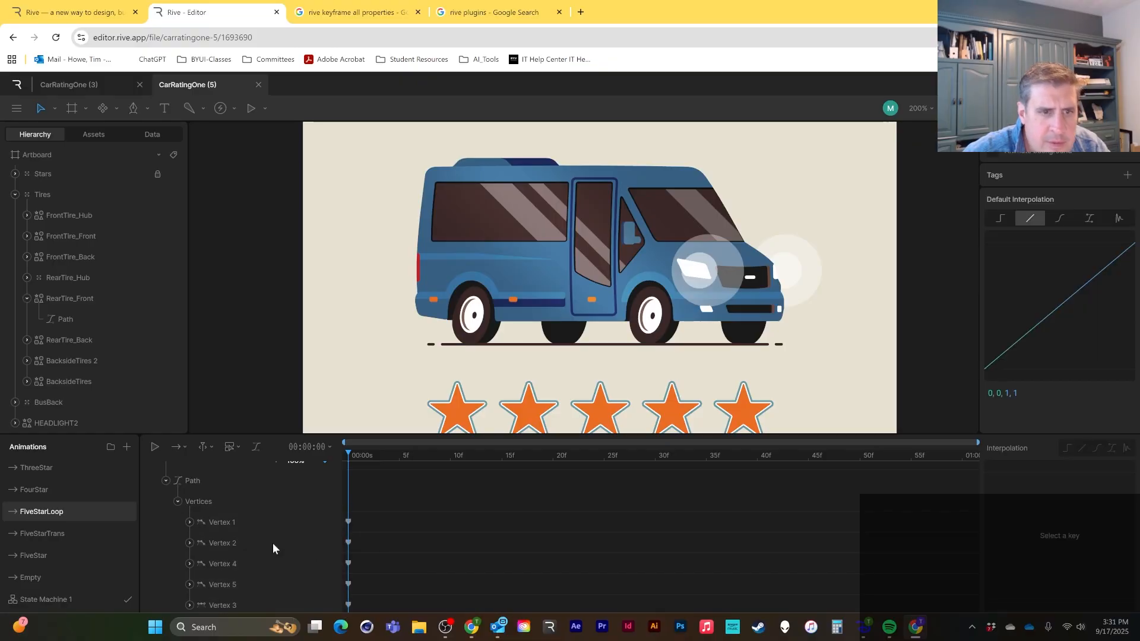
pyautogui.scroll(1, 249, 534)
pyautogui.click(194, 511)
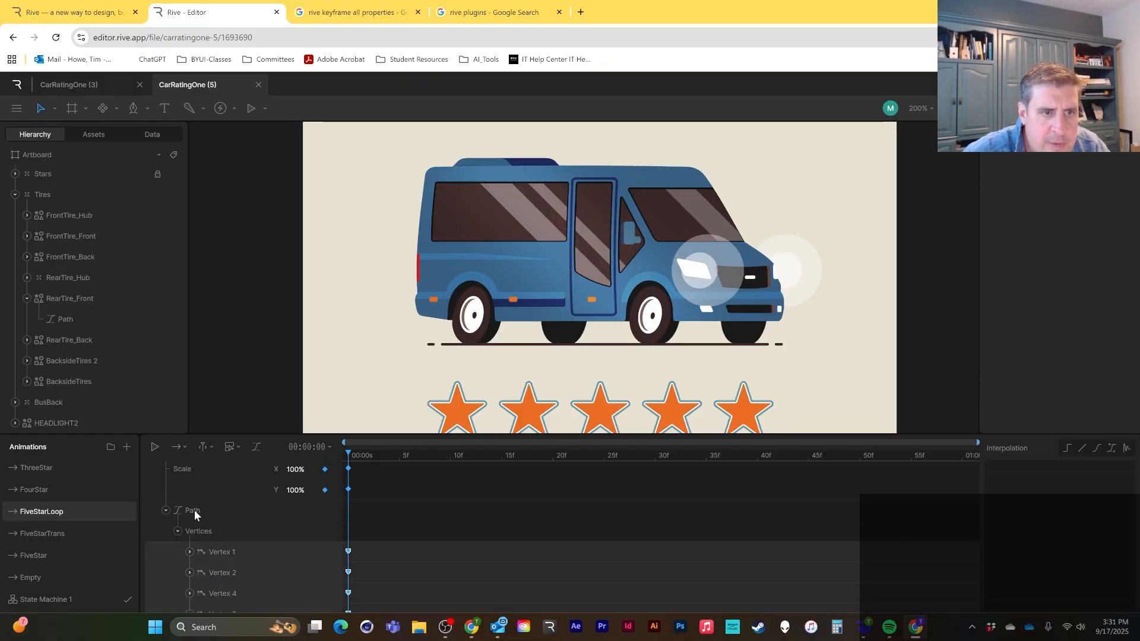
# Step: Expand RearTire_Front's tracks in FiveStarLoop, check them for path vertex keyframes, and clear the selection
pyautogui.scroll(-5, 237, 529)
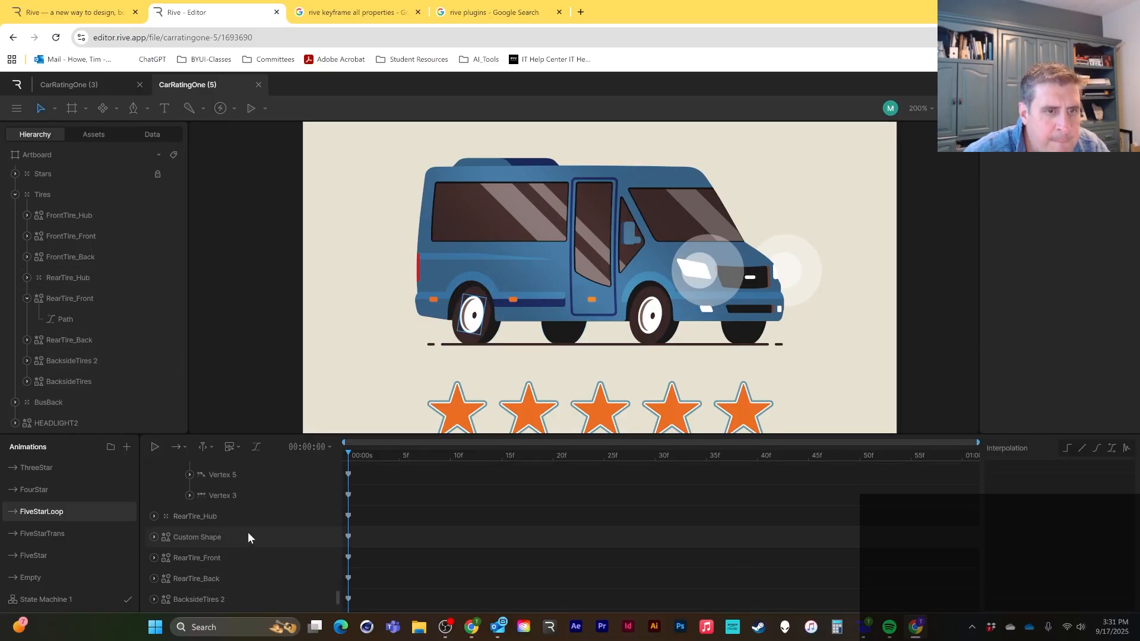
pyautogui.click(201, 556)
pyautogui.click(154, 558)
pyautogui.scroll(-1, 218, 562)
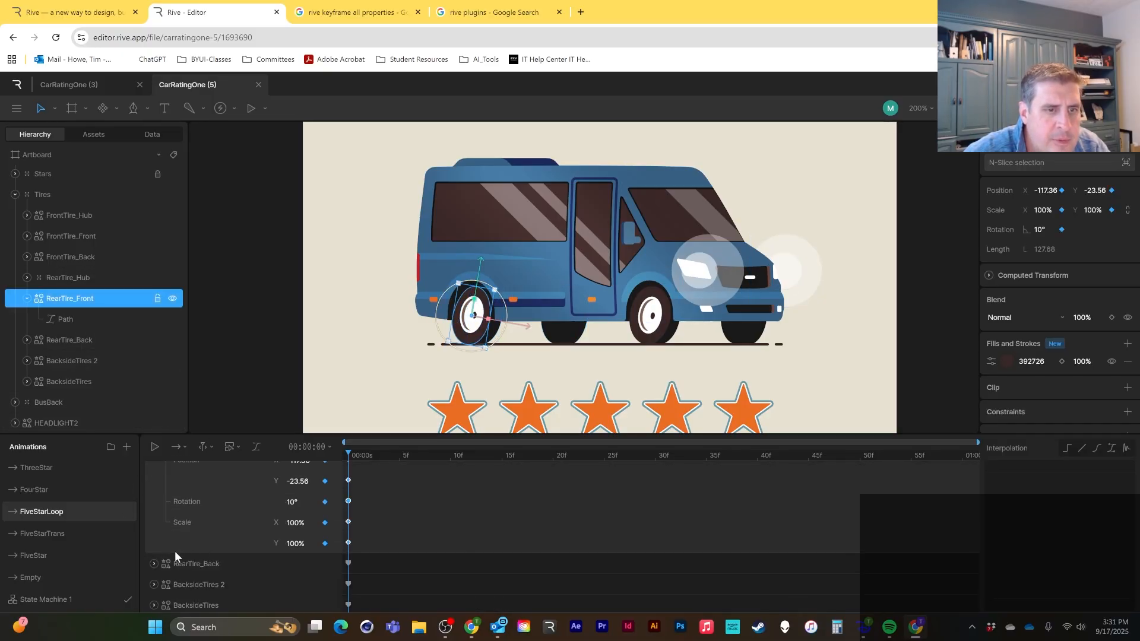
pyautogui.scroll(2, 184, 547)
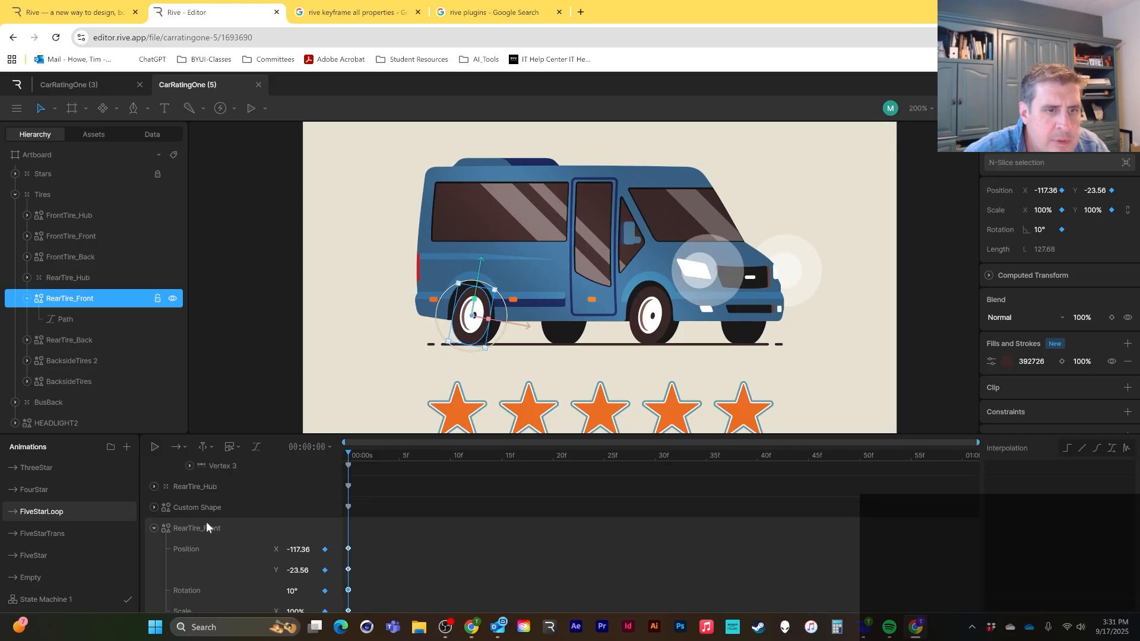
pyautogui.click(209, 380)
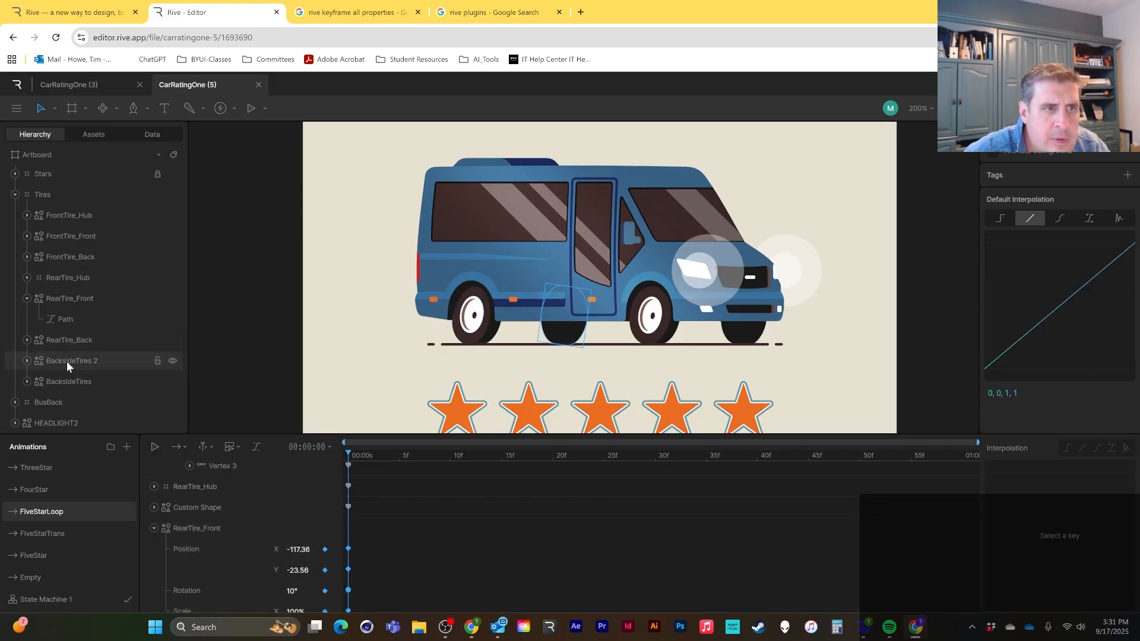
# Step: Key all vertices of the path inside RearTire_Front at the first frame of FiveStarLoop
pyautogui.click(65, 319)
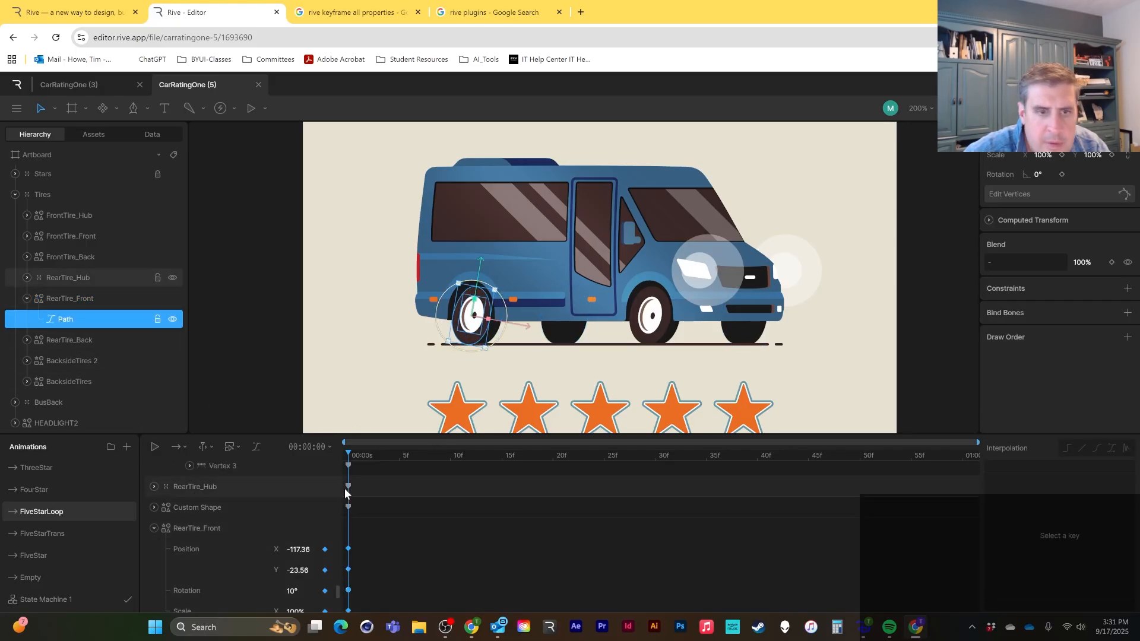
pyautogui.scroll(-3, 370, 538)
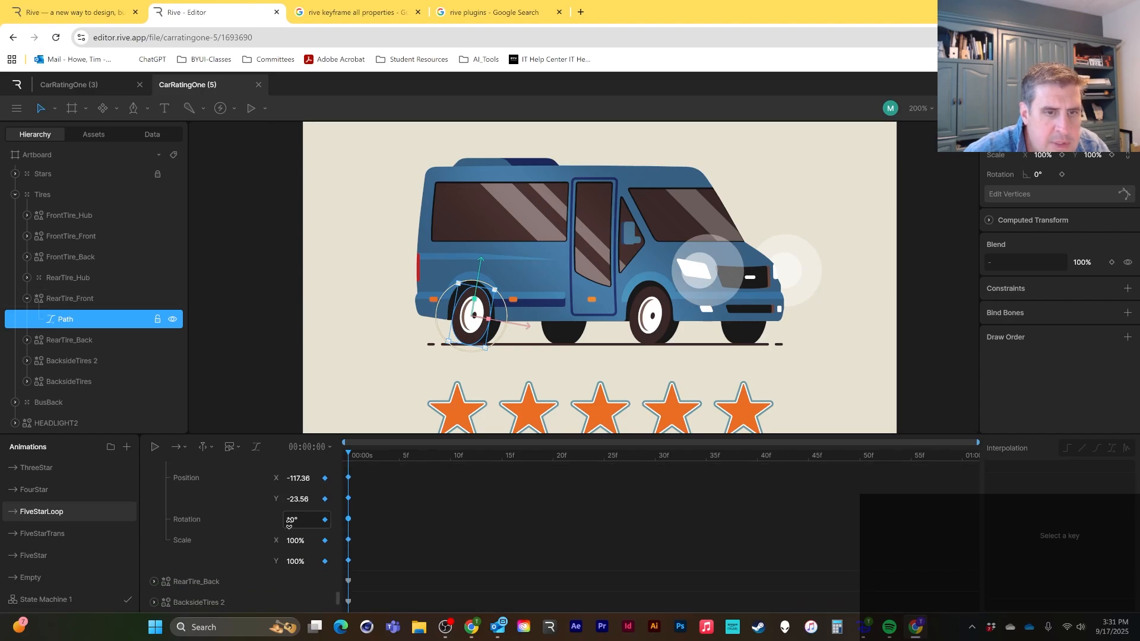
pyautogui.click(1035, 195)
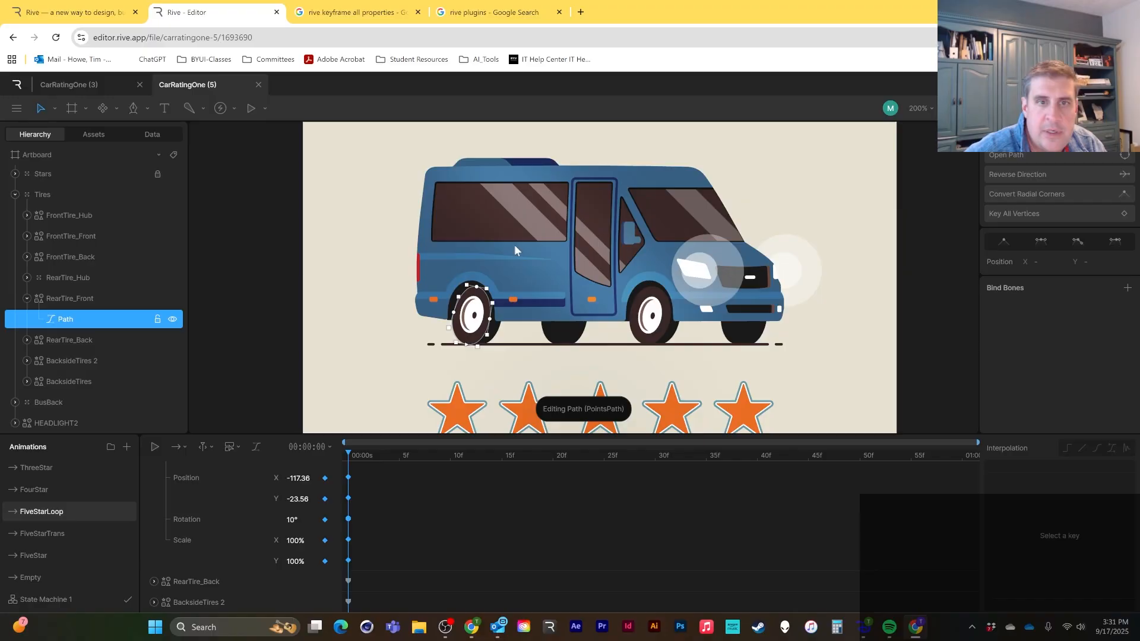
pyautogui.moveTo(514, 244); pyautogui.dragTo(414, 367)
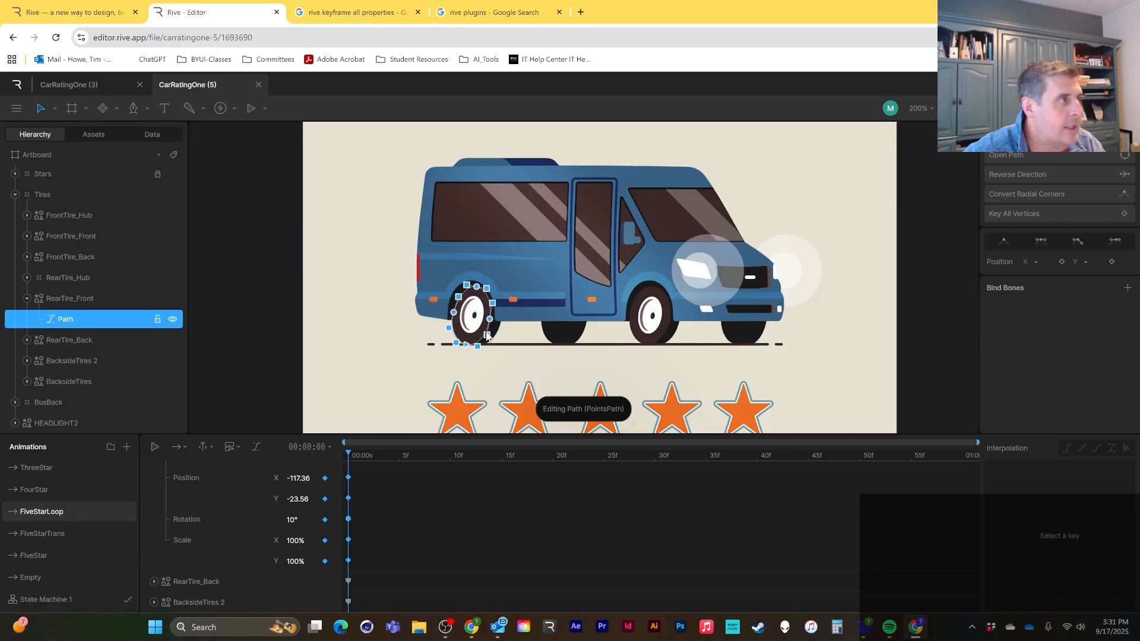
pyautogui.click(1024, 216)
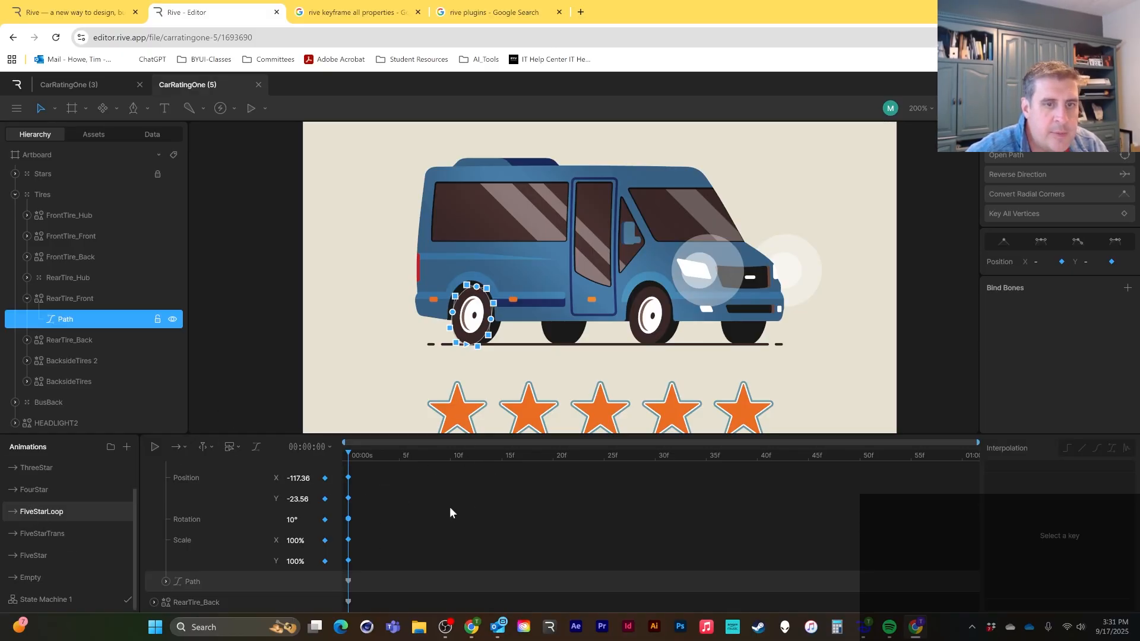
# Step: Switch repeatedly between FiveStarTrans at one second and FiveStarLoop at its first frame to compare the tire shapes
pyautogui.click(75, 534)
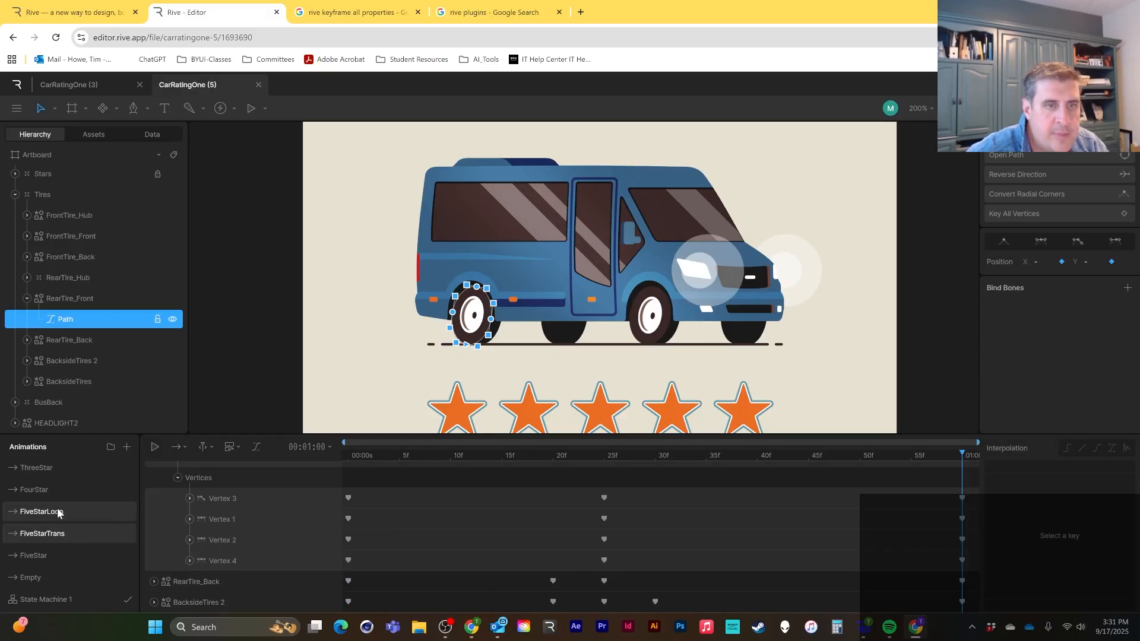
pyautogui.click(57, 512)
pyautogui.click(62, 530)
pyautogui.click(63, 510)
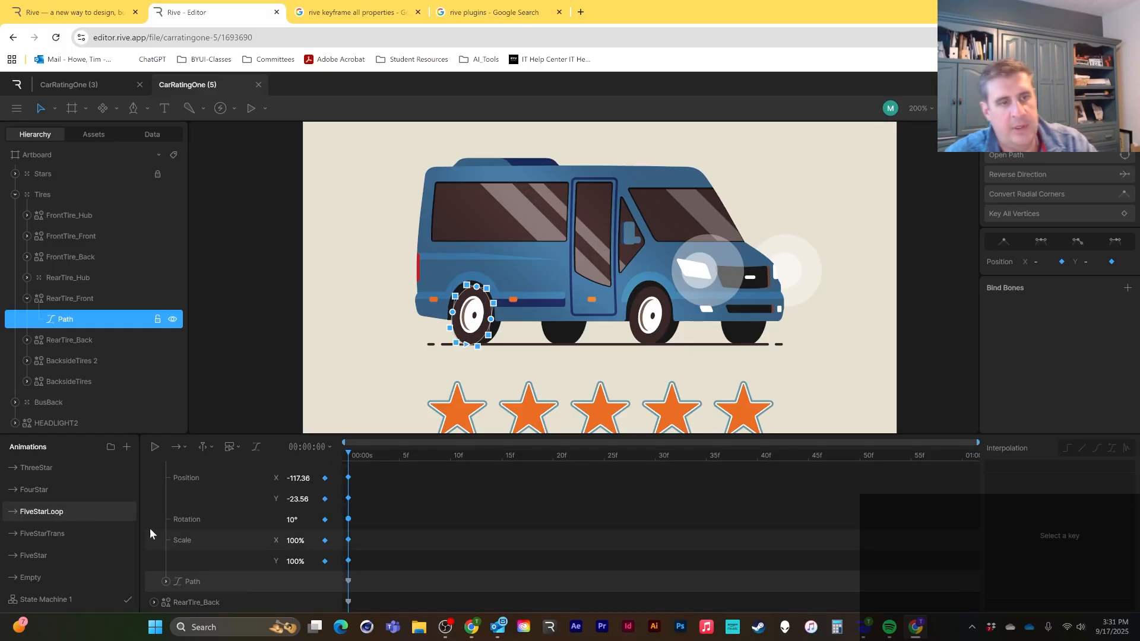
pyautogui.click(55, 534)
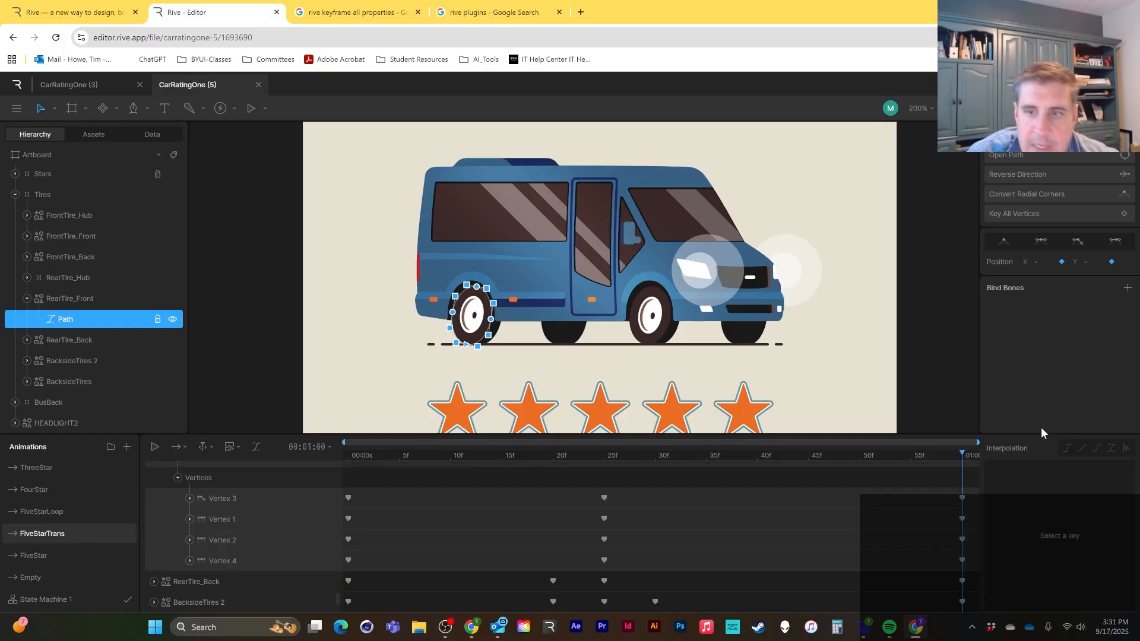
pyautogui.click(54, 512)
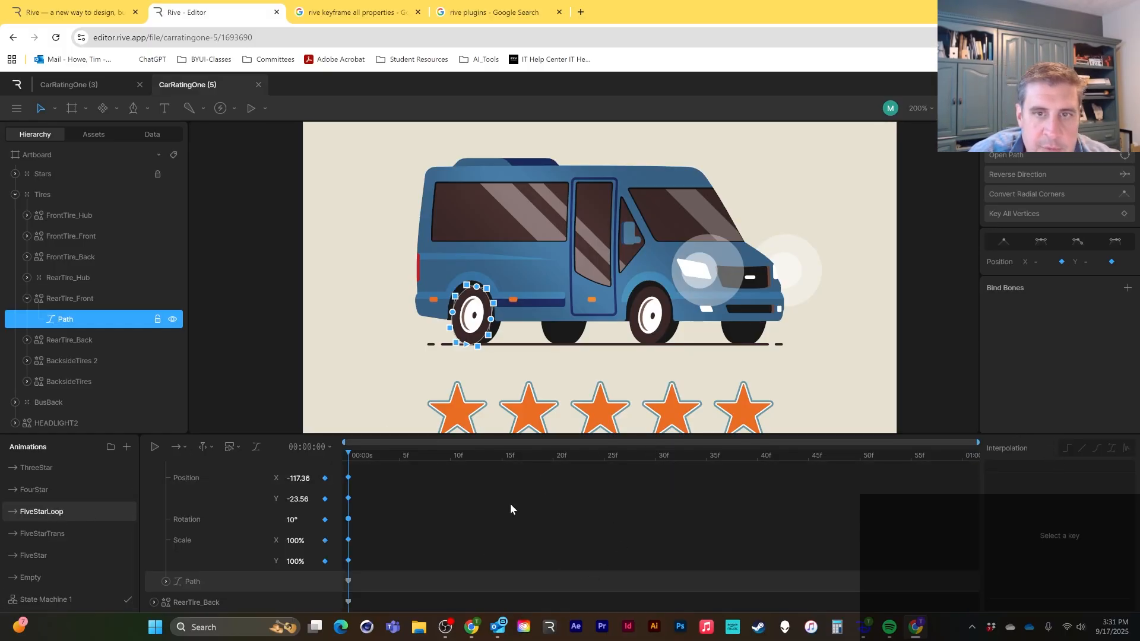
pyautogui.click(70, 531)
pyautogui.click(70, 512)
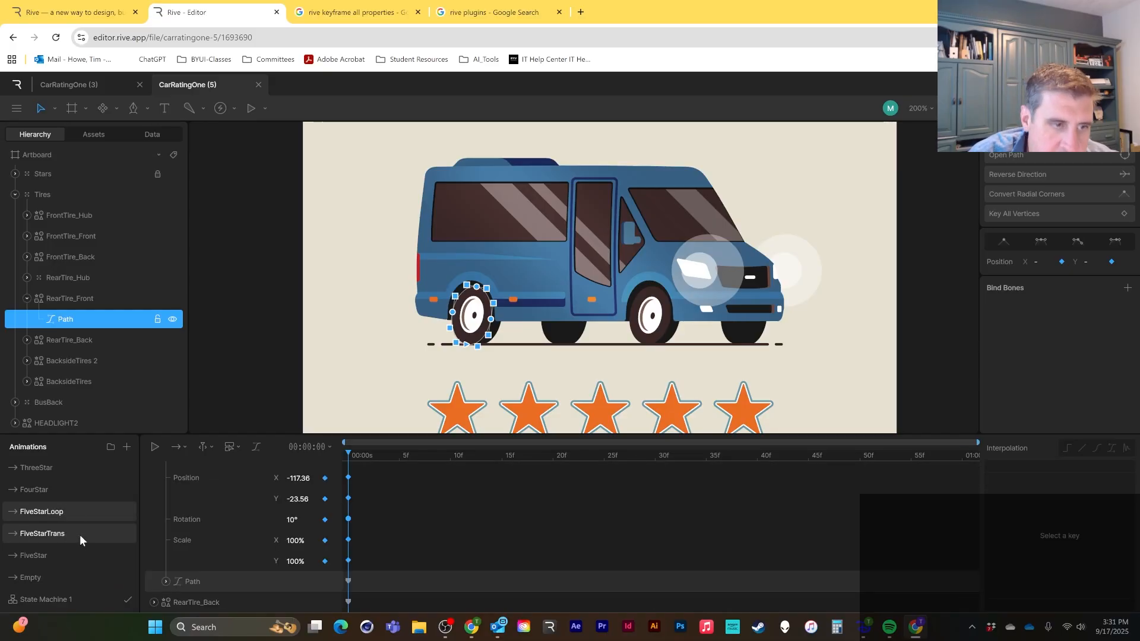
pyautogui.click(79, 534)
pyautogui.click(74, 515)
pyautogui.click(76, 537)
pyautogui.click(74, 515)
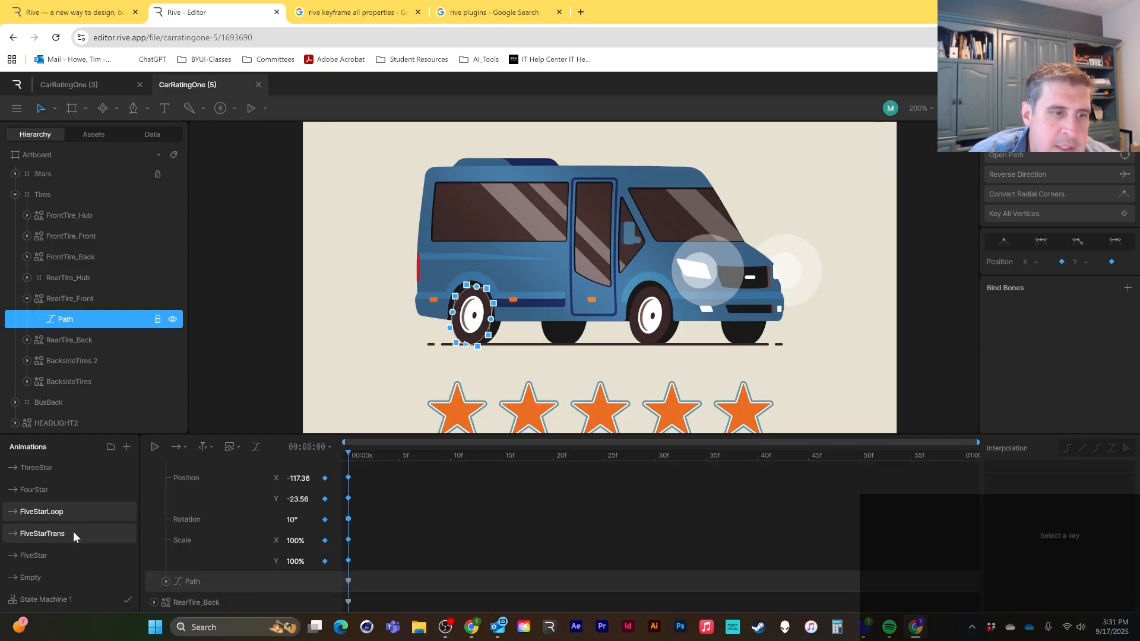
pyautogui.click(73, 532)
pyautogui.click(71, 512)
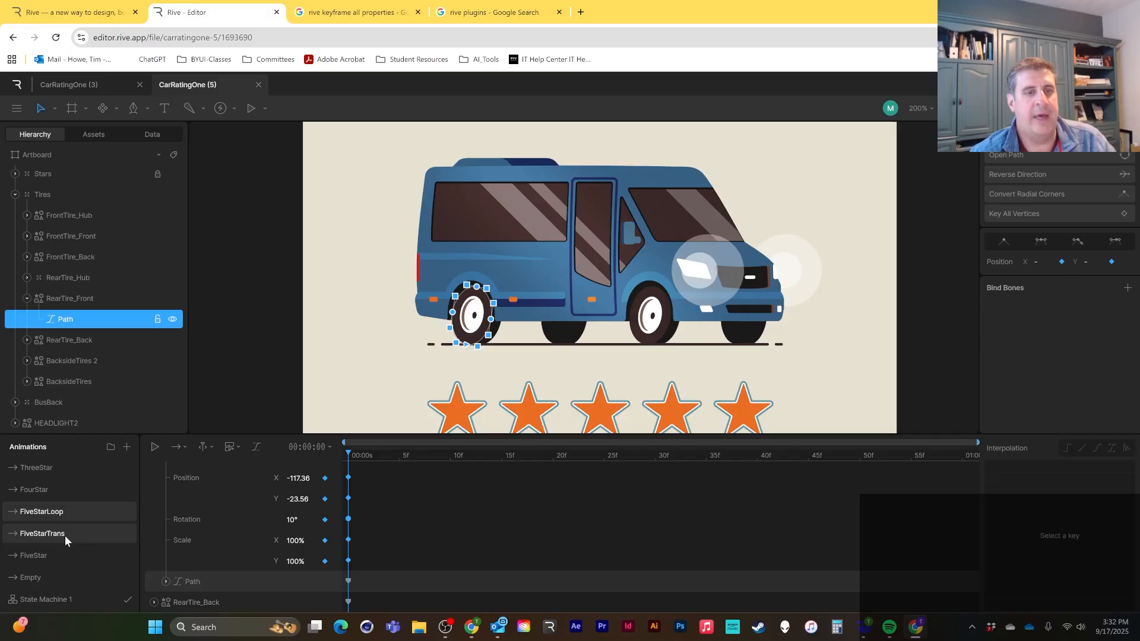
# Step: Play back FiveStarTrans and FiveStarLoop to preview the transition and the drive animation
pyautogui.click(65, 535)
pyautogui.click(155, 446)
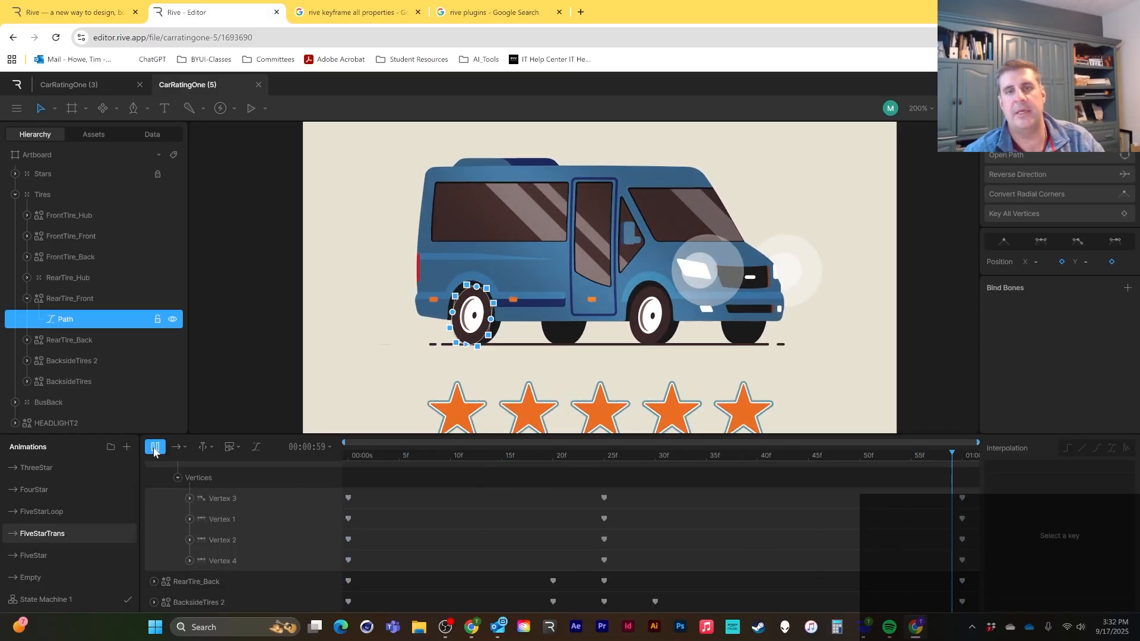
pyautogui.click(155, 447)
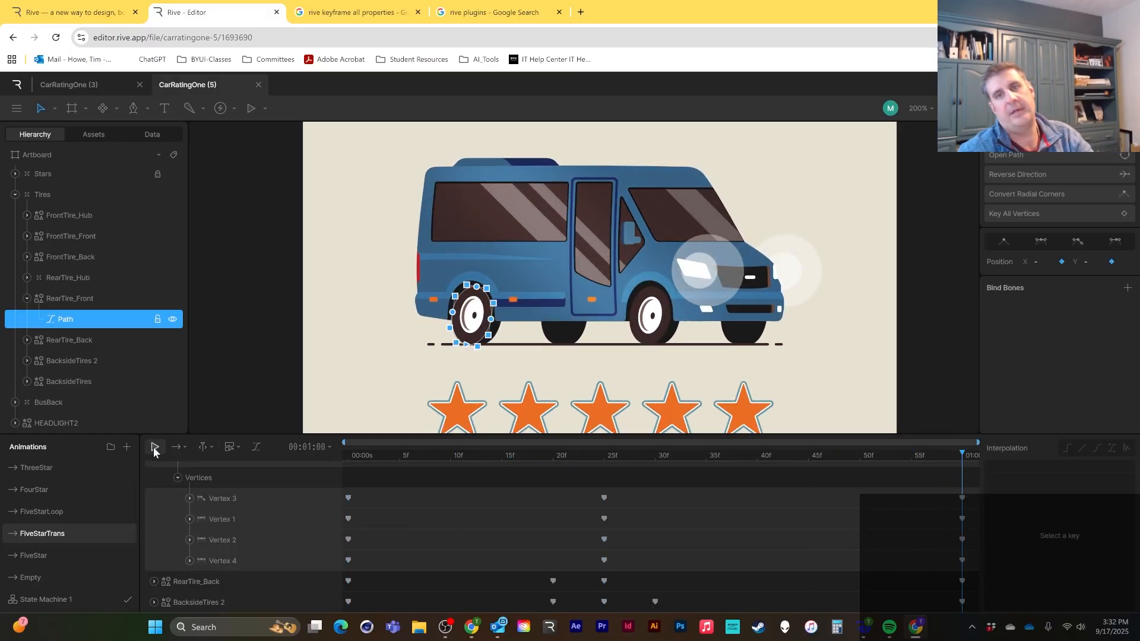
pyautogui.click(116, 511)
pyautogui.click(148, 448)
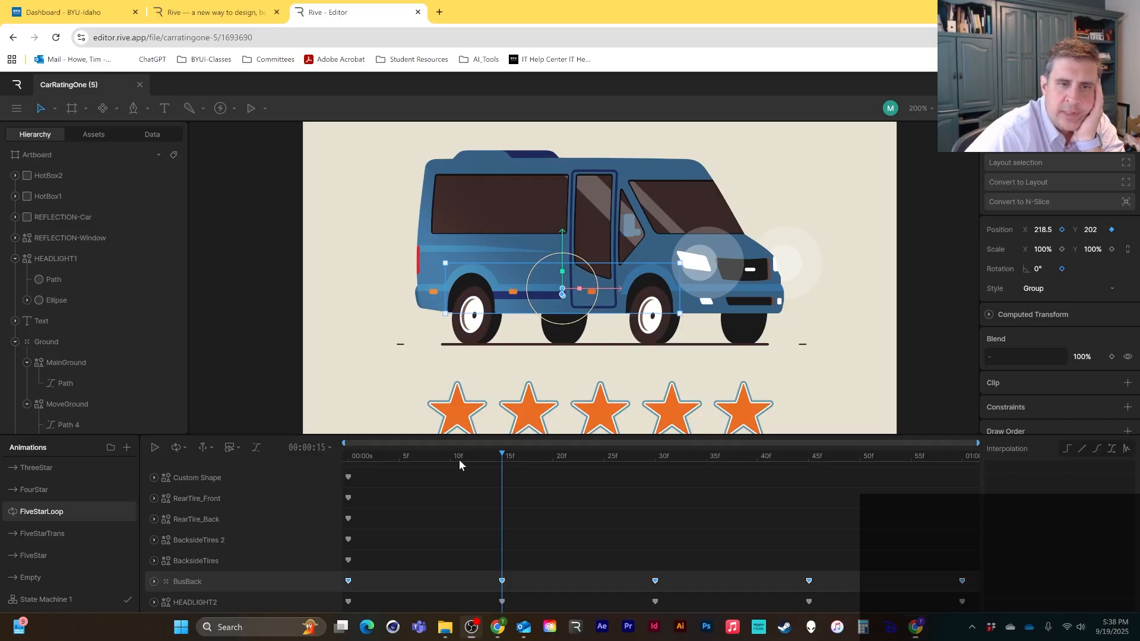
# Step: Play the looping FiveStarLoop animation, stop it, and return the playhead to the first frame
pyautogui.click(153, 451)
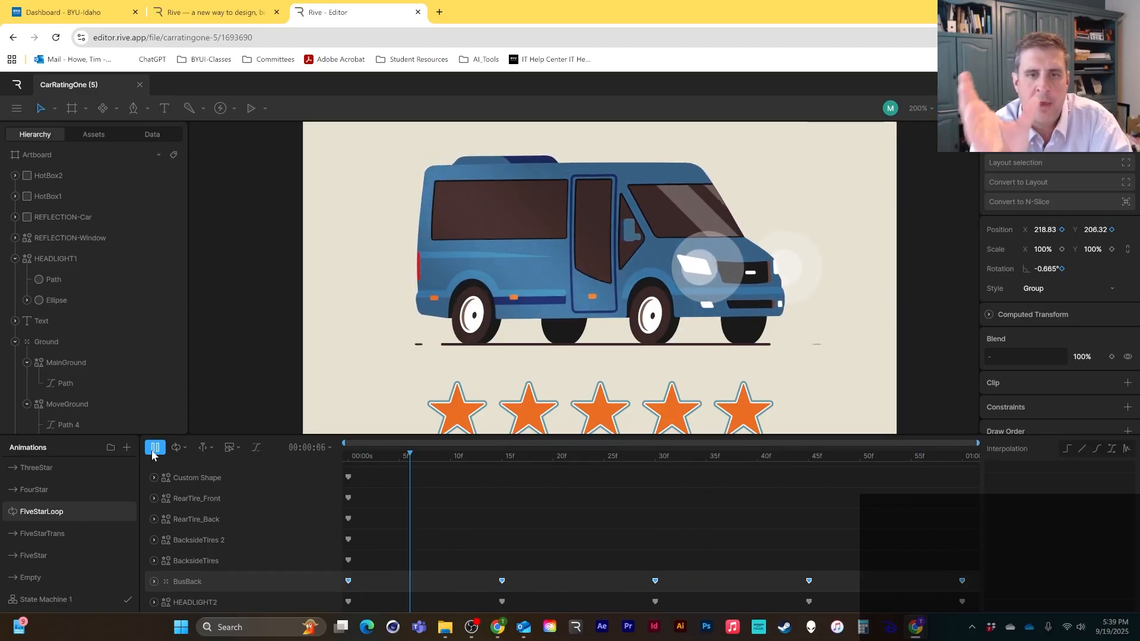
pyautogui.click(155, 447)
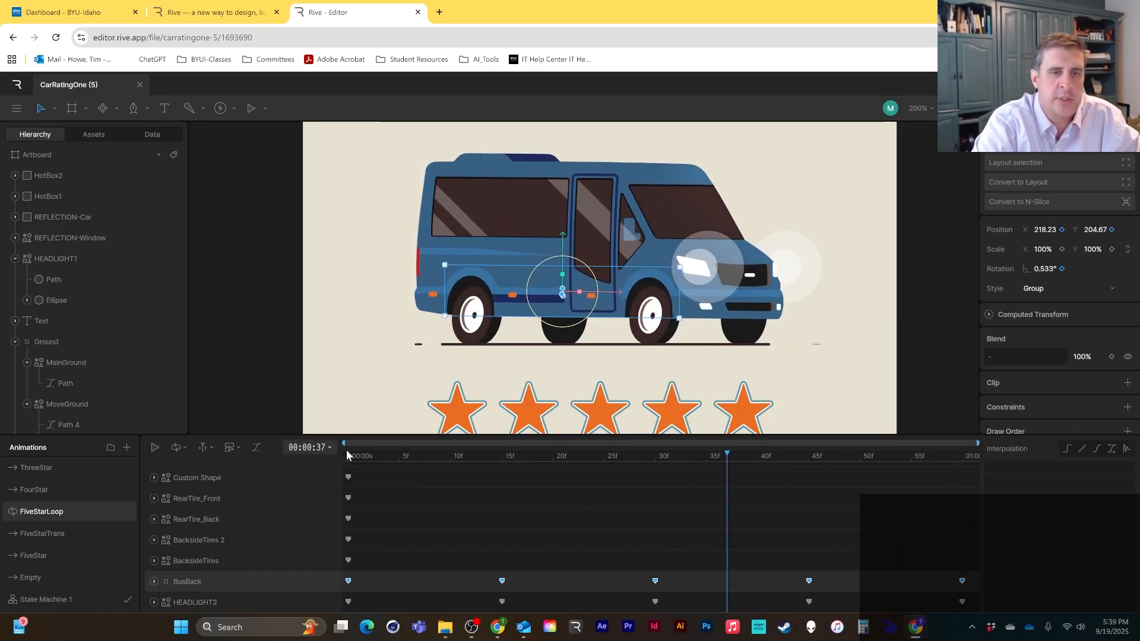
pyautogui.click(347, 453)
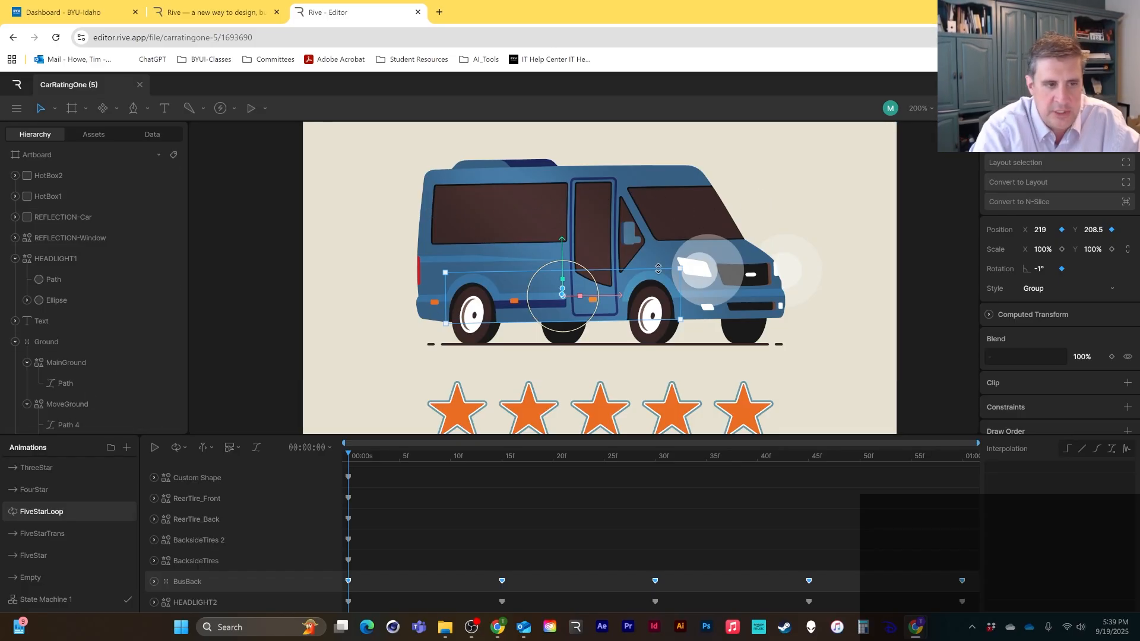
# Step: Scrub FiveStarTrans to its end at one second, and scrub through FiveStarLoop and back to its start
pyautogui.click(90, 534)
pyautogui.click(379, 456)
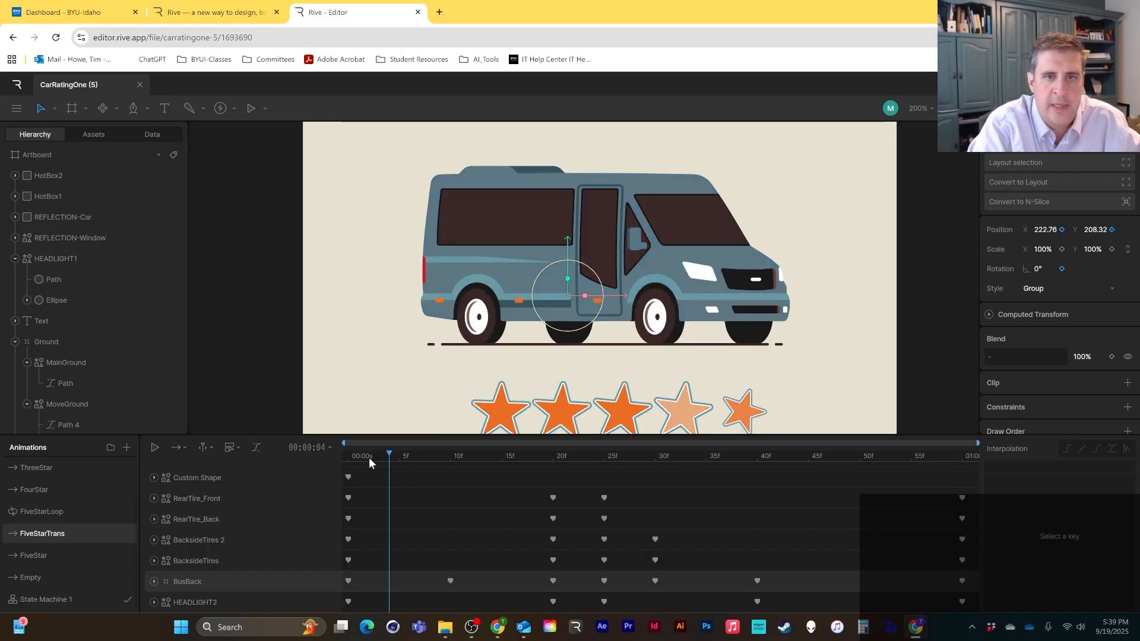
pyautogui.moveTo(399, 454); pyautogui.dragTo(1054, 464)
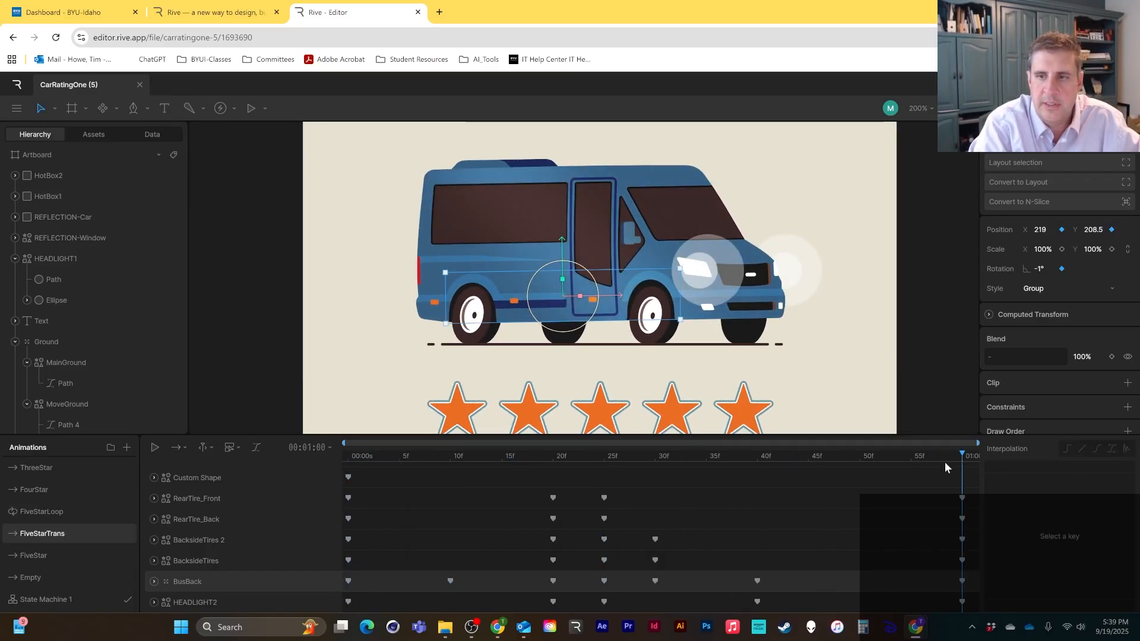
pyautogui.moveTo(943, 458); pyautogui.dragTo(864, 471)
pyautogui.click(45, 512)
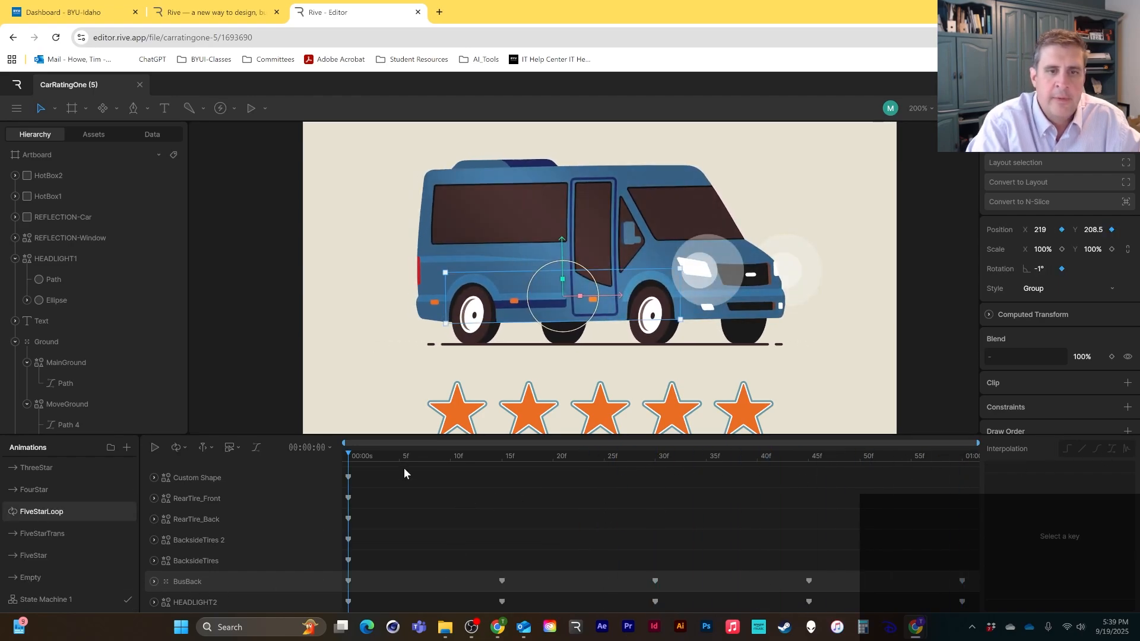
pyautogui.moveTo(403, 468); pyautogui.dragTo(850, 456)
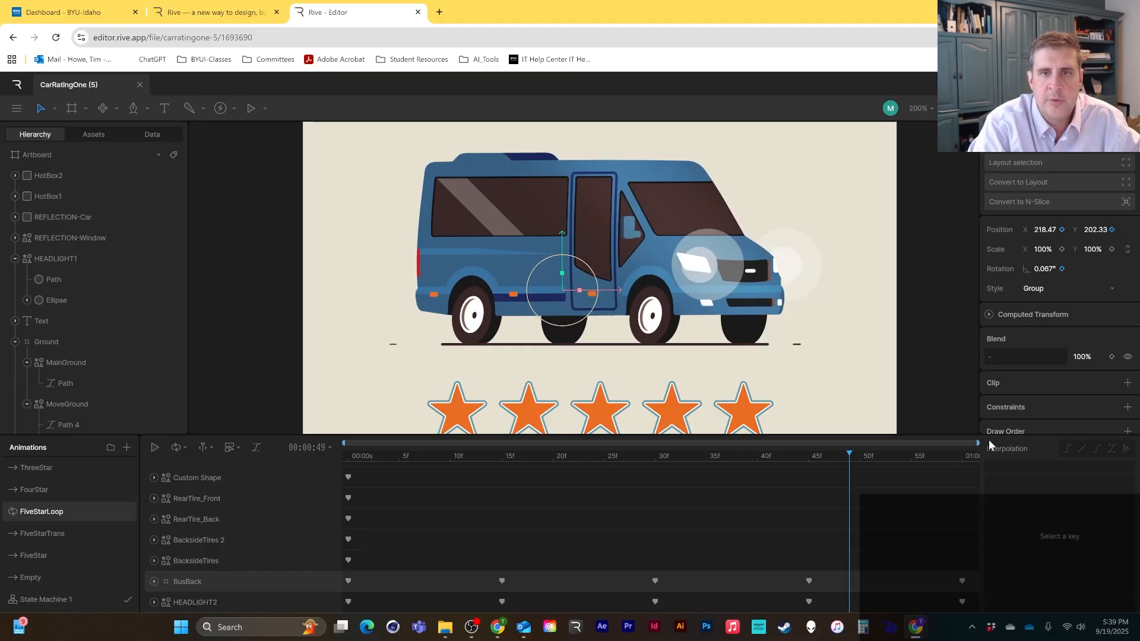
pyautogui.moveTo(989, 445); pyautogui.dragTo(200, 464)
# Step: Compare the last frame of FiveStarTrans at one second with the first frame of FiveStarLoop
pyautogui.click(51, 532)
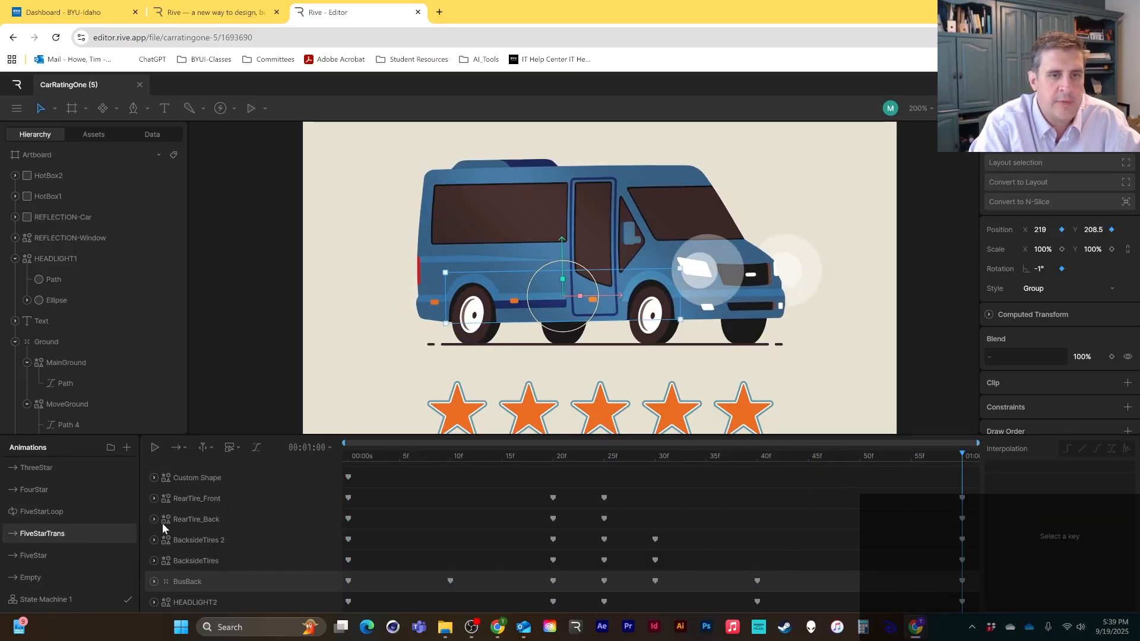
pyautogui.moveTo(397, 457); pyautogui.dragTo(1007, 459)
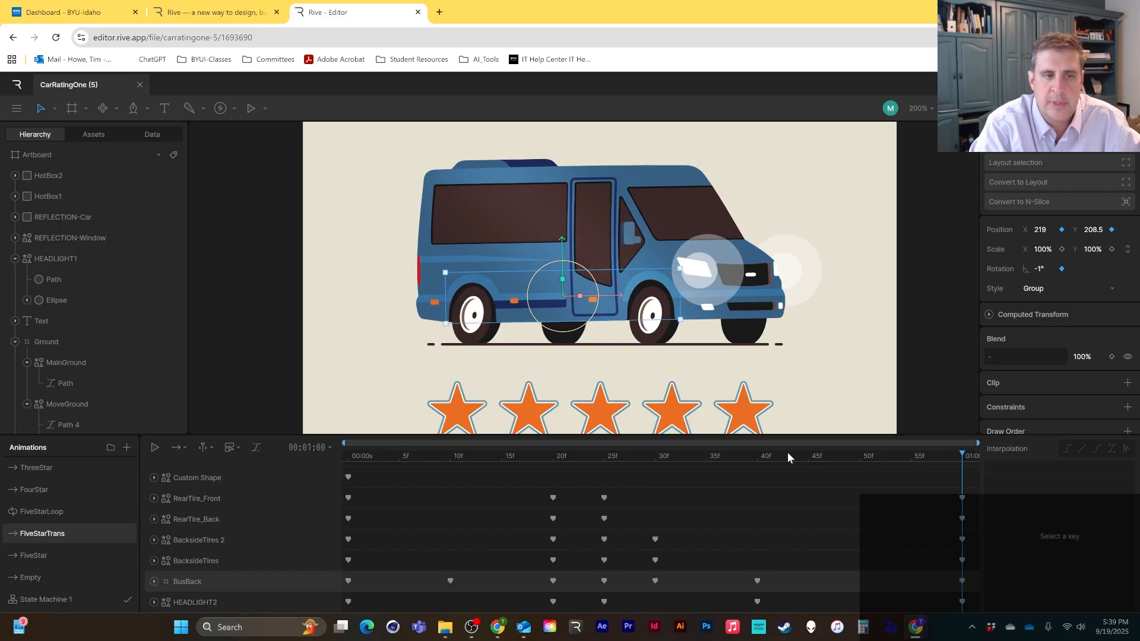
pyautogui.click(49, 514)
pyautogui.click(58, 535)
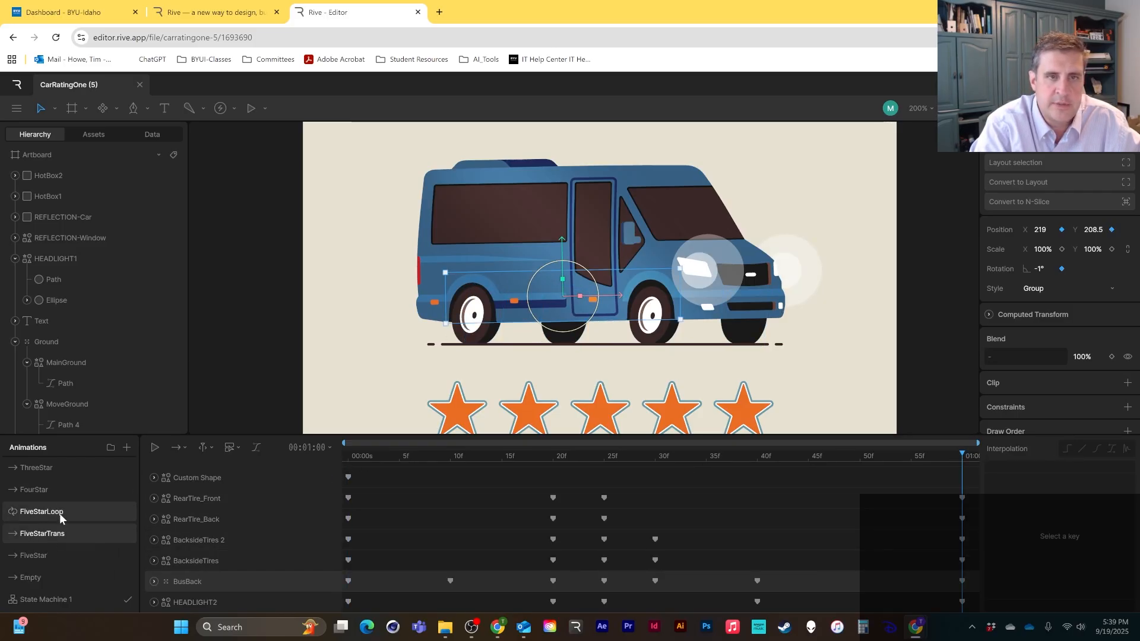
pyautogui.click(59, 513)
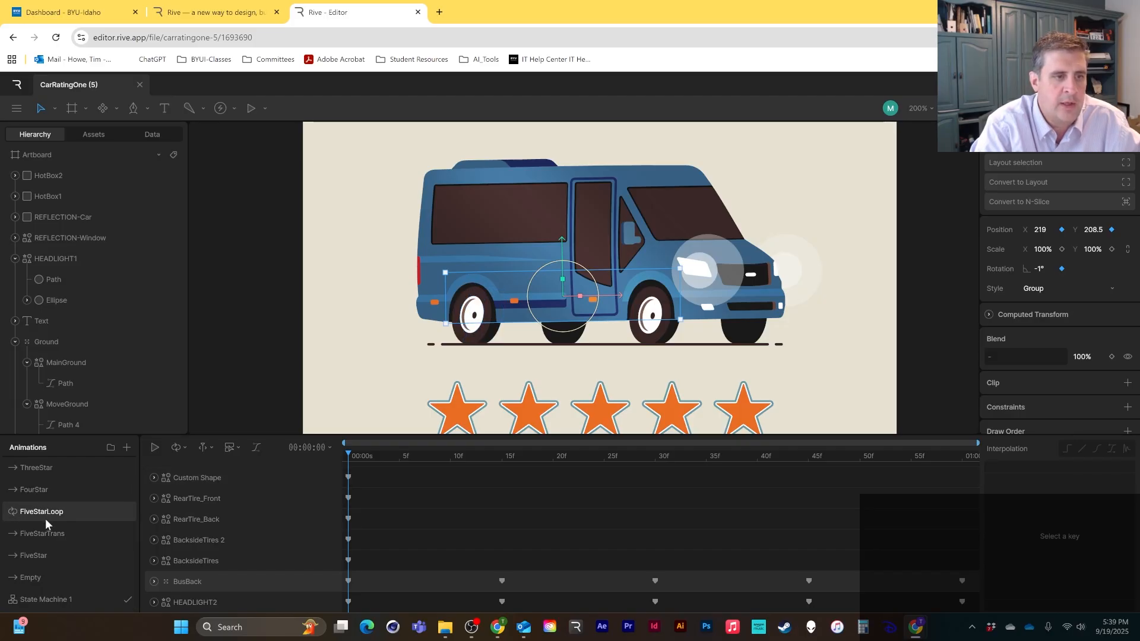
# Step: Scrub FiveStarLoop to one second to compare its end with its start, and play the loop
pyautogui.moveTo(395, 453); pyautogui.dragTo(993, 436)
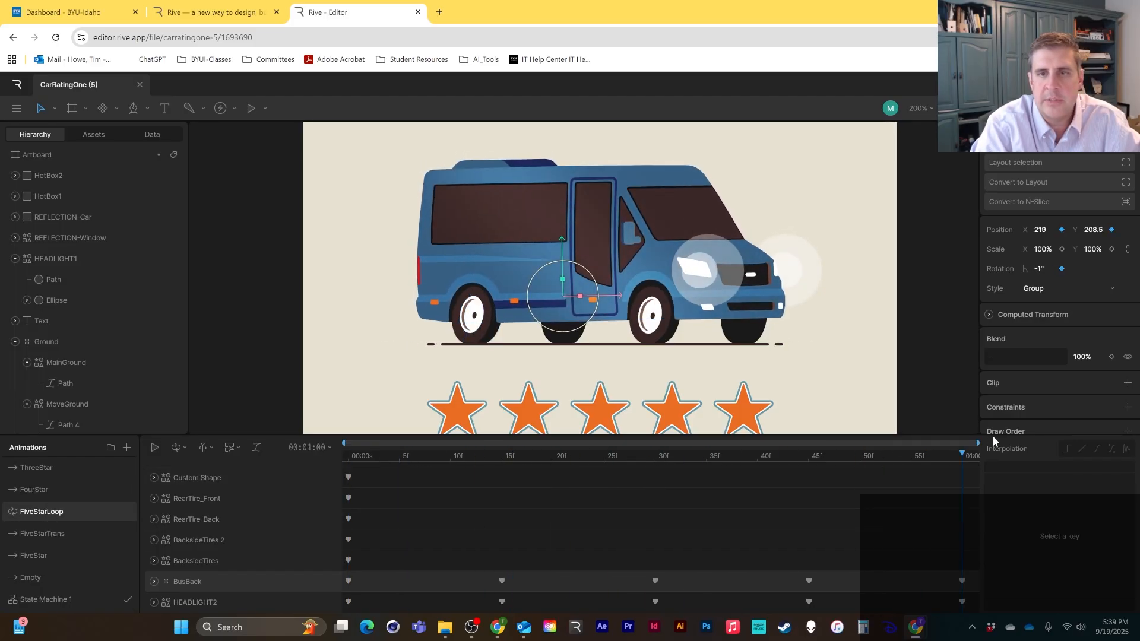
pyautogui.click(349, 457)
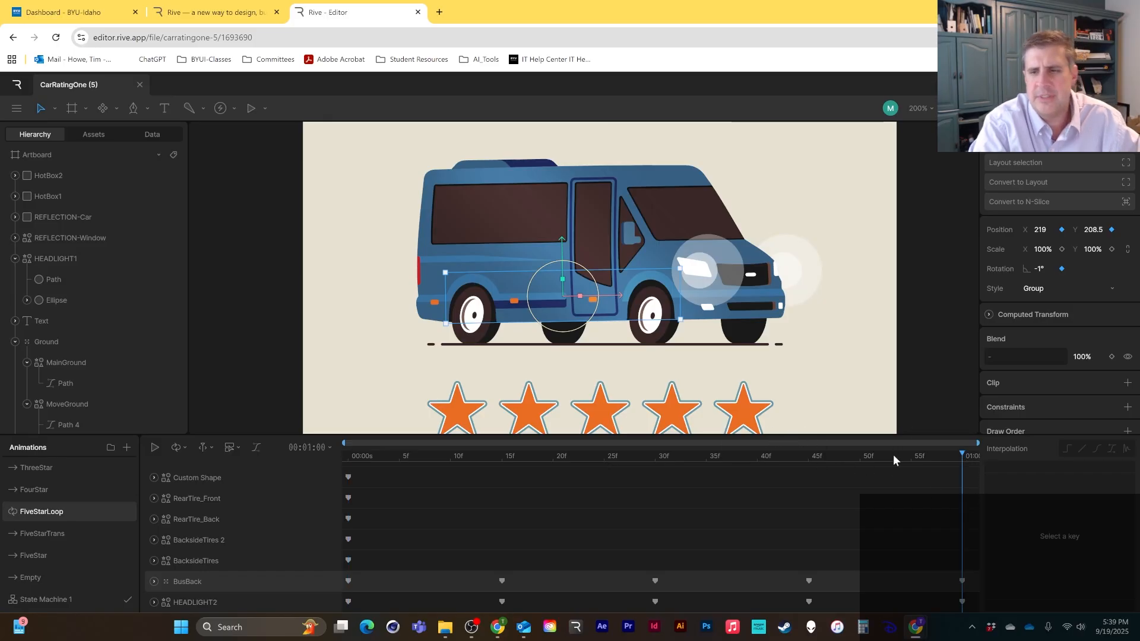
pyautogui.click(156, 449)
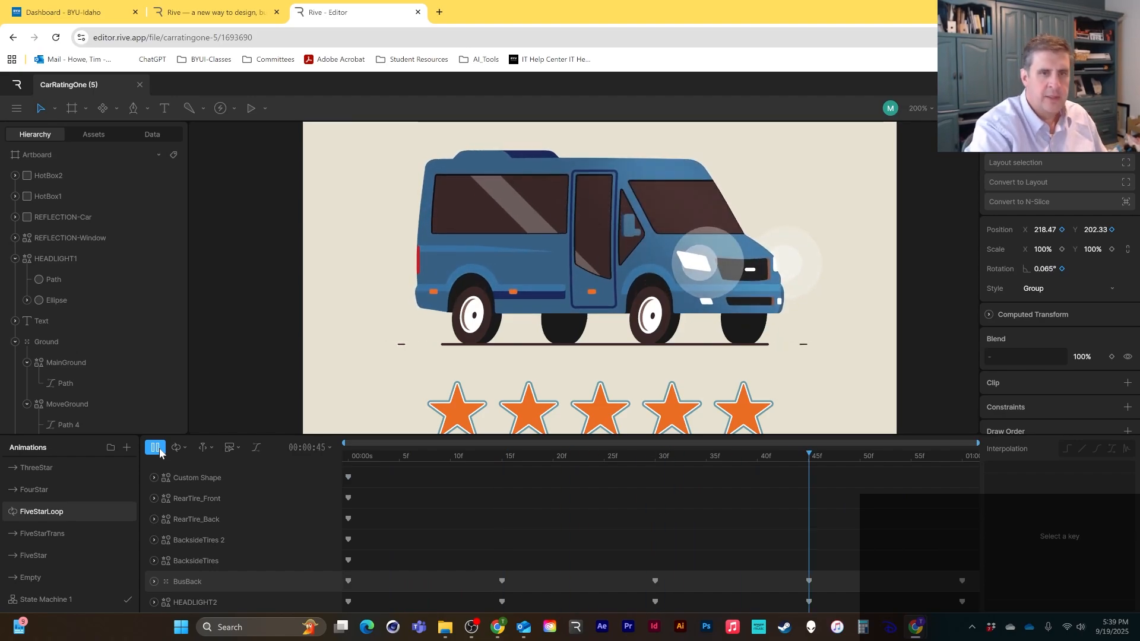
pyautogui.click(158, 449)
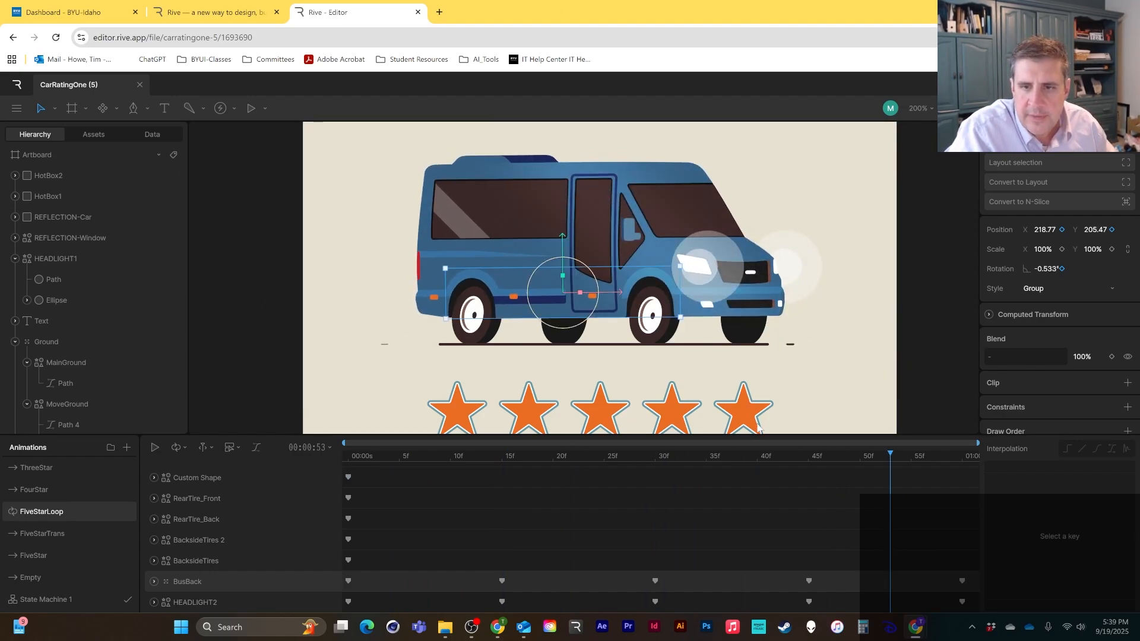
# Step: Check the mirror and window reflections around frame 35 of FiveStarLoop, and switch to Design mode
pyautogui.moveTo(668, 462); pyautogui.dragTo(706, 462)
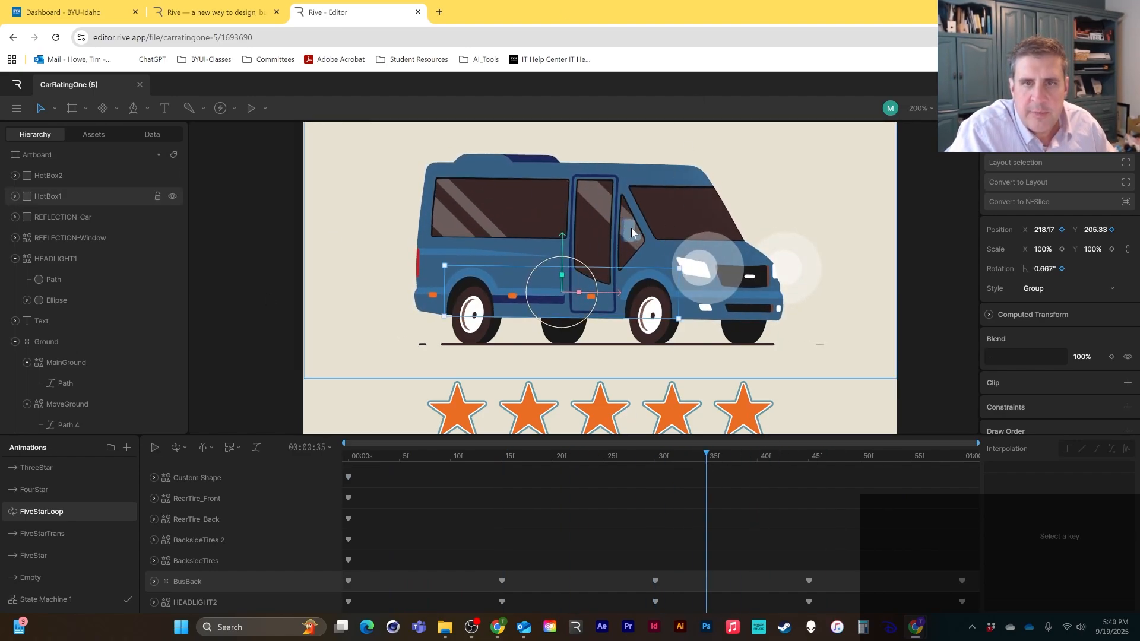
pyautogui.moveTo(873, 249); pyautogui.dragTo(908, 253)
pyautogui.click(1063, 108)
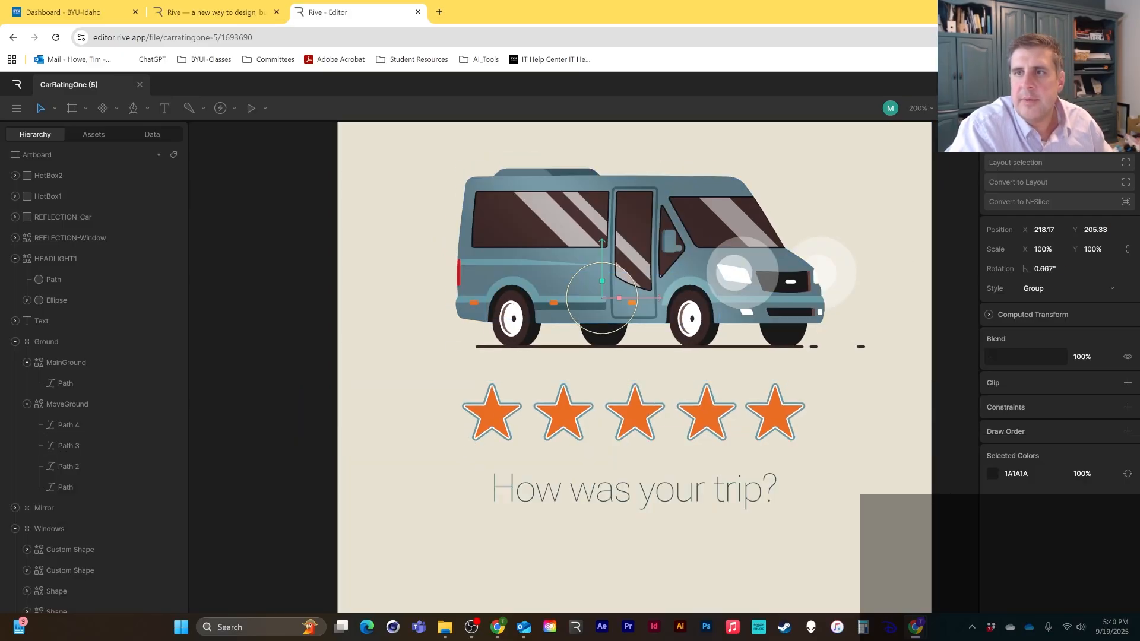
# Step: Collapse the HEADLIGHT1 and Ground groups, and move Mirror directly above REFLECTION-Car in the hierarchy
pyautogui.click(15, 258)
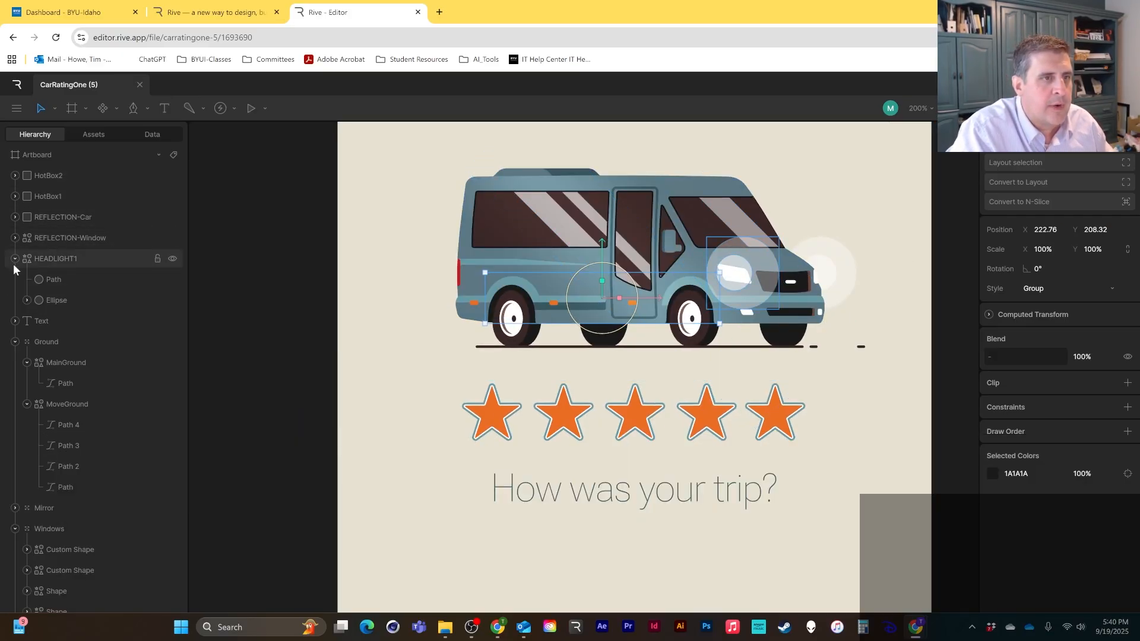
pyautogui.click(13, 264)
pyautogui.click(16, 300)
pyautogui.moveTo(32, 323); pyautogui.dragTo(51, 208)
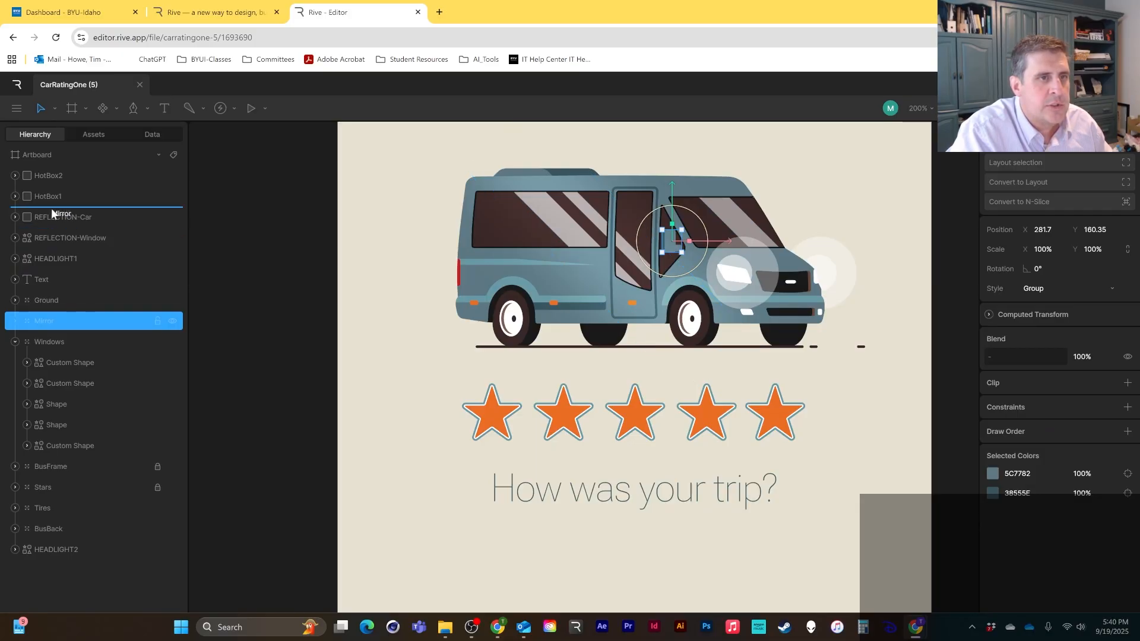
pyautogui.moveTo(51, 208)
pyautogui.mouseDown()
pyautogui.moveTo(51, 227)
pyautogui.moveTo(52, 208)
pyautogui.mouseUp()
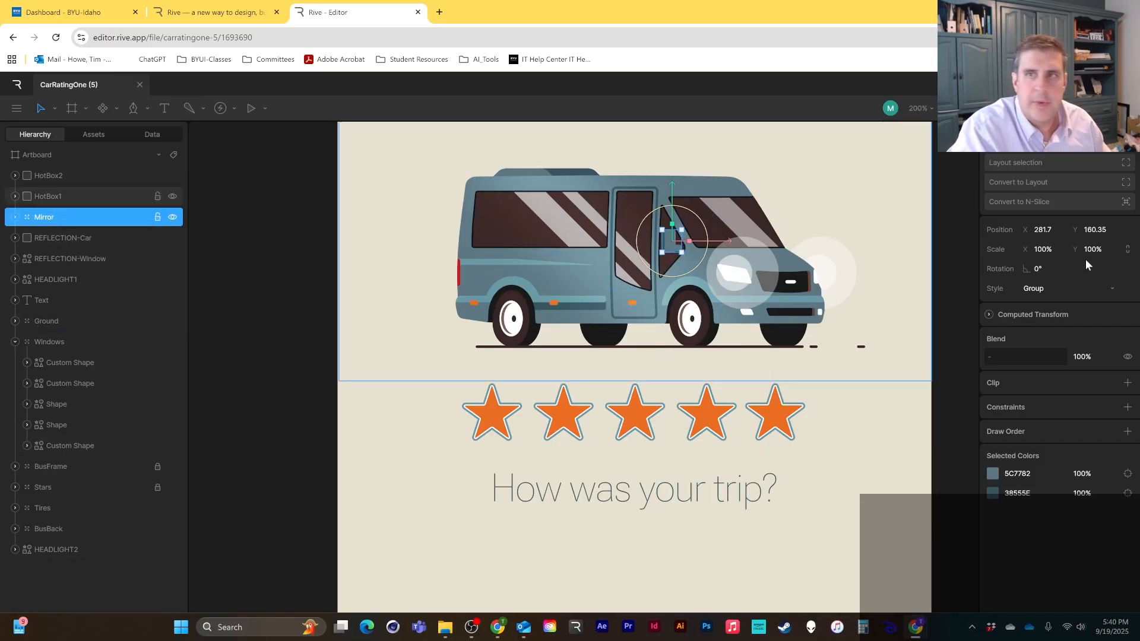
# Step: Return to Animate mode and play FiveStarLoop to check the mirror against the reflections
pyautogui.click(1109, 108)
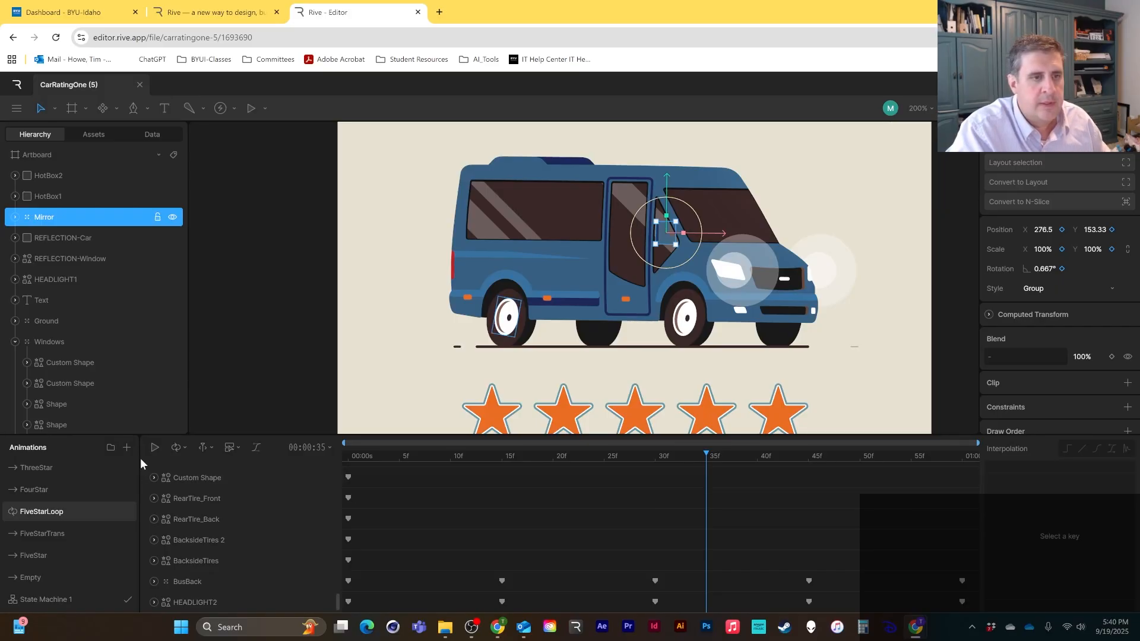
pyautogui.click(154, 447)
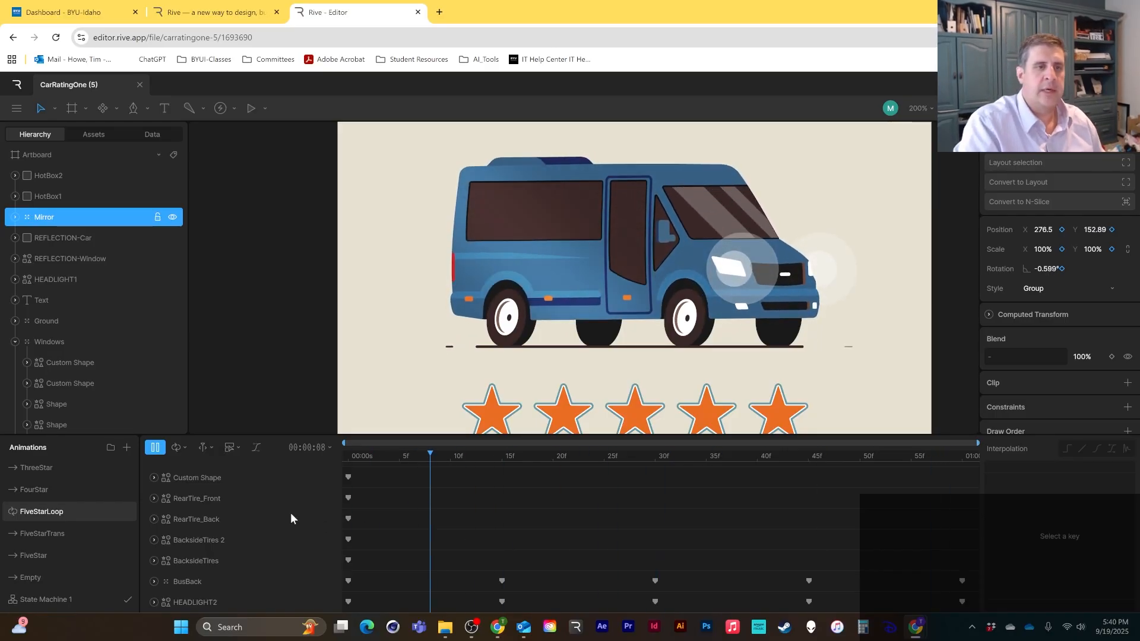
pyautogui.click(154, 451)
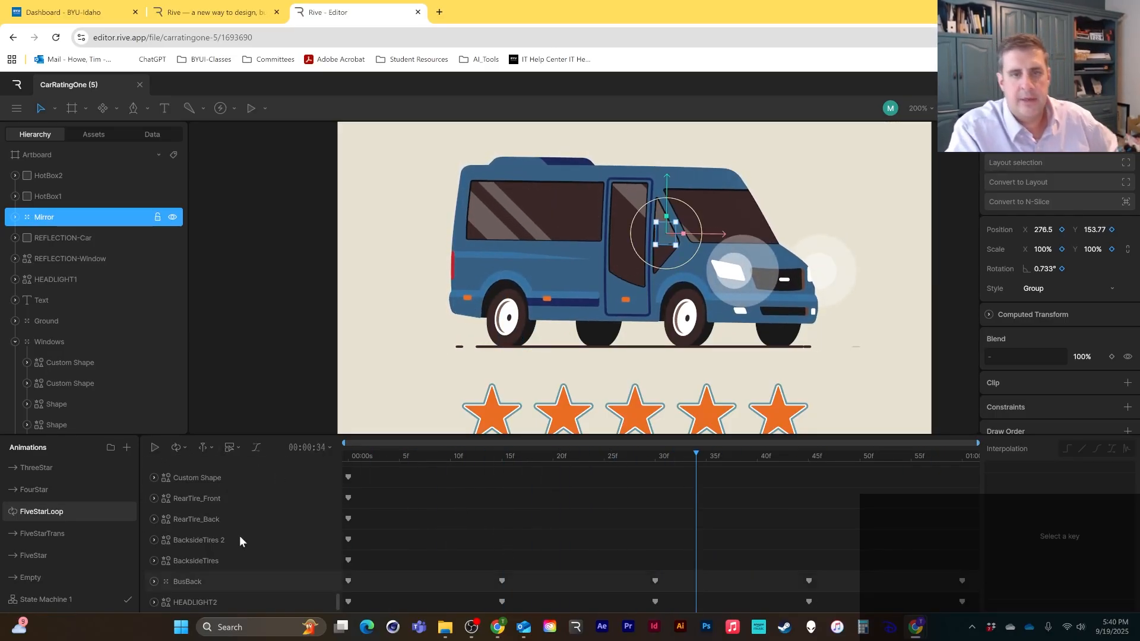
# Step: Preview the FiveStarTrans animation, followed by another playback of FiveStarLoop
pyautogui.click(56, 533)
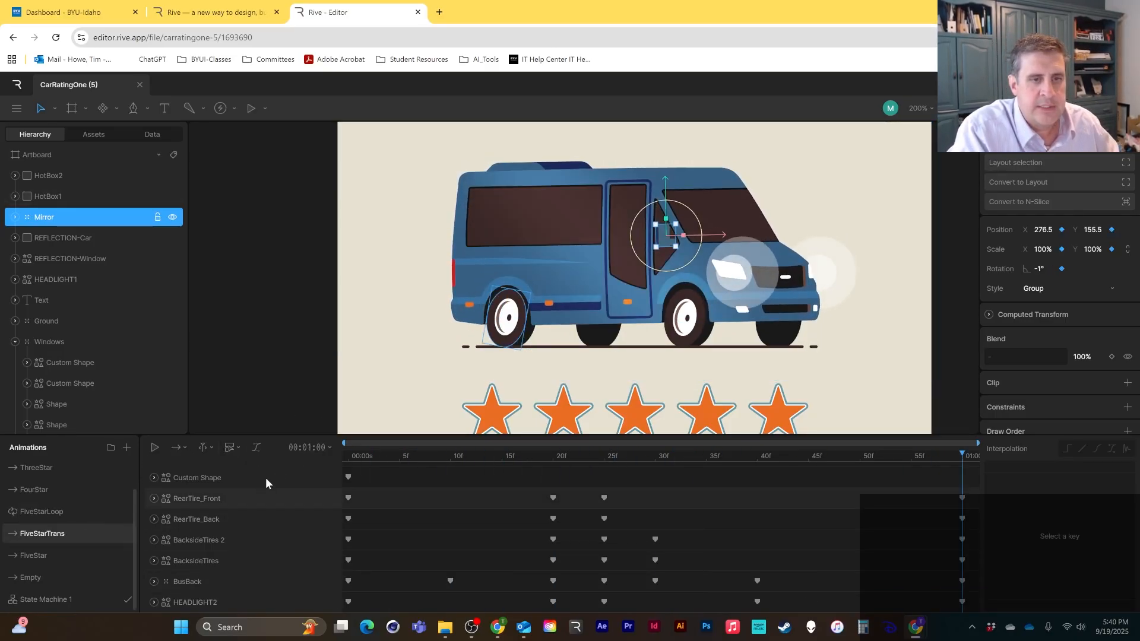
pyautogui.click(152, 448)
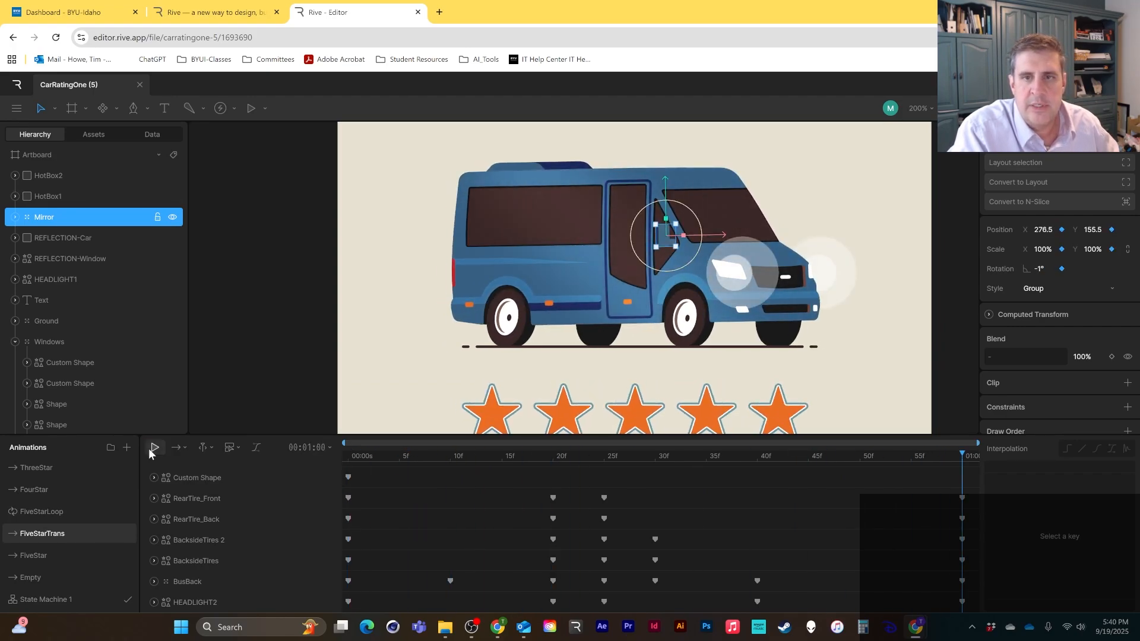
pyautogui.click(153, 449)
pyautogui.click(41, 512)
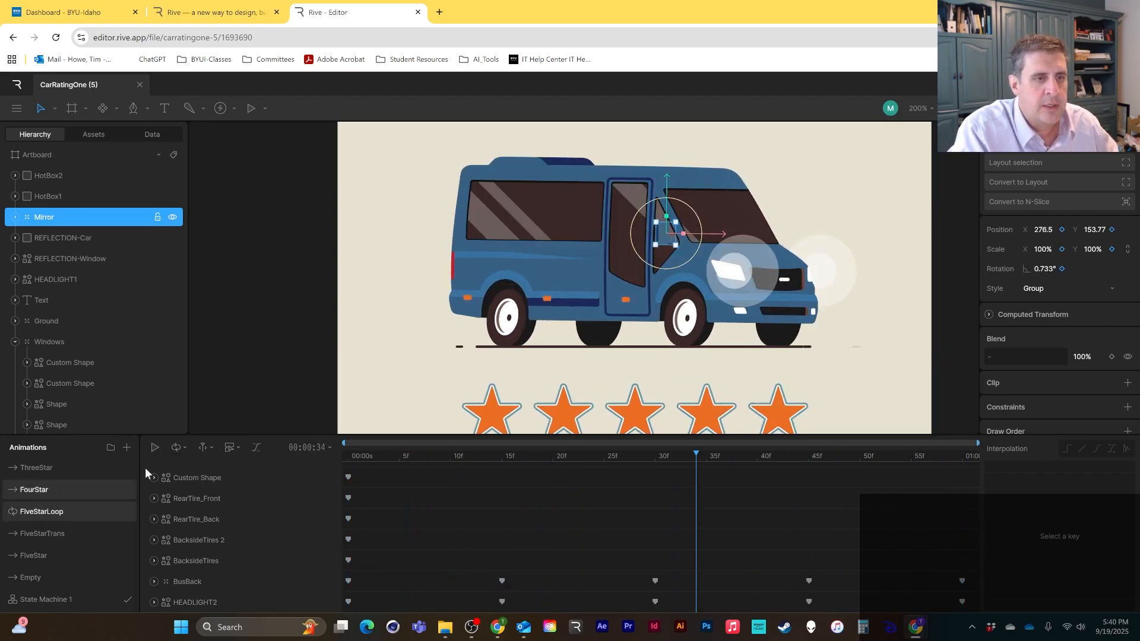
pyautogui.click(152, 447)
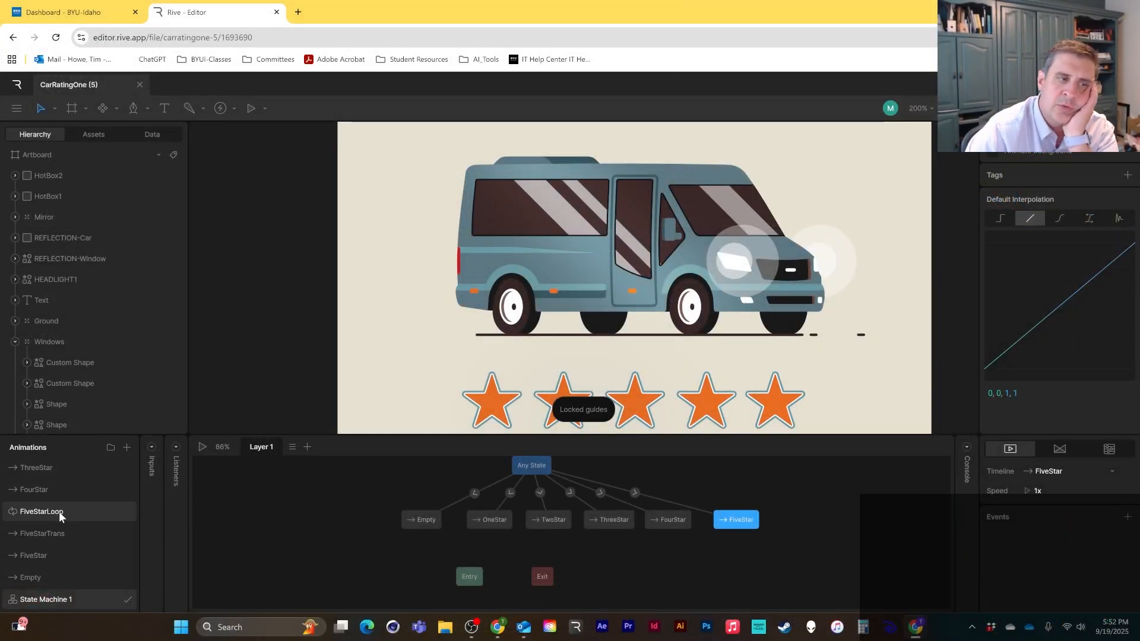
# Step: Add FiveStarLoop to the state machine below FiveStar, connected by a transition from FiveStar with Exit Time enabled at 100%
pyautogui.moveTo(56, 512); pyautogui.dragTo(696, 554)
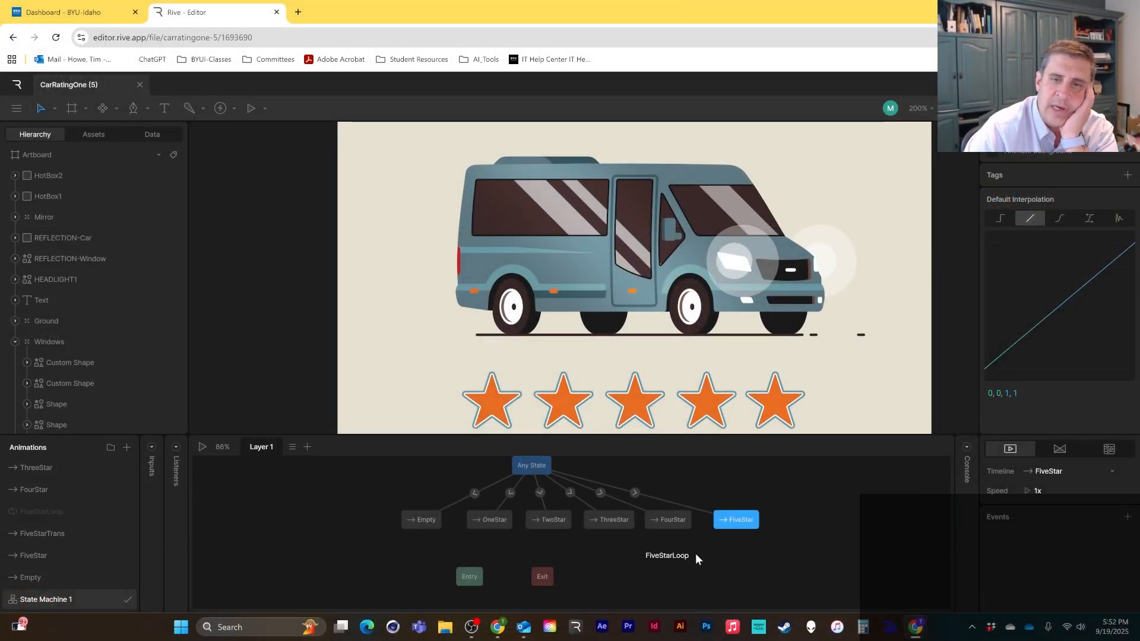
pyautogui.moveTo(768, 560); pyautogui.dragTo(779, 568)
pyautogui.click(758, 541)
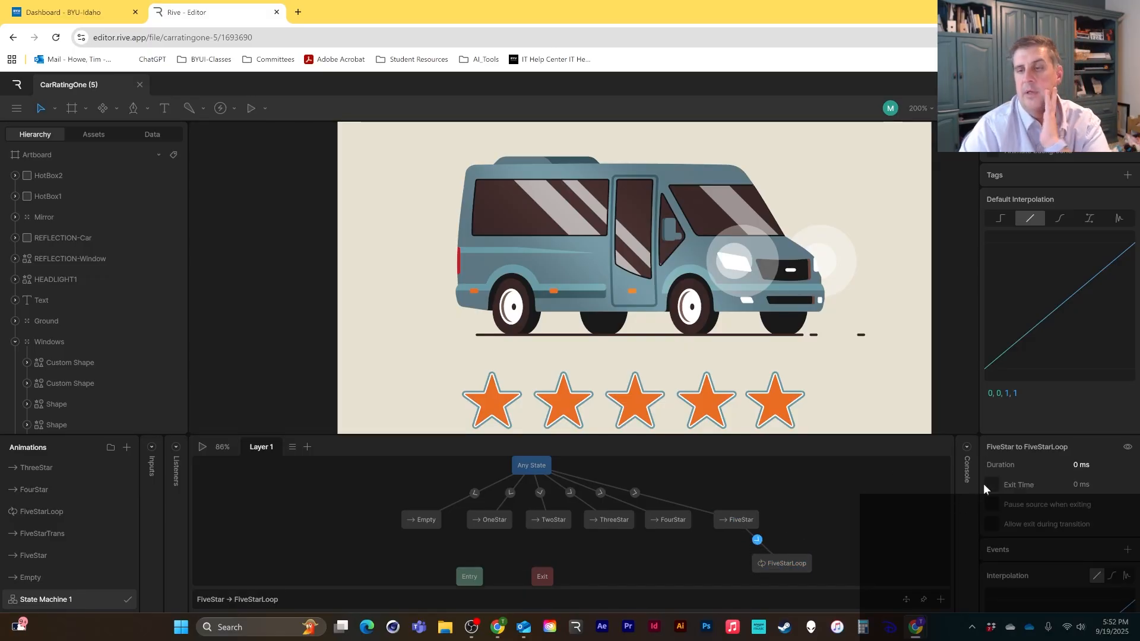
pyautogui.click(992, 484)
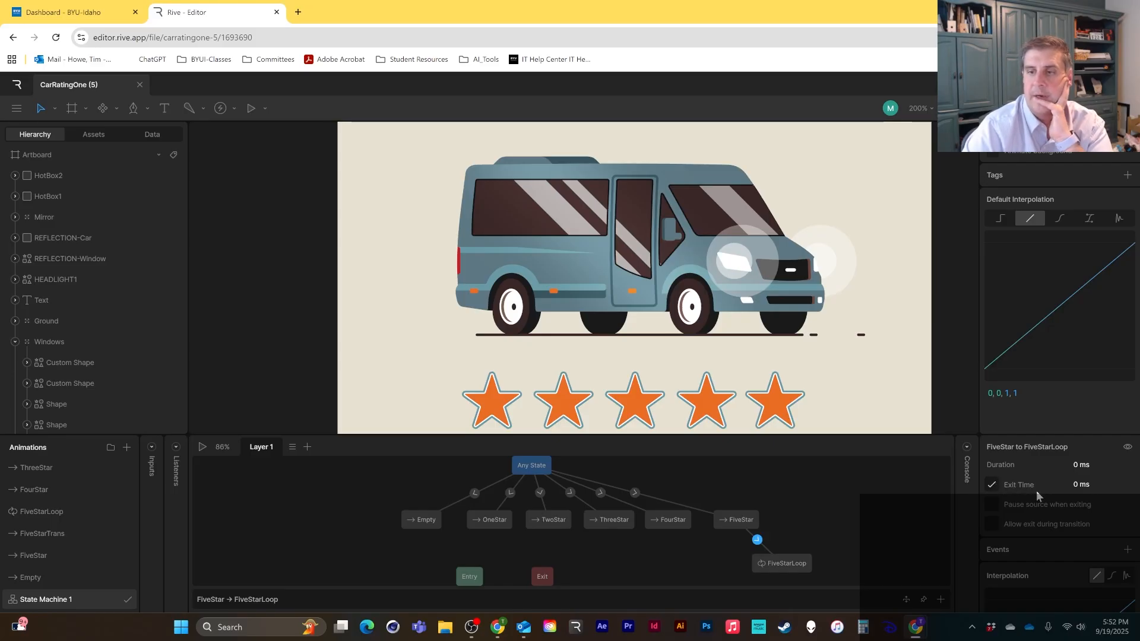
pyautogui.click(1079, 485)
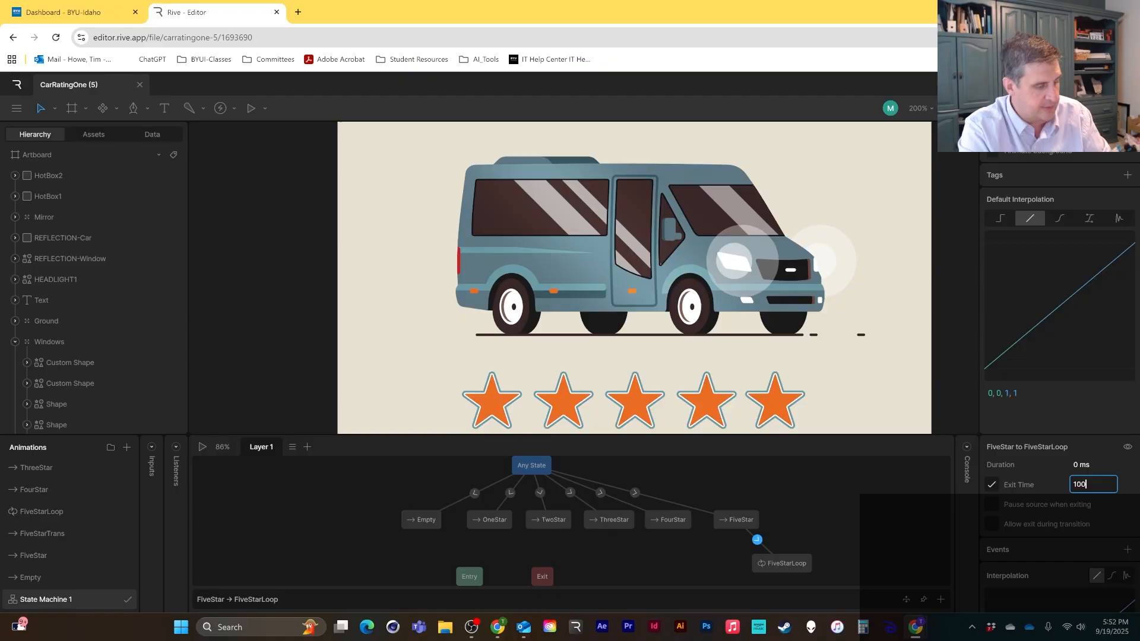
pyautogui.press('Return')
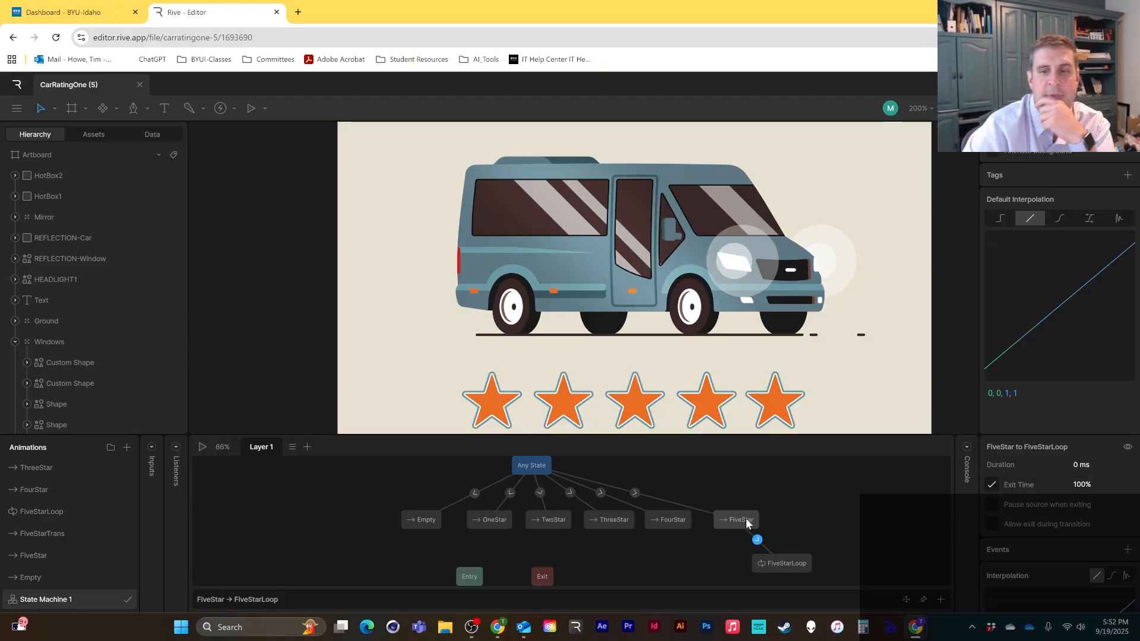
# Step: Test the state machine with the fifth star, inspect the Rating input, and stop playback
pyautogui.click(203, 448)
pyautogui.click(787, 404)
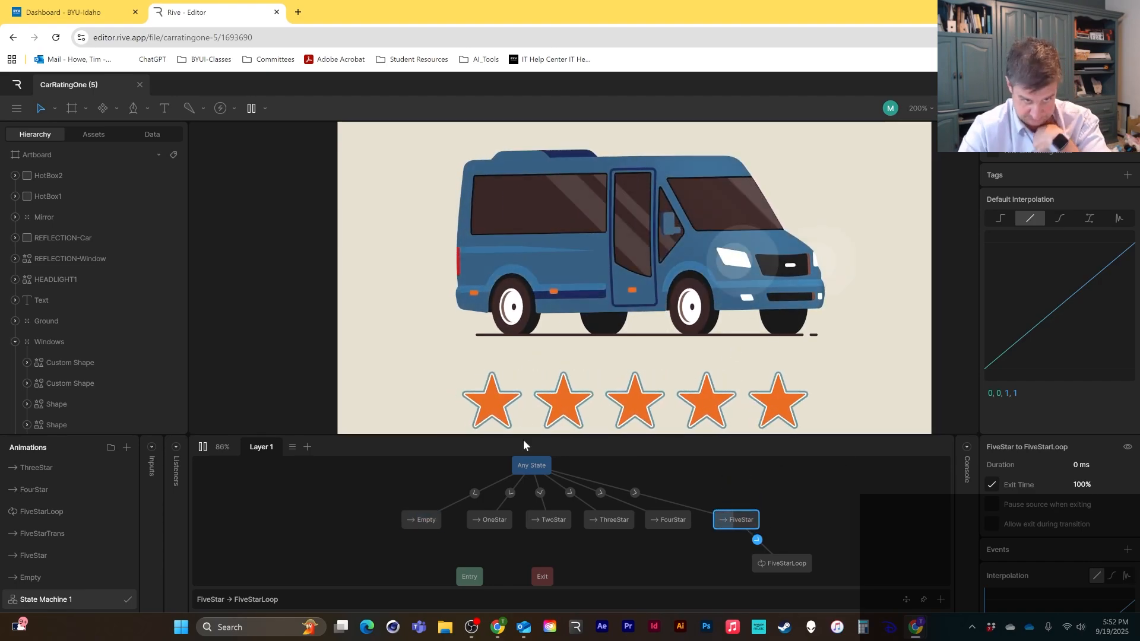
pyautogui.click(153, 475)
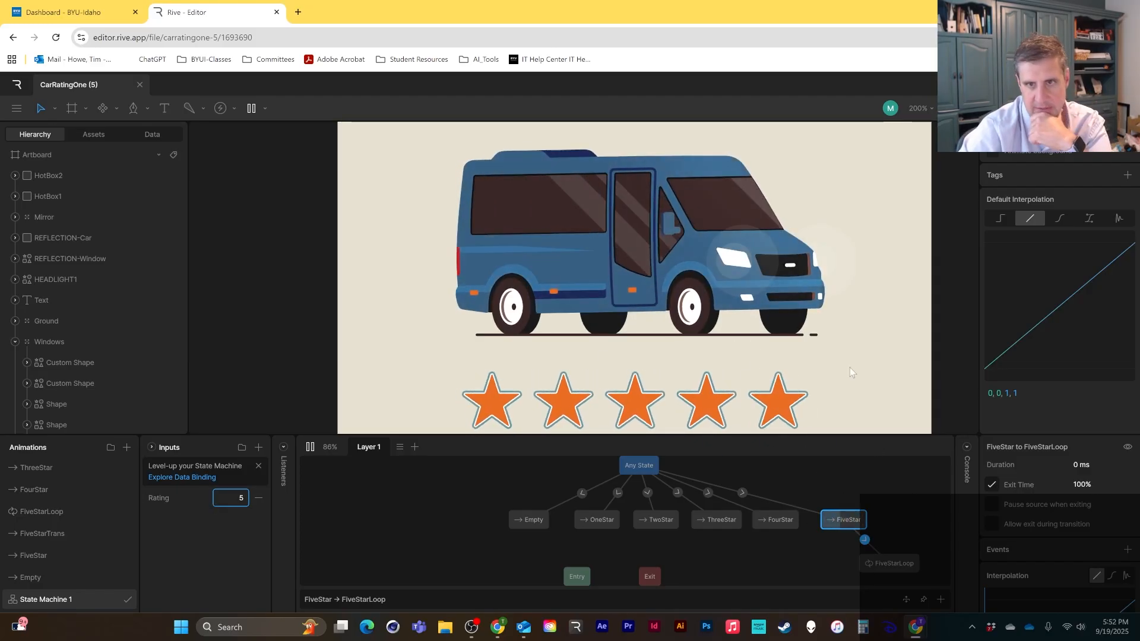
pyautogui.click(310, 447)
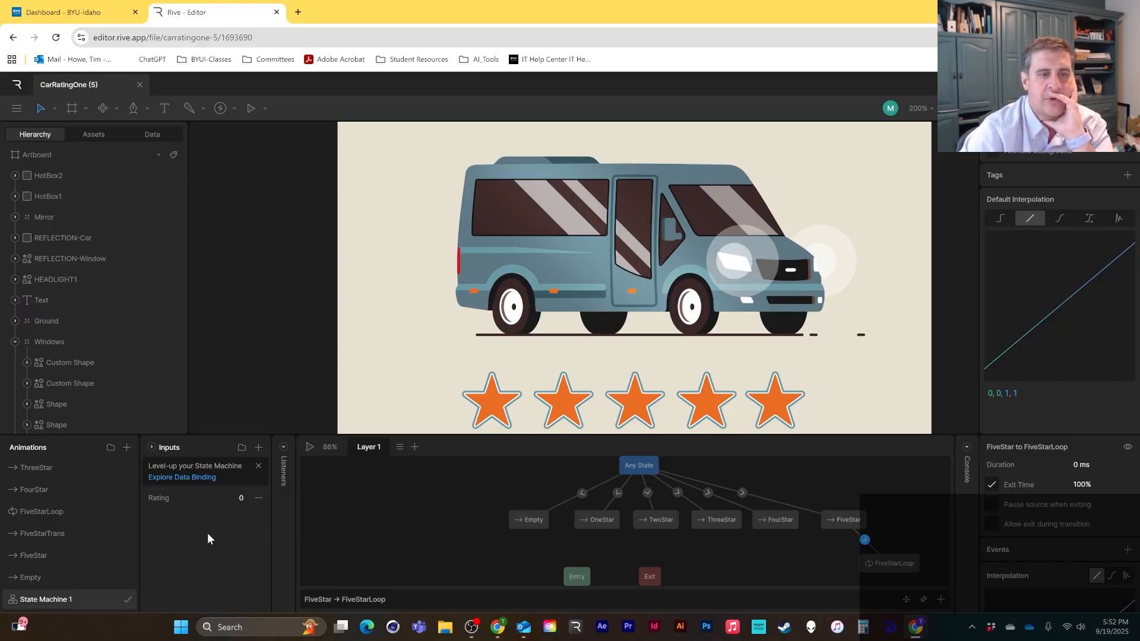
# Step: Add six trigger inputs to State Machine 1
pyautogui.click(259, 448)
pyautogui.click(293, 511)
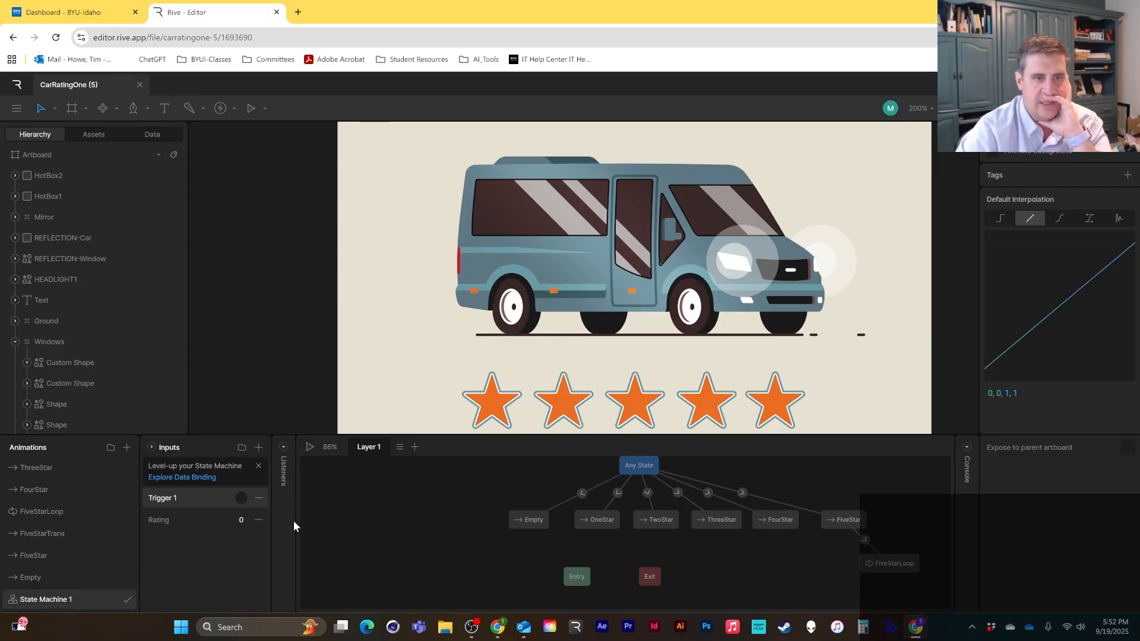
pyautogui.click(256, 449)
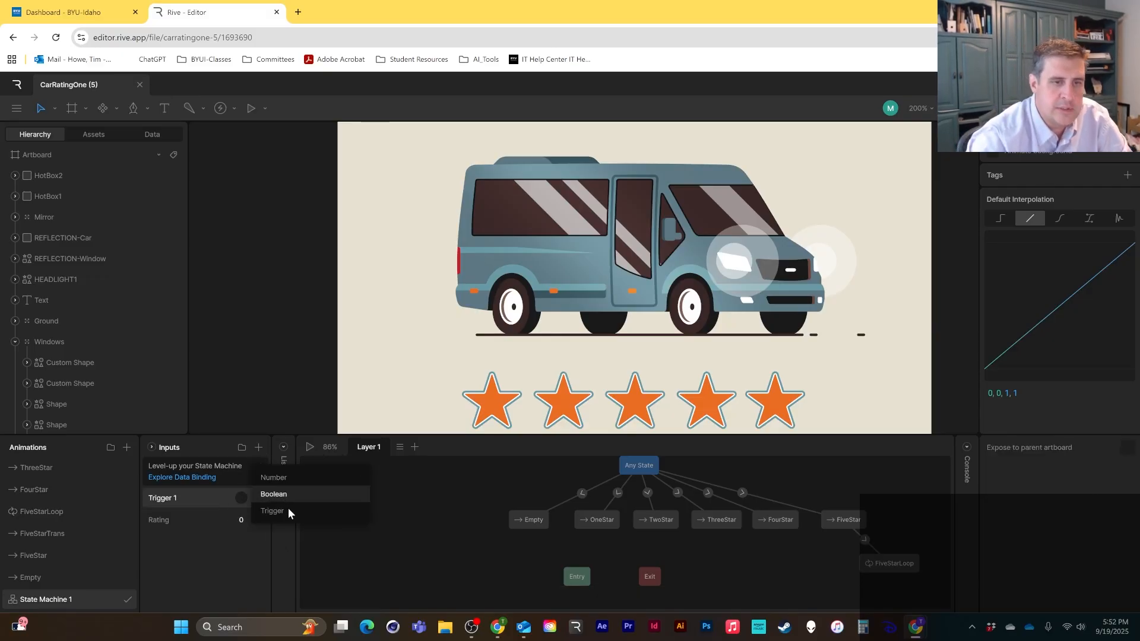
pyautogui.click(288, 509)
pyautogui.click(259, 447)
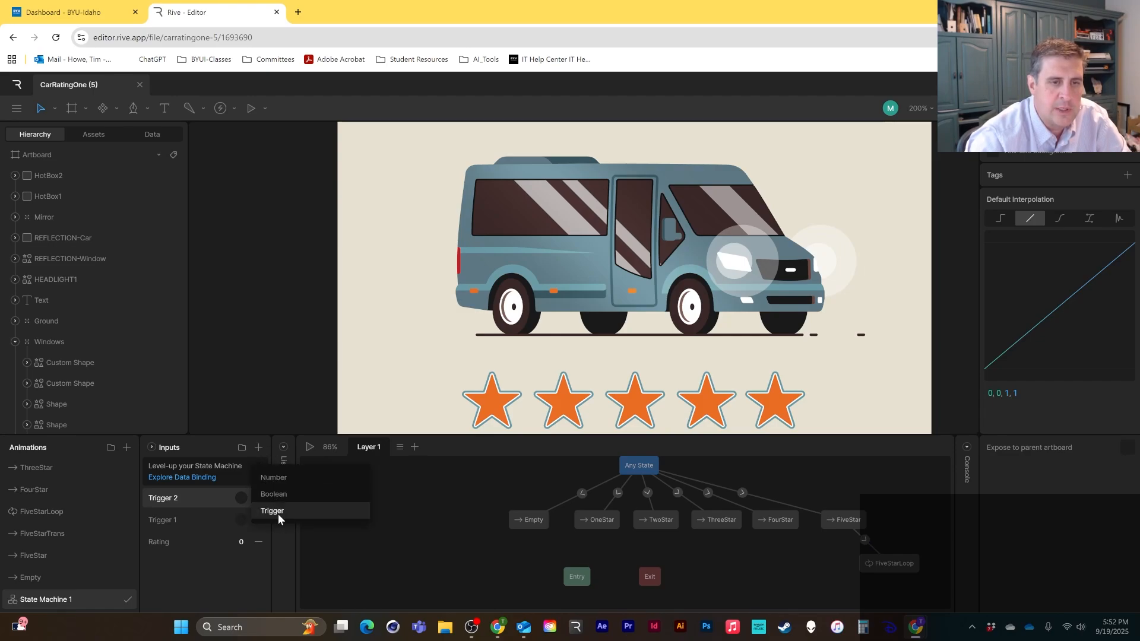
pyautogui.click(278, 511)
pyautogui.click(259, 447)
pyautogui.click(281, 513)
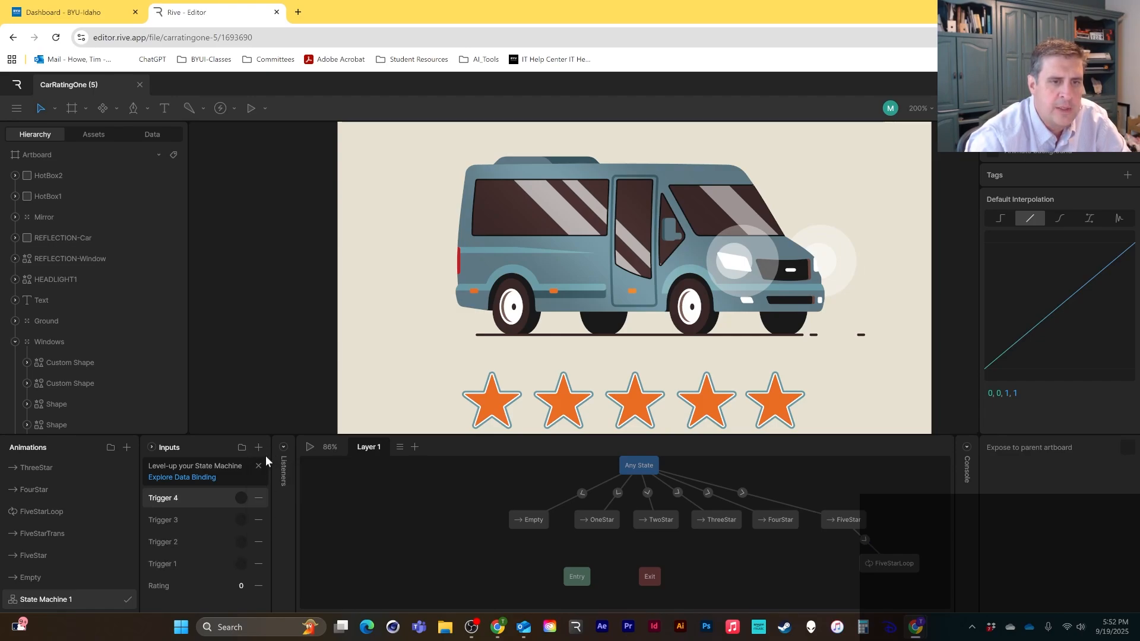
pyautogui.click(260, 449)
pyautogui.click(277, 512)
pyautogui.click(260, 449)
pyautogui.click(280, 509)
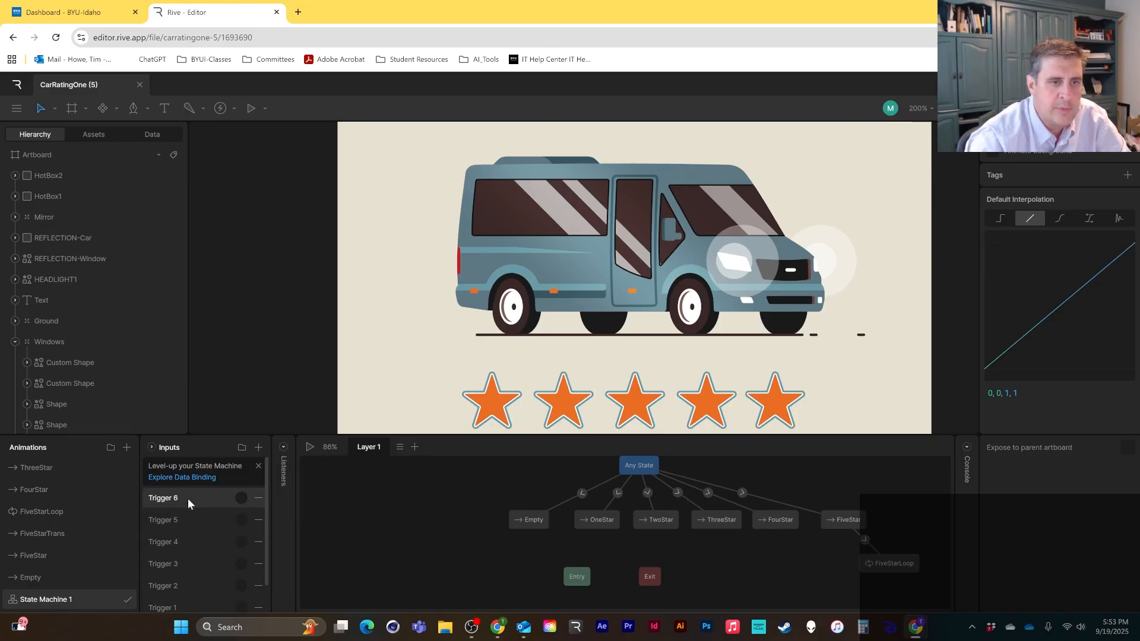
# Step: Rename the Trigger 6 input as Trigger 0, and check the condition on the Any State to Empty transition
pyautogui.click(191, 501)
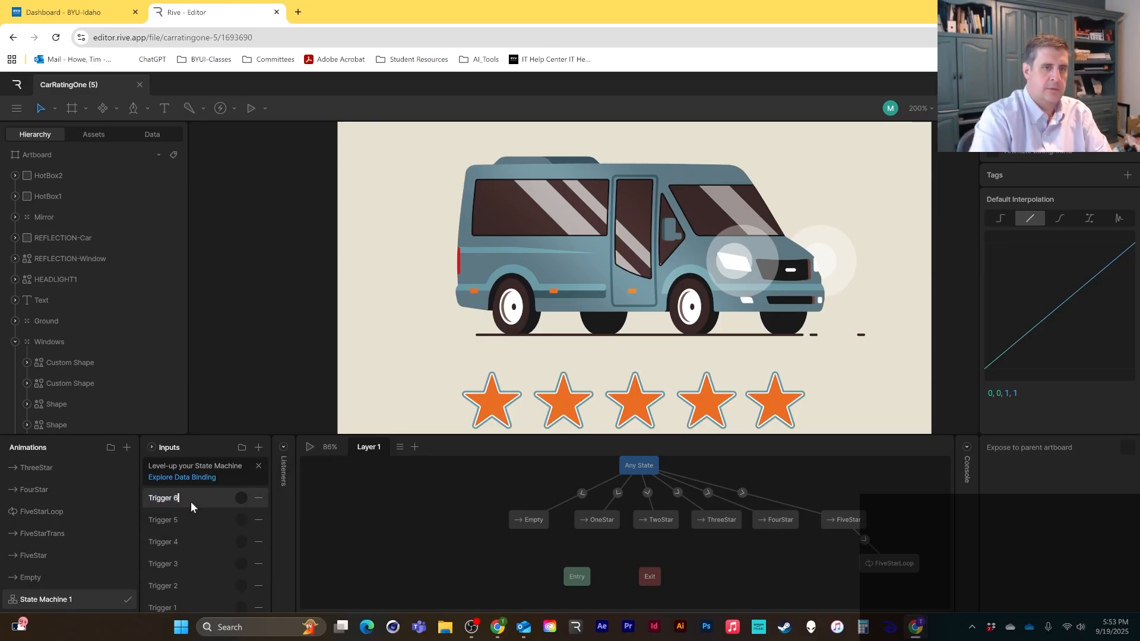
pyautogui.press('Return')
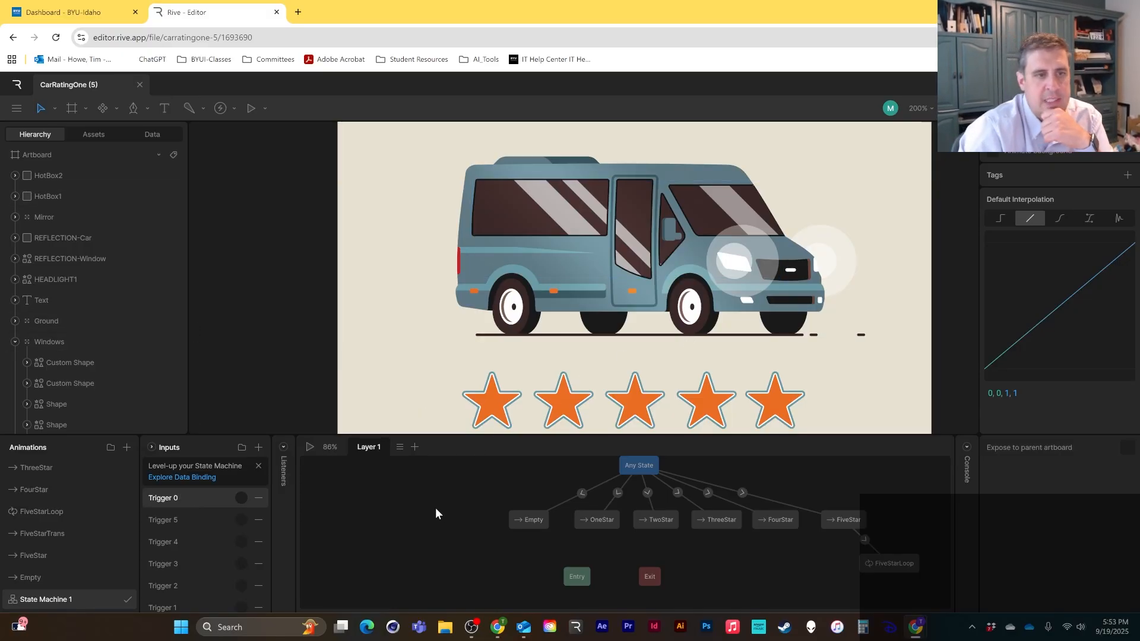
pyautogui.scroll(-1, 190, 529)
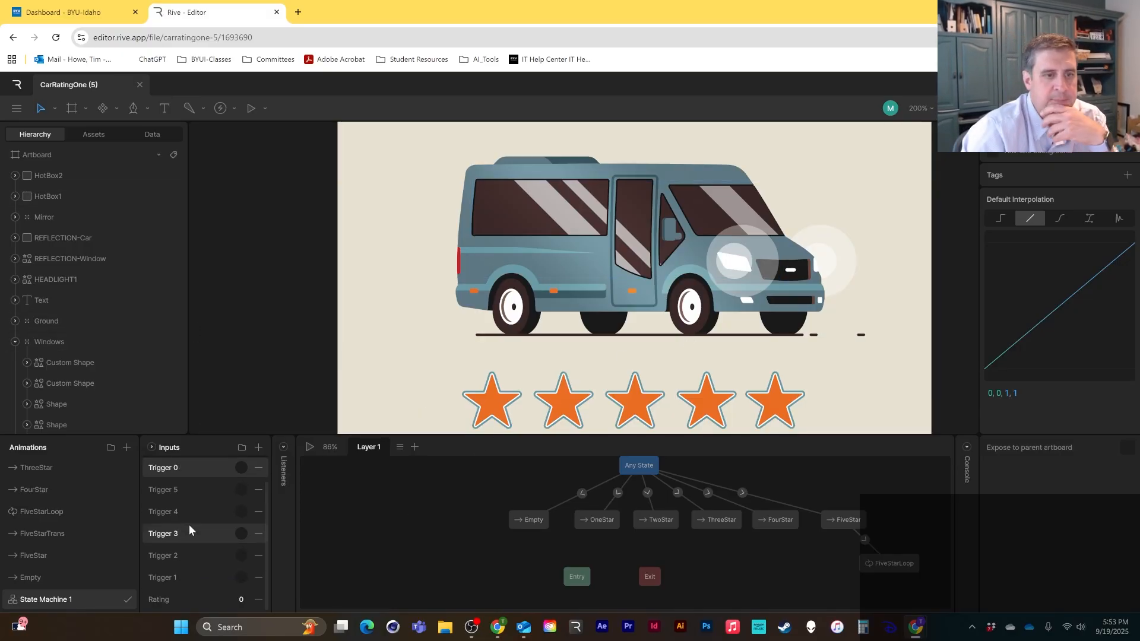
pyautogui.click(582, 493)
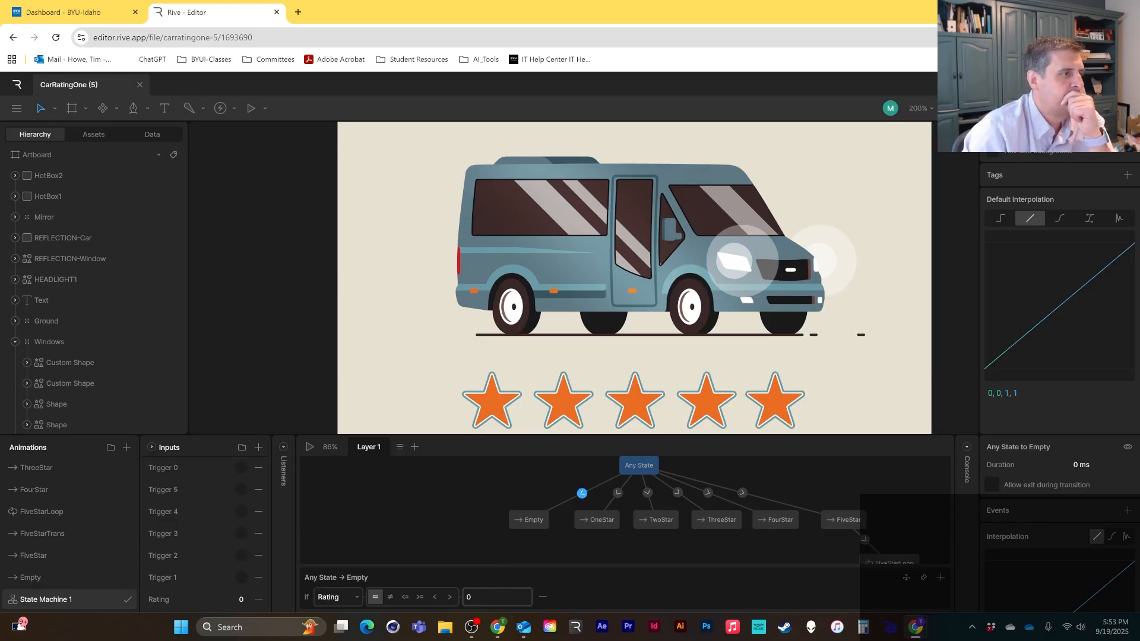
pyautogui.click(574, 550)
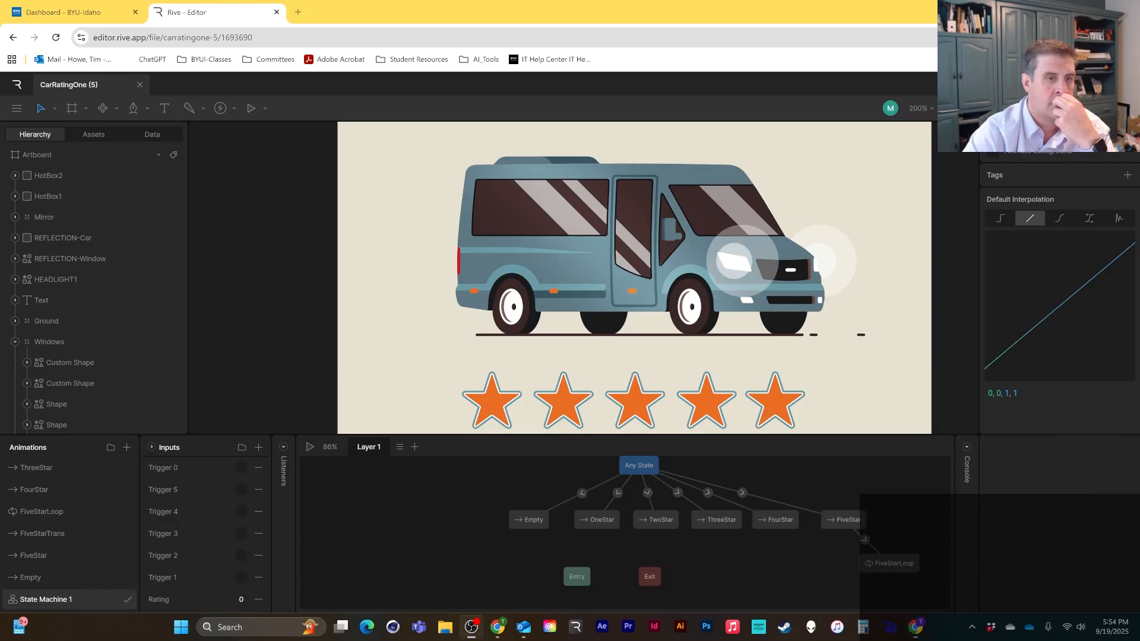
# Step: Show the listeners and make the OneStar listener fire Trigger 1 instead of setting Rating
pyautogui.click(283, 471)
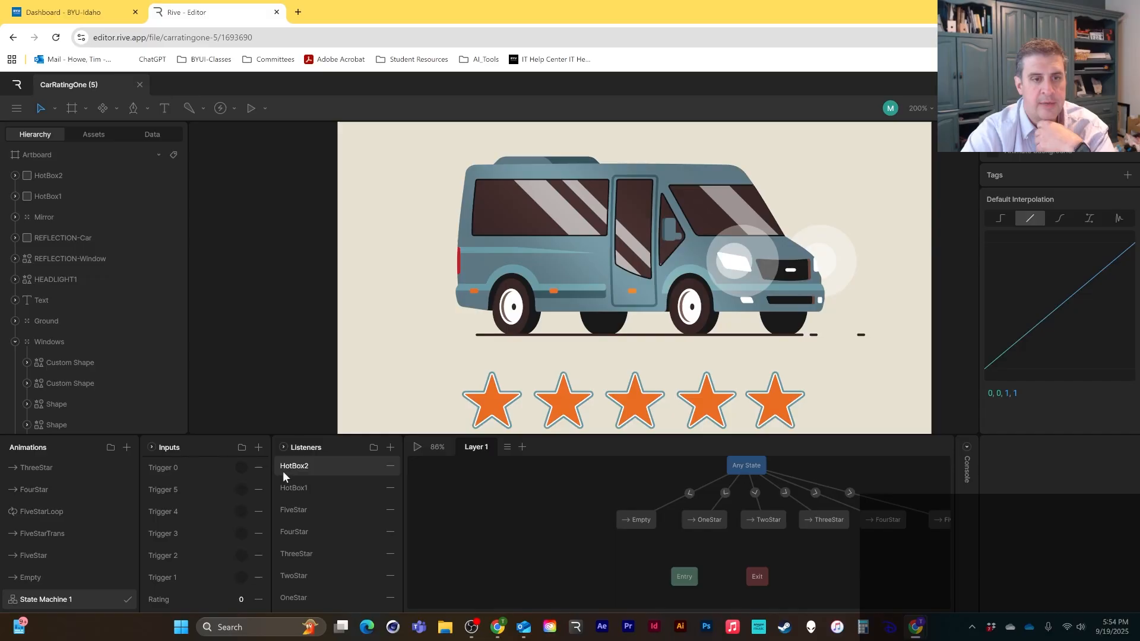
pyautogui.click(291, 600)
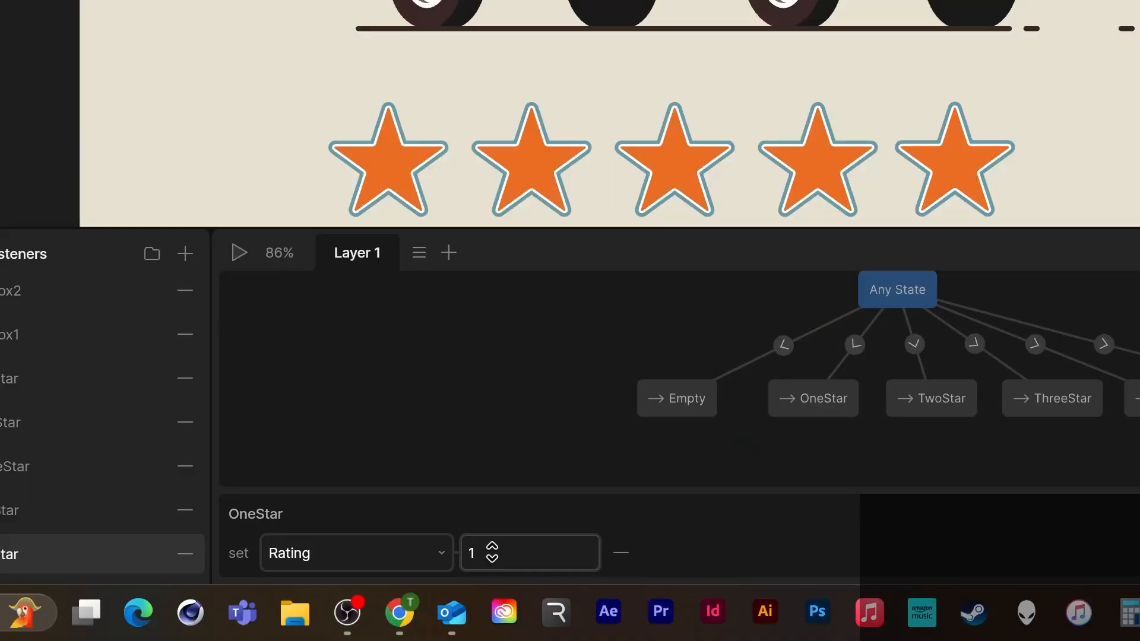
pyautogui.click(442, 553)
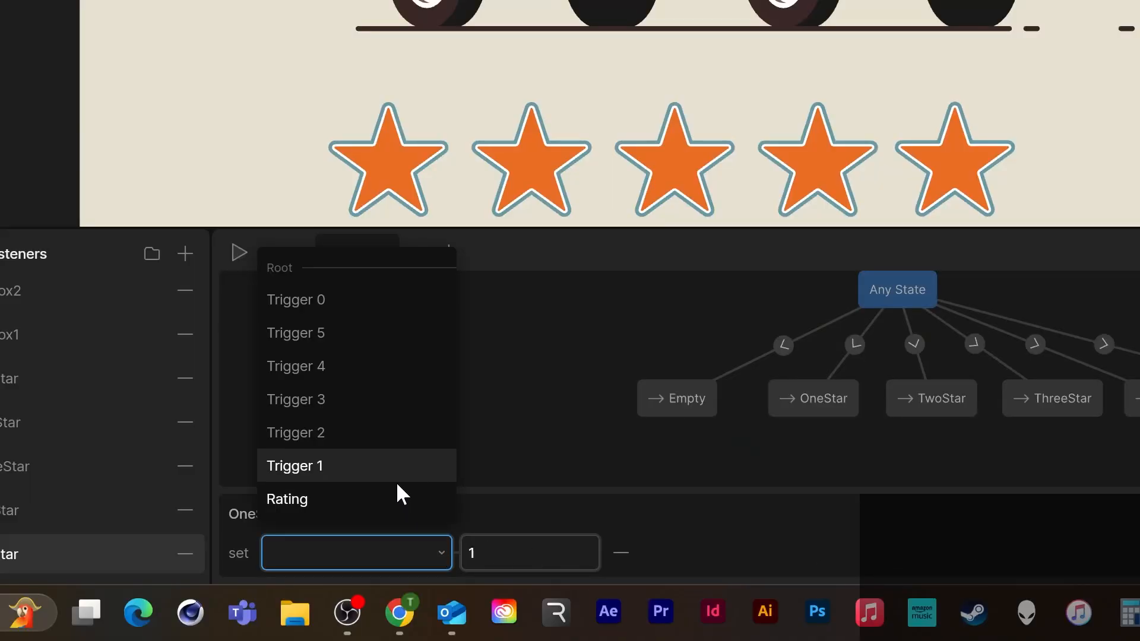
pyautogui.click(418, 499)
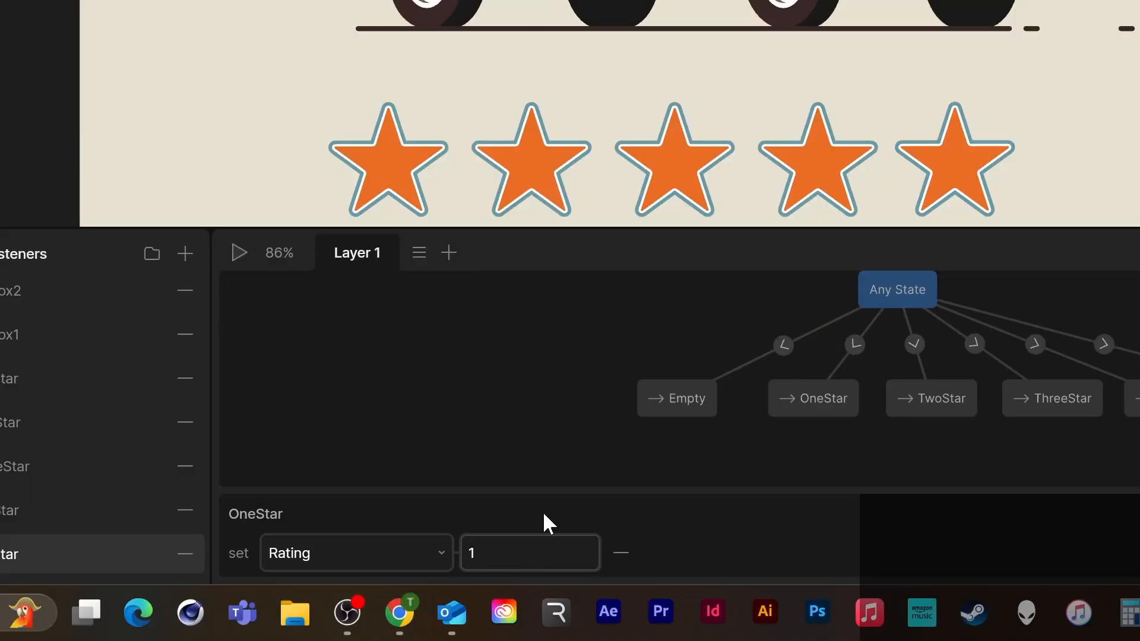
pyautogui.click(435, 555)
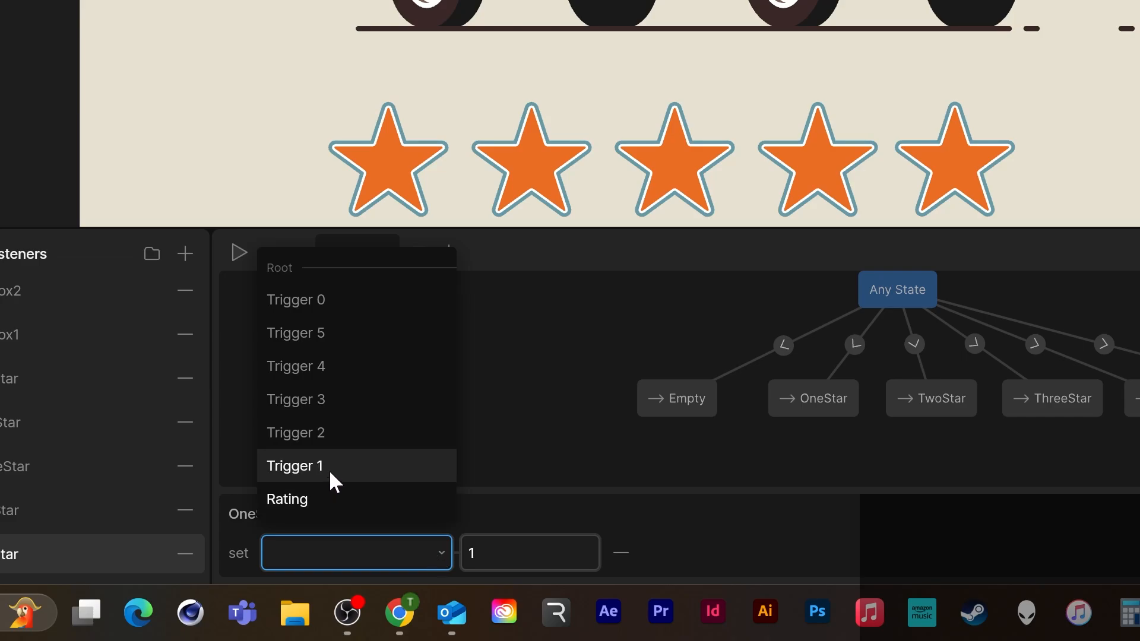
pyautogui.click(331, 467)
# Step: Make the TwoStar listener fire Trigger 2 and the ThreeStar listener fire Trigger 3
pyautogui.click(90, 510)
pyautogui.click(416, 553)
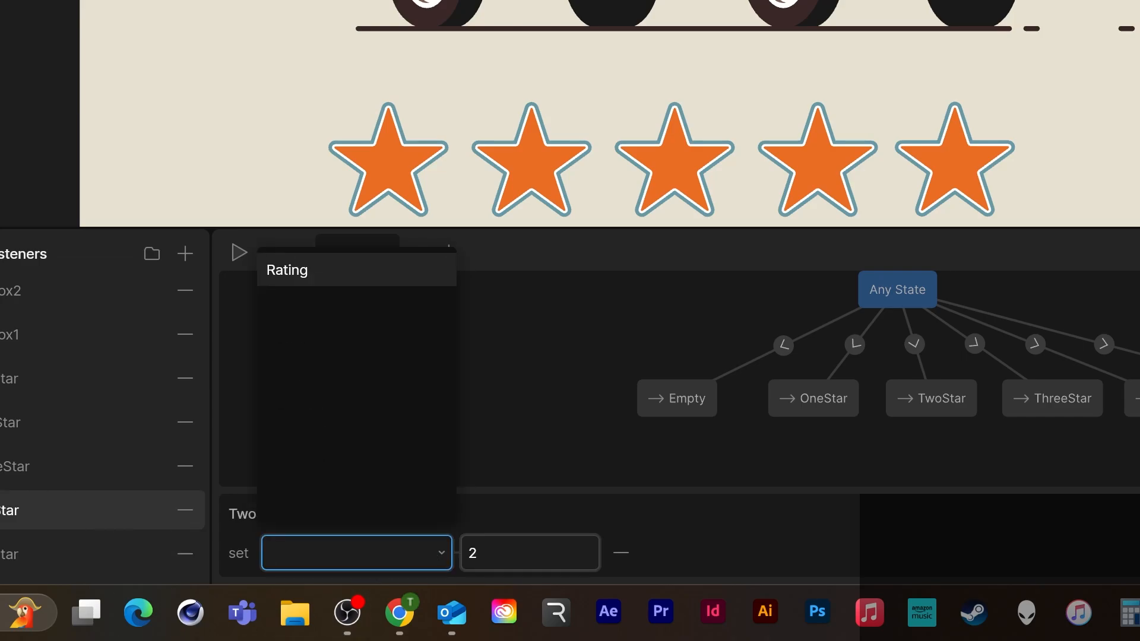
pyautogui.click(321, 436)
pyautogui.click(96, 466)
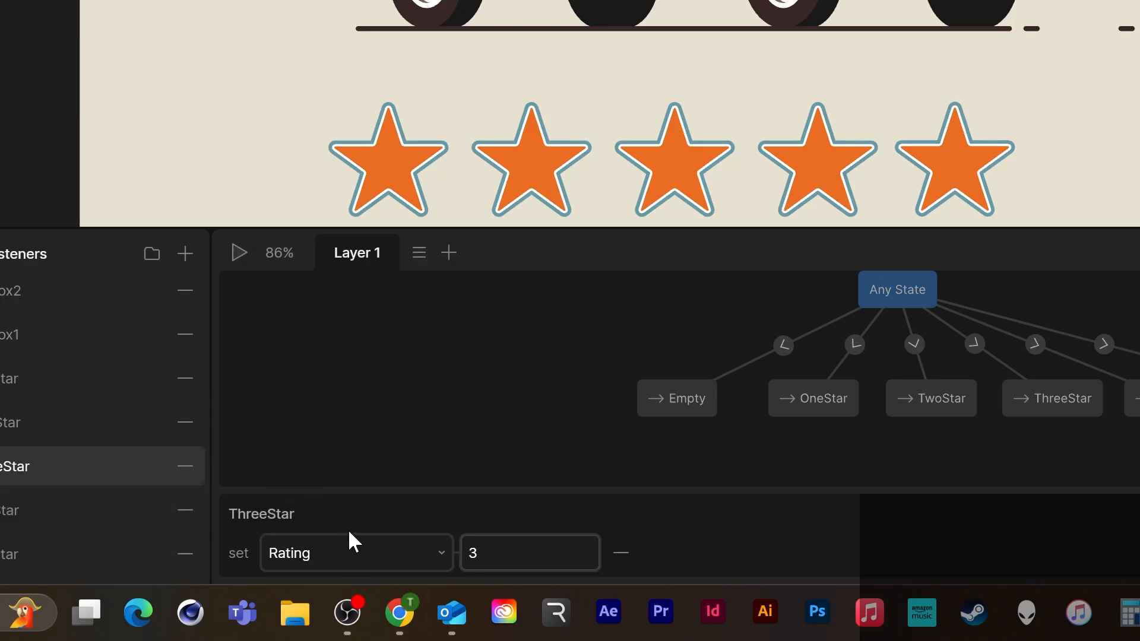
pyautogui.click(350, 549)
pyautogui.click(312, 398)
# Step: Make the FourStar listener fire Trigger 4 and the FiveStar listener fire Trigger 5
pyautogui.click(104, 420)
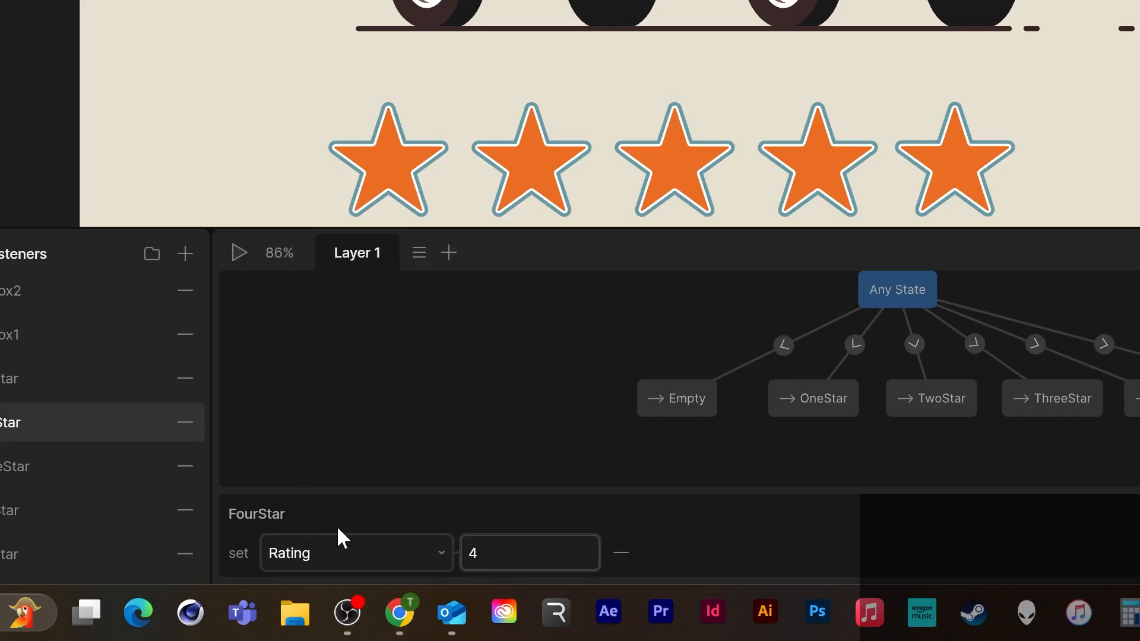
pyautogui.click(337, 550)
pyautogui.click(319, 368)
pyautogui.click(59, 378)
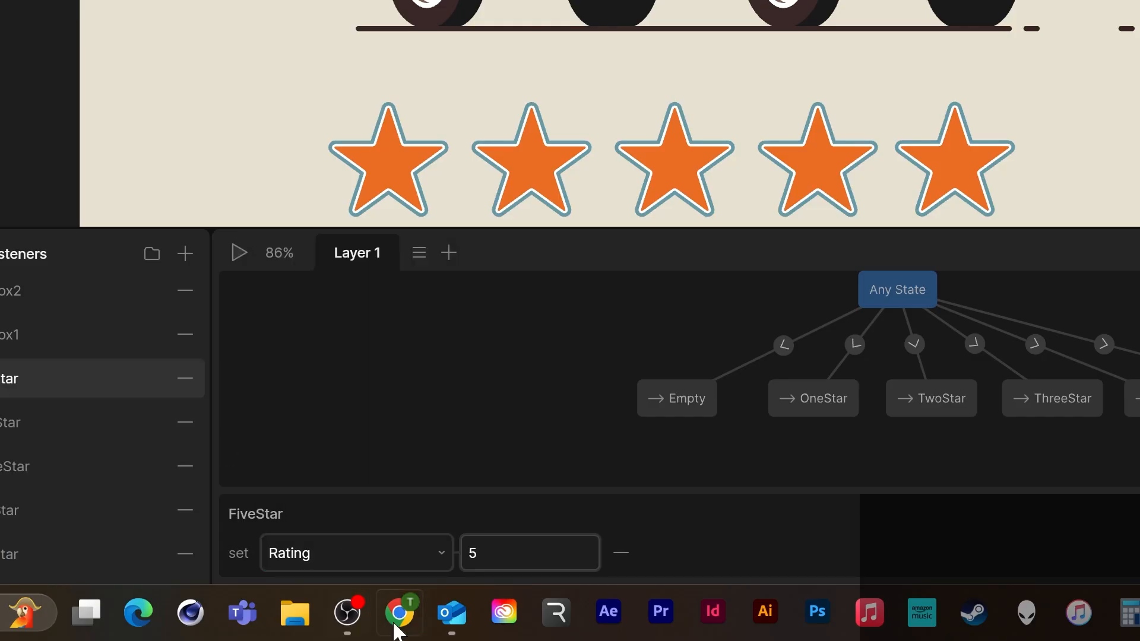
pyautogui.click(392, 552)
pyautogui.click(347, 333)
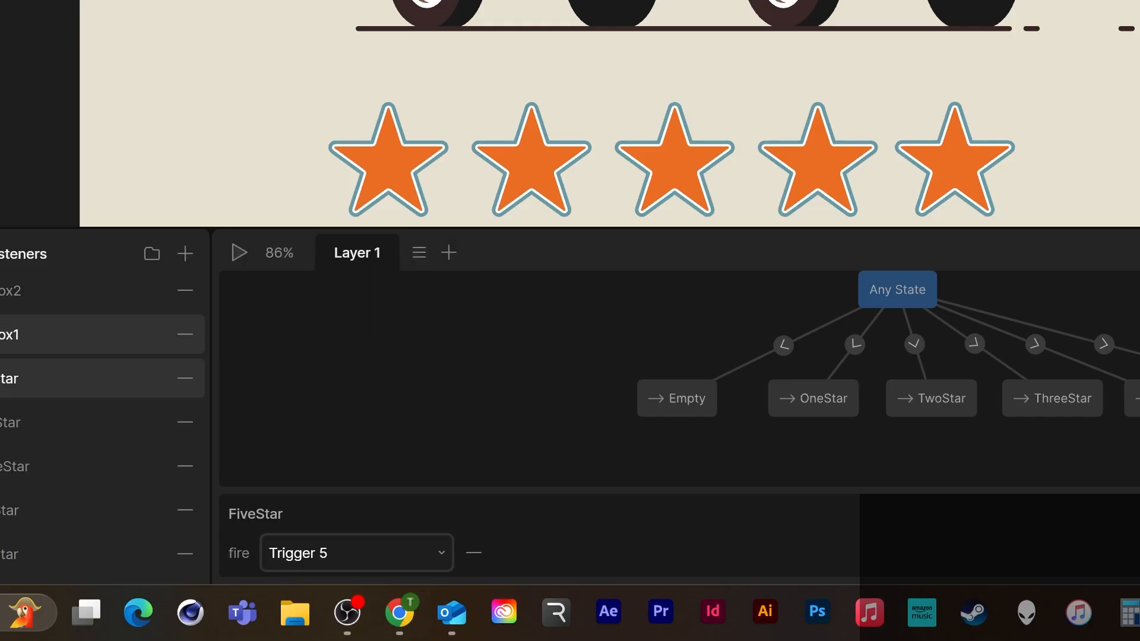
# Step: Make the HotBox1 and HotBox2 listeners fire Trigger 0 instead of setting Rating
pyautogui.click(21, 334)
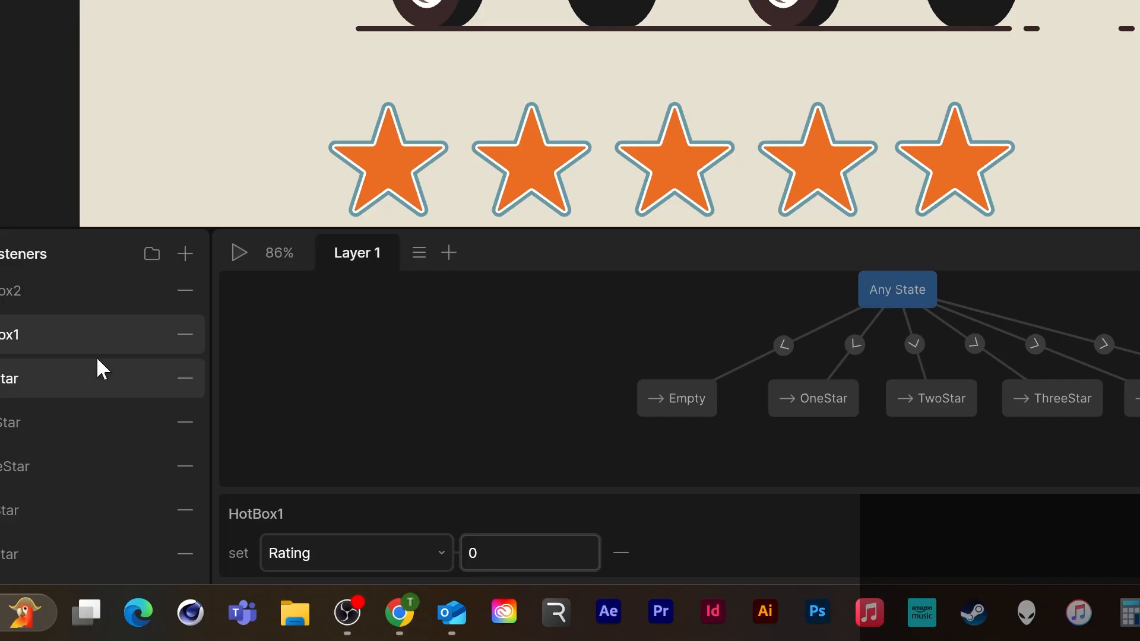
pyautogui.click(356, 545)
pyautogui.click(327, 300)
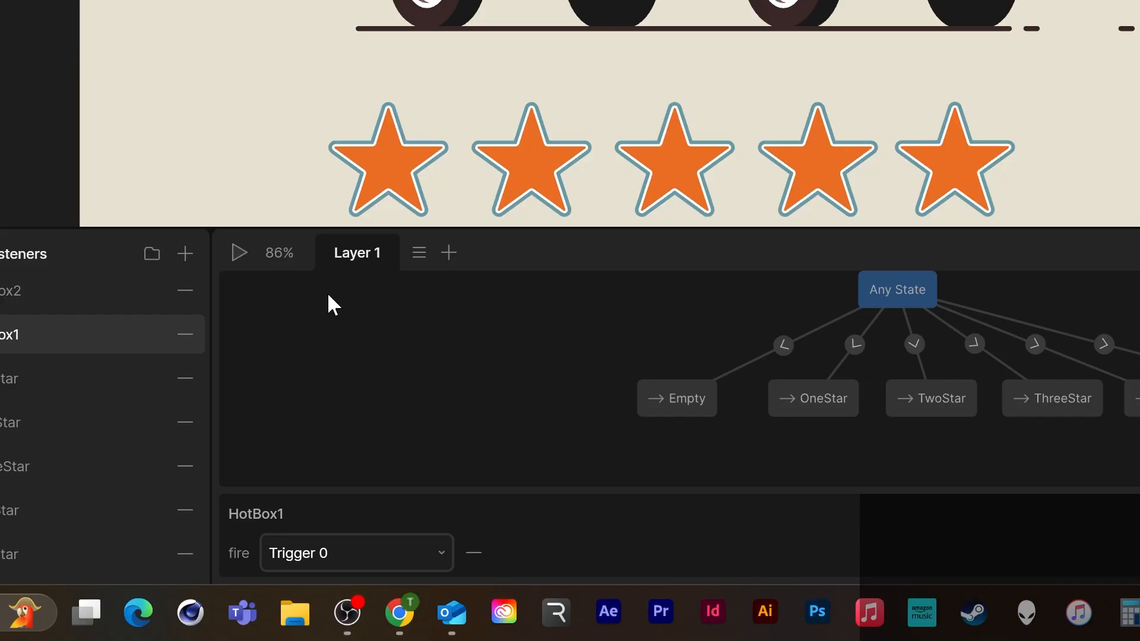
pyautogui.click(36, 285)
pyautogui.click(362, 550)
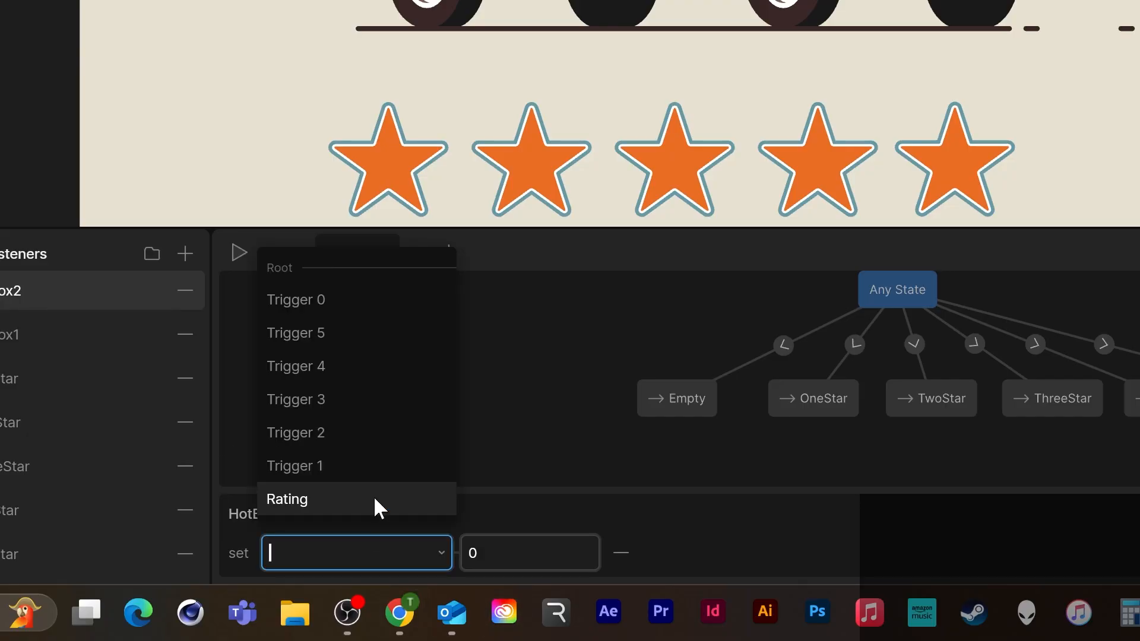
pyautogui.click(352, 297)
pyautogui.click(454, 404)
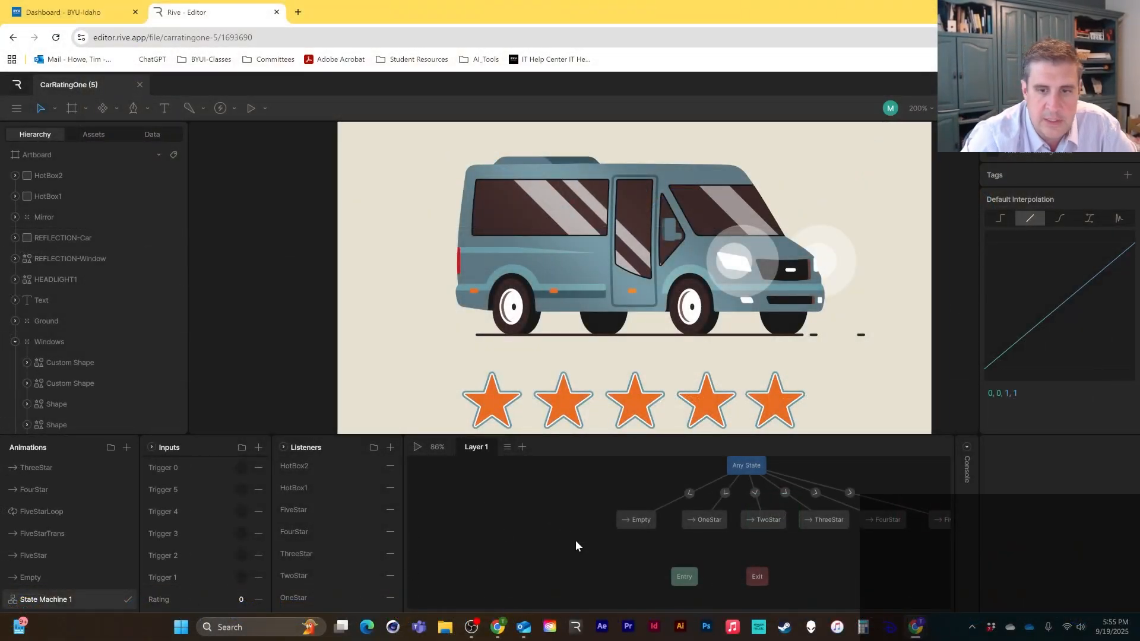
# Step: Change the Any State to Empty transition condition from Rating to Trigger 0, and remove the extra blank condition
pyautogui.click(689, 493)
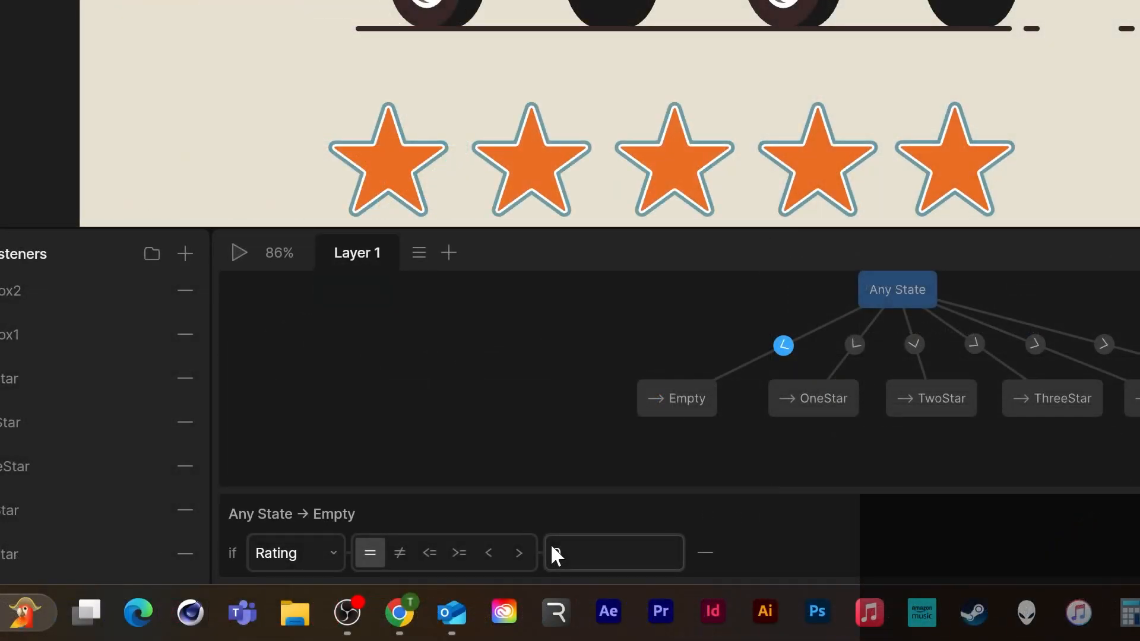
pyautogui.write('0')
pyautogui.click(336, 544)
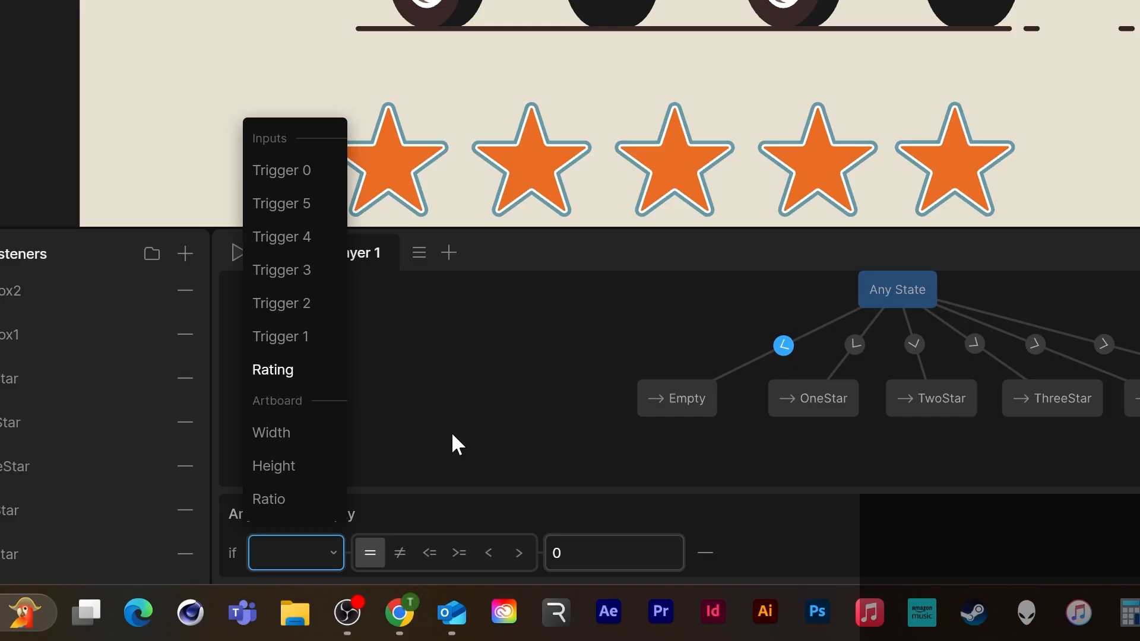
pyautogui.click(458, 486)
pyautogui.click(326, 551)
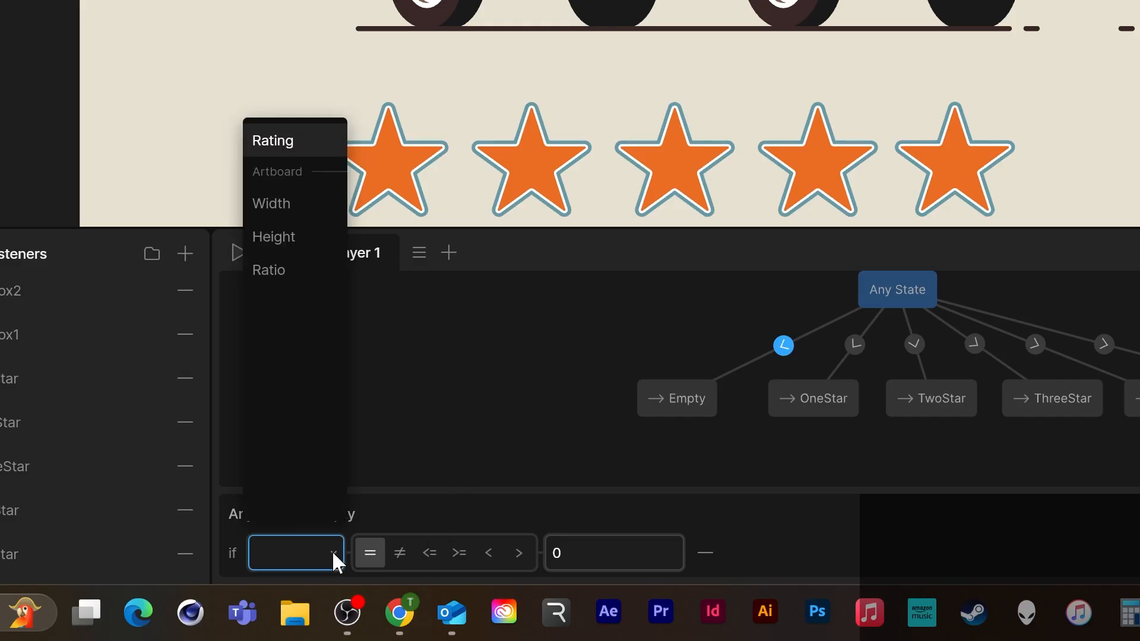
pyautogui.click(303, 171)
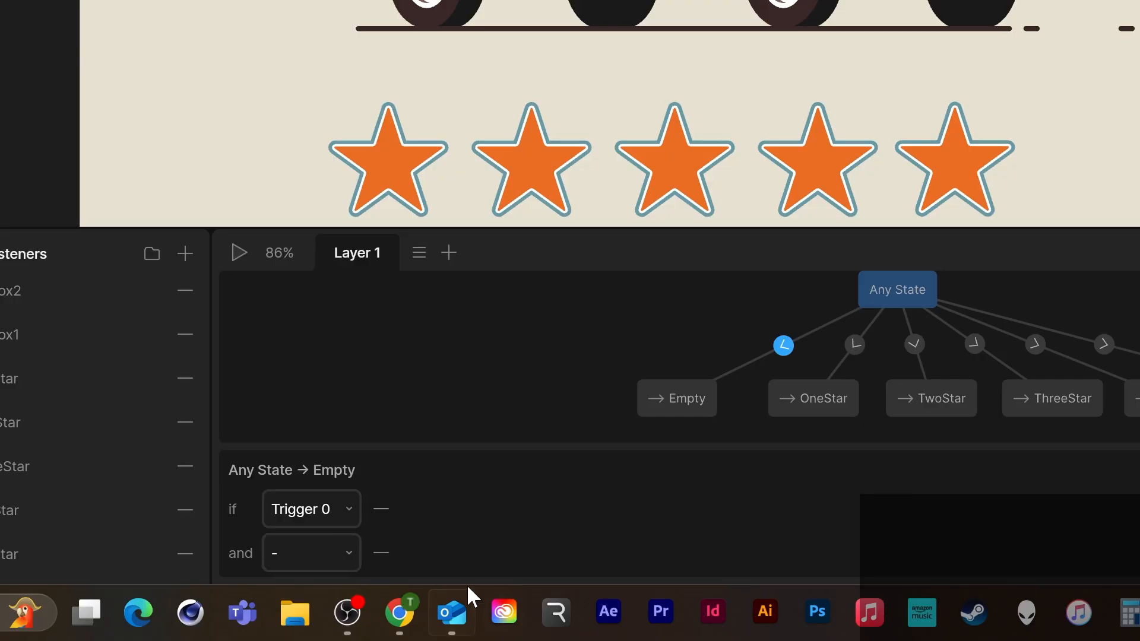
pyautogui.click(381, 553)
# Step: Set the condition to Trigger 1 on the Any State to OneStar transition and Trigger 2 on the one to TwoStar
pyautogui.click(860, 341)
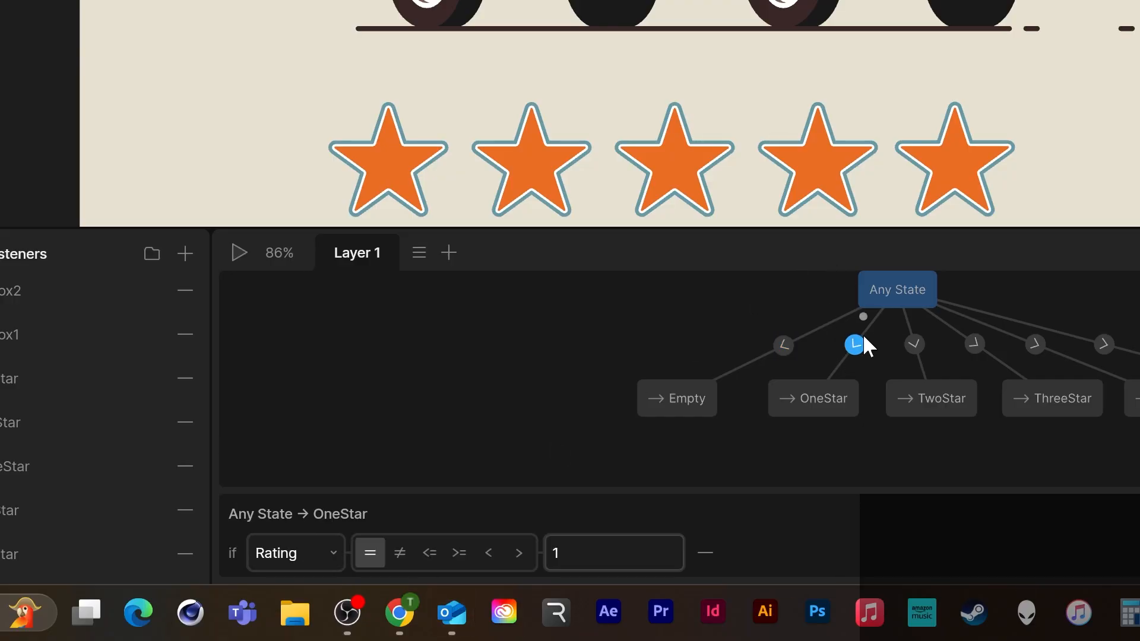
pyautogui.click(301, 545)
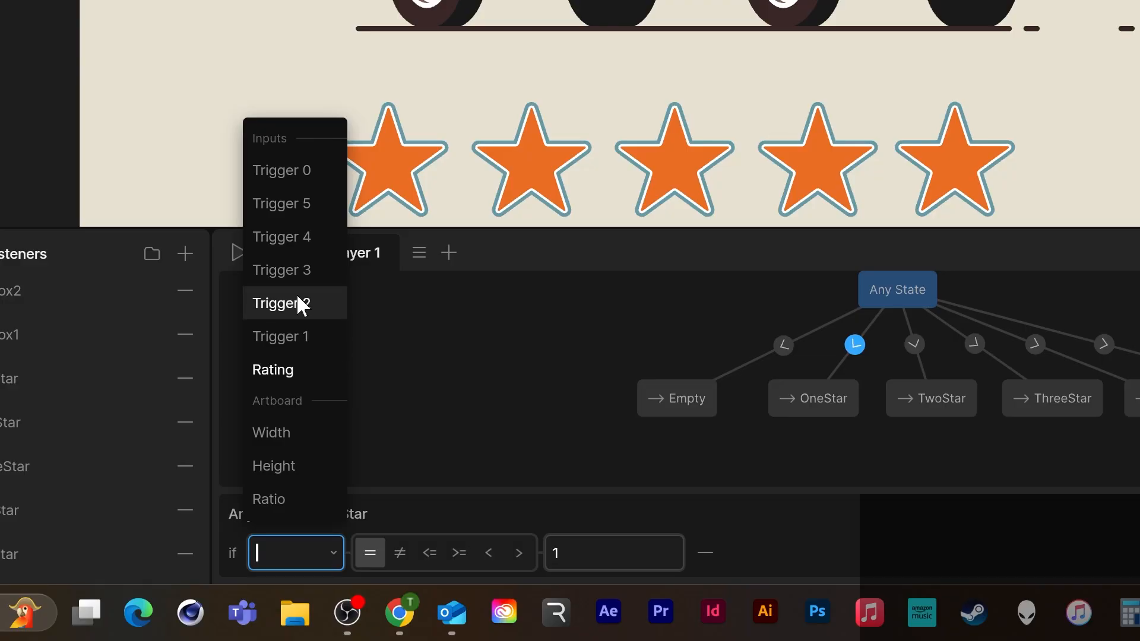
pyautogui.click(295, 337)
pyautogui.click(914, 345)
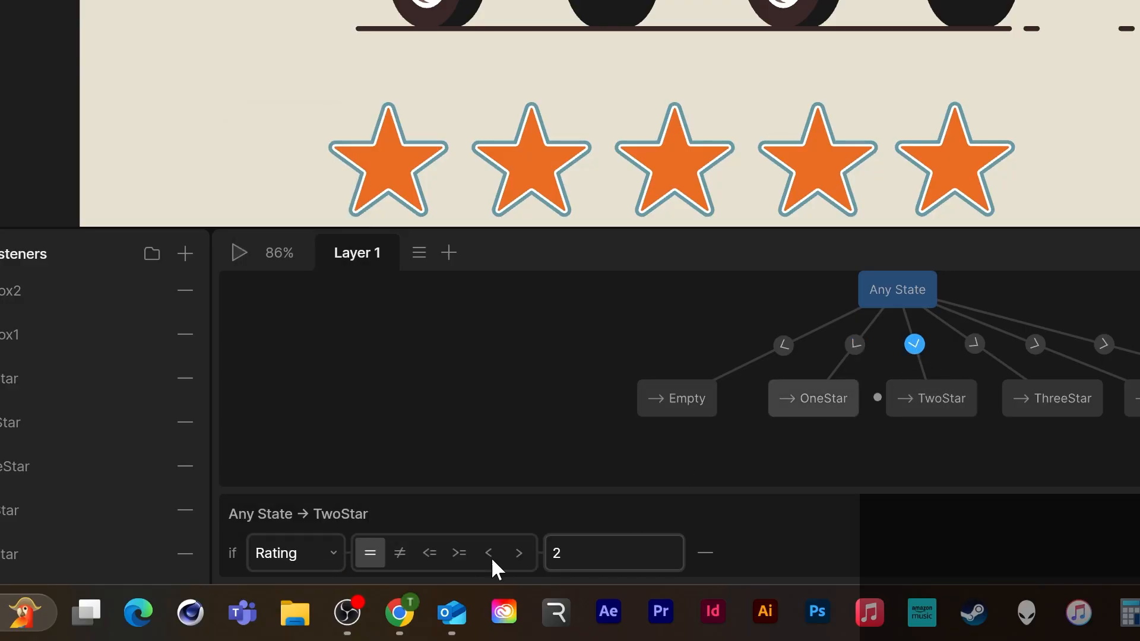
pyautogui.click(326, 556)
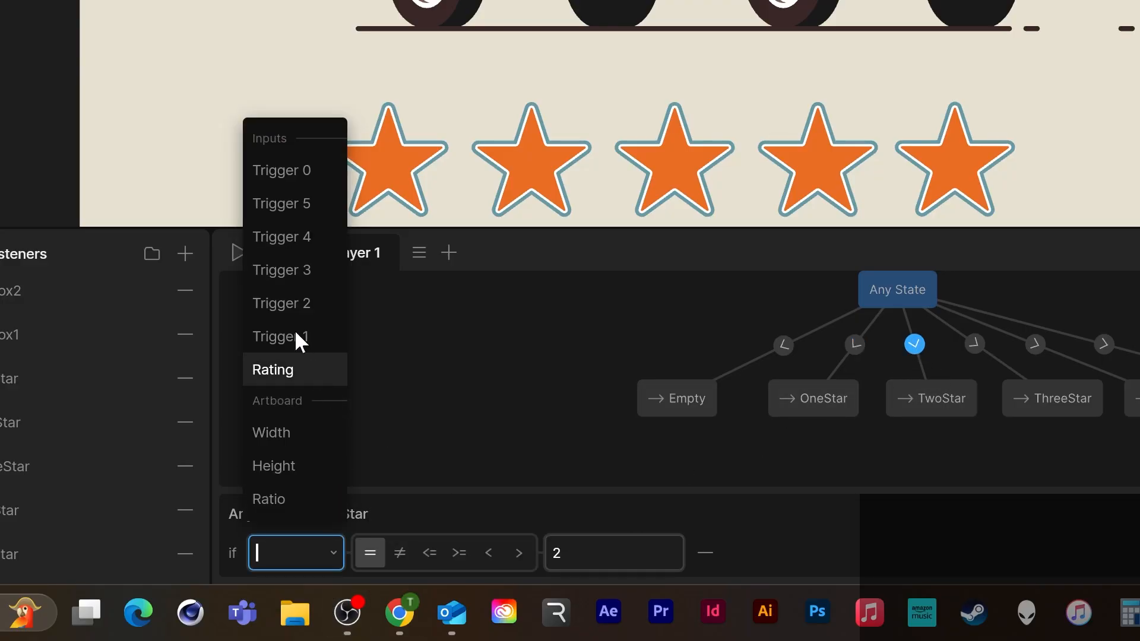
pyautogui.click(286, 300)
# Step: Set the condition on the Any State to ThreeStar transition to Trigger 3
pyautogui.click(974, 344)
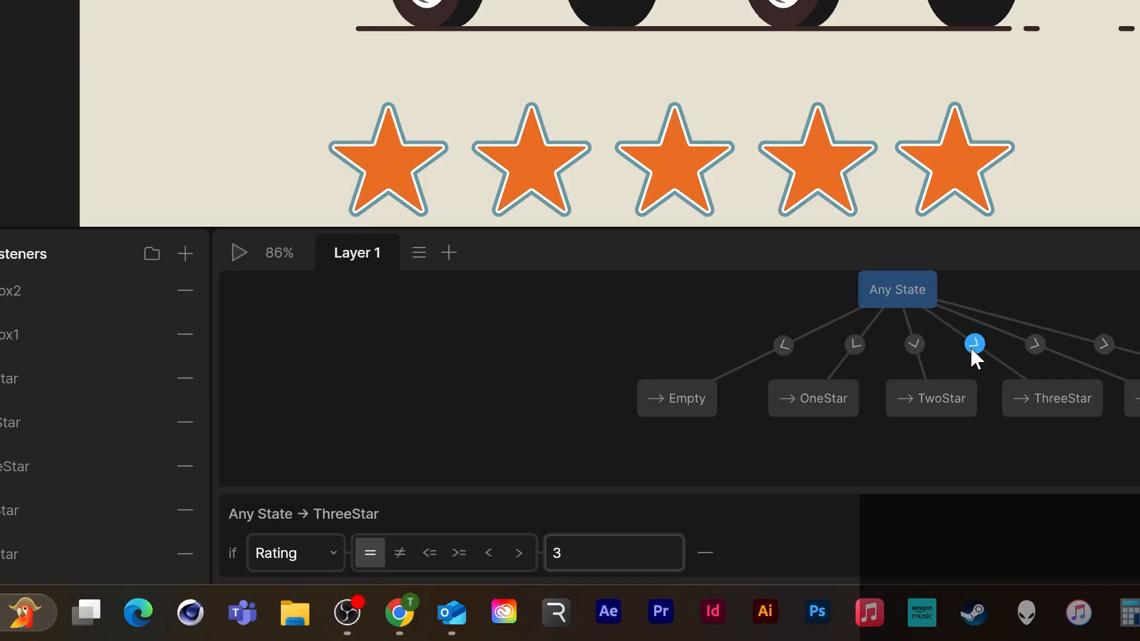
pyautogui.click(335, 553)
pyautogui.click(321, 270)
pyautogui.click(309, 553)
pyautogui.click(321, 264)
pyautogui.click(563, 461)
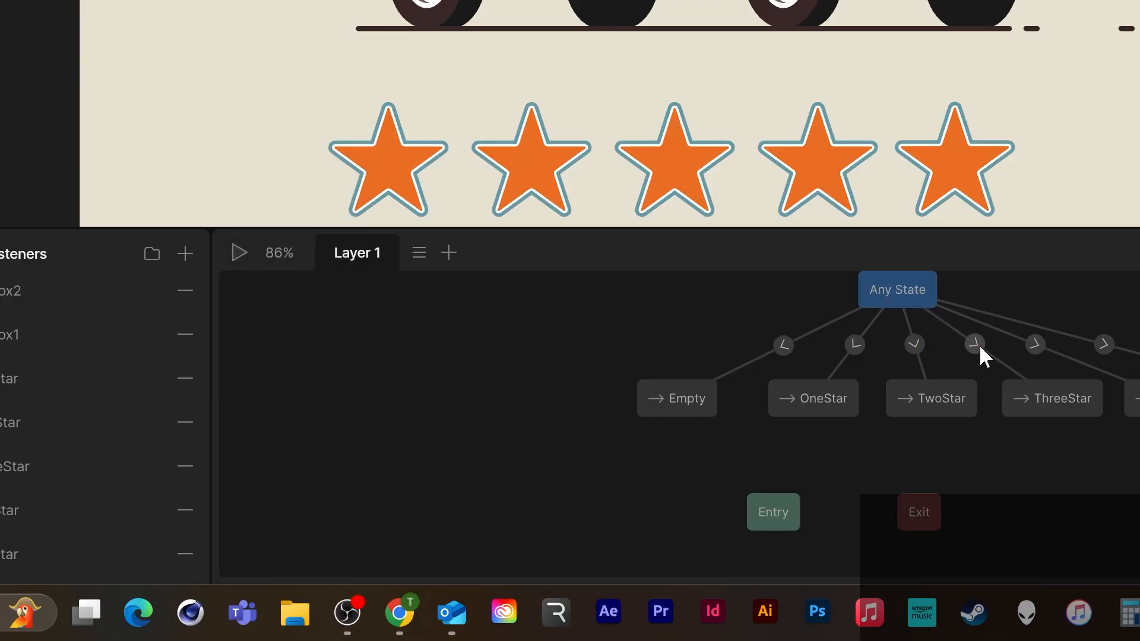
pyautogui.click(979, 348)
# Step: Set the condition to Trigger 4 on the Any State to FourStar transition and Trigger 5 on the one to FiveStar
pyautogui.click(1035, 344)
pyautogui.click(326, 553)
pyautogui.click(306, 239)
pyautogui.click(1104, 344)
pyautogui.click(318, 554)
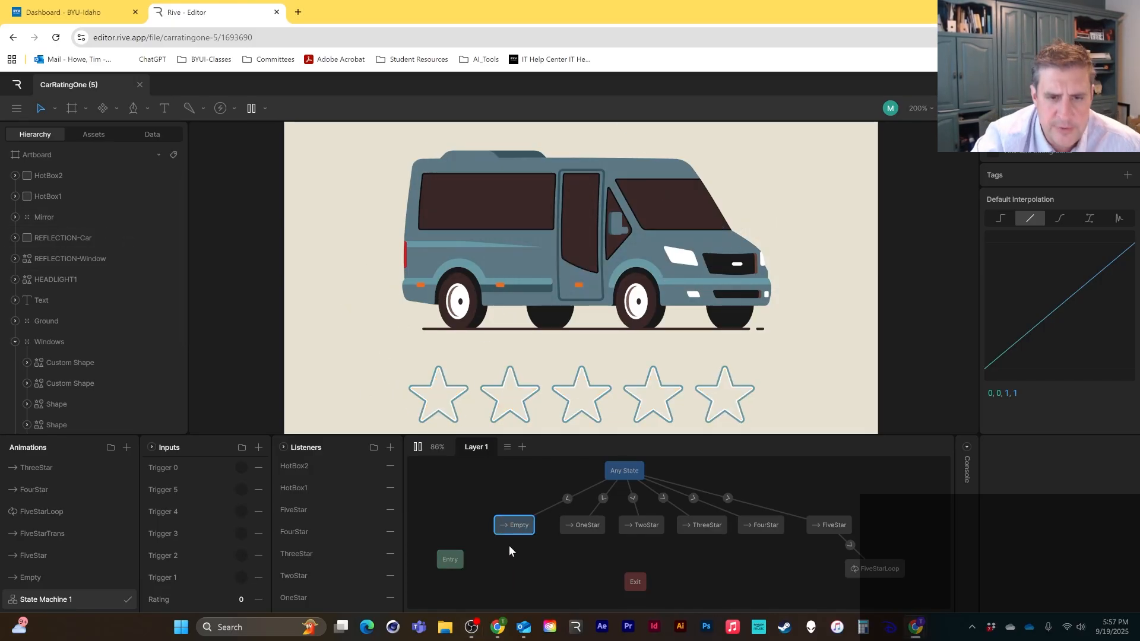
# Step: Move the Entry state slightly away from Empty and test the star ratings out of order in the running state machine
pyautogui.moveTo(460, 557)
pyautogui.mouseDown()
pyautogui.moveTo(448, 528)
pyautogui.moveTo(449, 557)
pyautogui.mouseUp()
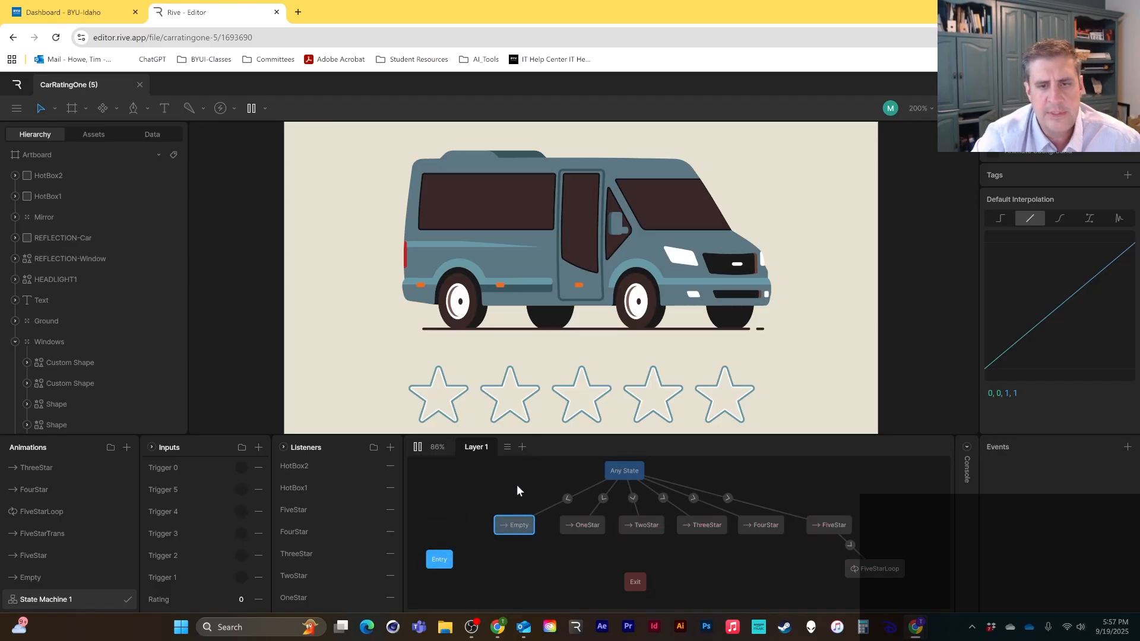
pyautogui.click(436, 391)
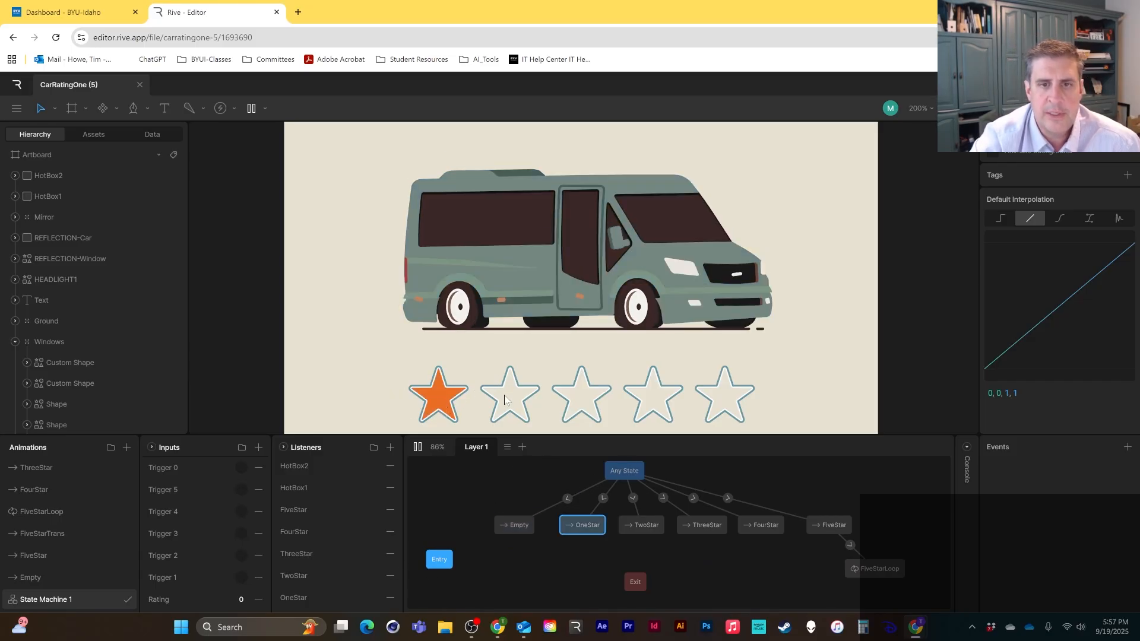
pyautogui.click(647, 390)
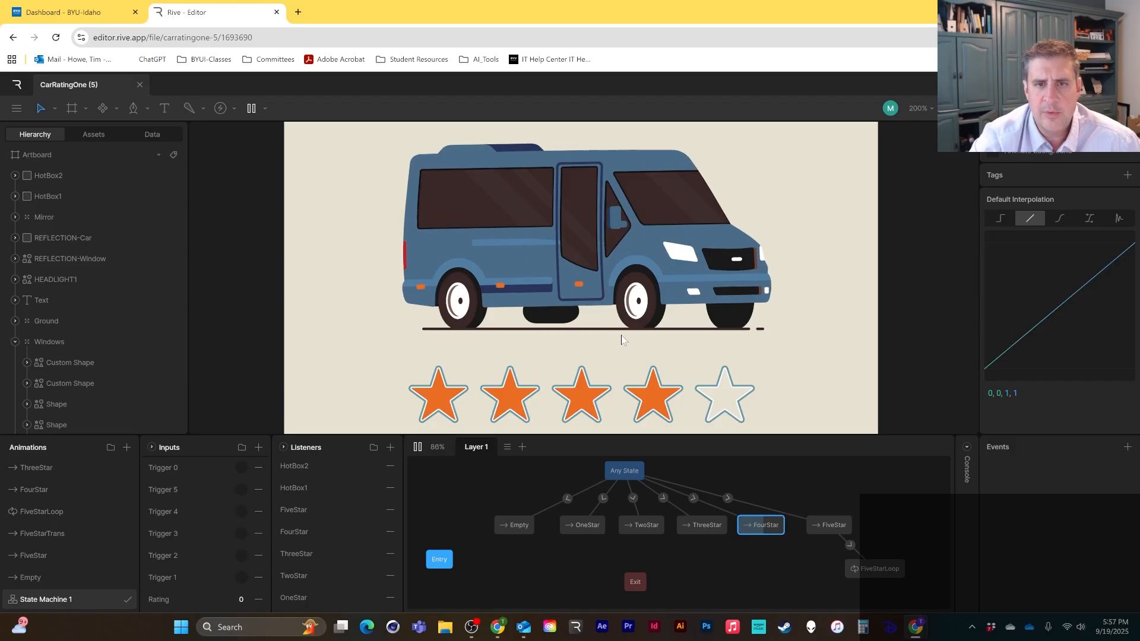
pyautogui.click(712, 397)
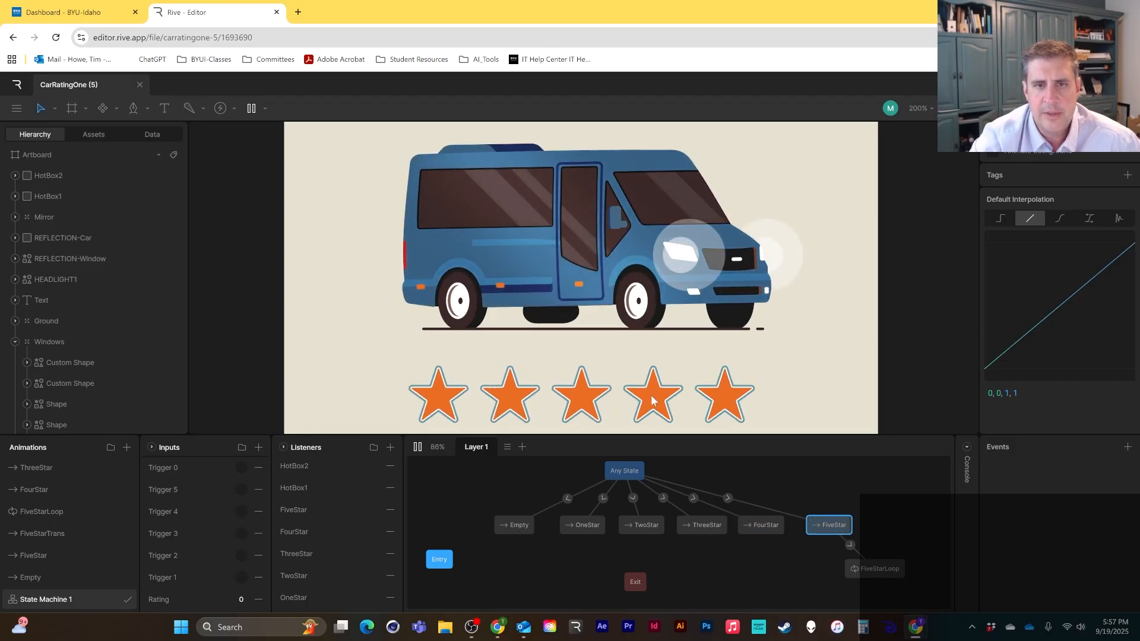
pyautogui.click(582, 395)
pyautogui.click(510, 403)
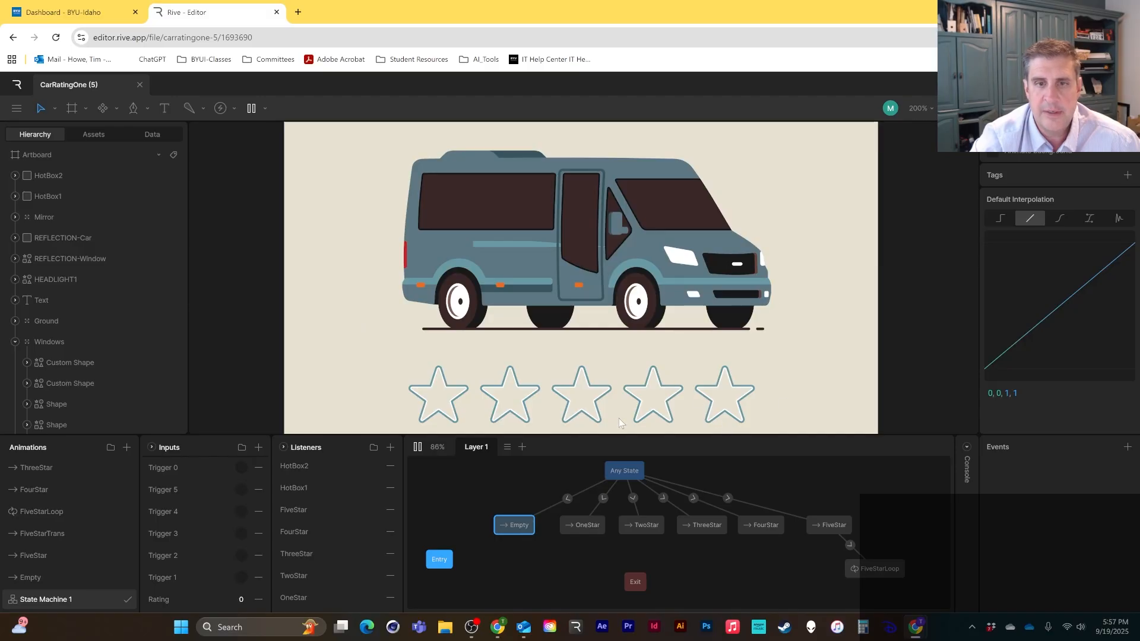
# Step: Test the two- to five-star ratings in ascending order, watch the FiveStar to FiveStarLoop playback, and stop the state machine
pyautogui.click(512, 397)
pyautogui.click(581, 395)
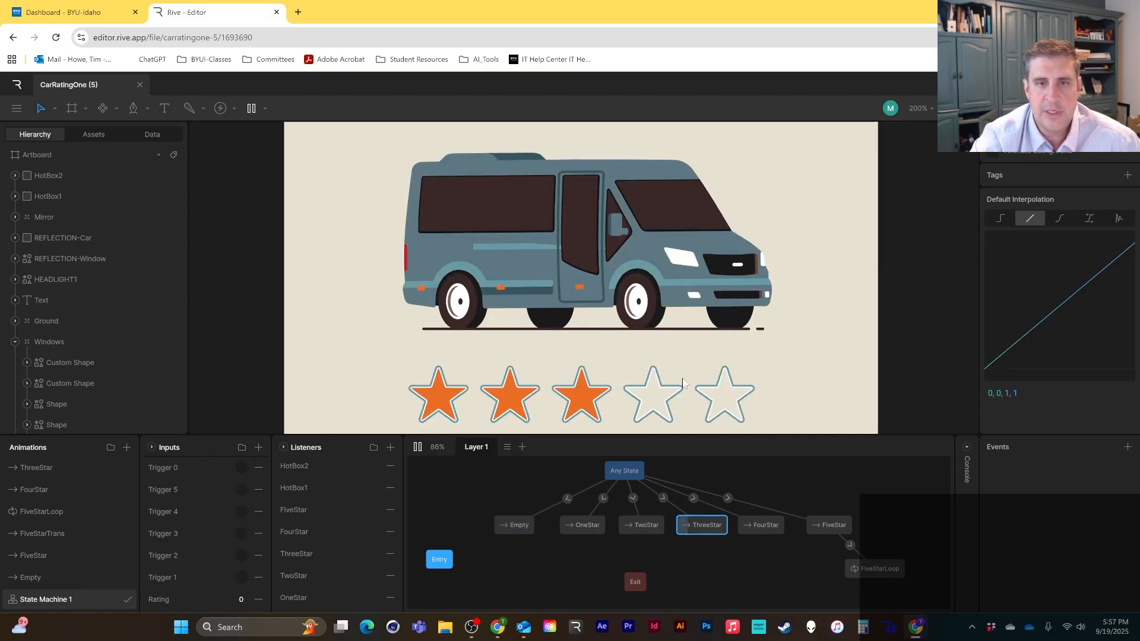
pyautogui.click(653, 395)
pyautogui.click(715, 397)
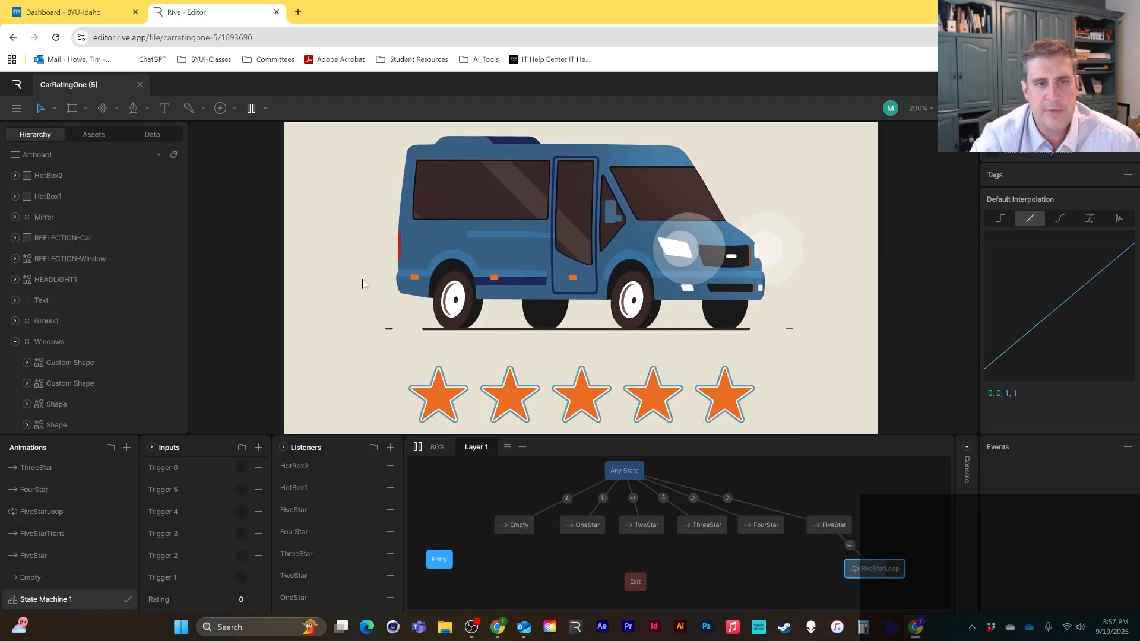
pyautogui.click(708, 389)
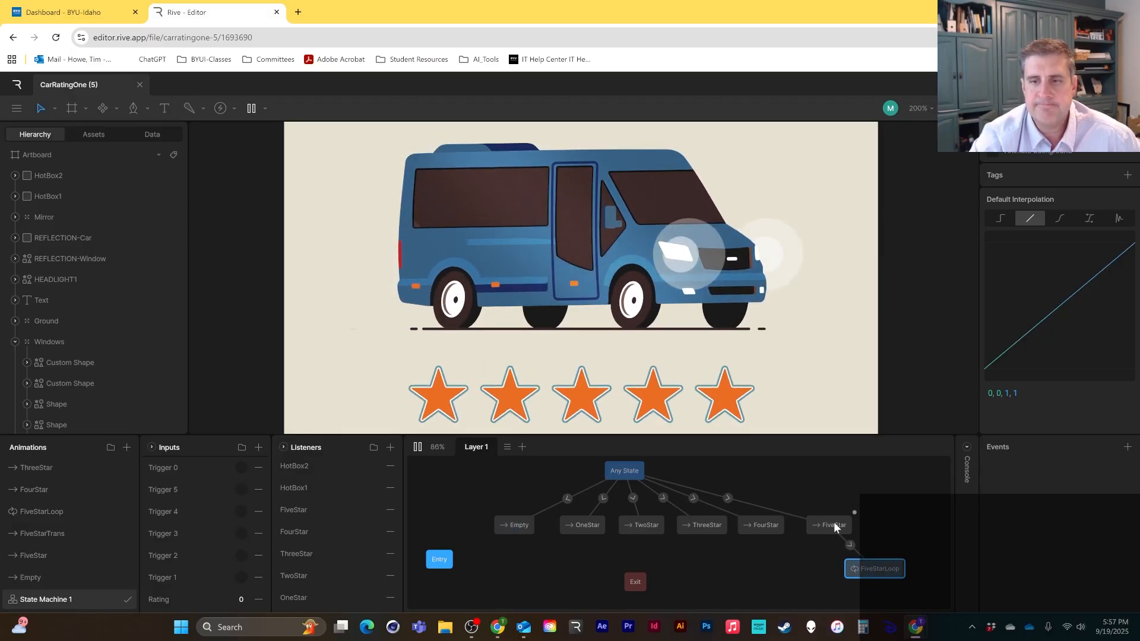
pyautogui.click(417, 447)
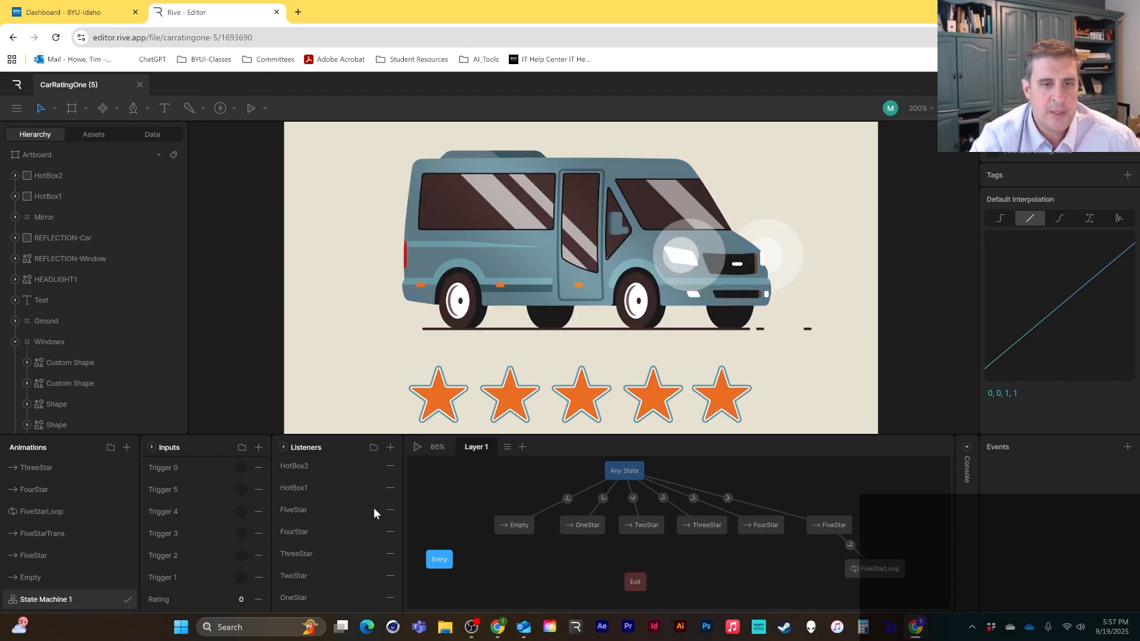
# Step: Replace the FiveStar state with the FiveStarTrans animation beside FourStar, and select a new transition to it from Any State
pyautogui.click(836, 526)
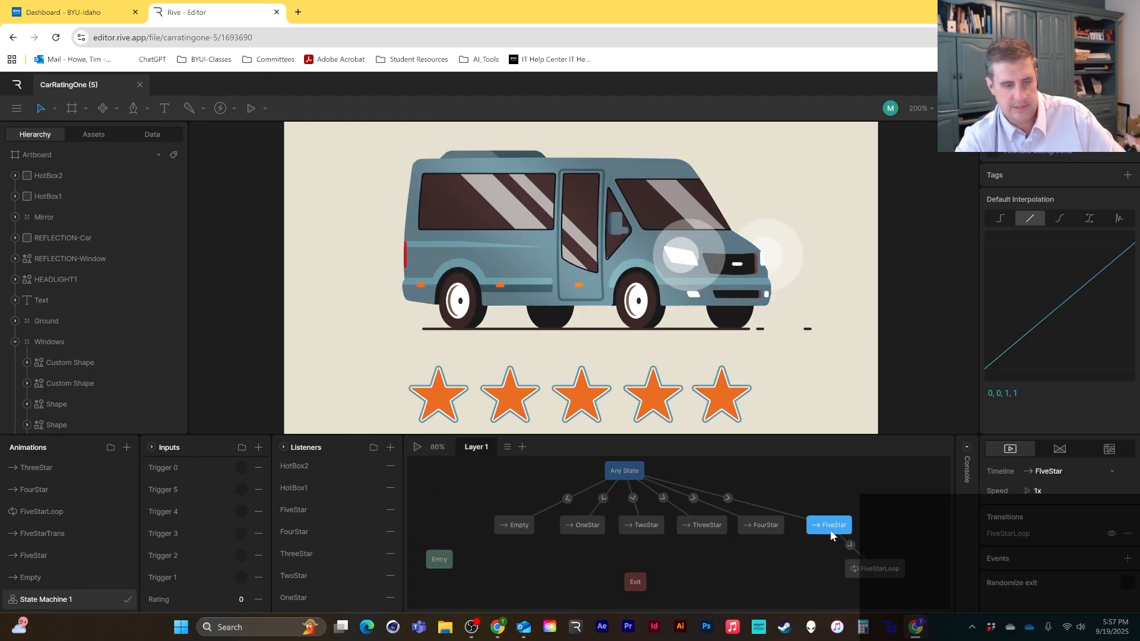
pyautogui.press('Delete')
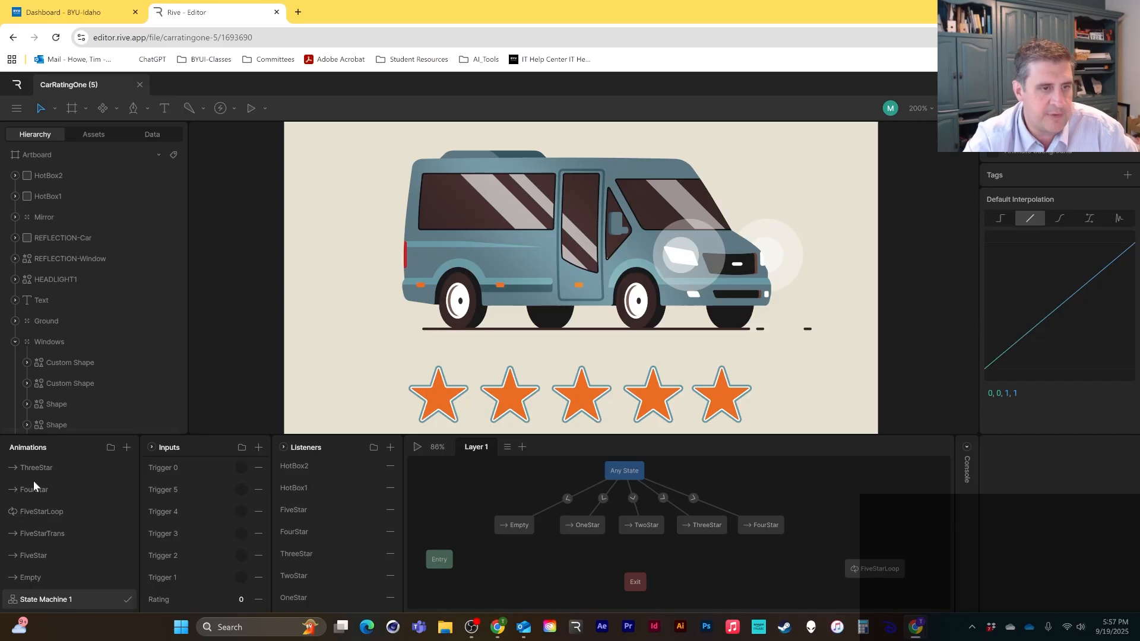
pyautogui.moveTo(49, 533); pyautogui.dragTo(767, 505)
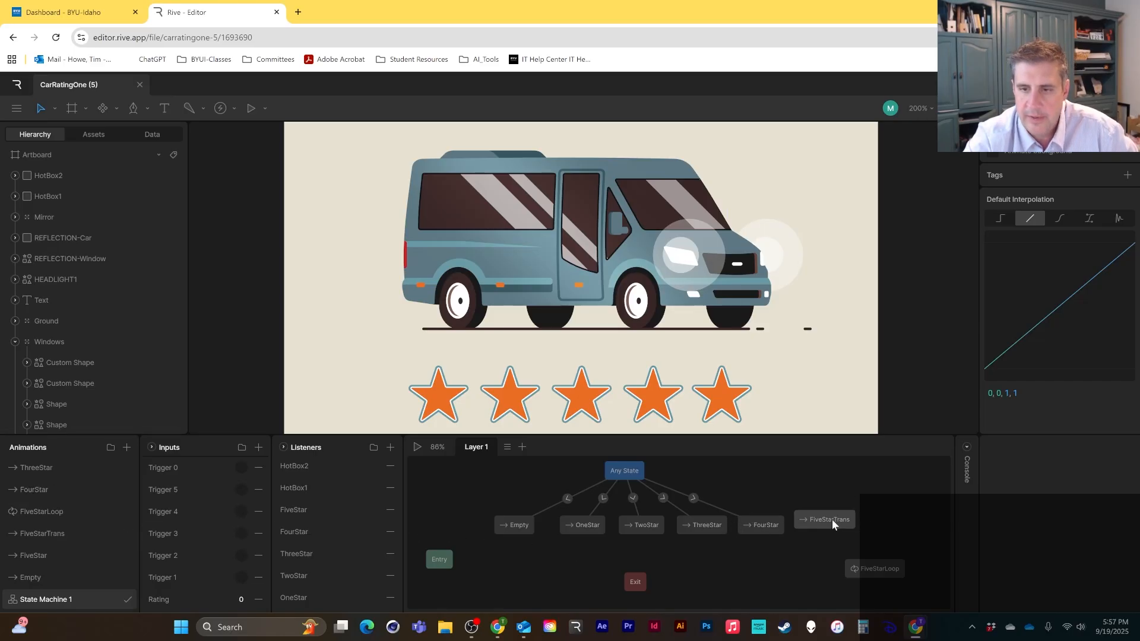
pyautogui.moveTo(832, 521); pyautogui.dragTo(828, 523)
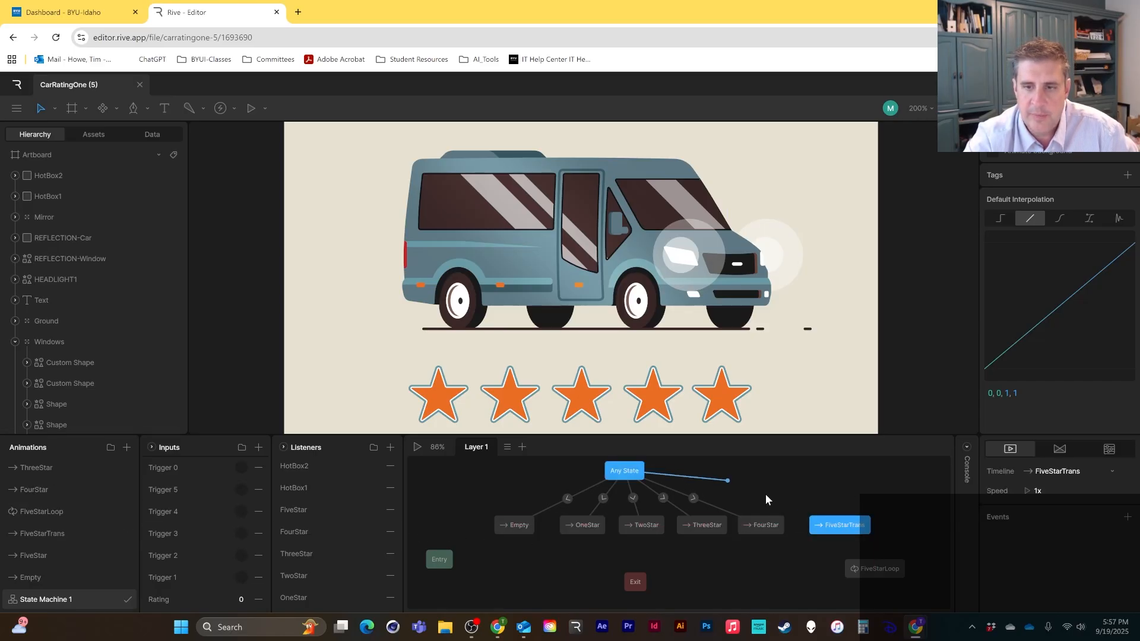
pyautogui.moveTo(766, 495); pyautogui.dragTo(819, 521)
pyautogui.click(728, 497)
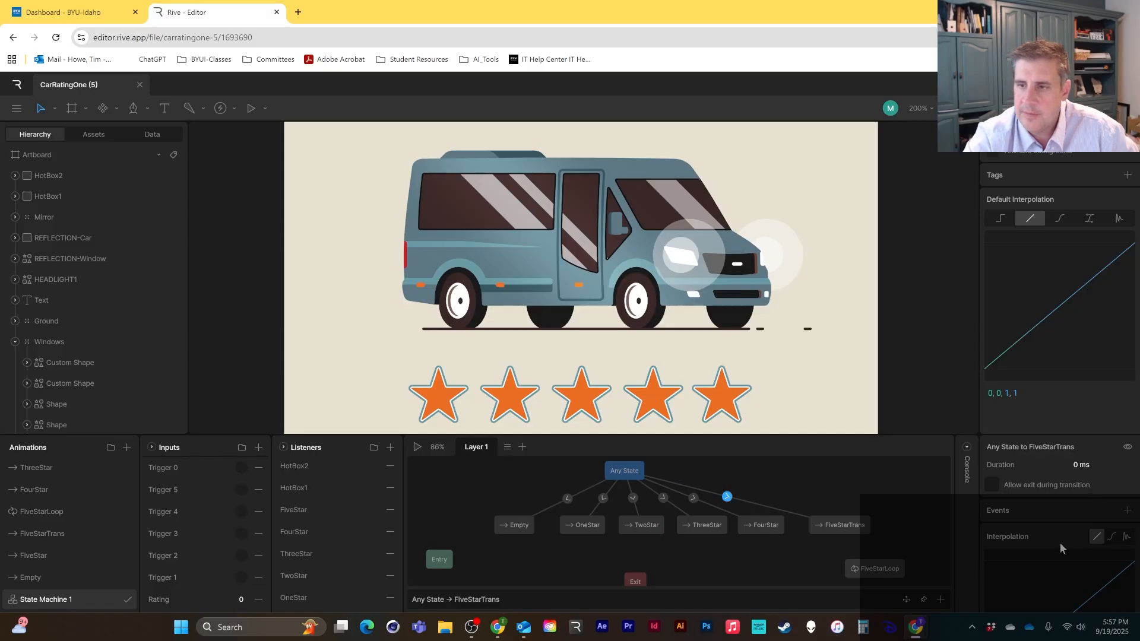
pyautogui.click(1090, 465)
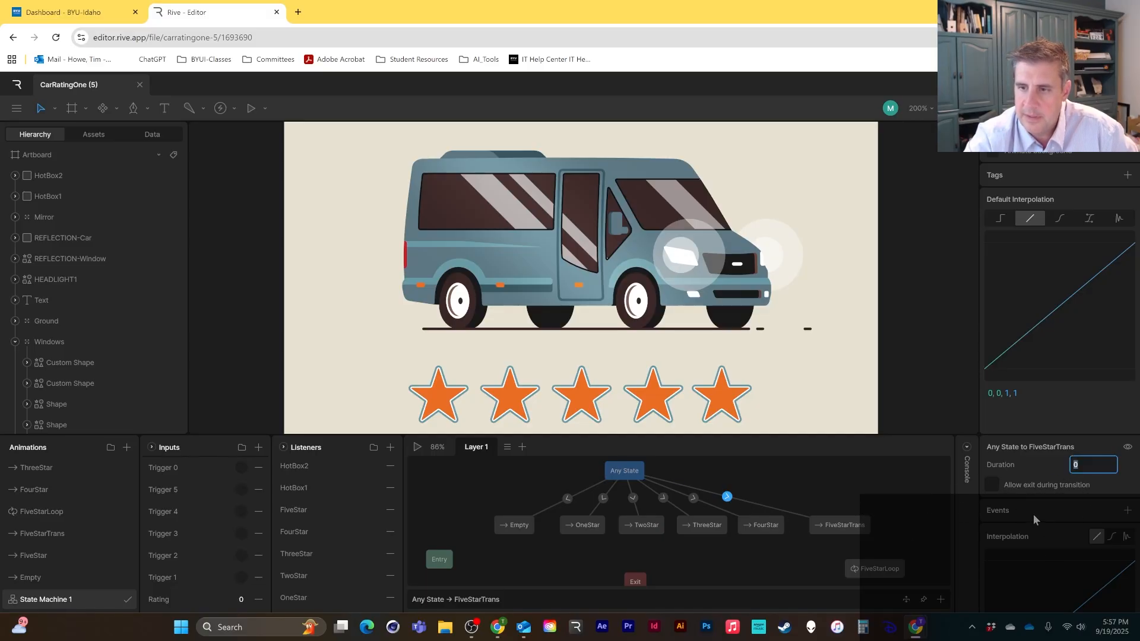
pyautogui.scroll(-2, 1034, 515)
pyautogui.scroll(2, 1017, 516)
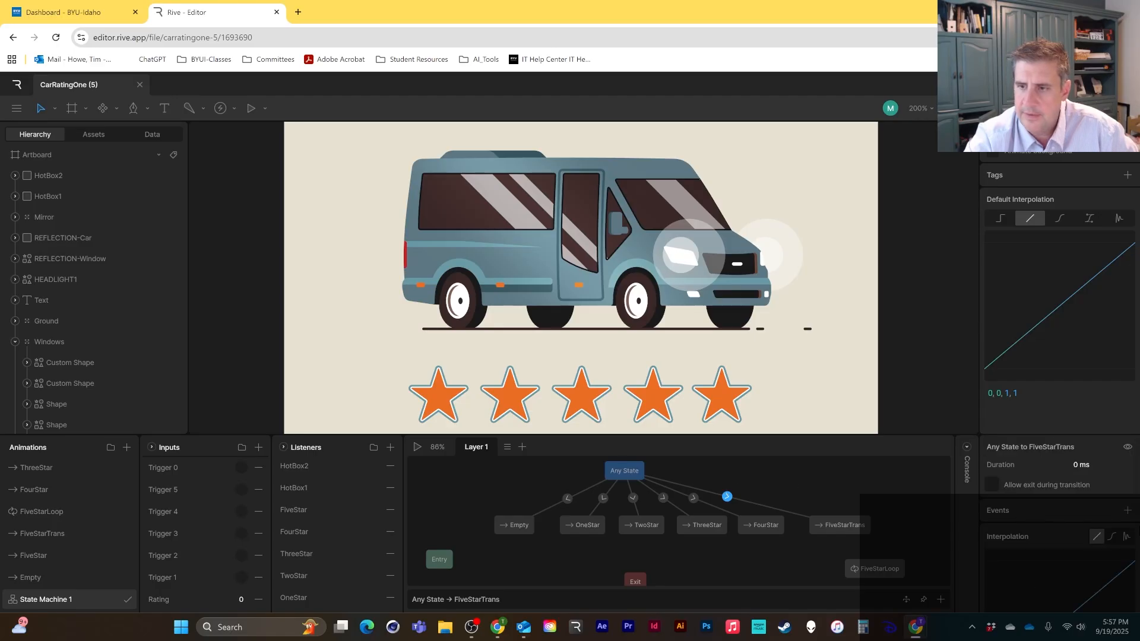
pyautogui.click(1128, 510)
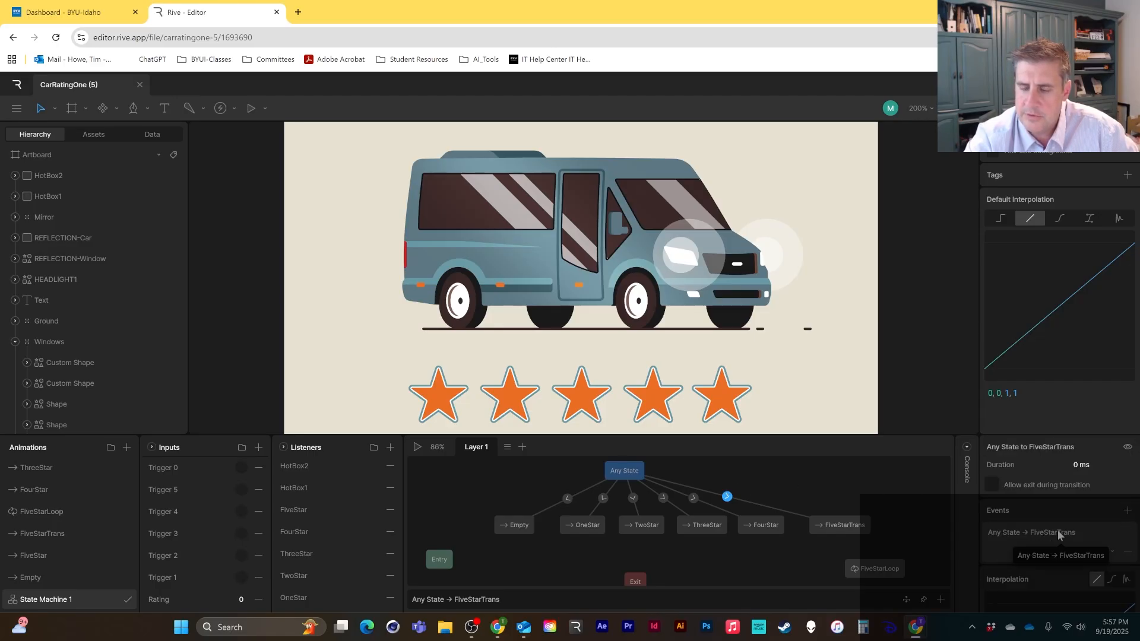
pyautogui.click(1128, 552)
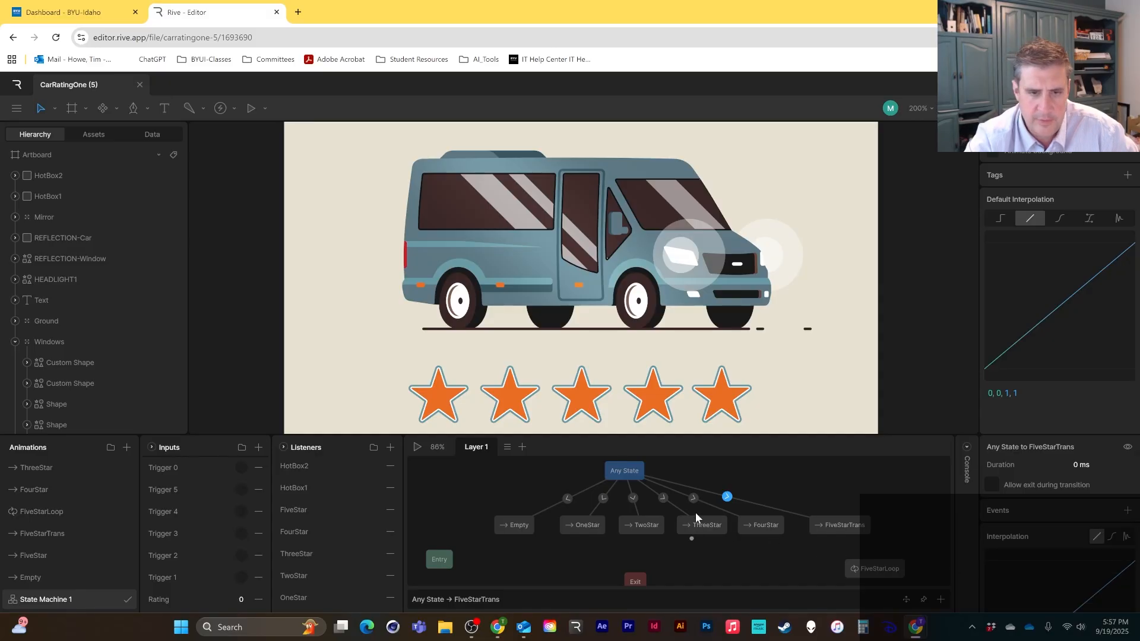
# Step: Add a Trigger 5 condition to the Any State to FiveStarTrans transition
pyautogui.click(941, 599)
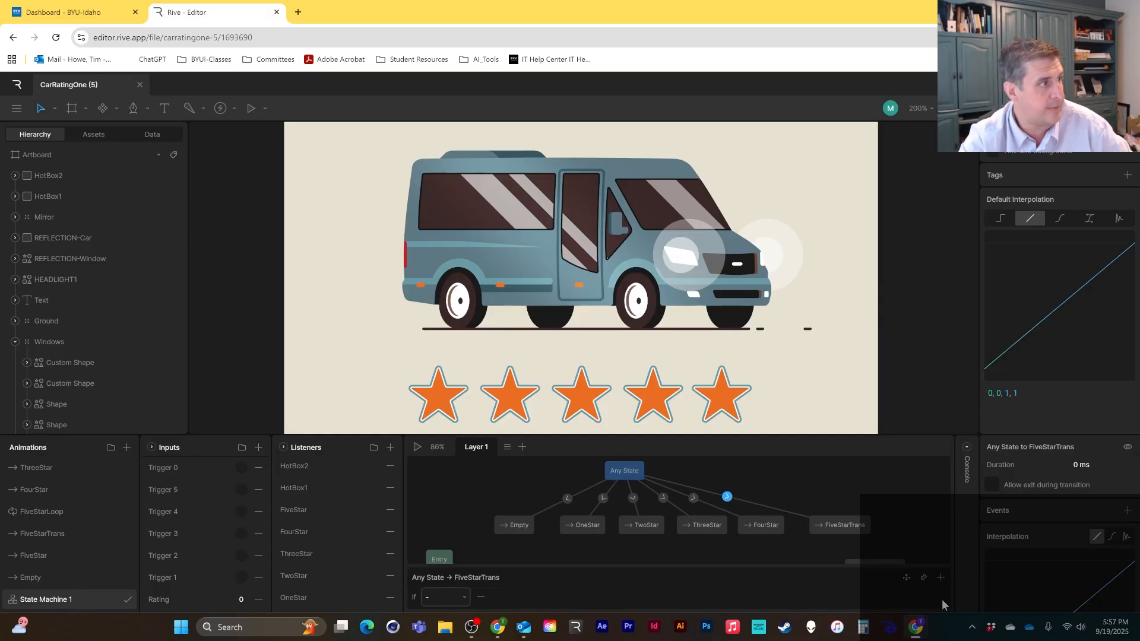
pyautogui.click(466, 597)
pyautogui.click(448, 438)
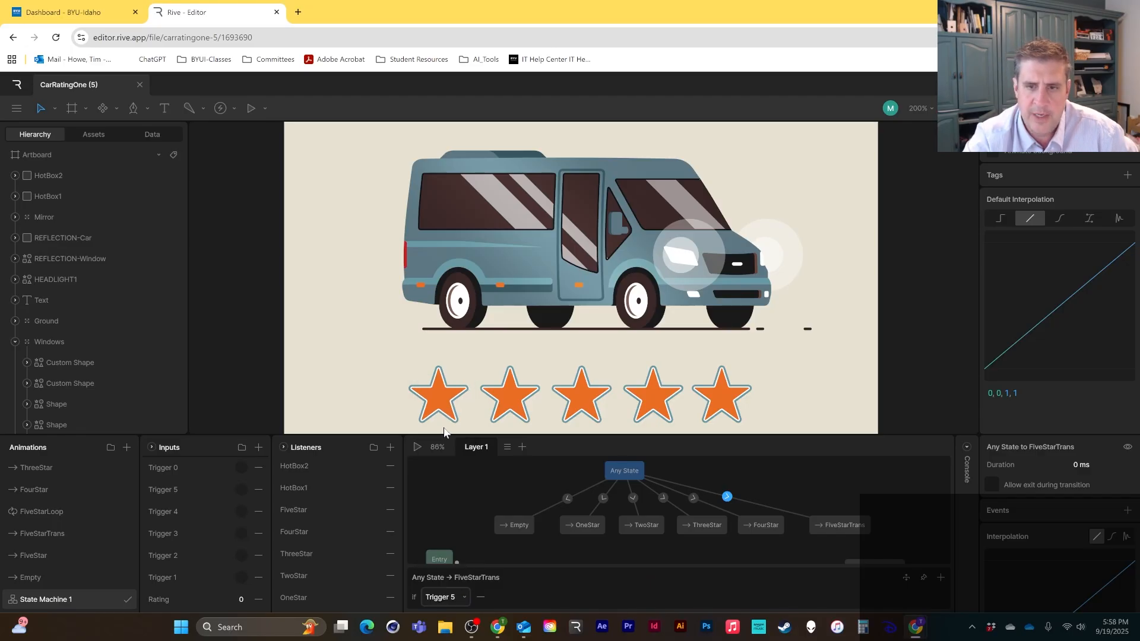
# Step: Connect FiveStarTrans to FiveStarLoop with a transition that uses an exit time of 100%
pyautogui.click(908, 500)
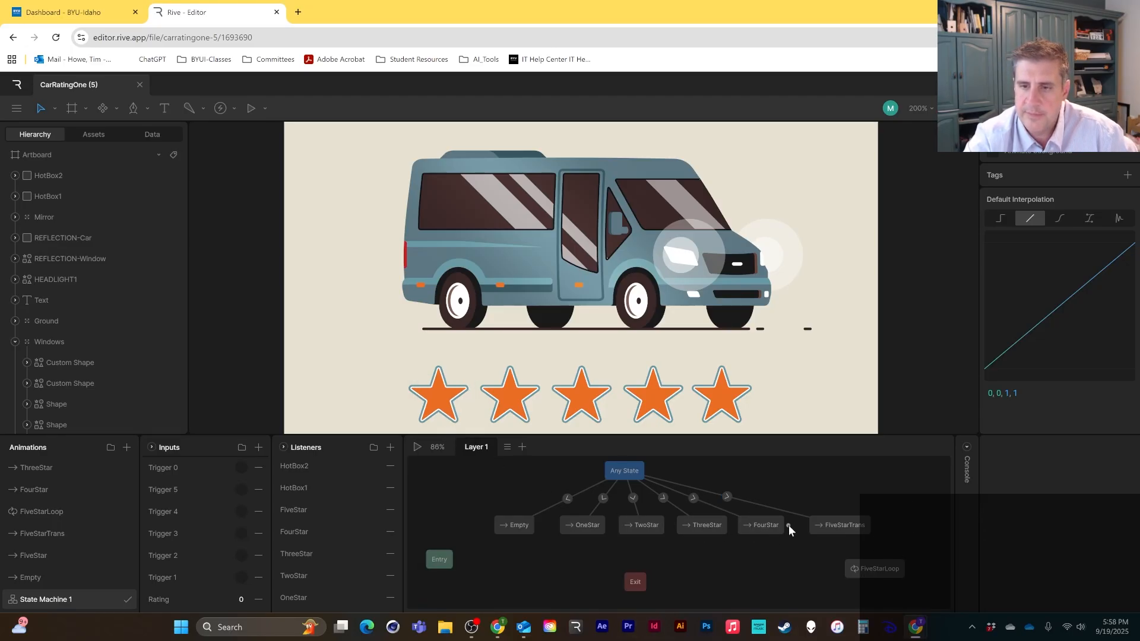
pyautogui.moveTo(860, 537); pyautogui.dragTo(873, 568)
pyautogui.click(855, 545)
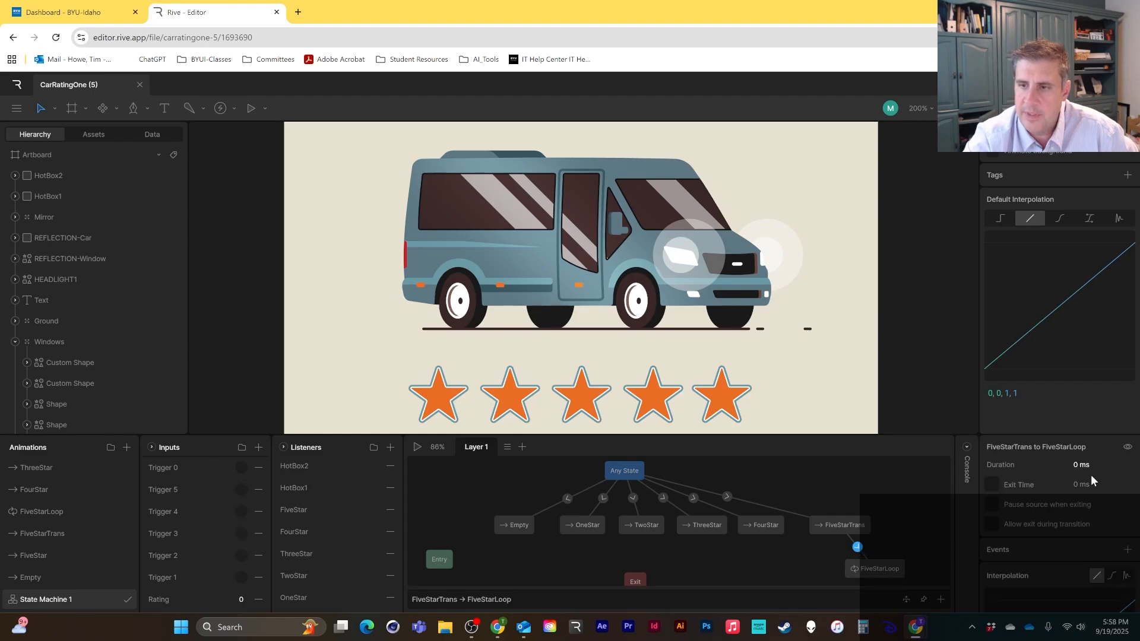
pyautogui.click(1085, 484)
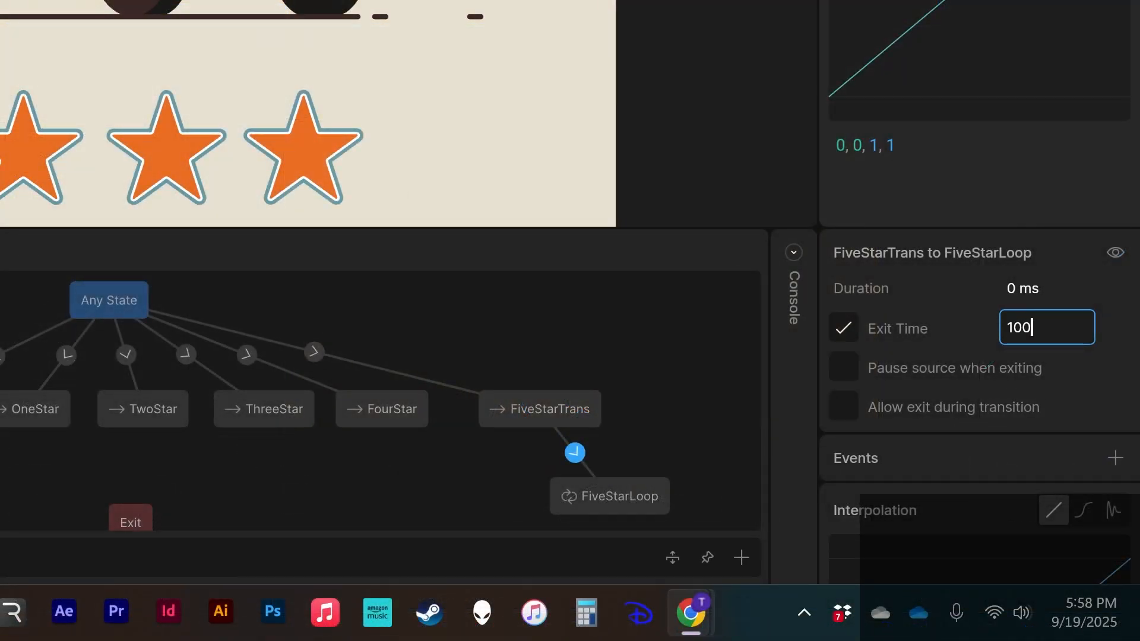
pyautogui.press('Return')
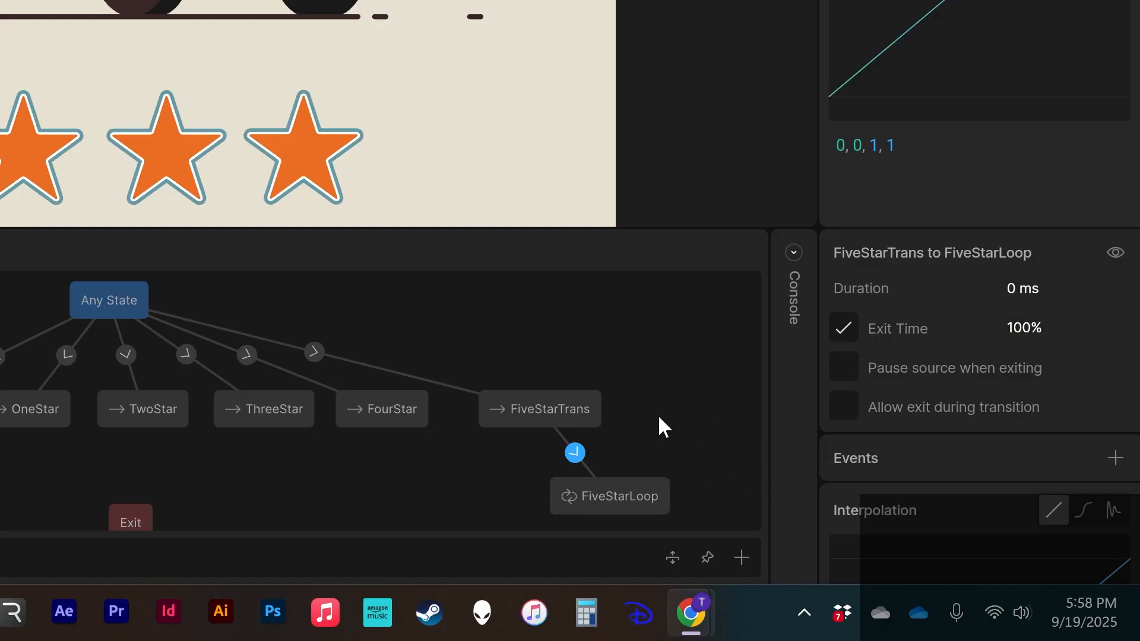
pyautogui.click(643, 380)
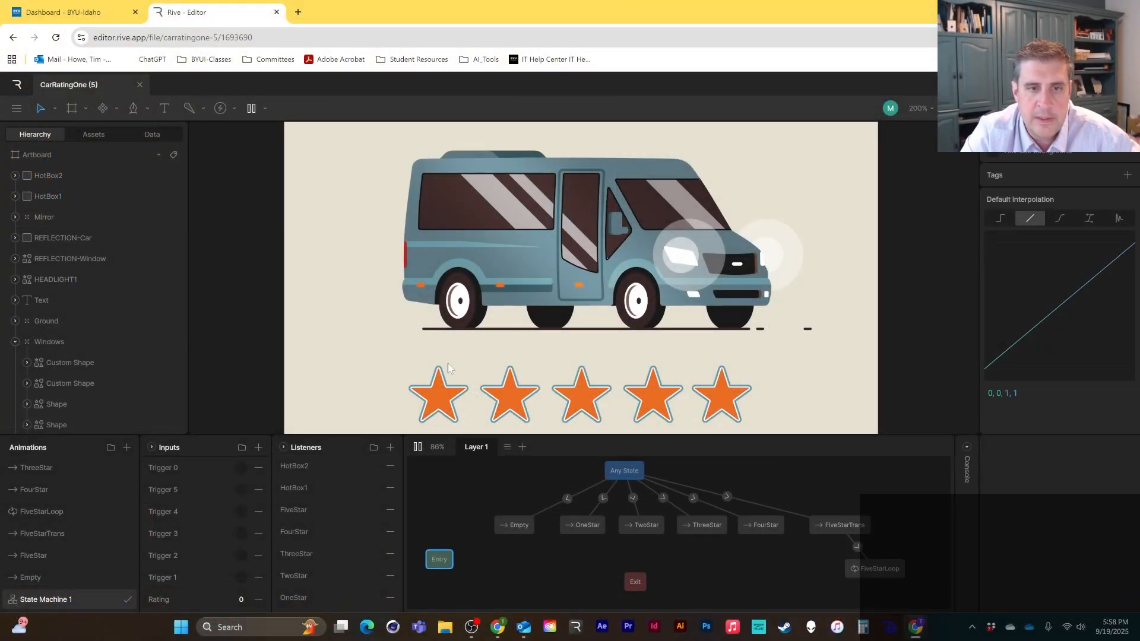
# Step: Run the state machine and test the three-, four- and five-star ratings, watching FiveStarTrans pass into FiveStarLoop
pyautogui.click(592, 404)
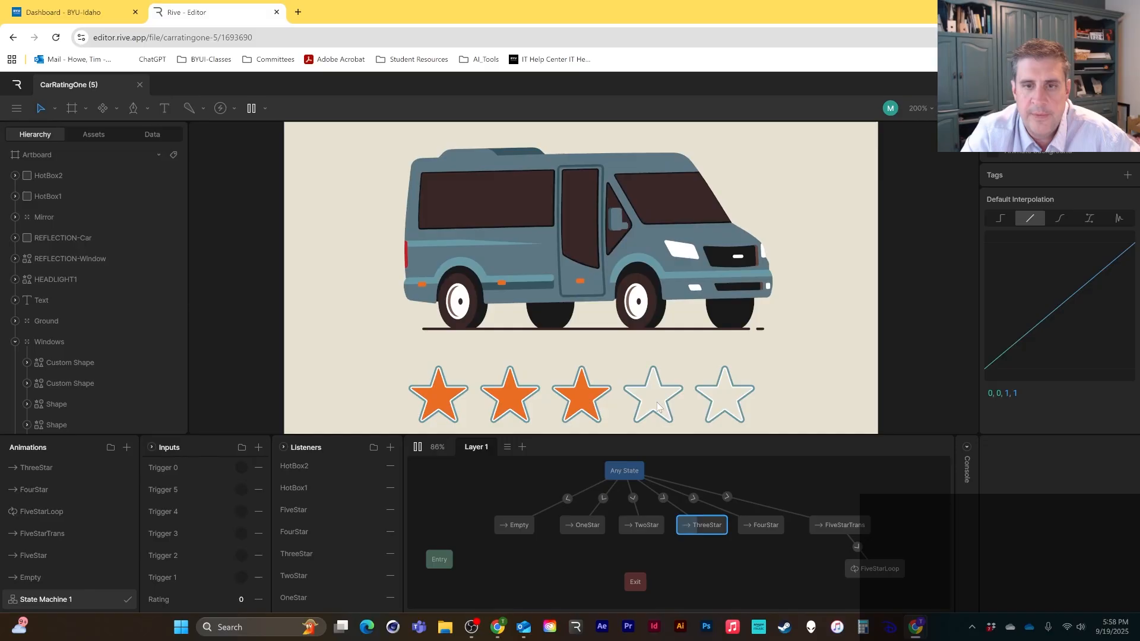
pyautogui.click(653, 397)
pyautogui.click(725, 404)
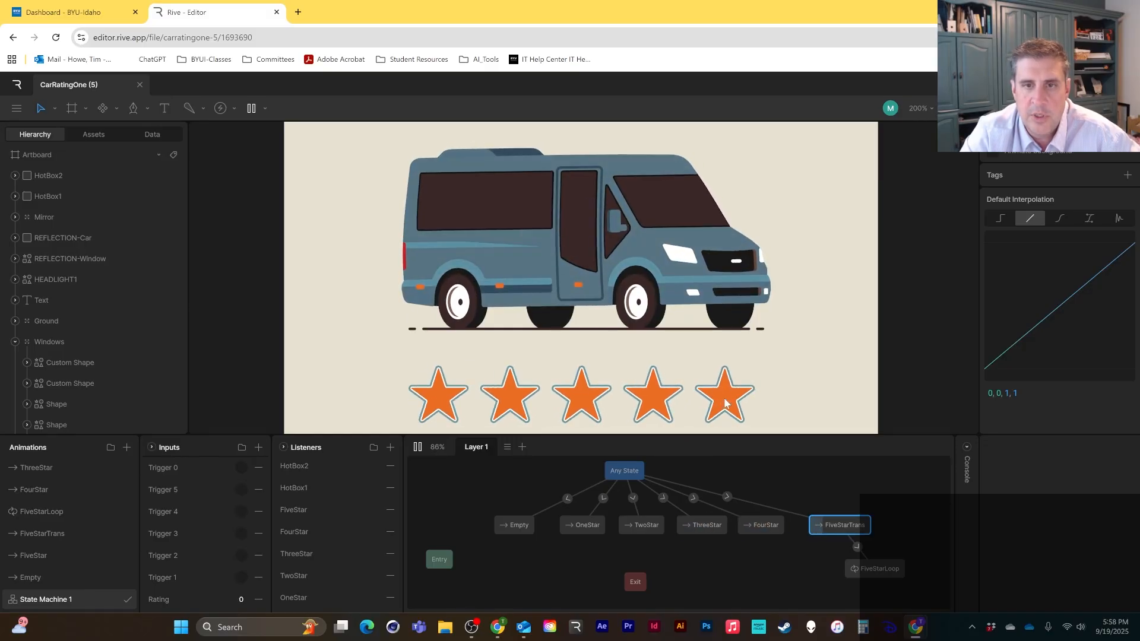
pyautogui.click(725, 404)
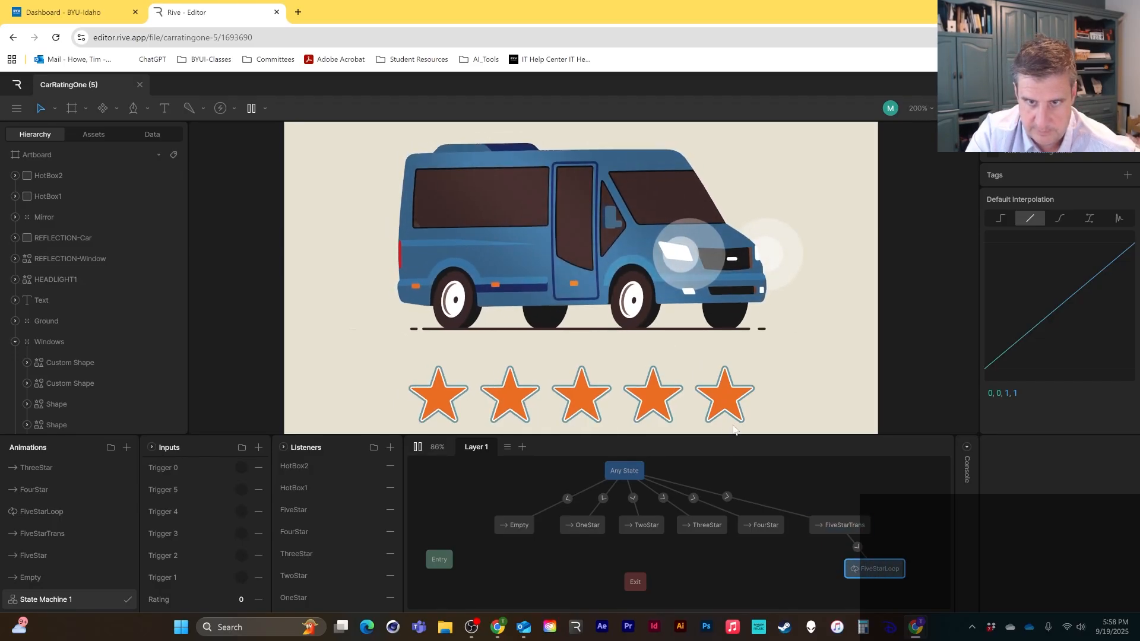
# Step: Alternate repeatedly between resetting to Empty through the van area and giving five stars, and stop the state machine
pyautogui.click(626, 210)
pyautogui.click(725, 389)
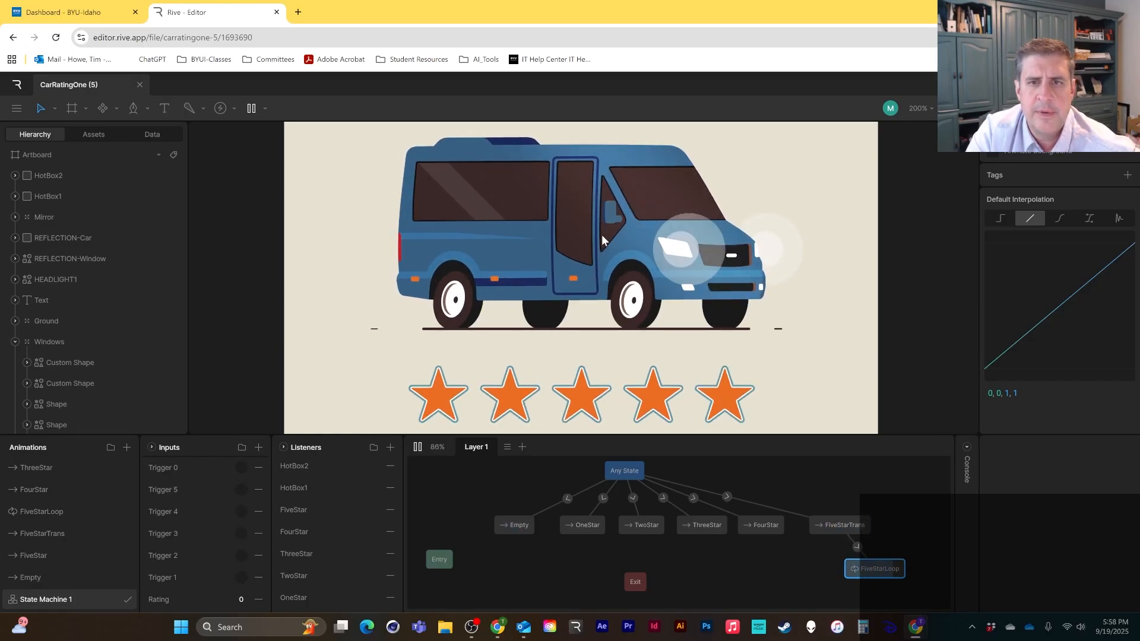
pyautogui.click(601, 234)
pyautogui.click(732, 409)
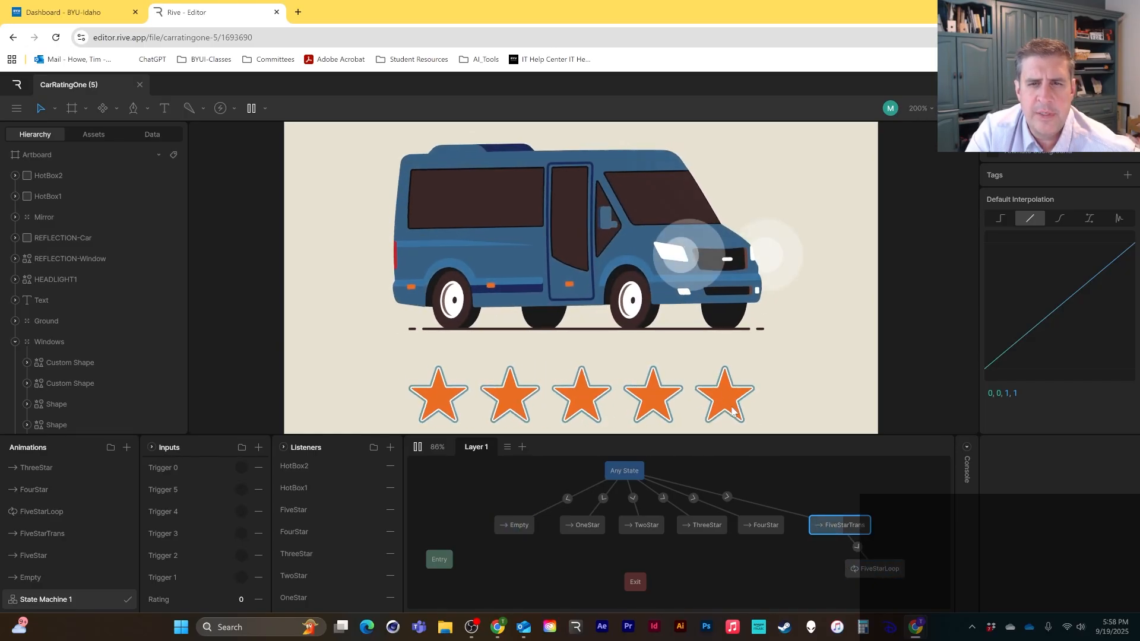
pyautogui.click(588, 233)
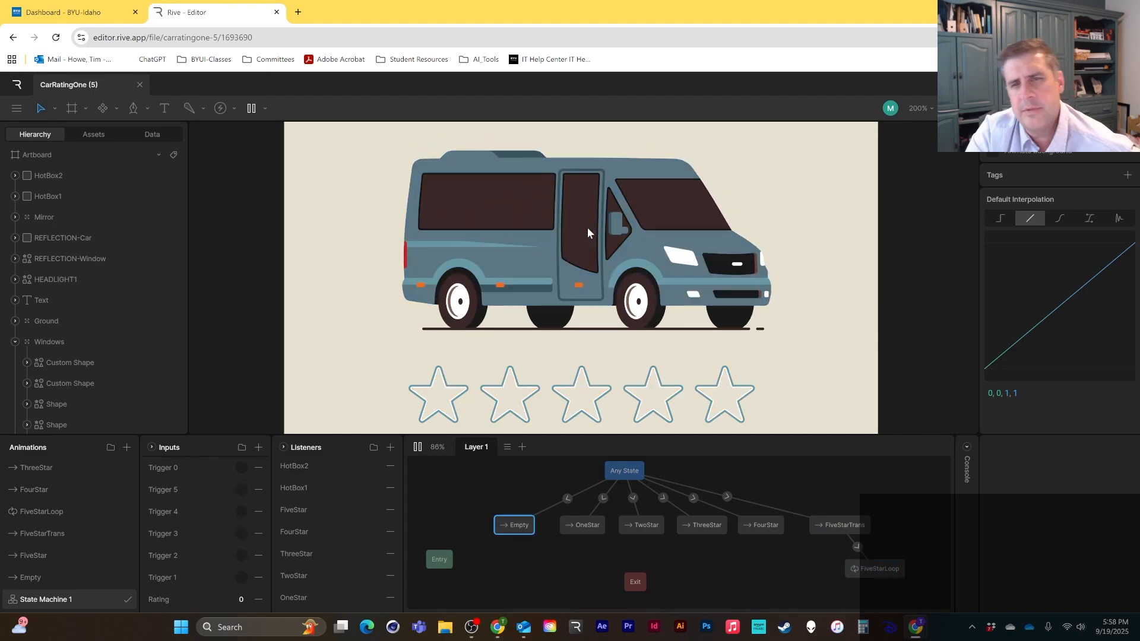
pyautogui.click(714, 396)
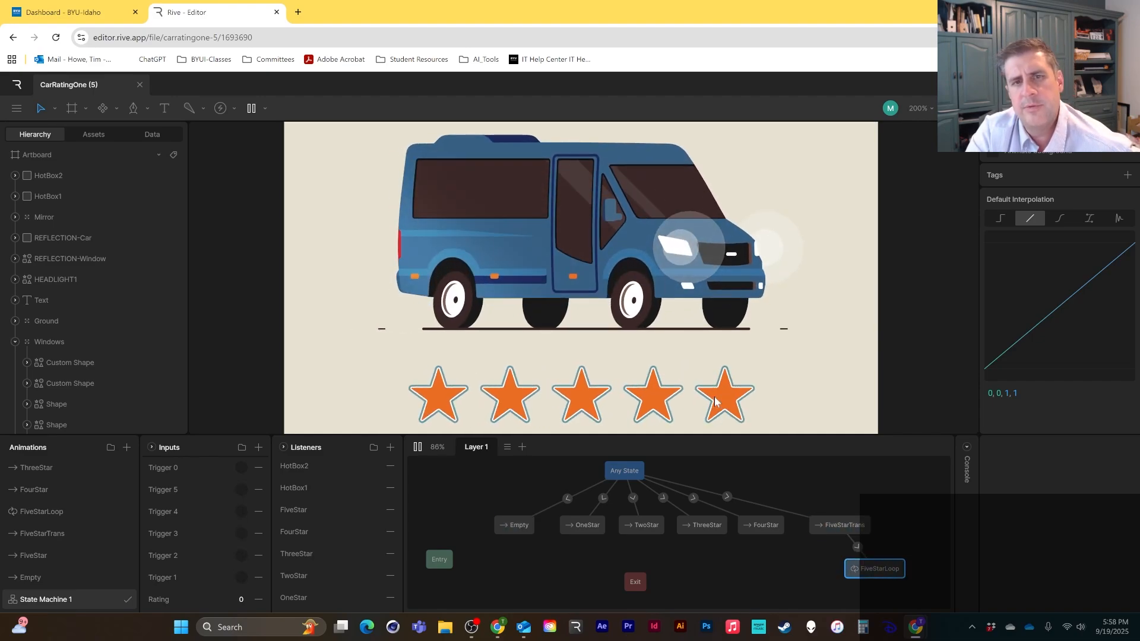
pyautogui.click(703, 383)
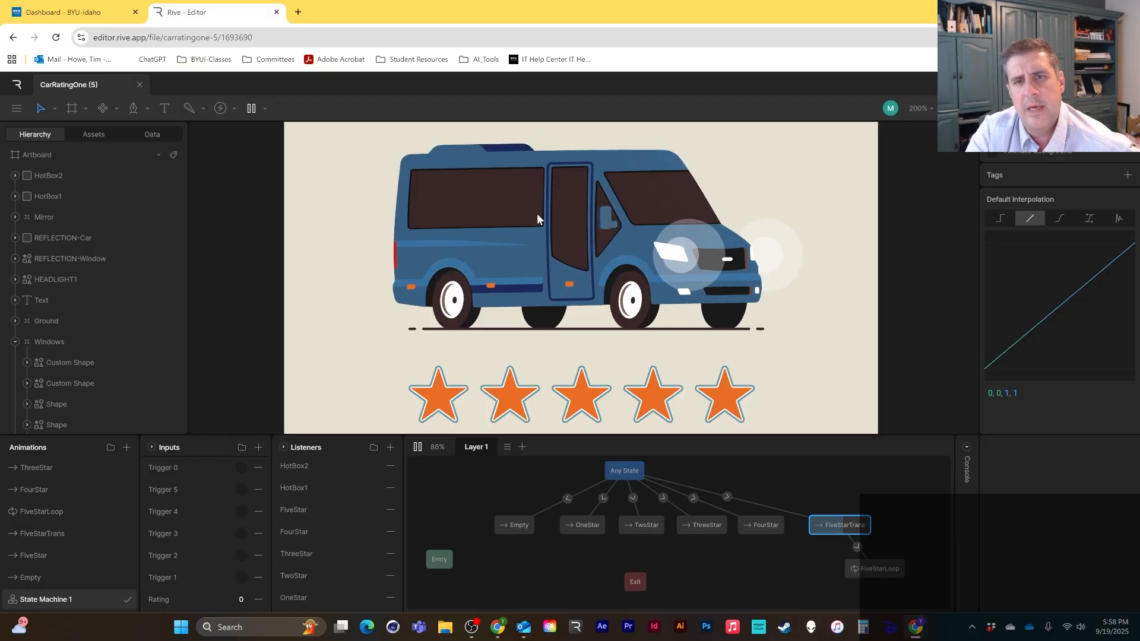
pyautogui.click(557, 222)
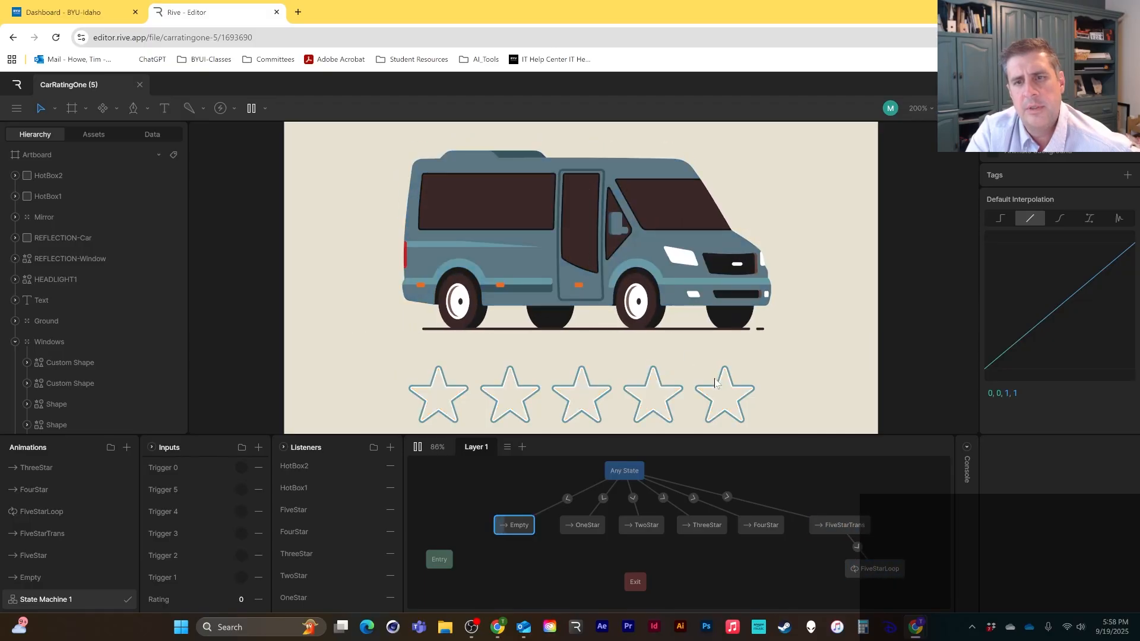
pyautogui.click(727, 405)
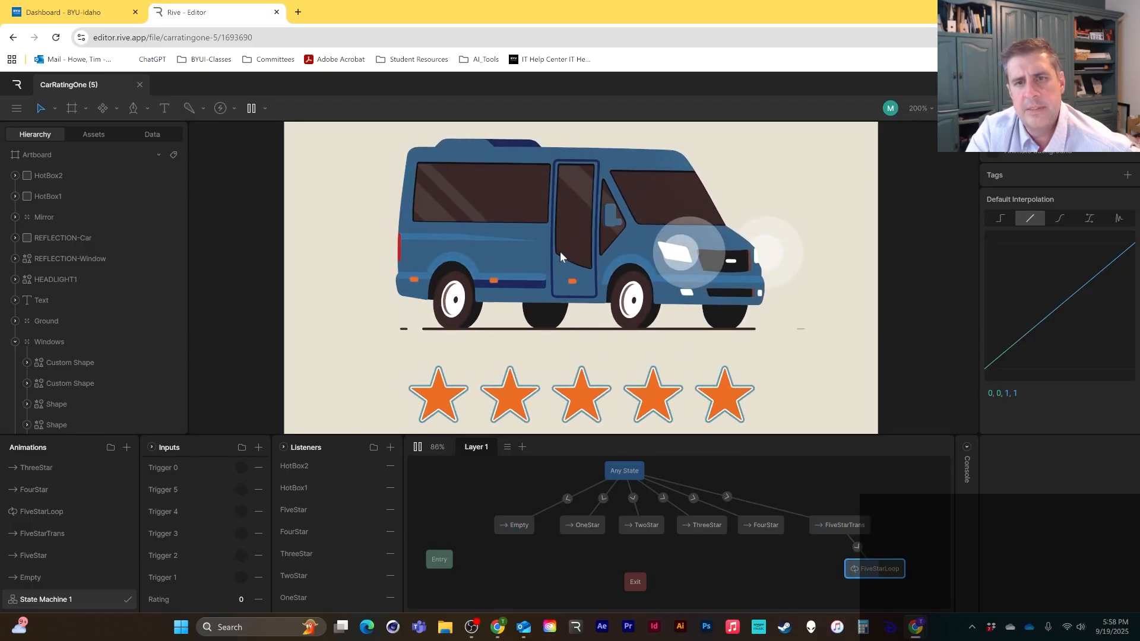
pyautogui.click(560, 250)
pyautogui.click(728, 401)
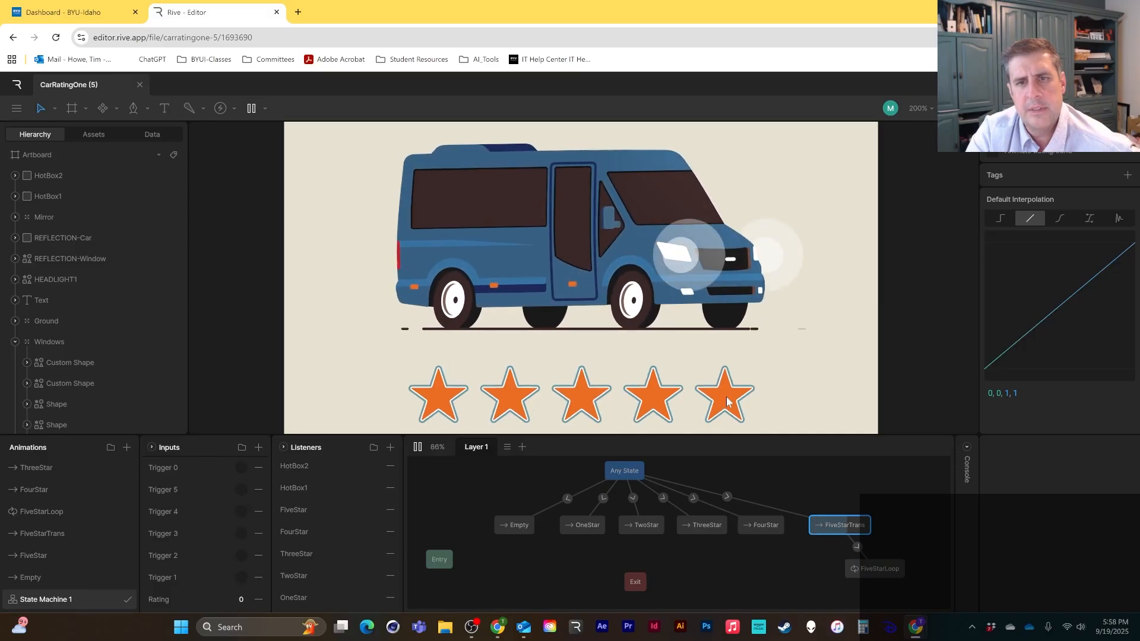
pyautogui.click(612, 302)
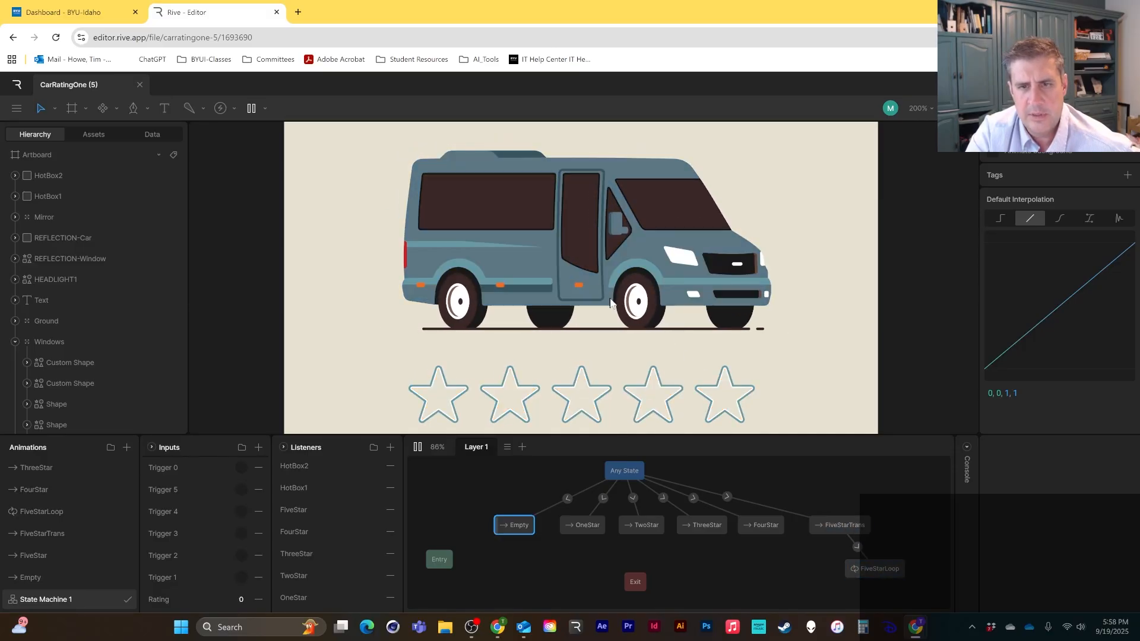
pyautogui.click(718, 402)
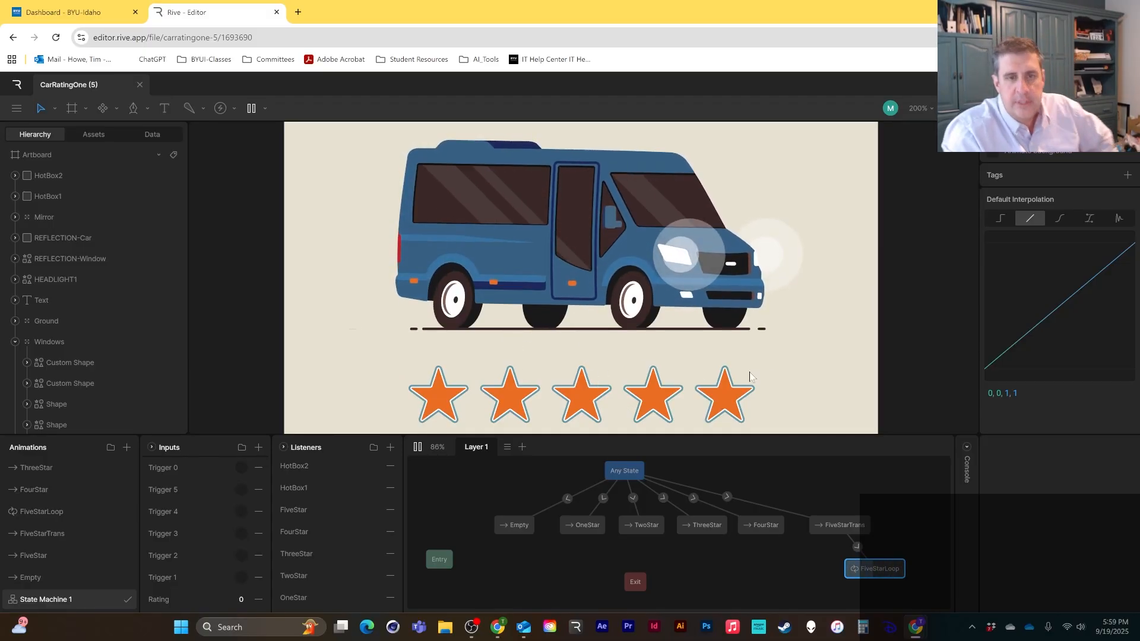
pyautogui.click(417, 447)
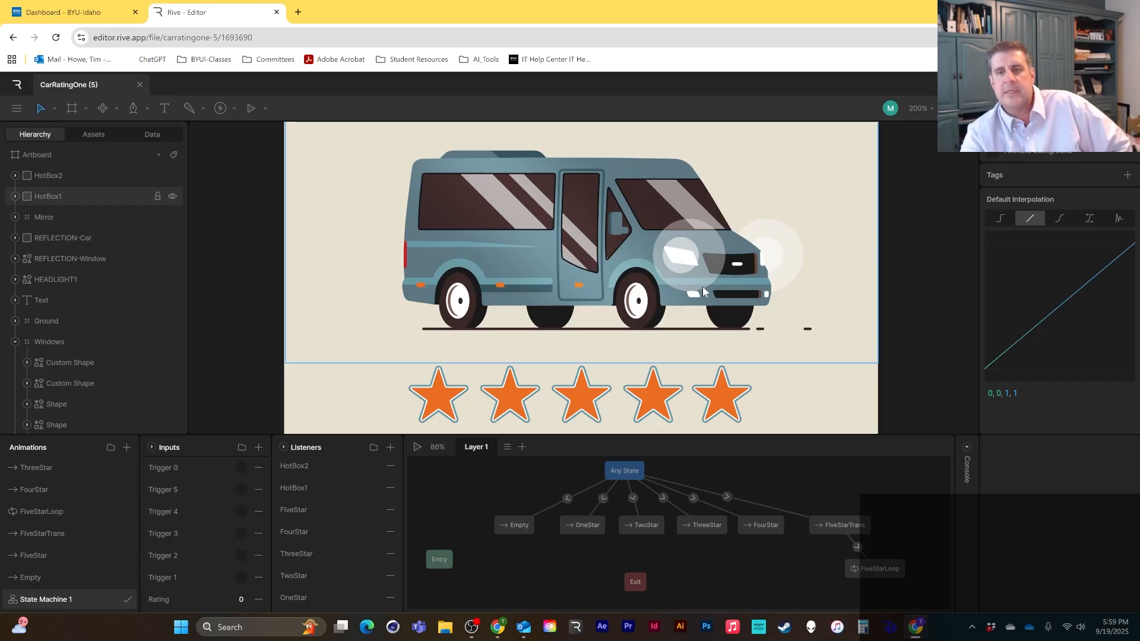
# Step: Move the Entry state up so it lines up beside Empty in the graph
pyautogui.click(859, 524)
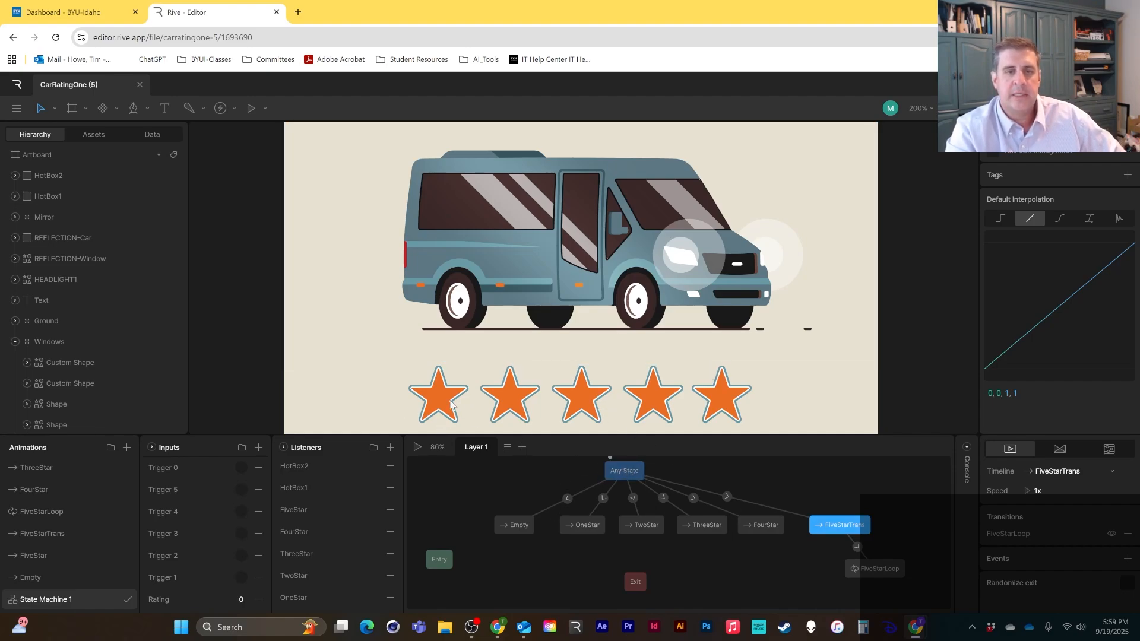
pyautogui.moveTo(442, 563); pyautogui.dragTo(444, 528)
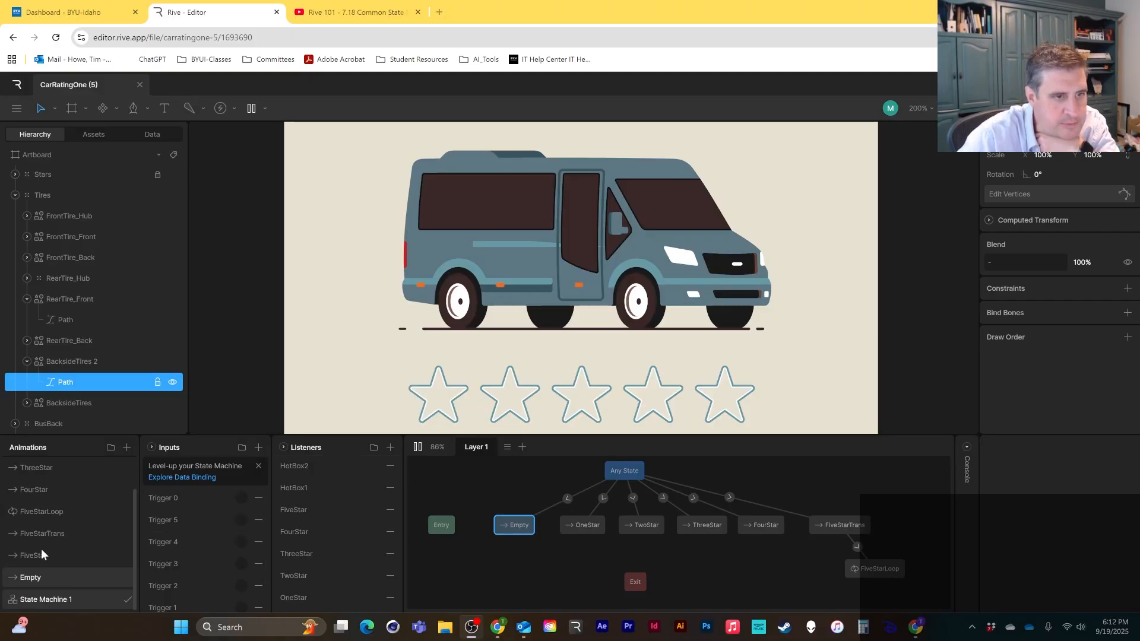
# Step: Examine the vertex keys of the BacksideTires 2 path in the ThreeStar animation with all vertices selected, and return to State Machine 1
pyautogui.click(38, 474)
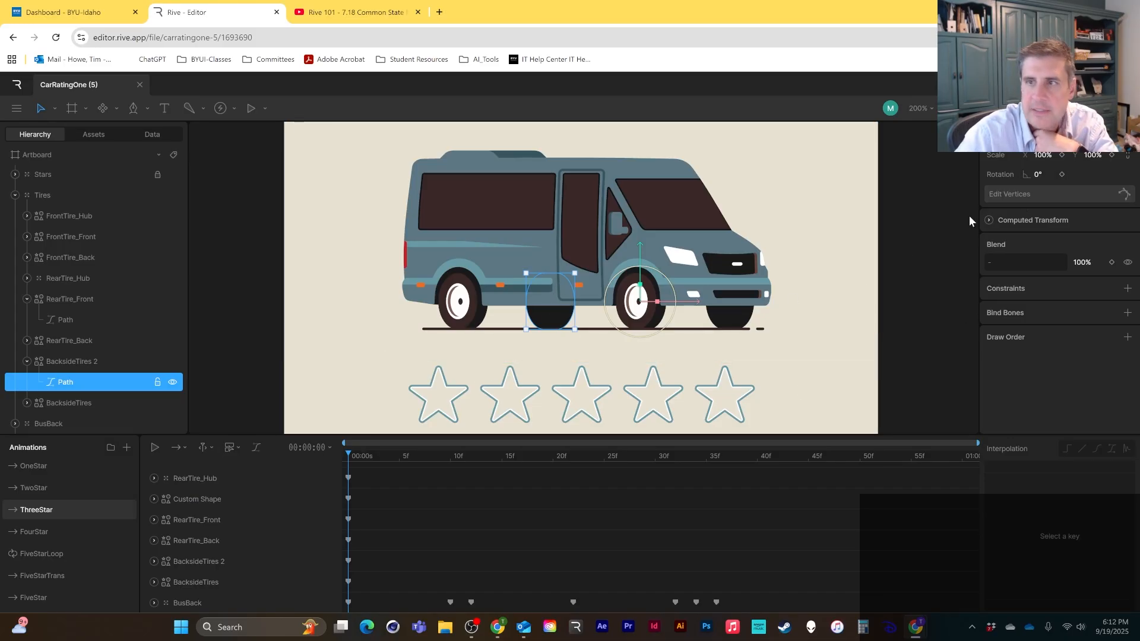
pyautogui.click(1006, 196)
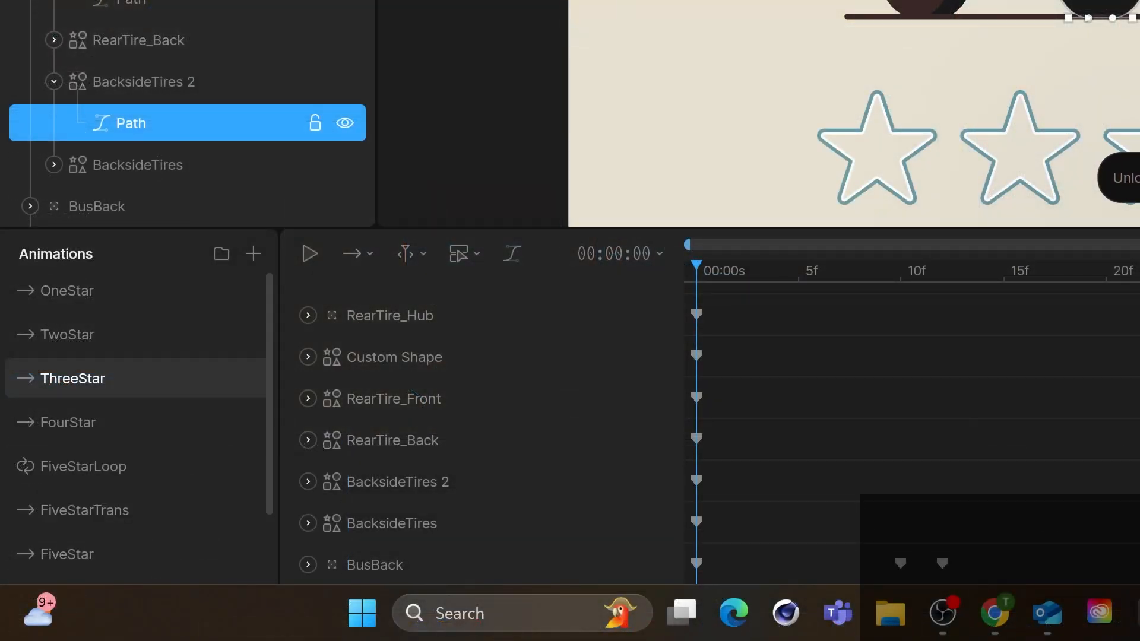
pyautogui.hotkey('ctrl', 'a')
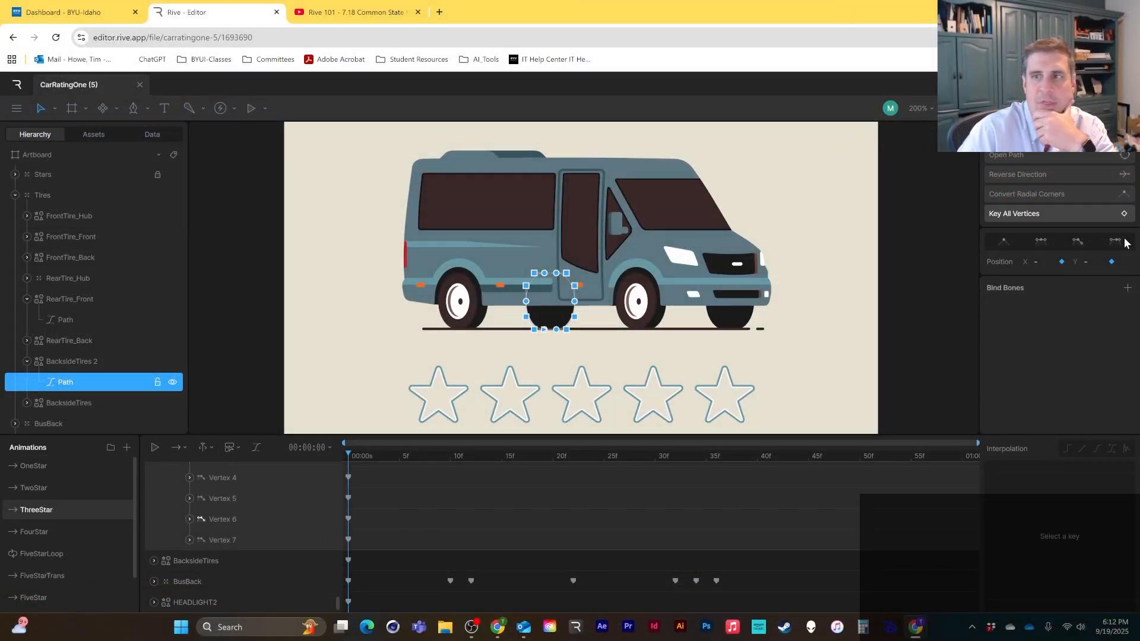
pyautogui.click(1060, 136)
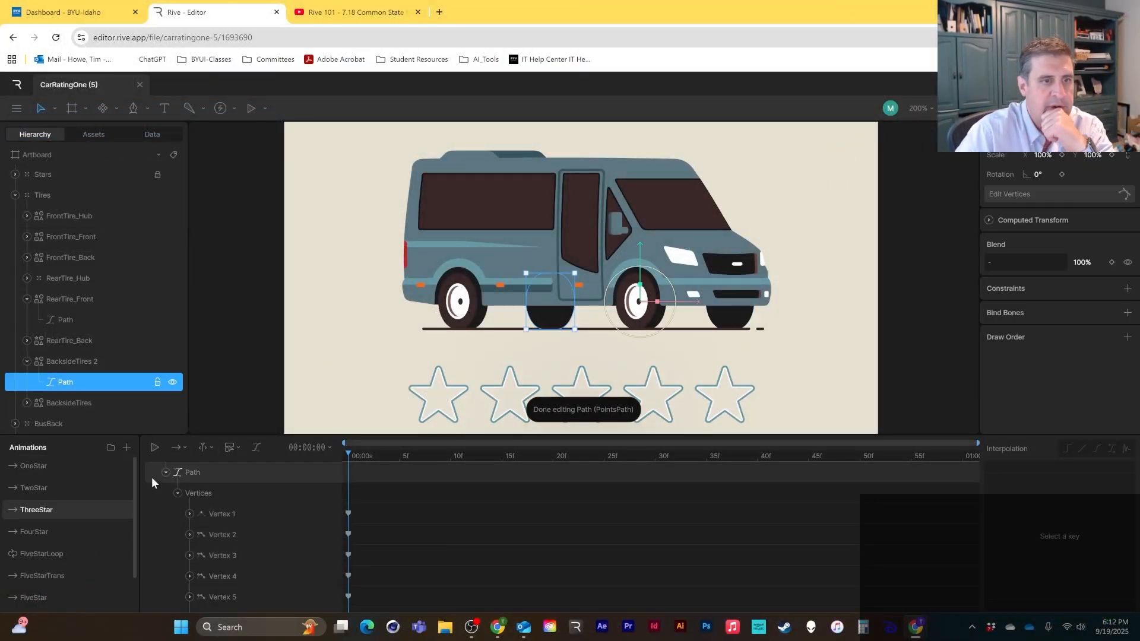
pyautogui.scroll(-1, 57, 588)
pyautogui.click(54, 598)
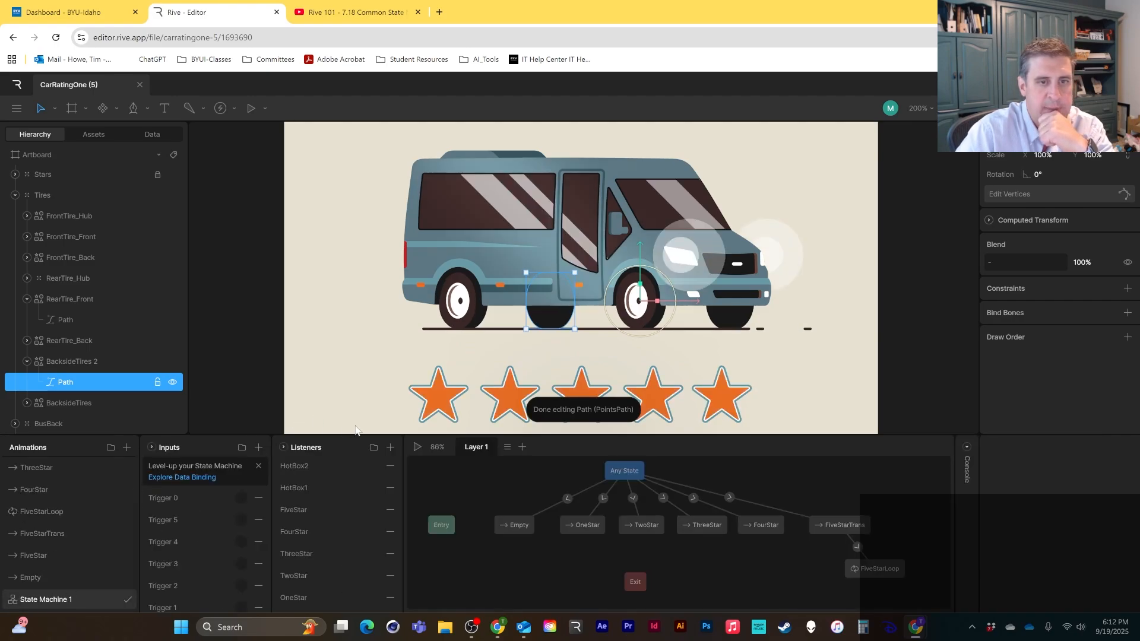
# Step: Run the state machine and test the ratings from two to five stars in ascending order
pyautogui.click(418, 448)
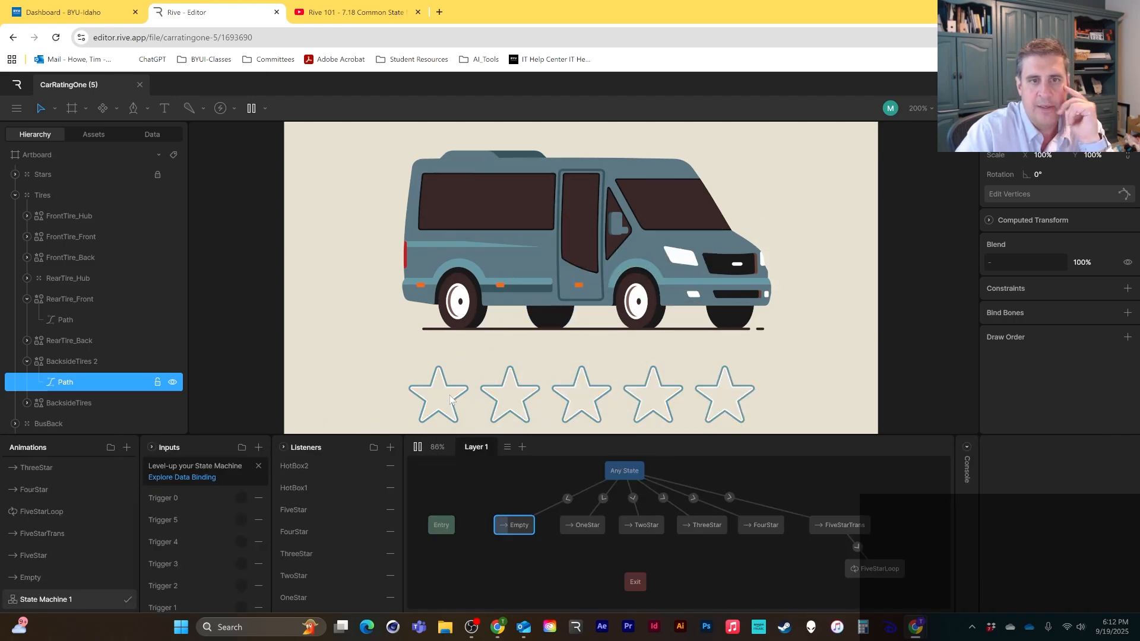
pyautogui.click(517, 397)
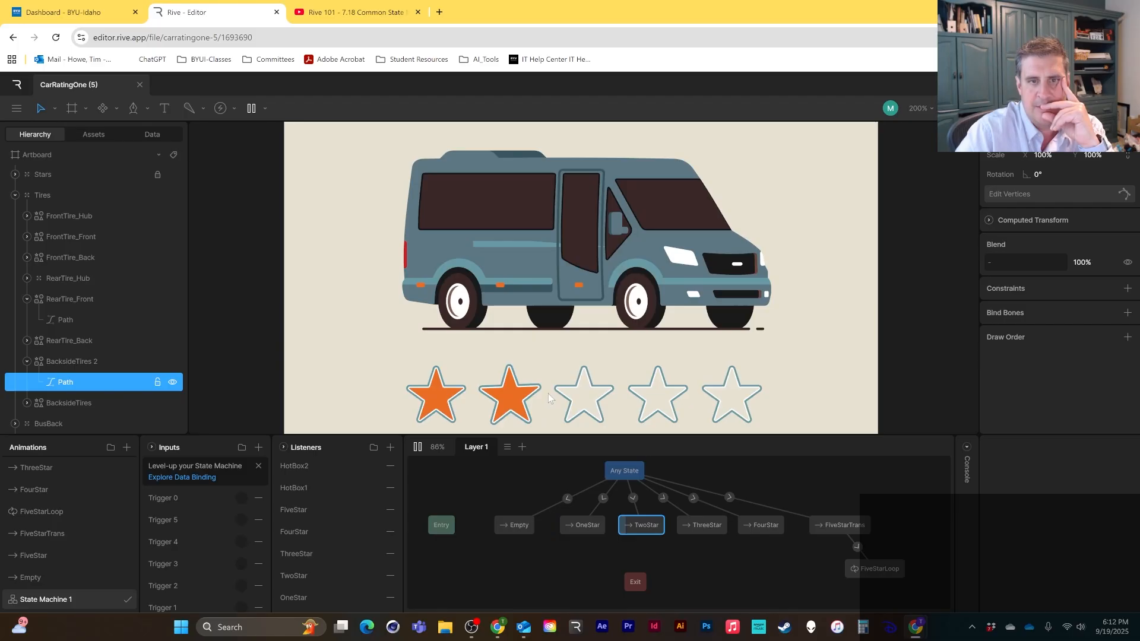
pyautogui.click(587, 400)
pyautogui.click(657, 405)
pyautogui.click(750, 404)
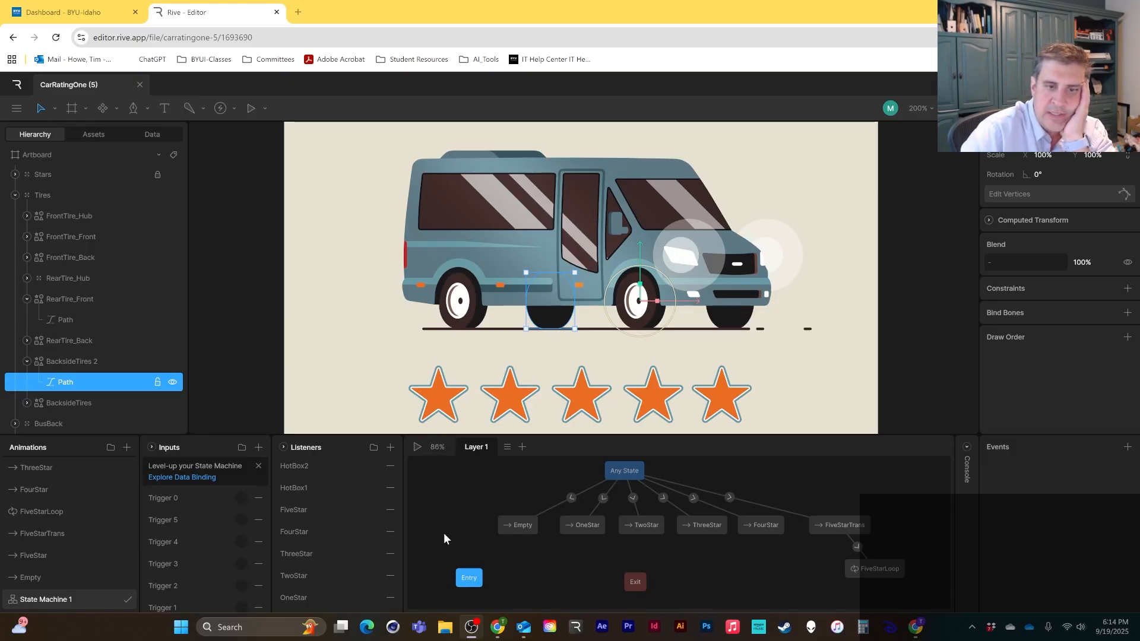
# Step: Arrange Entry and Empty in one row with Any State and add a transition from Entry to Empty
pyautogui.moveTo(473, 583); pyautogui.dragTo(526, 469)
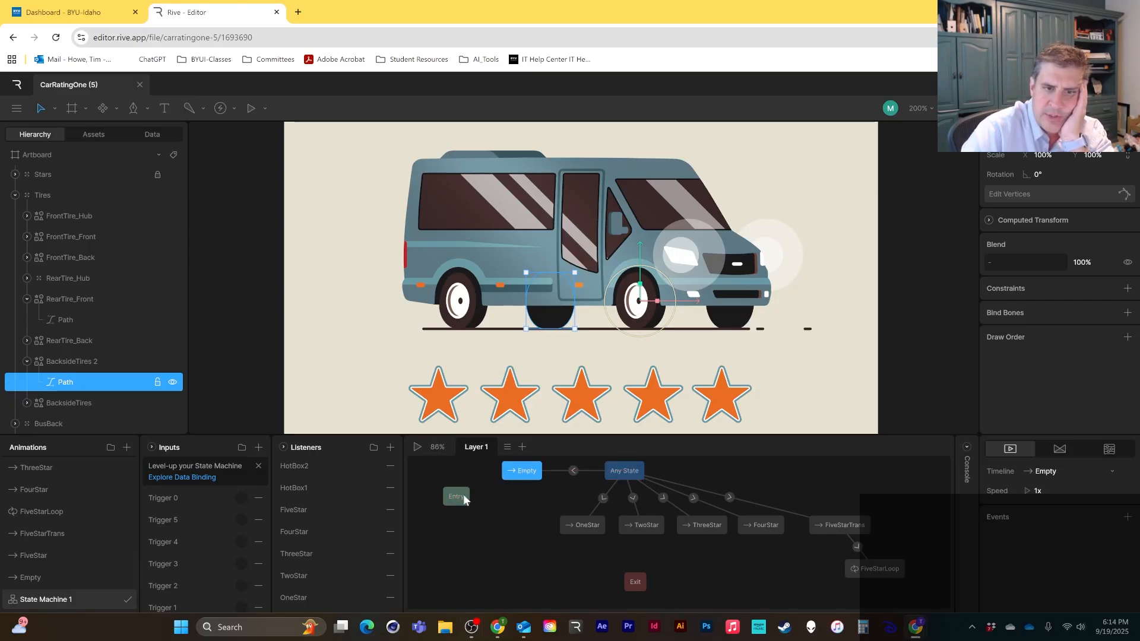
pyautogui.moveTo(460, 497); pyautogui.dragTo(527, 473)
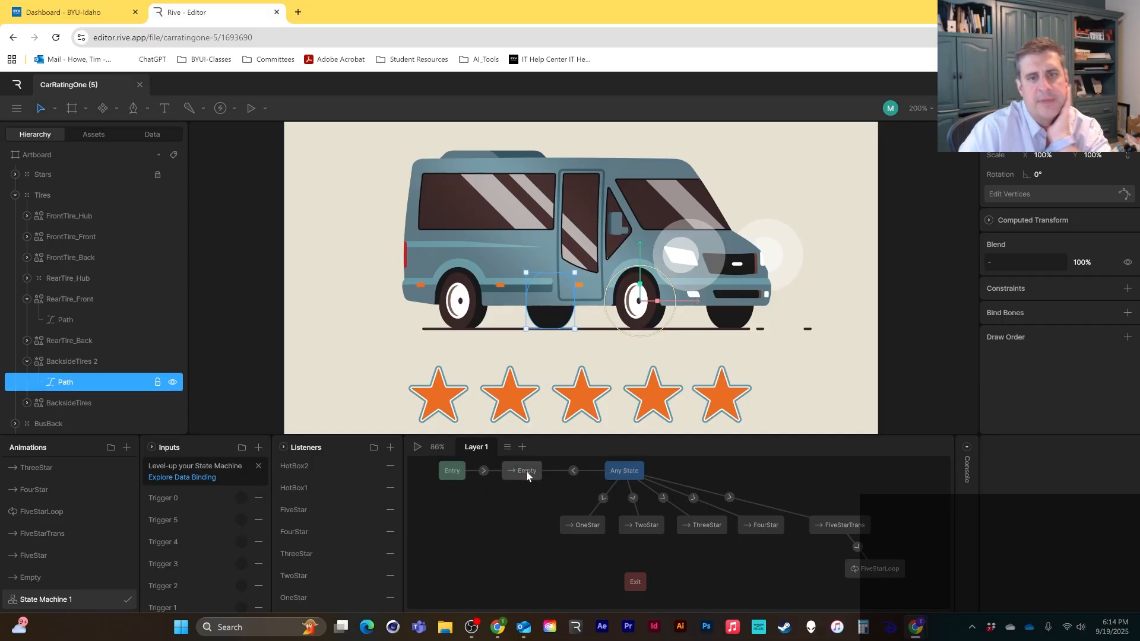
# Step: Add a condition to the Any State to Empty transition so that it fires on Trigger 0
pyautogui.click(573, 472)
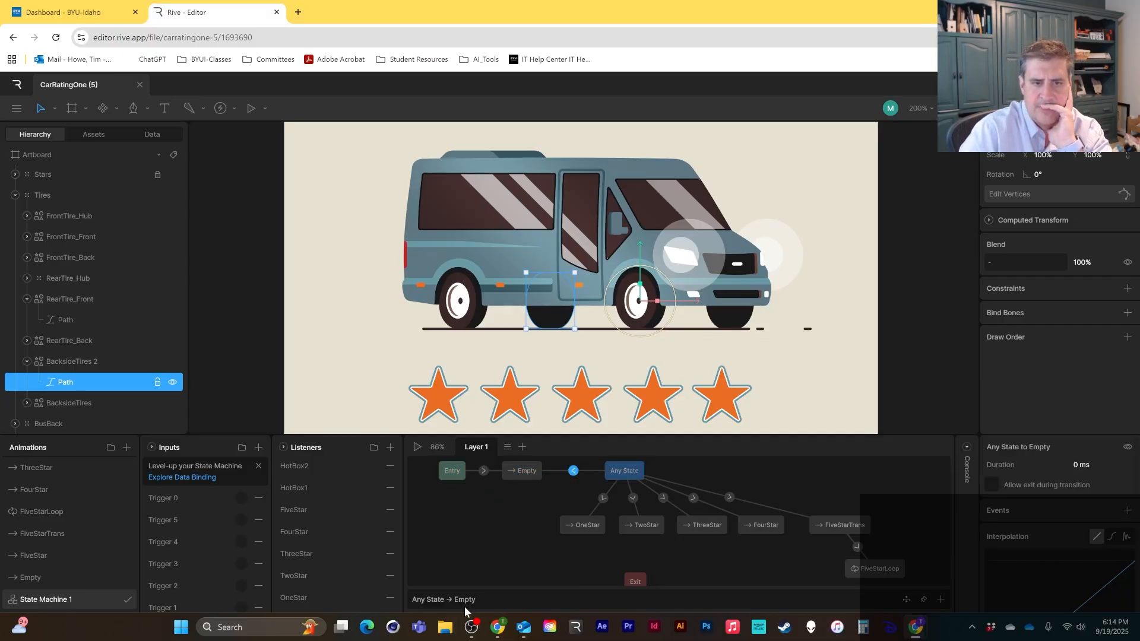
pyautogui.click(603, 499)
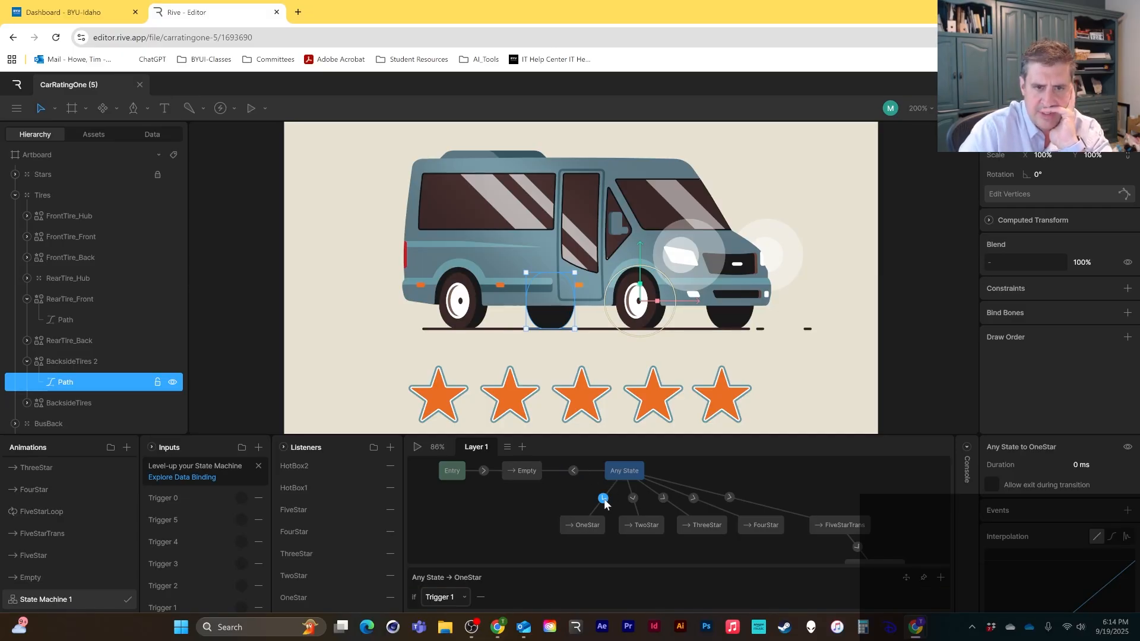
pyautogui.click(573, 471)
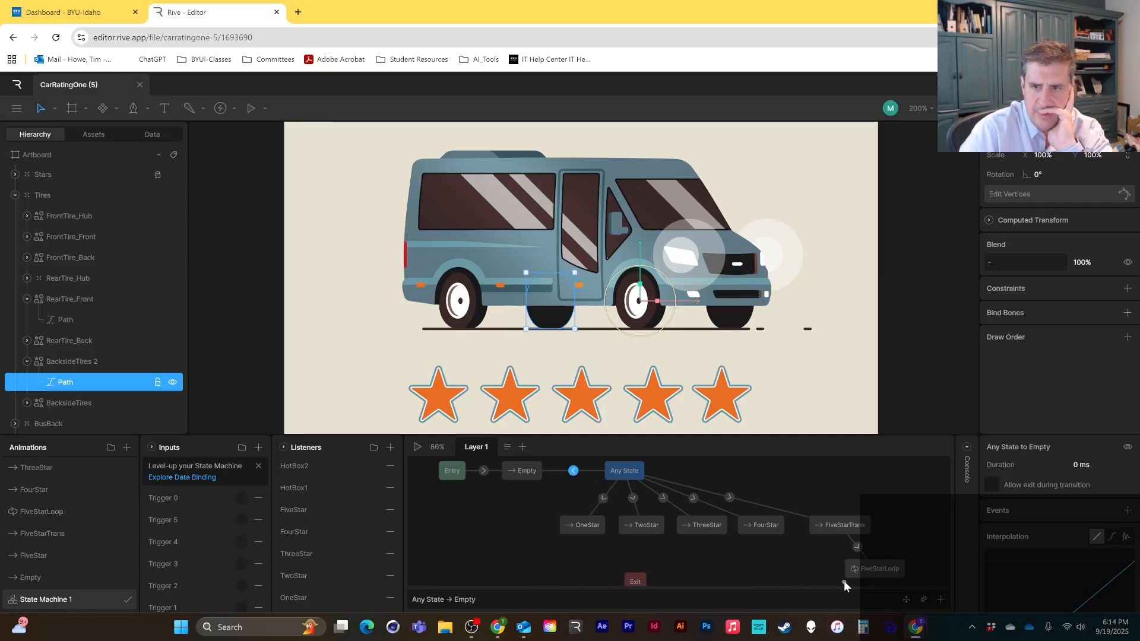
pyautogui.click(941, 601)
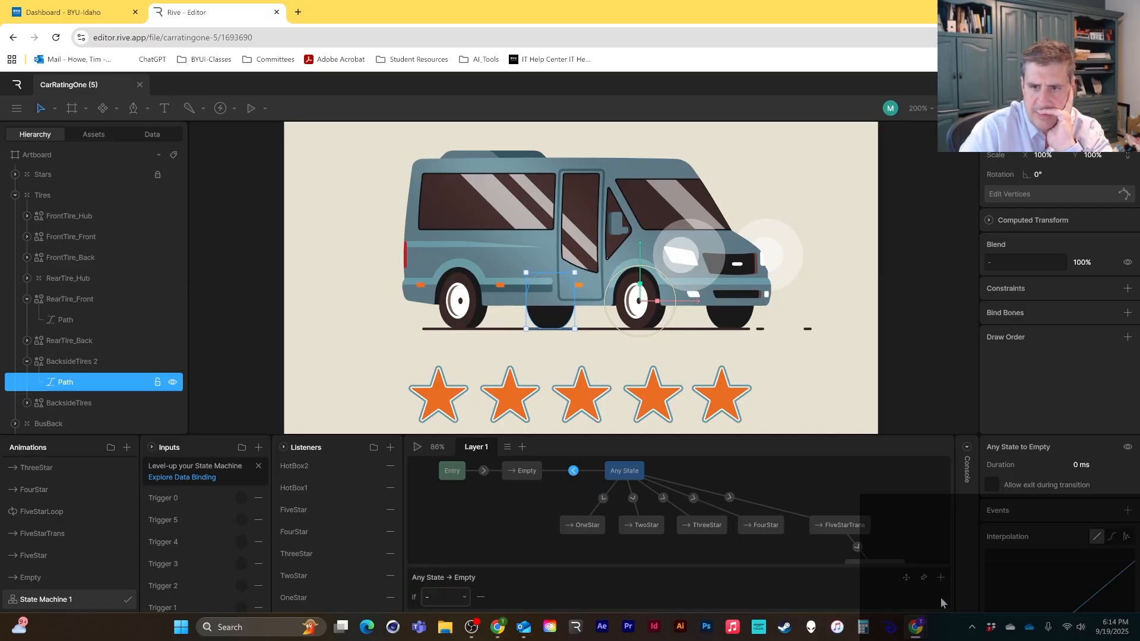
pyautogui.click(464, 596)
pyautogui.click(445, 406)
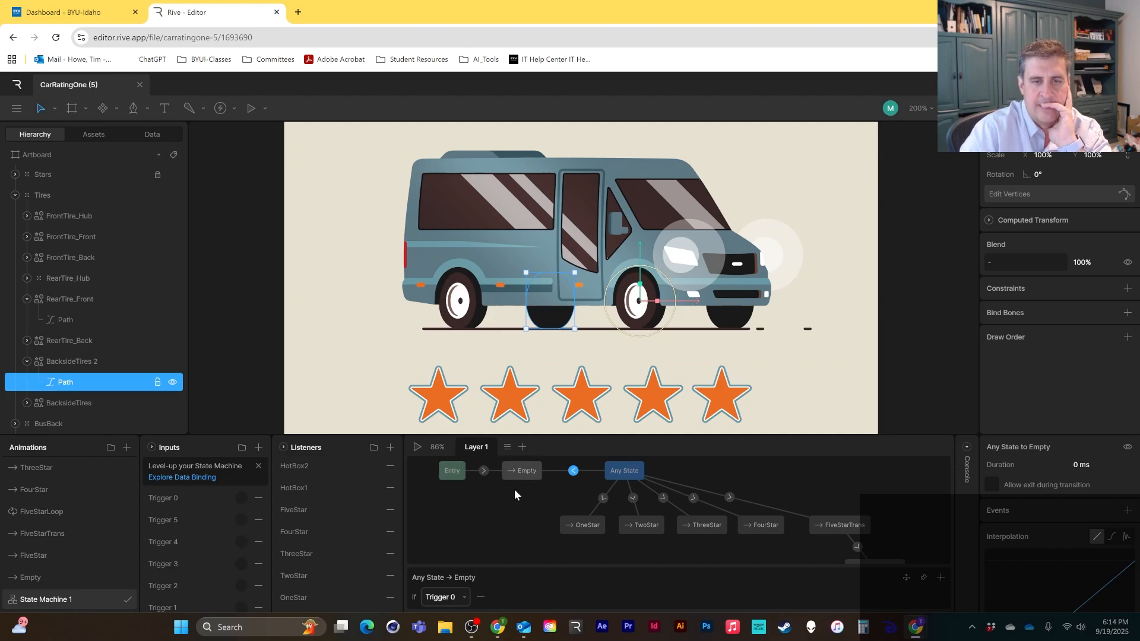
pyautogui.click(455, 472)
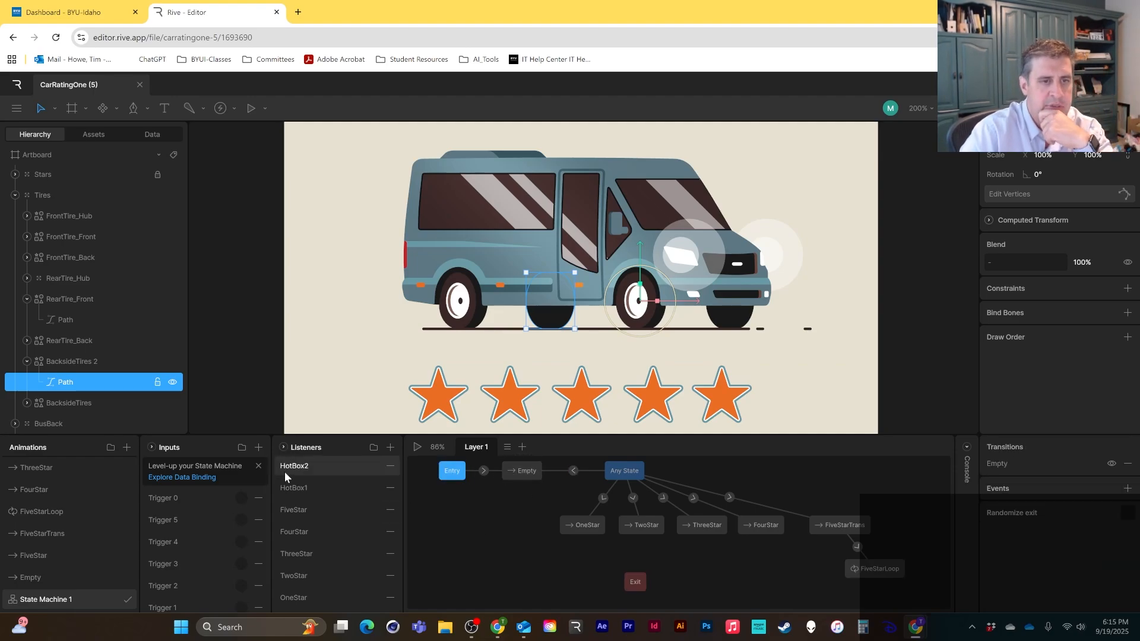
# Step: Run the state machine, test the three-, two-, one- and five-star ratings, and reset the rating to Empty from outside the stars
pyautogui.click(418, 447)
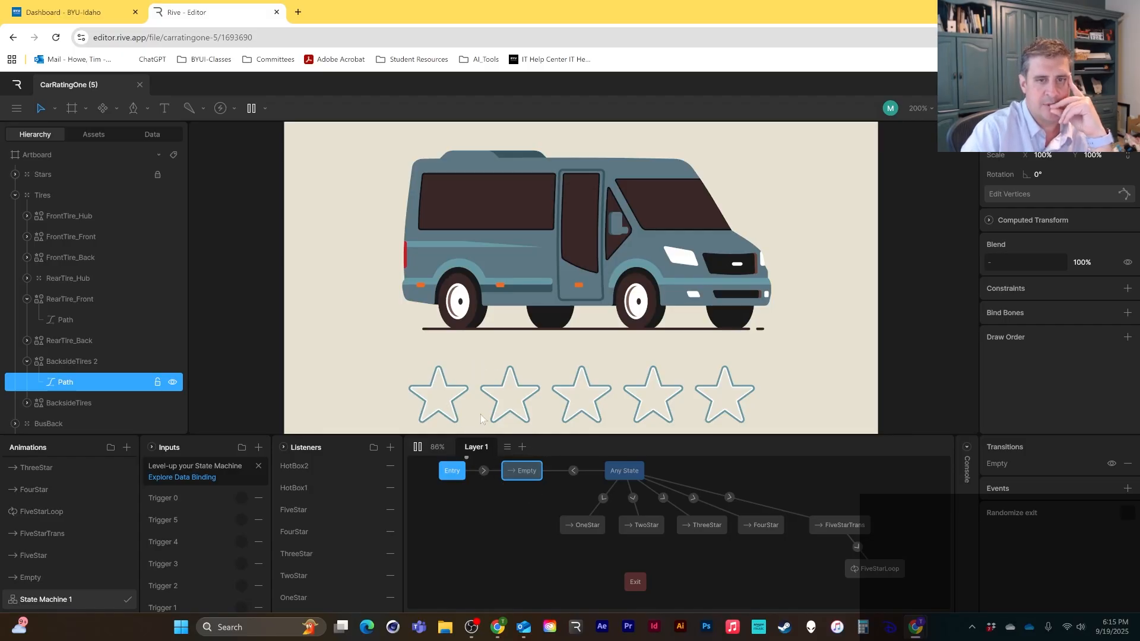
pyautogui.click(578, 408)
pyautogui.click(513, 406)
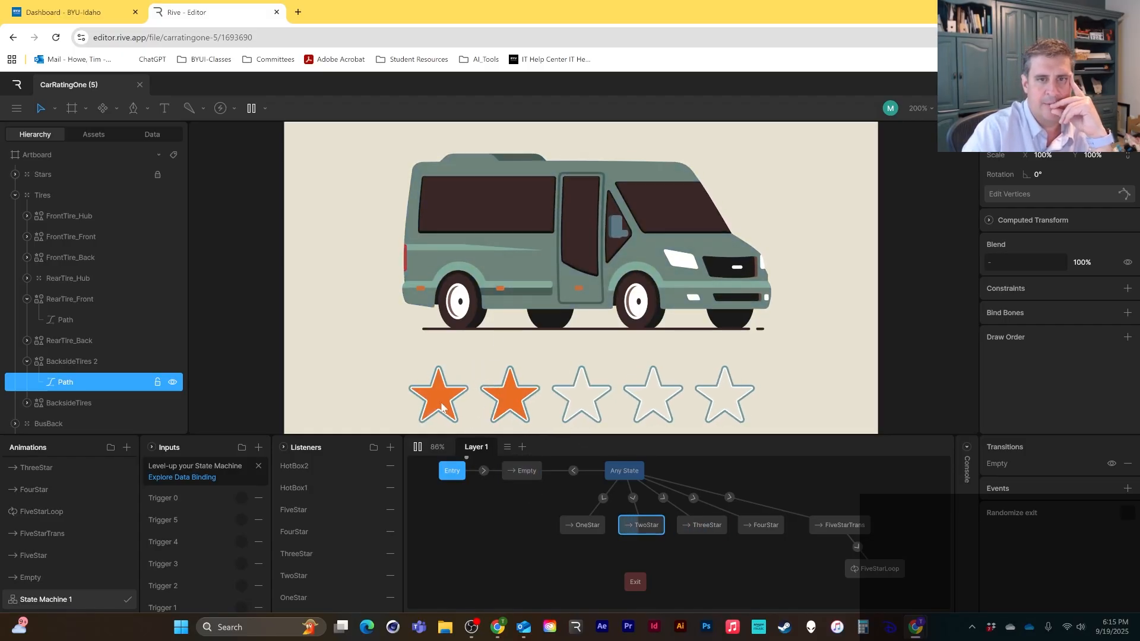
pyautogui.click(439, 397)
pyautogui.click(715, 400)
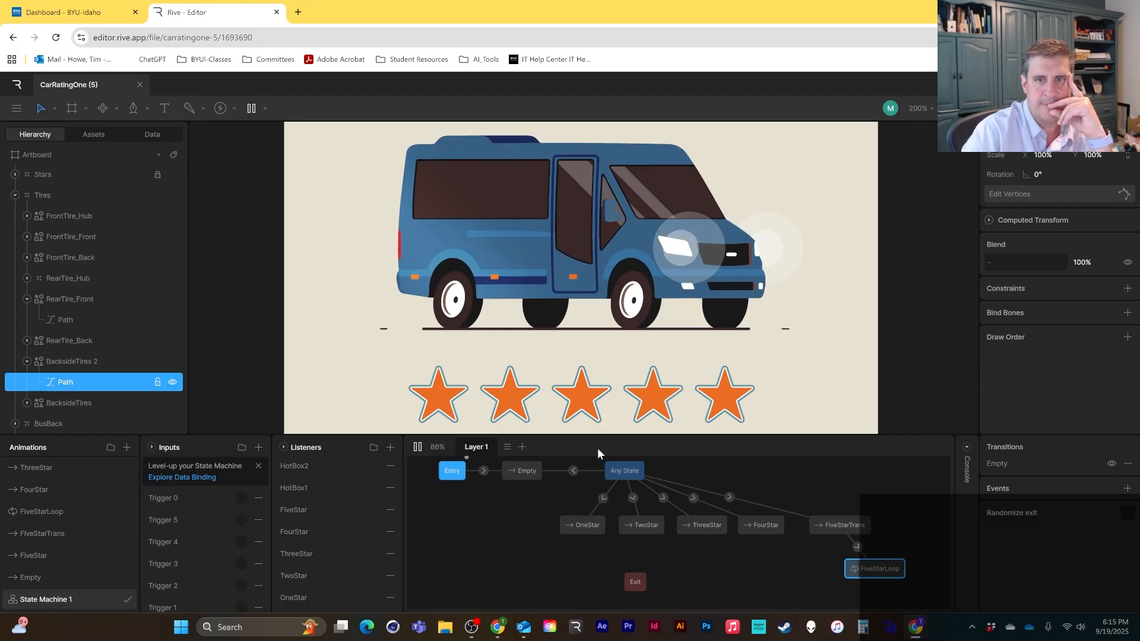
pyautogui.click(484, 240)
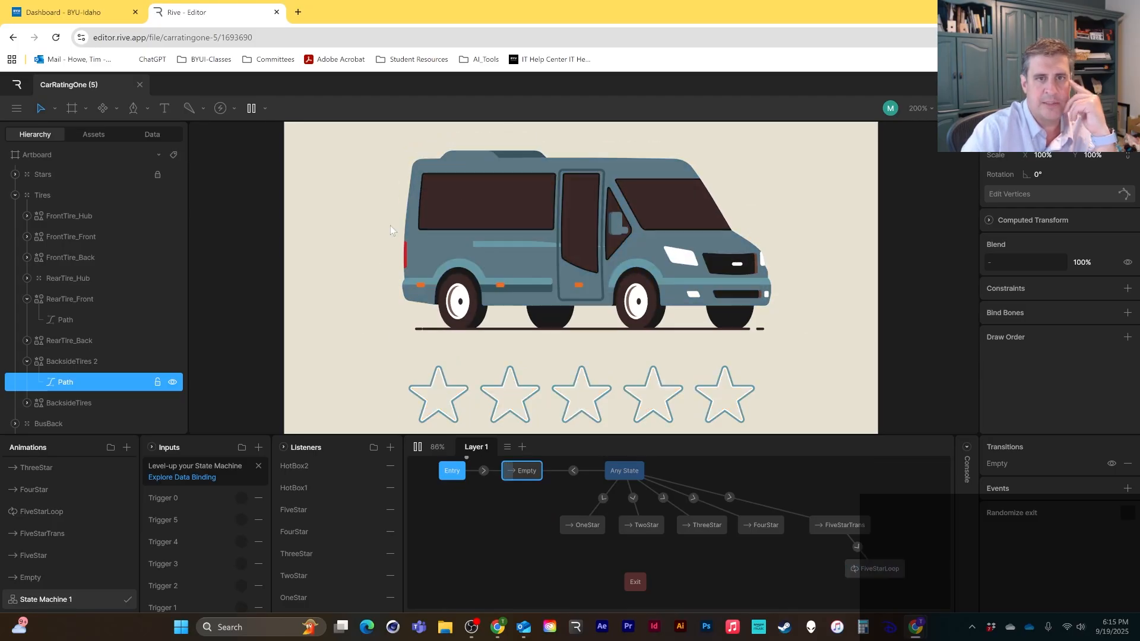
# Step: Return to State Machine 1, run it, test the five-star rating and stop playback
pyautogui.scroll(-1, 380, 311)
pyautogui.scroll(-2, 382, 314)
pyautogui.scroll(1, 381, 315)
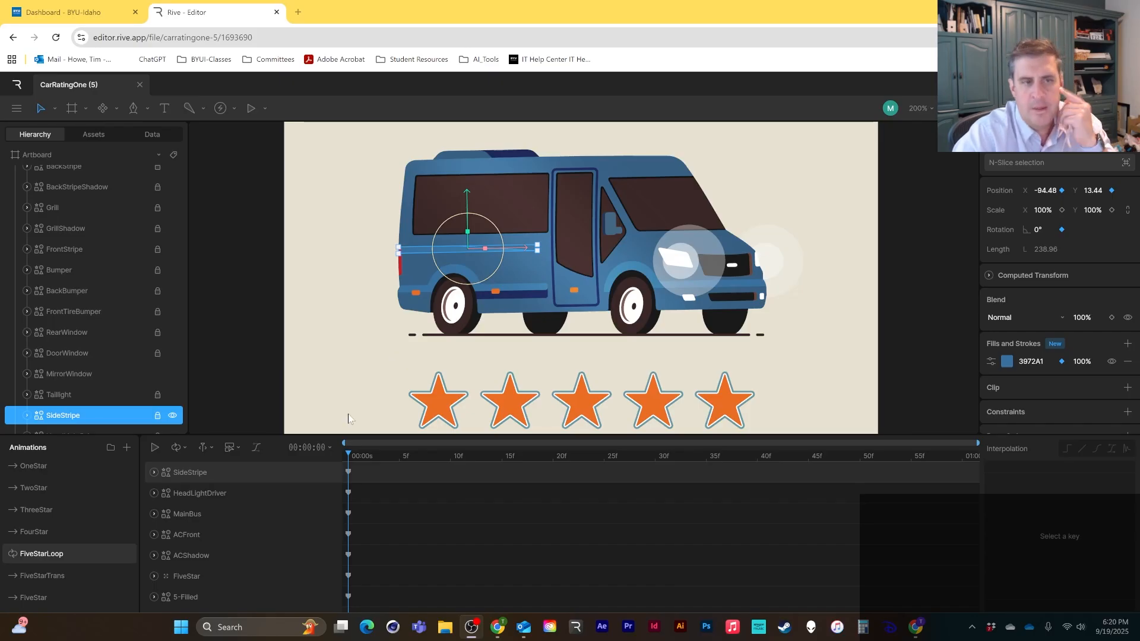
pyautogui.scroll(-2, 35, 579)
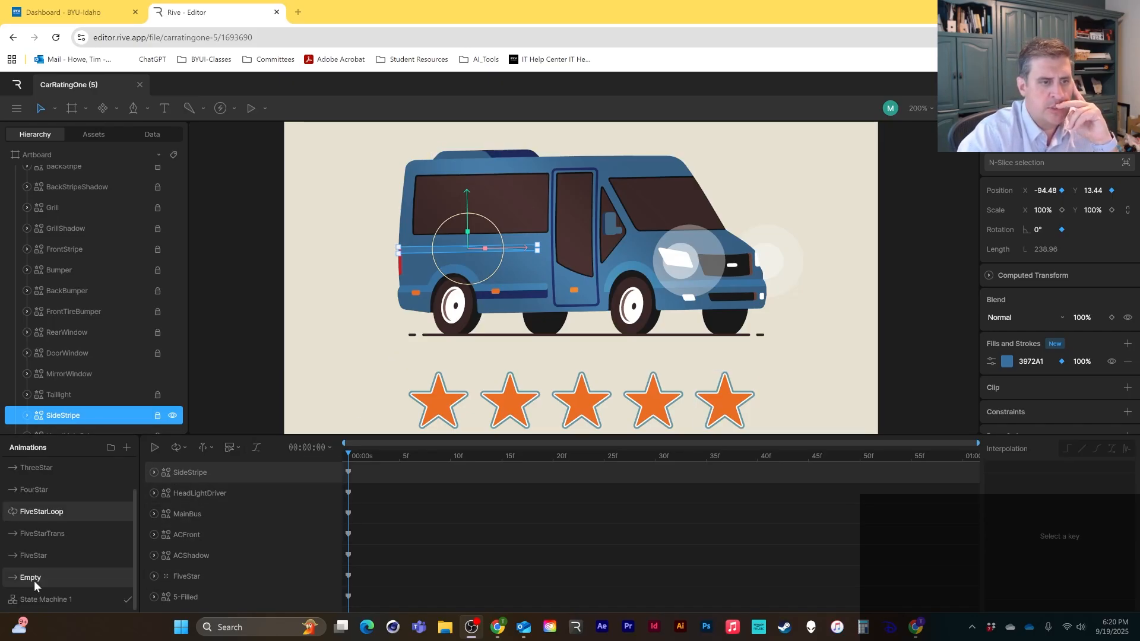
pyautogui.click(45, 597)
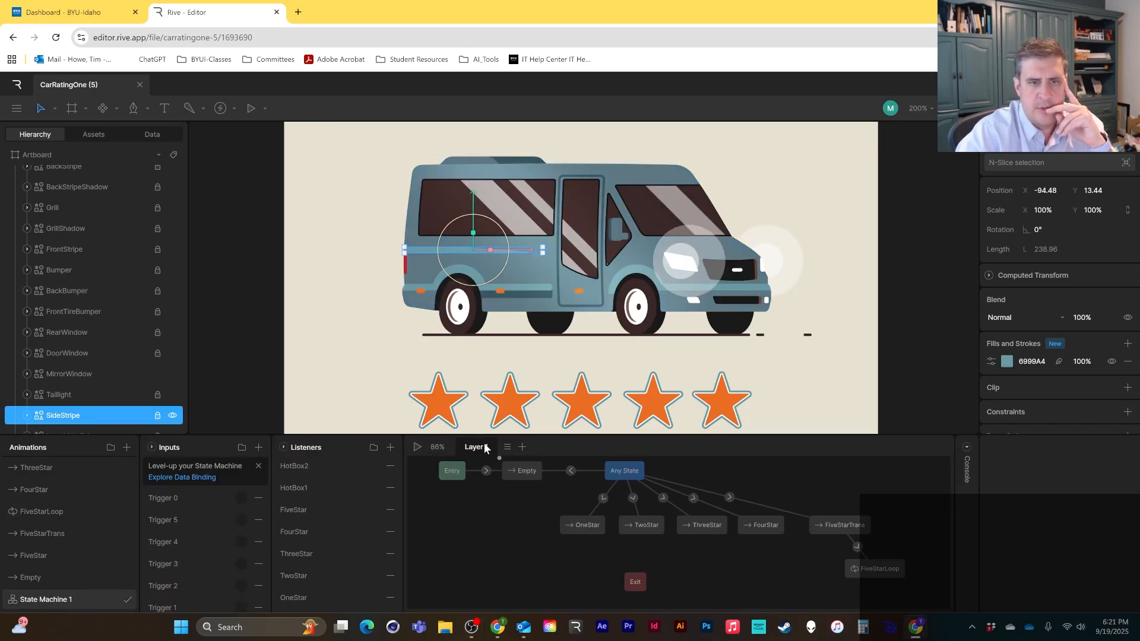
pyautogui.click(416, 446)
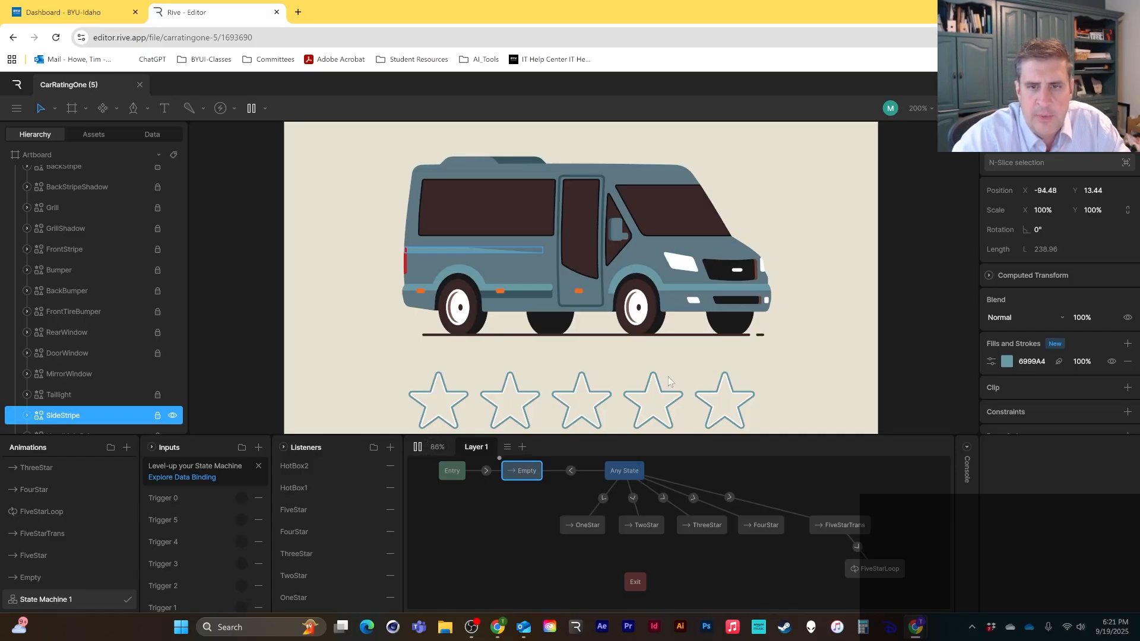
pyautogui.click(721, 401)
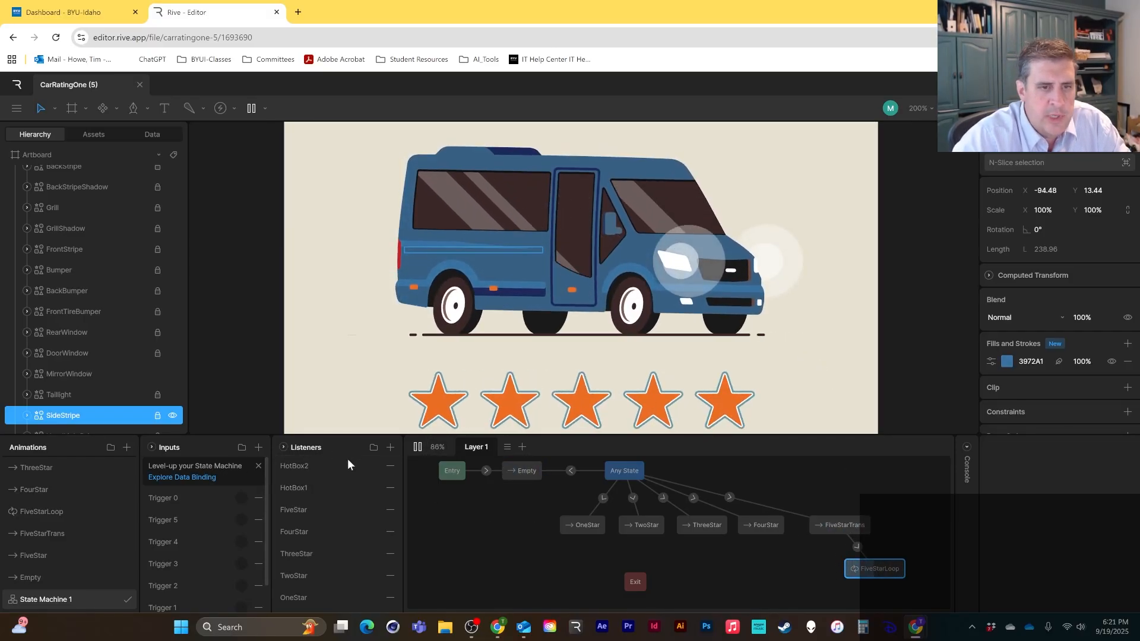
pyautogui.click(415, 447)
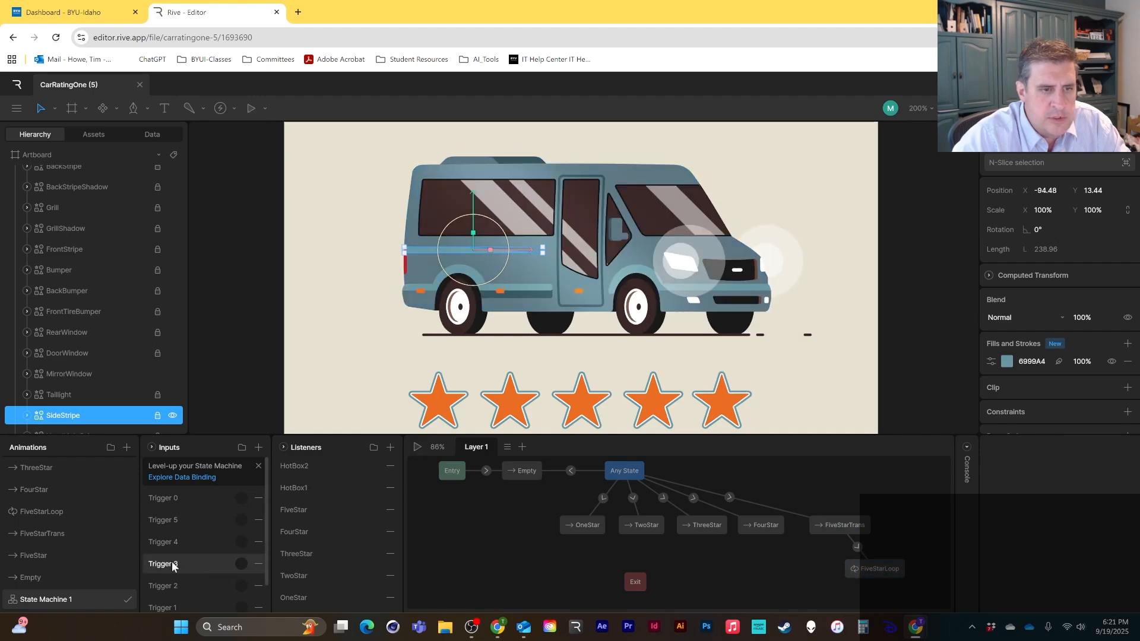
# Step: Scrub through the FiveStarTrans and FiveStarLoop timelines to compare the side stripe's position on the van
pyautogui.click(59, 534)
pyautogui.moveTo(513, 450); pyautogui.dragTo(594, 465)
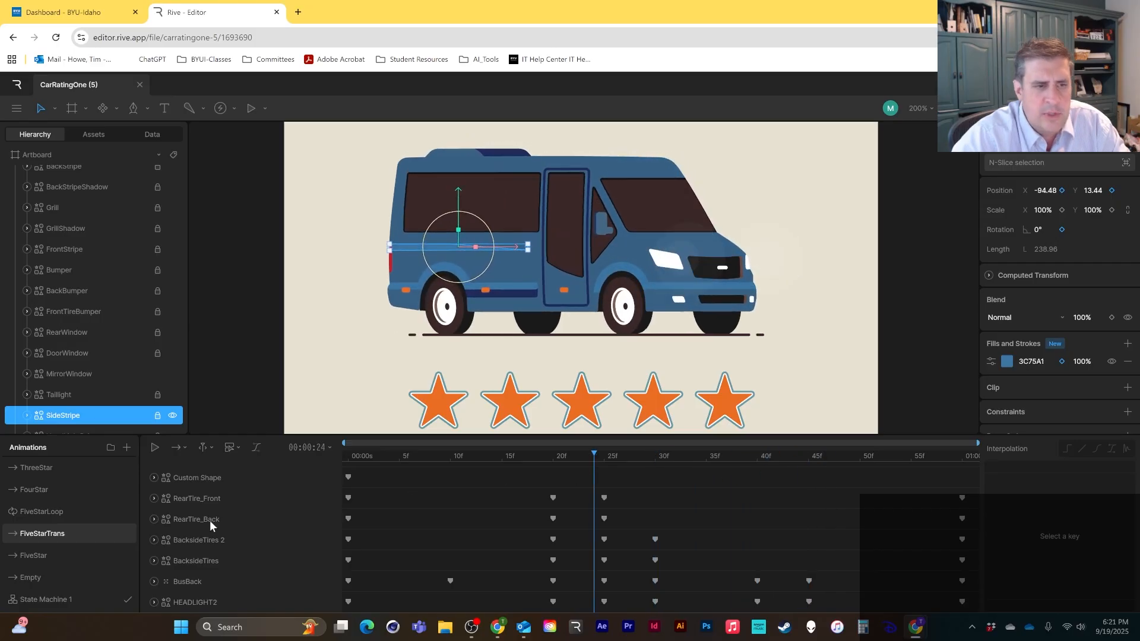
pyautogui.click(51, 517)
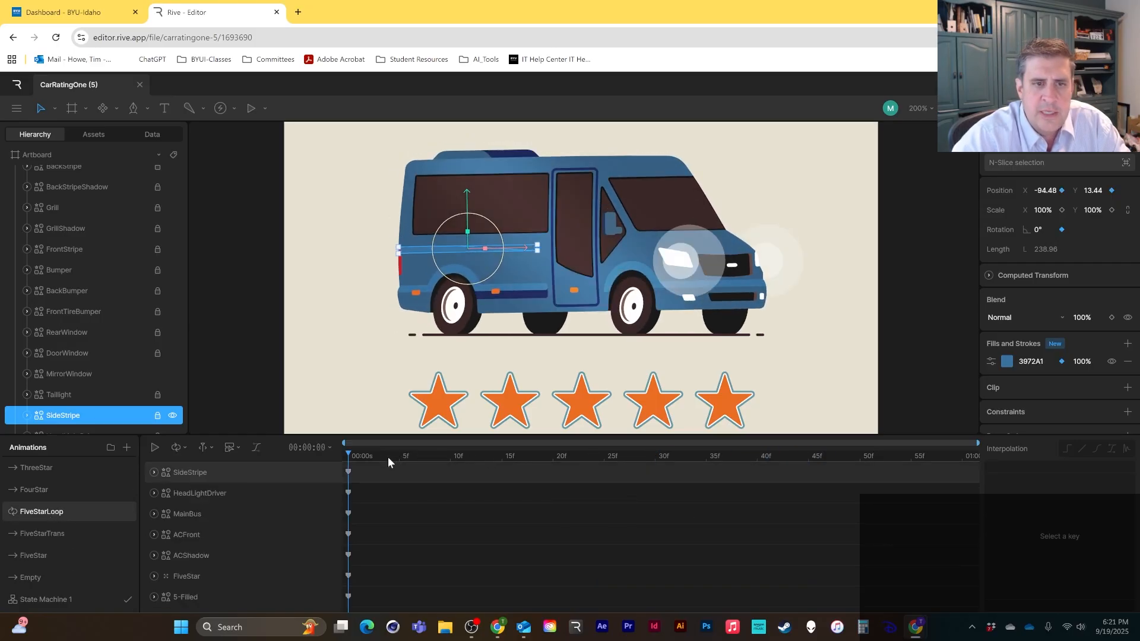
pyautogui.moveTo(387, 457); pyautogui.dragTo(928, 483)
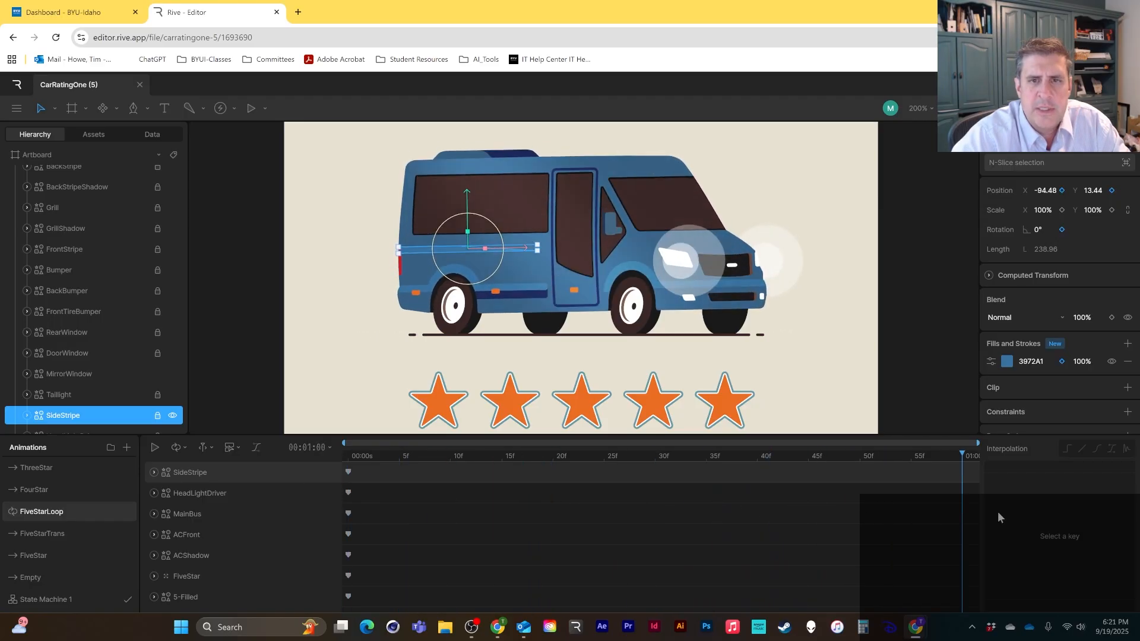
pyautogui.moveTo(997, 512); pyautogui.dragTo(523, 518)
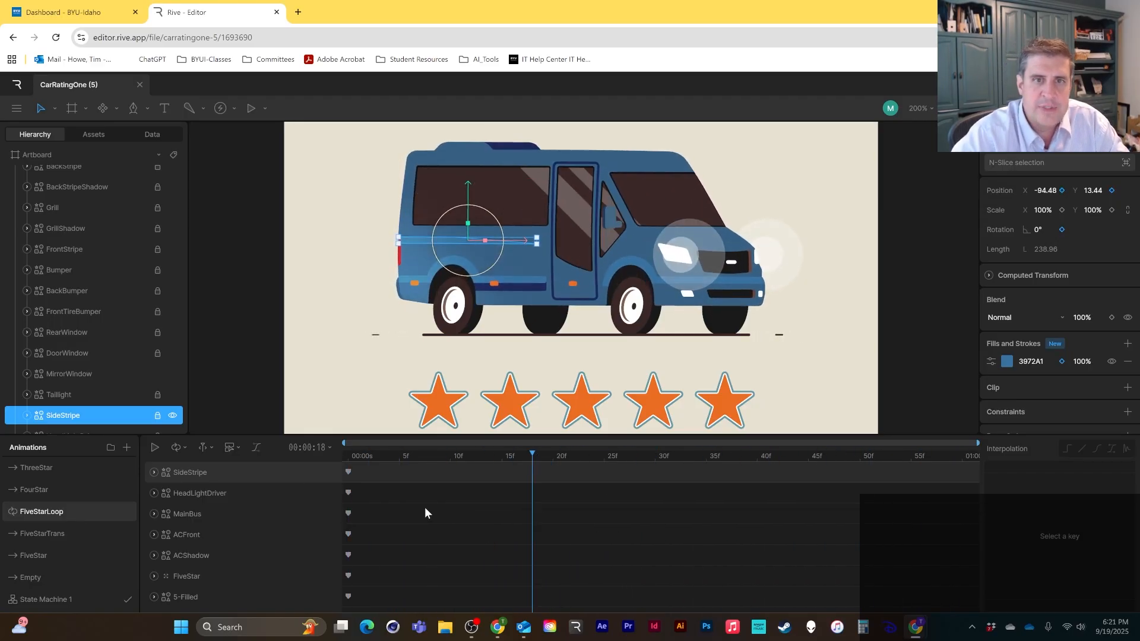
pyautogui.click(51, 534)
pyautogui.moveTo(457, 459); pyautogui.dragTo(996, 485)
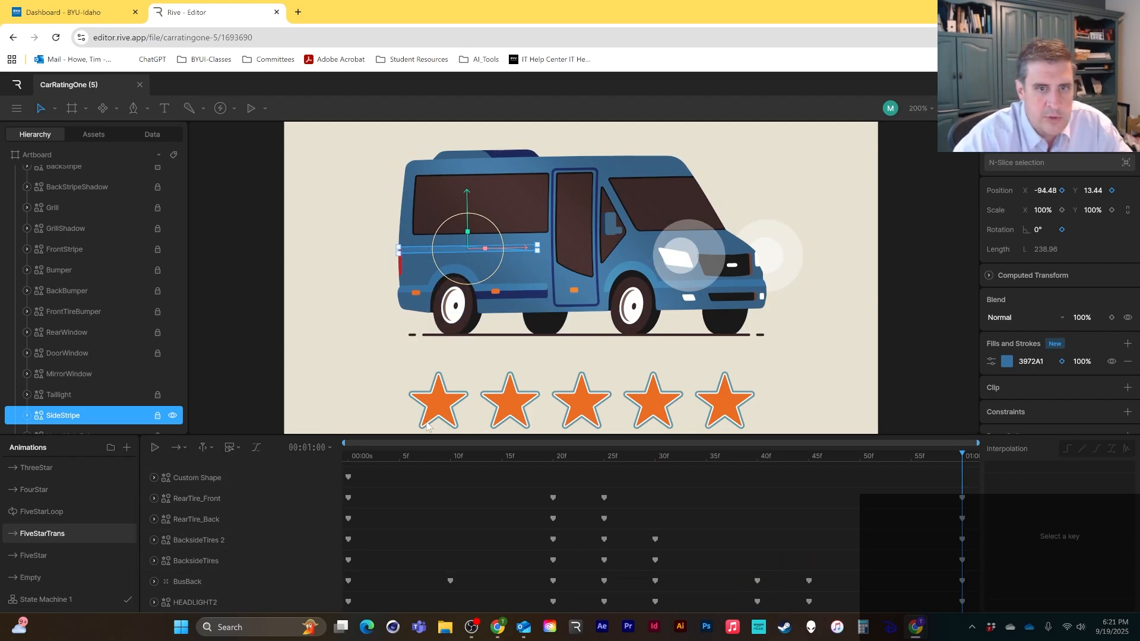
# Step: Run State Machine 1, test the ratings up to five stars and back to one and two while watching the side stripe, and stop playback
pyautogui.click(42, 599)
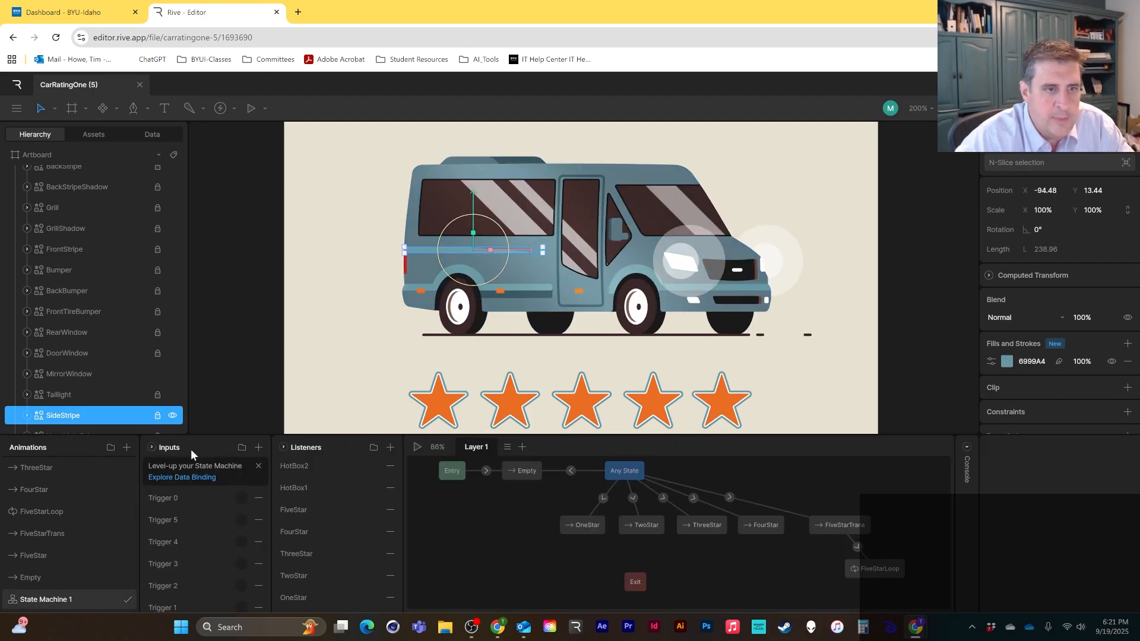
pyautogui.click(418, 447)
pyautogui.click(479, 404)
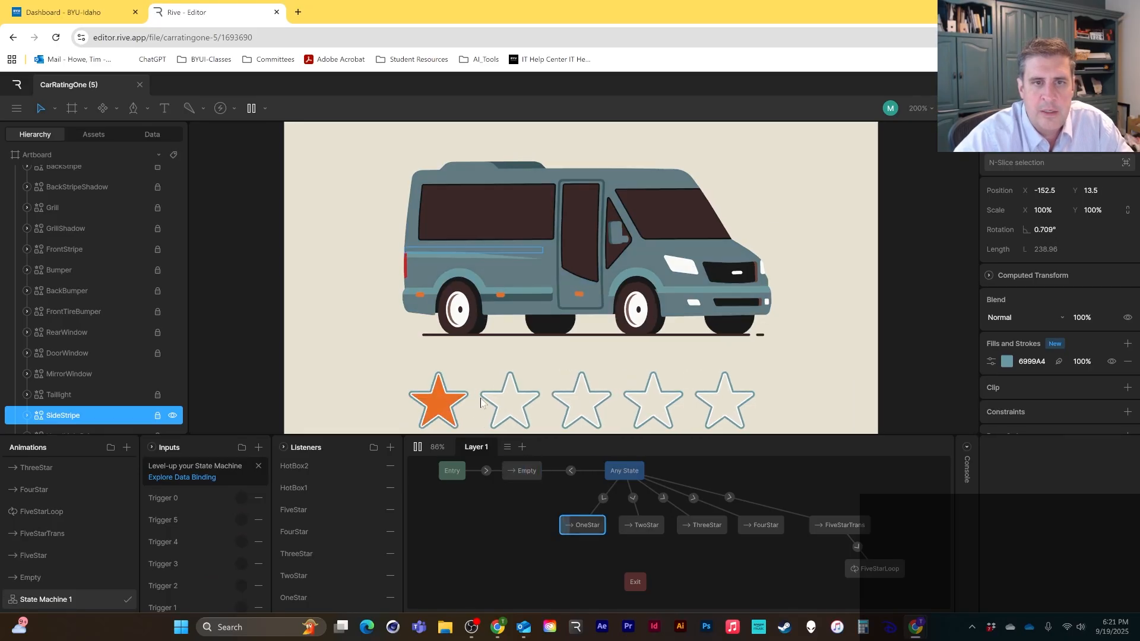
pyautogui.click(587, 380)
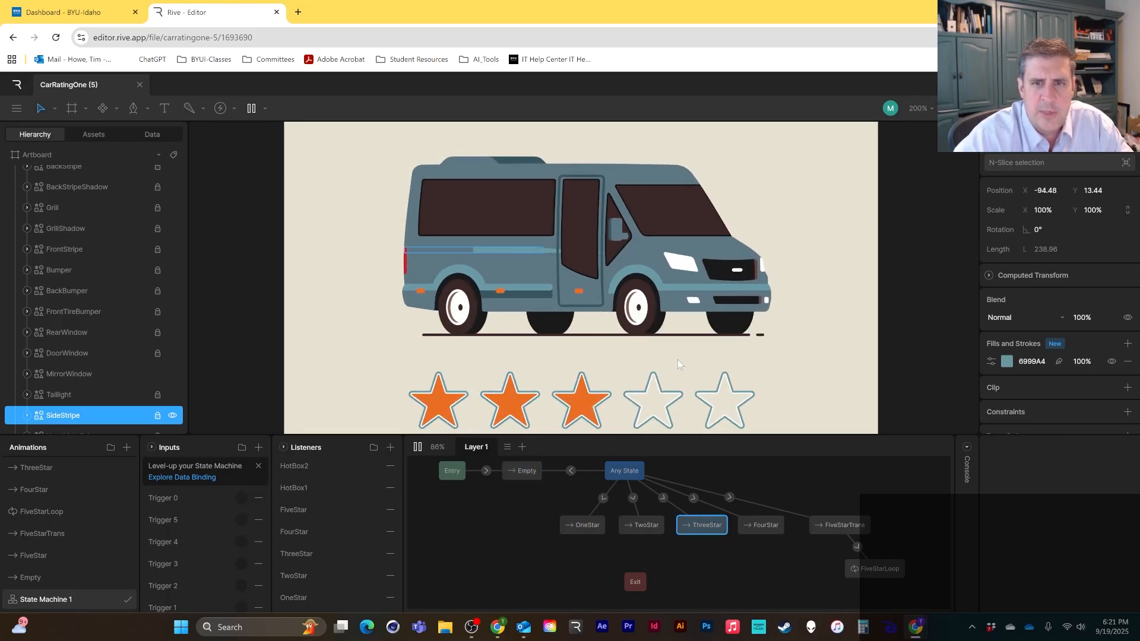
pyautogui.click(662, 398)
pyautogui.click(721, 401)
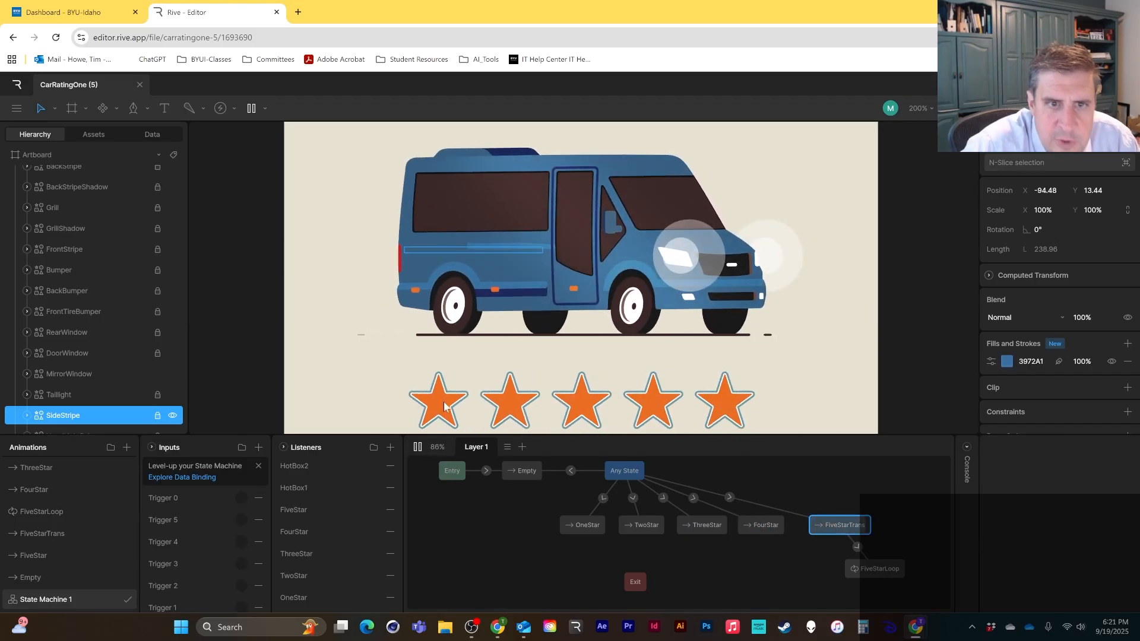
pyautogui.click(444, 406)
pyautogui.click(502, 404)
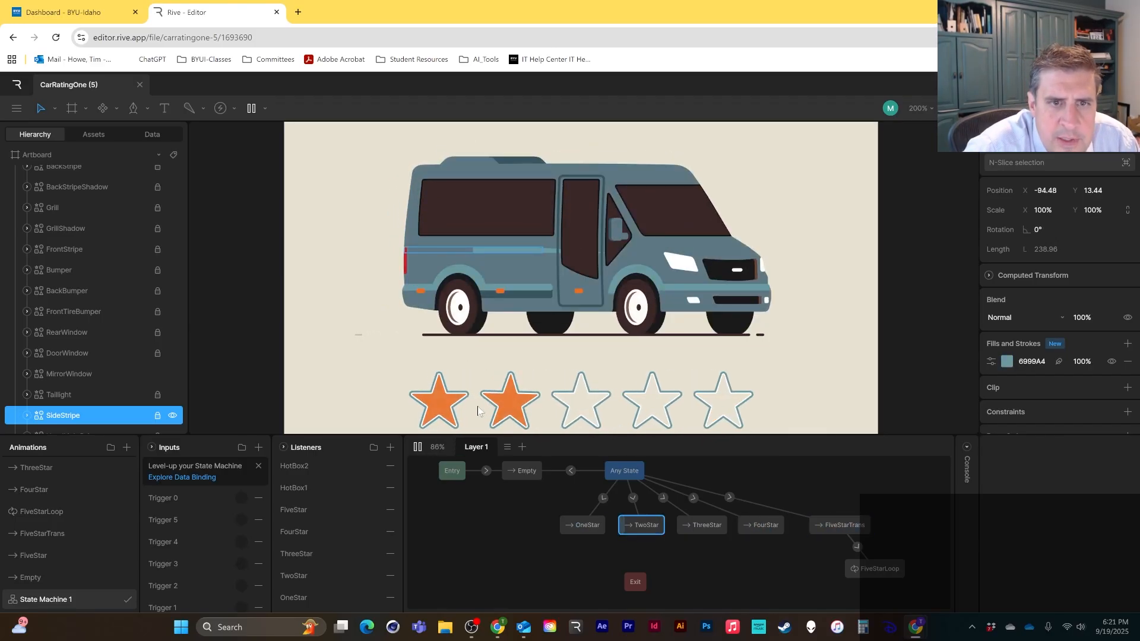
pyautogui.click(442, 405)
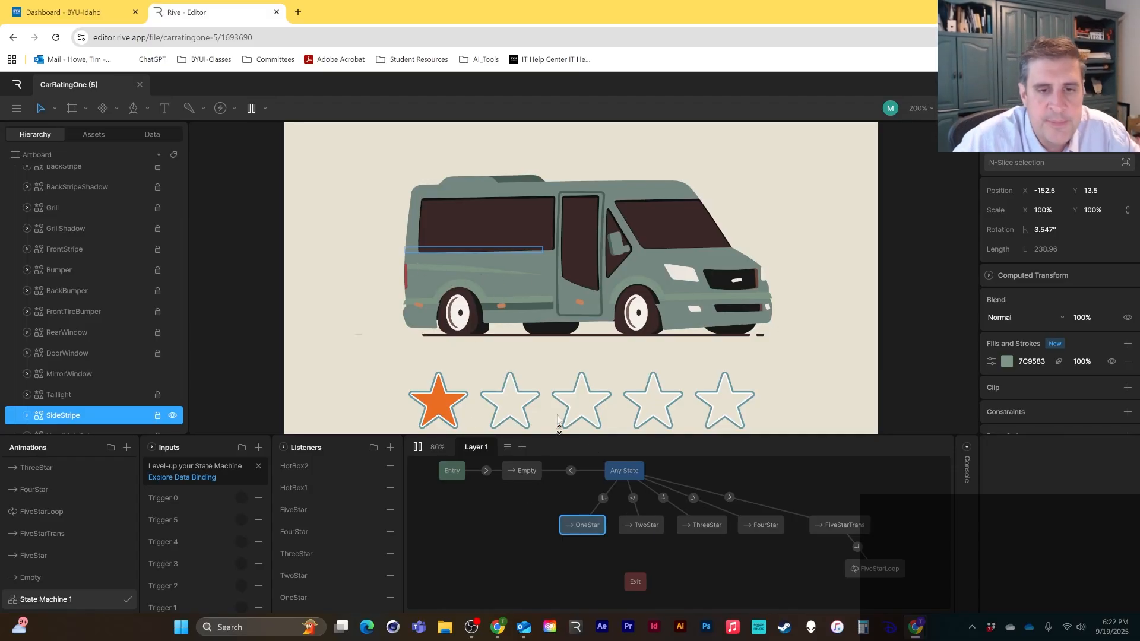
pyautogui.click(515, 405)
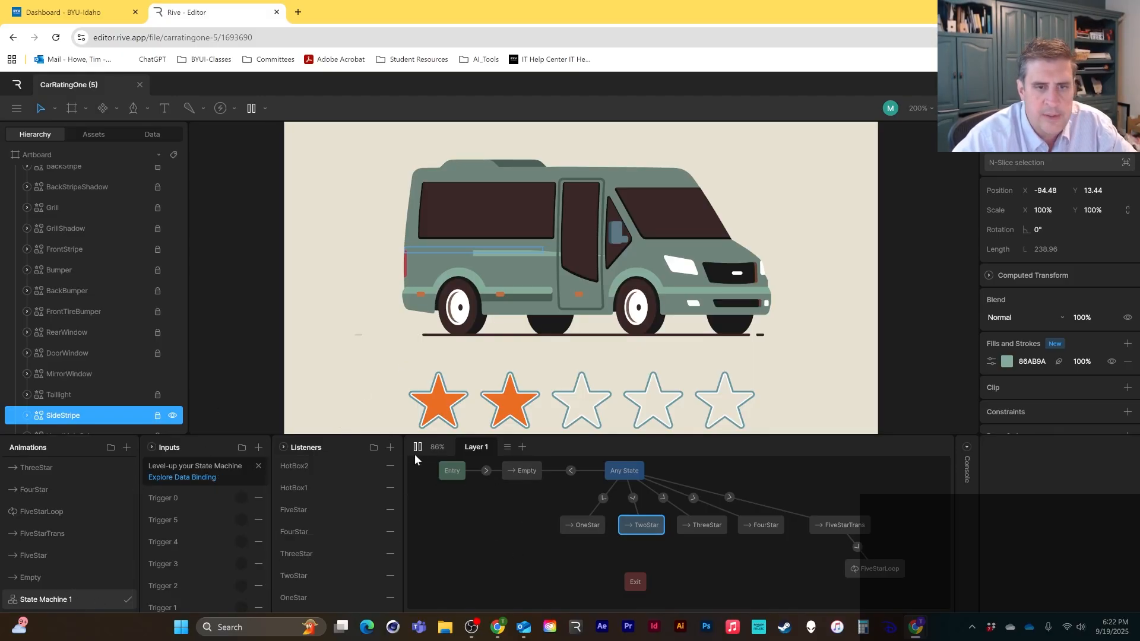
pyautogui.press('space')
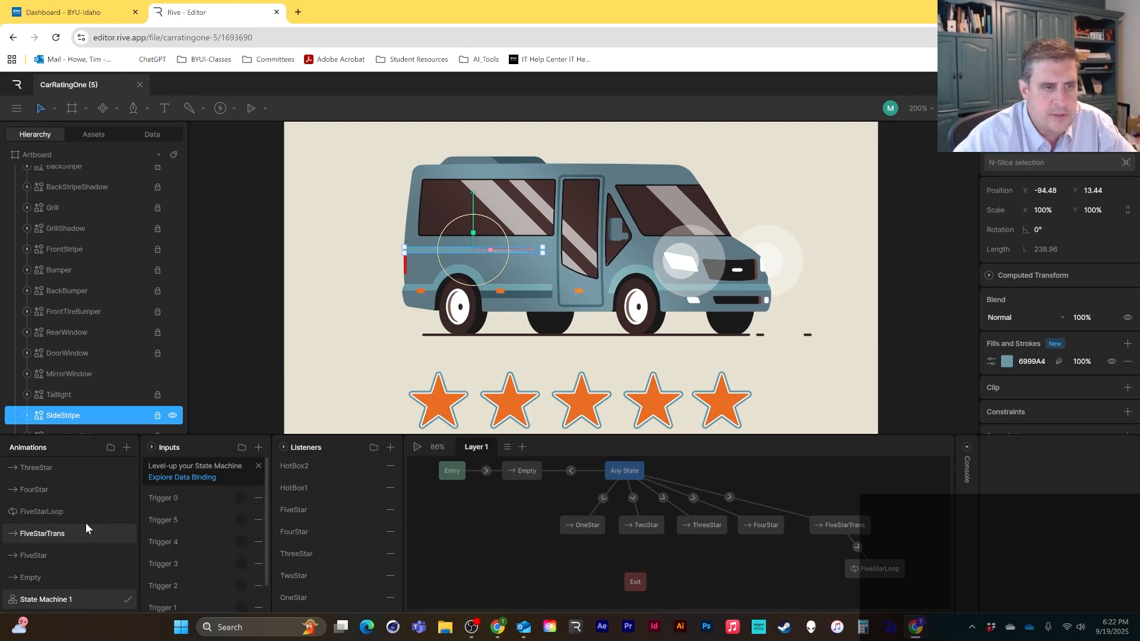
# Step: Try rotating the SideStripe in the OneStar animation, undo the rotation, and toggle Freeze on and off
pyautogui.scroll(1, 49, 492)
pyautogui.click(48, 467)
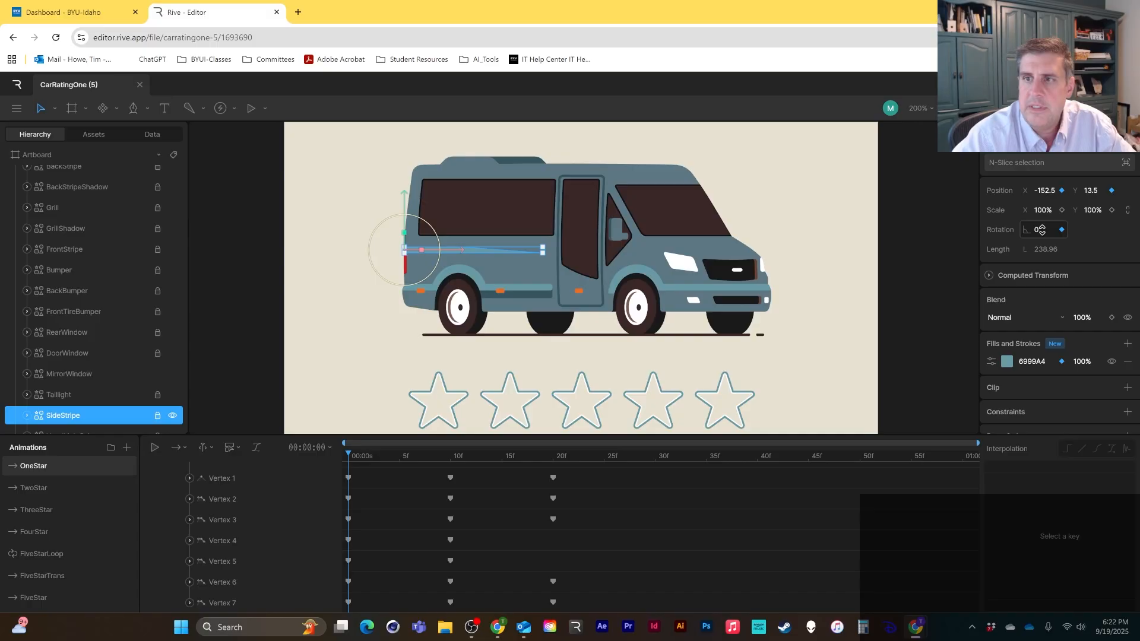
pyautogui.moveTo(1039, 230); pyautogui.dragTo(1050, 259)
pyautogui.hotkey('ctrl', 'z')
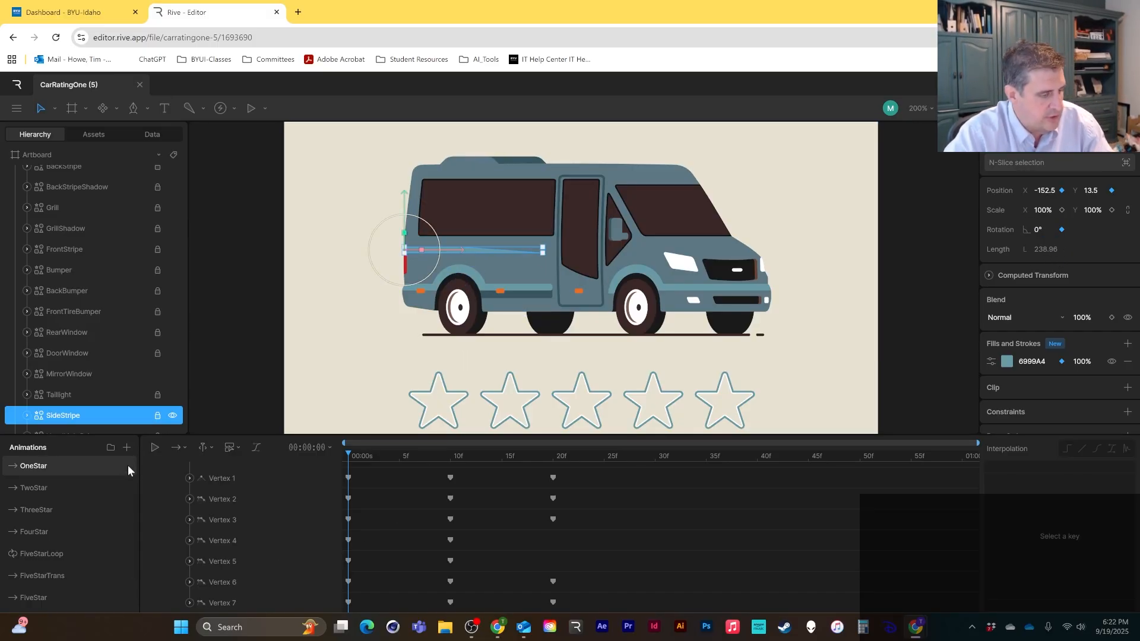
pyautogui.press('y')
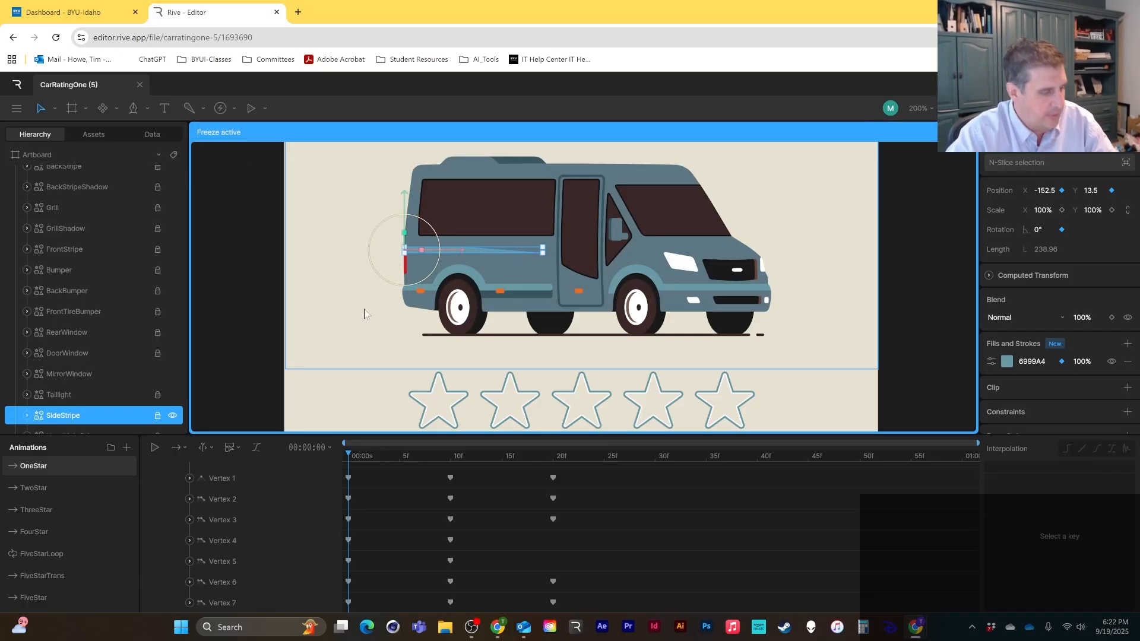
pyautogui.press('y')
# Step: Activate Freeze in the TwoStar animation and move the SideStripe's origin to the stripe's rear end, at about X -153, Y 13.5
pyautogui.click(41, 494)
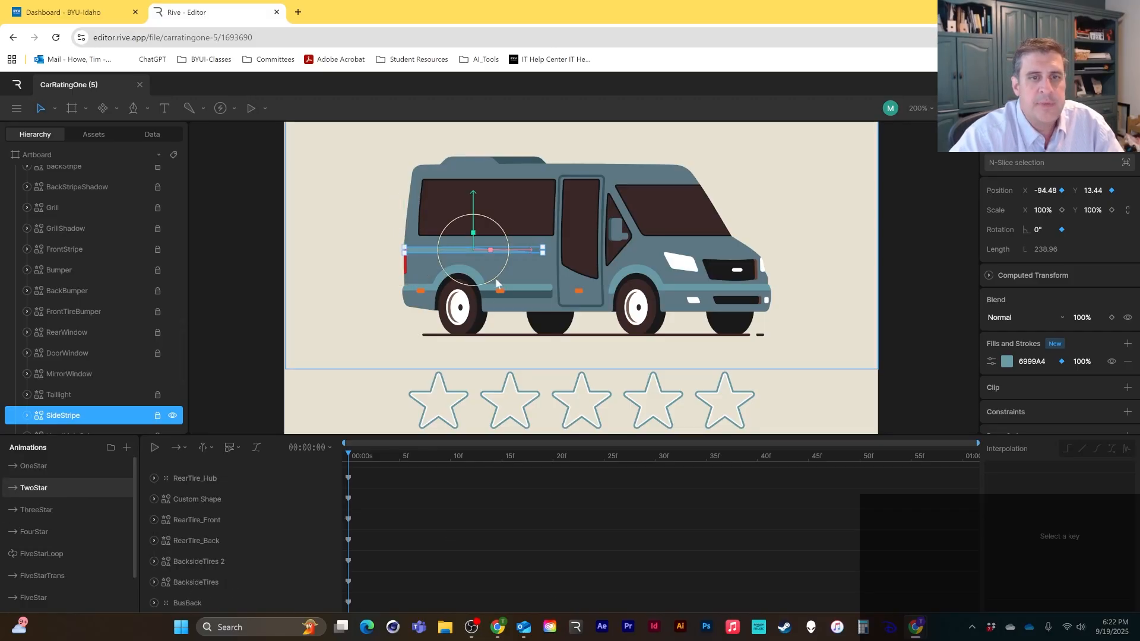
pyautogui.press('y')
pyautogui.moveTo(529, 254); pyautogui.dragTo(455, 255)
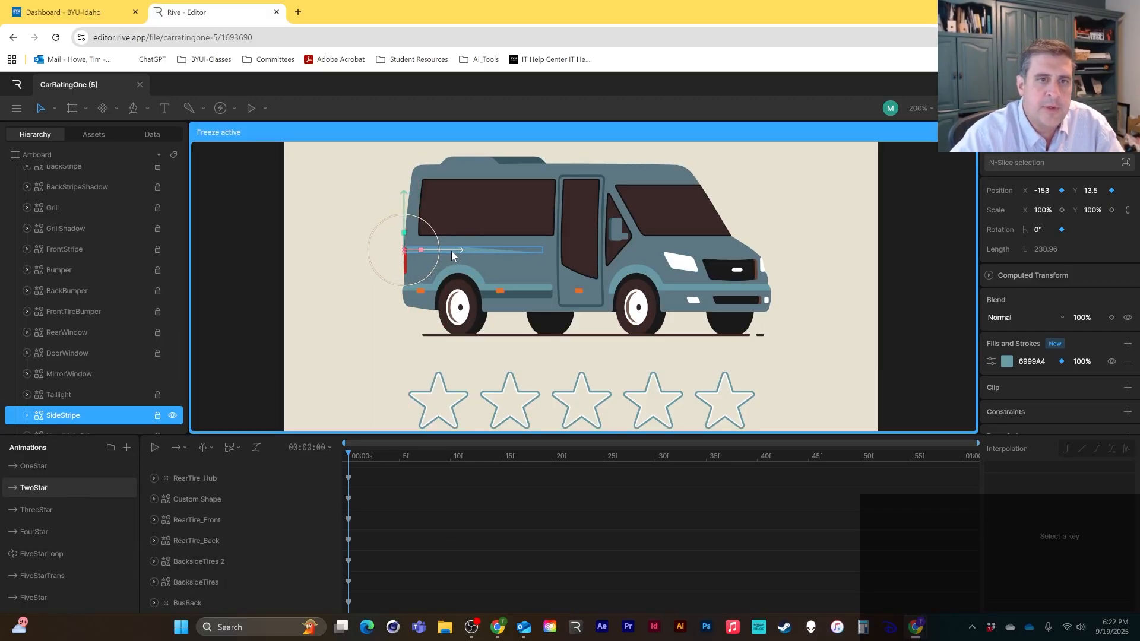
# Step: Move the SideStripe's origin to the stripe's rear end in the ThreeStar, FourStar and FiveStarLoop animations, at about X -153, Y 13.5
pyautogui.click(73, 509)
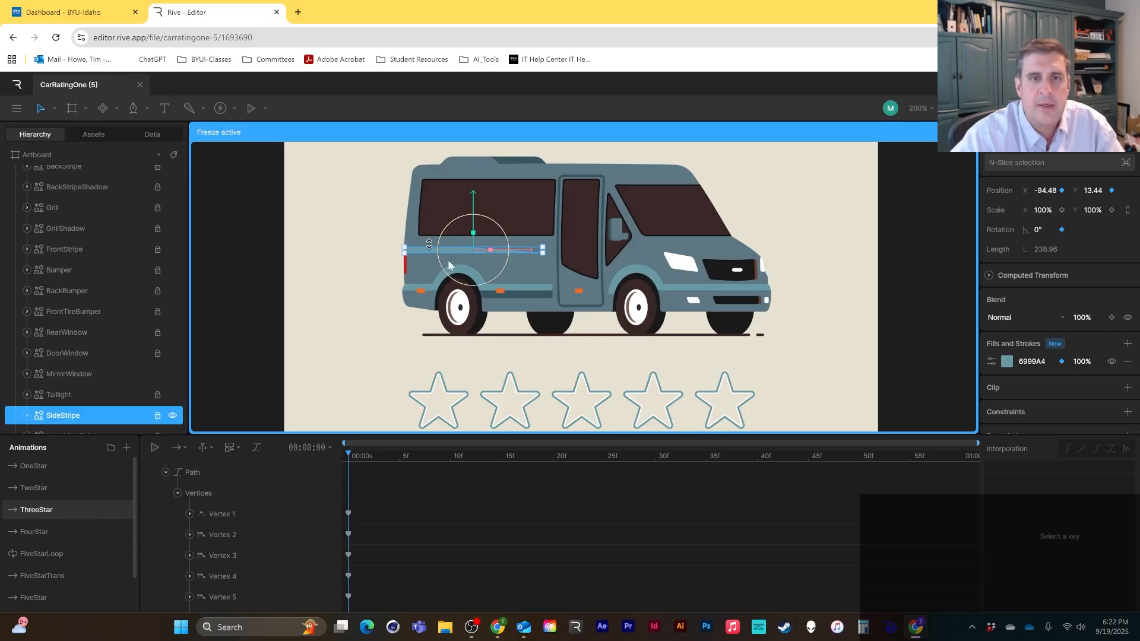
pyautogui.moveTo(521, 253); pyautogui.dragTo(448, 253)
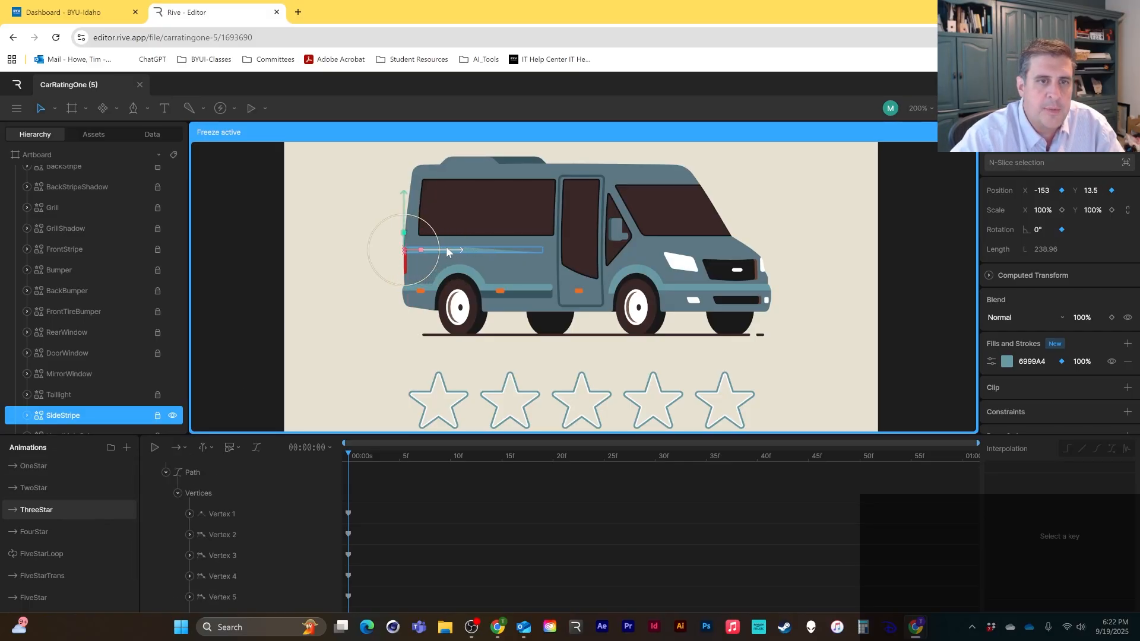
pyautogui.click(82, 530)
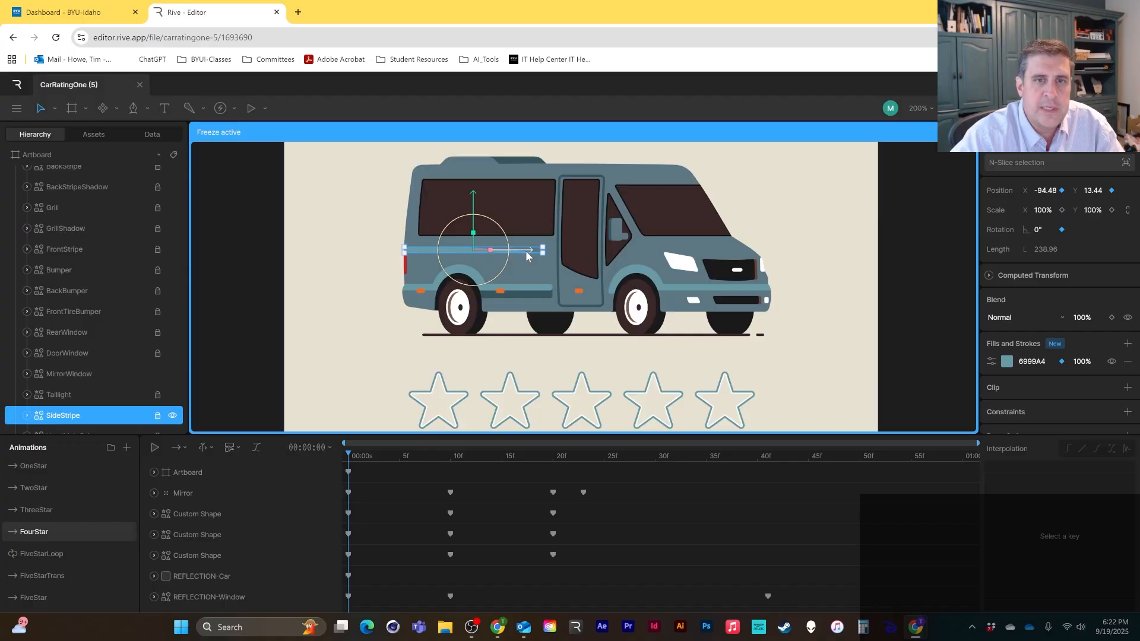
pyautogui.moveTo(528, 252); pyautogui.dragTo(452, 255)
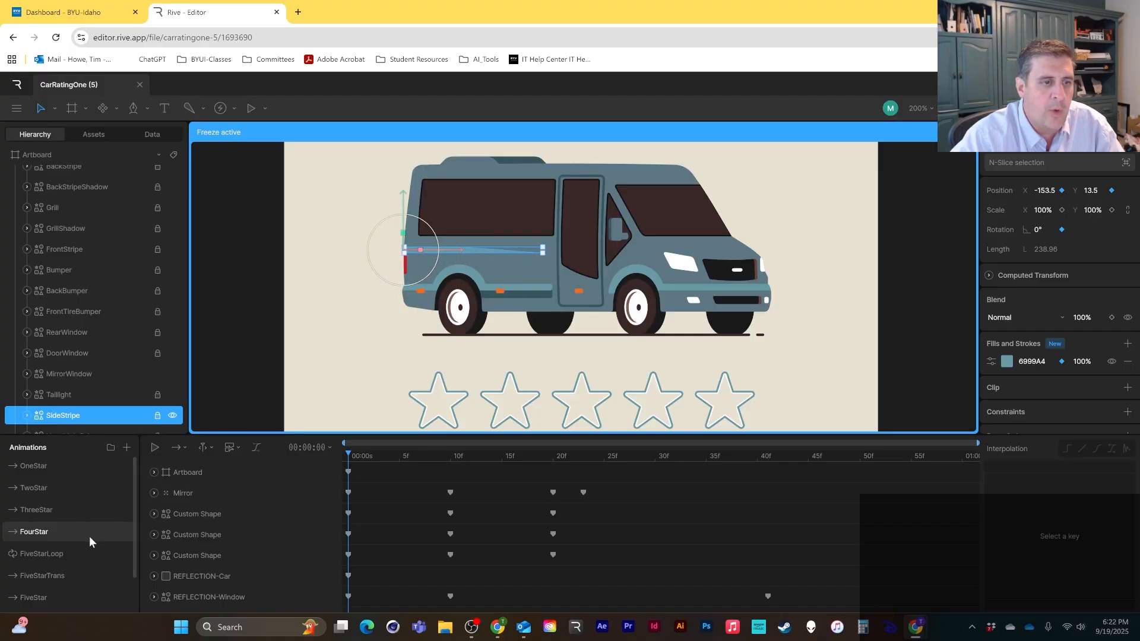
pyautogui.click(91, 553)
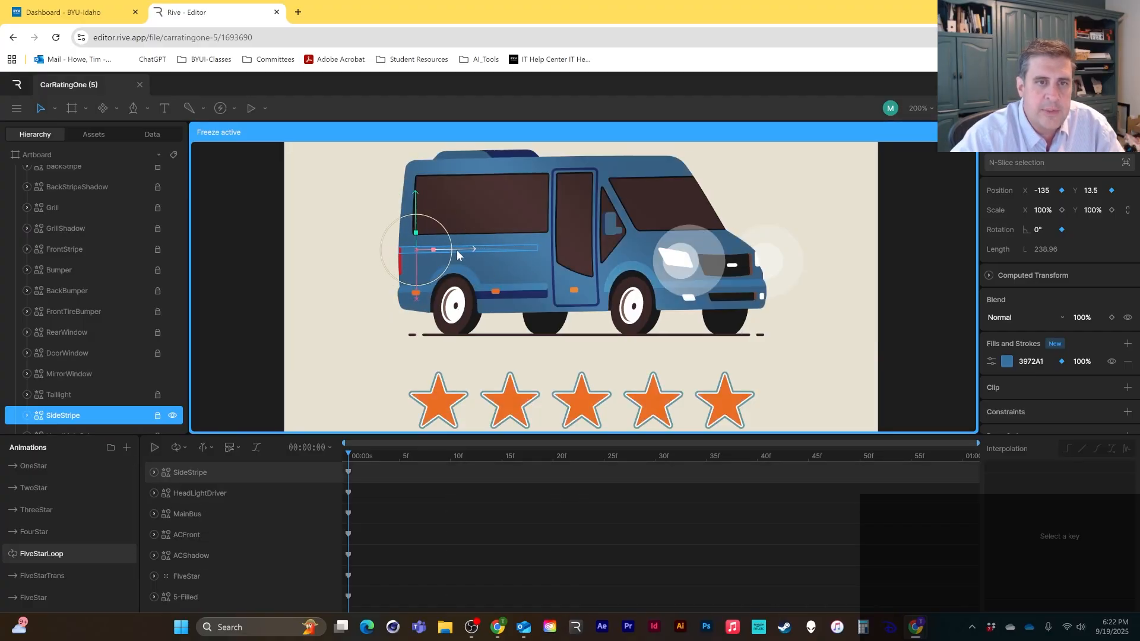
pyautogui.moveTo(458, 251); pyautogui.dragTo(443, 250)
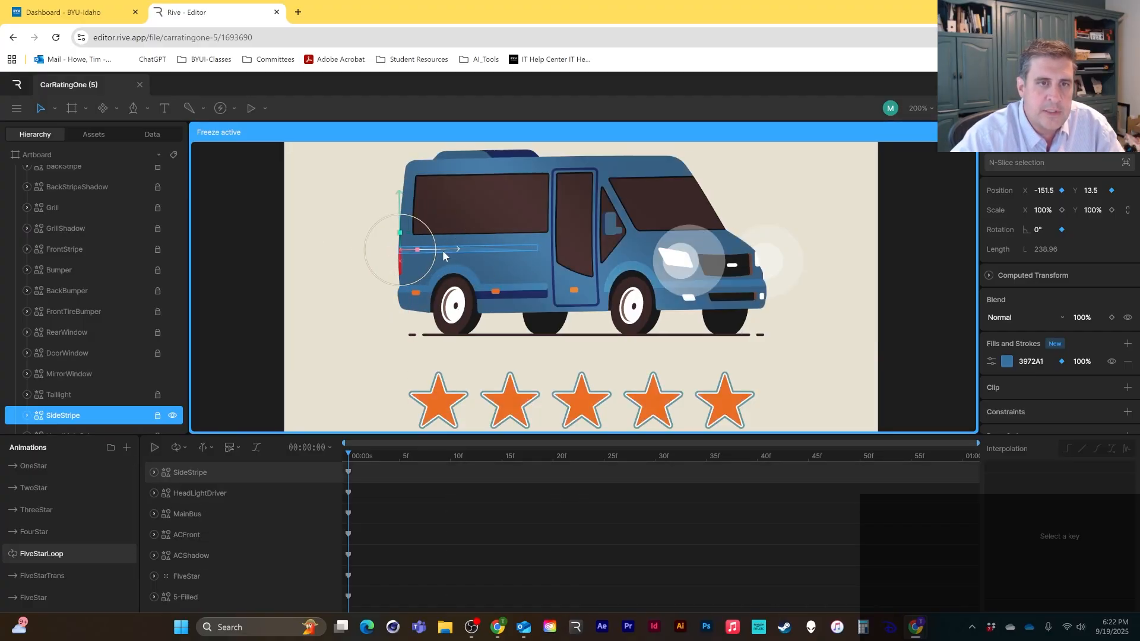
# Step: Move the SideStripe's origin to the stripe's rear end at frame 0 of FiveStarTrans, at about X -153, Y 13.5
pyautogui.click(81, 574)
pyautogui.moveTo(514, 250); pyautogui.dragTo(444, 250)
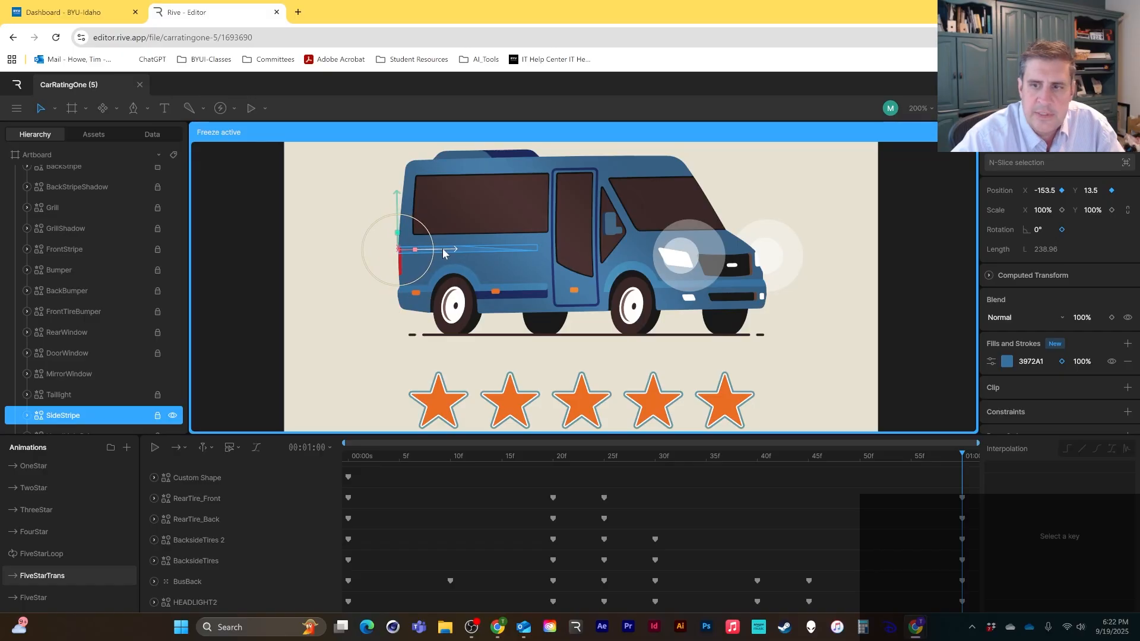
pyautogui.hotkey('ctrl', 'z')
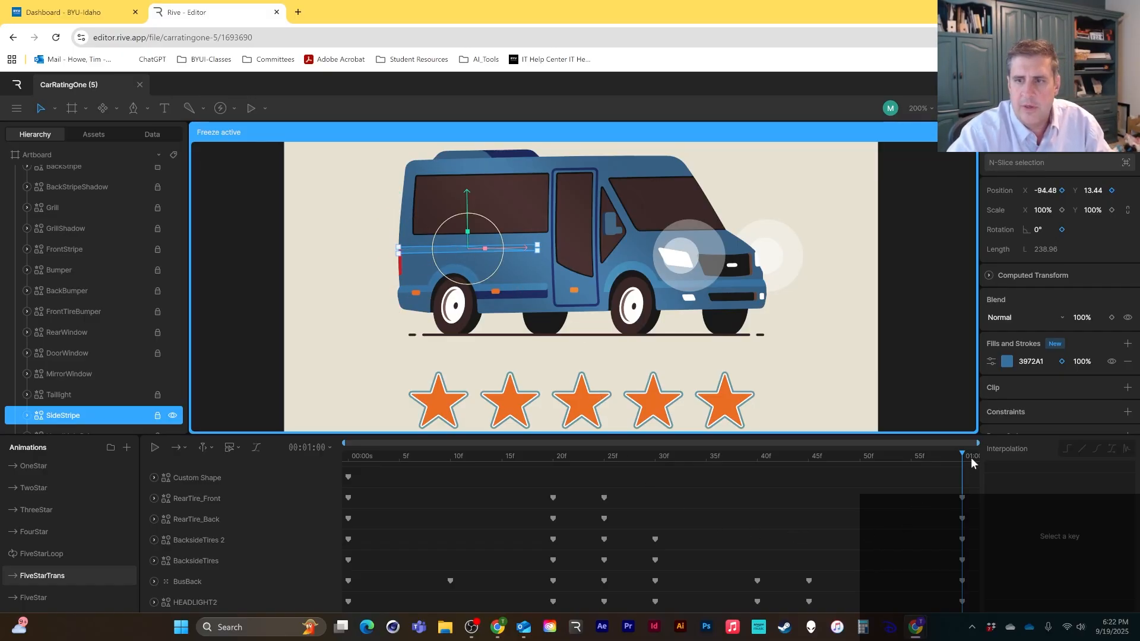
pyautogui.moveTo(963, 461); pyautogui.dragTo(220, 469)
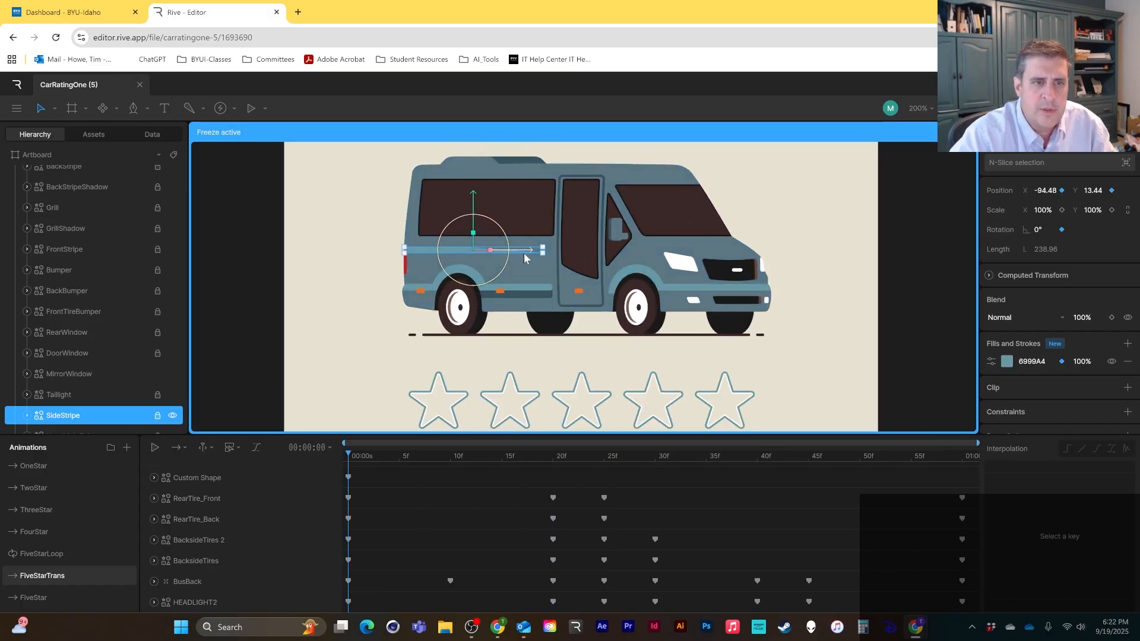
pyautogui.moveTo(525, 257); pyautogui.dragTo(456, 259)
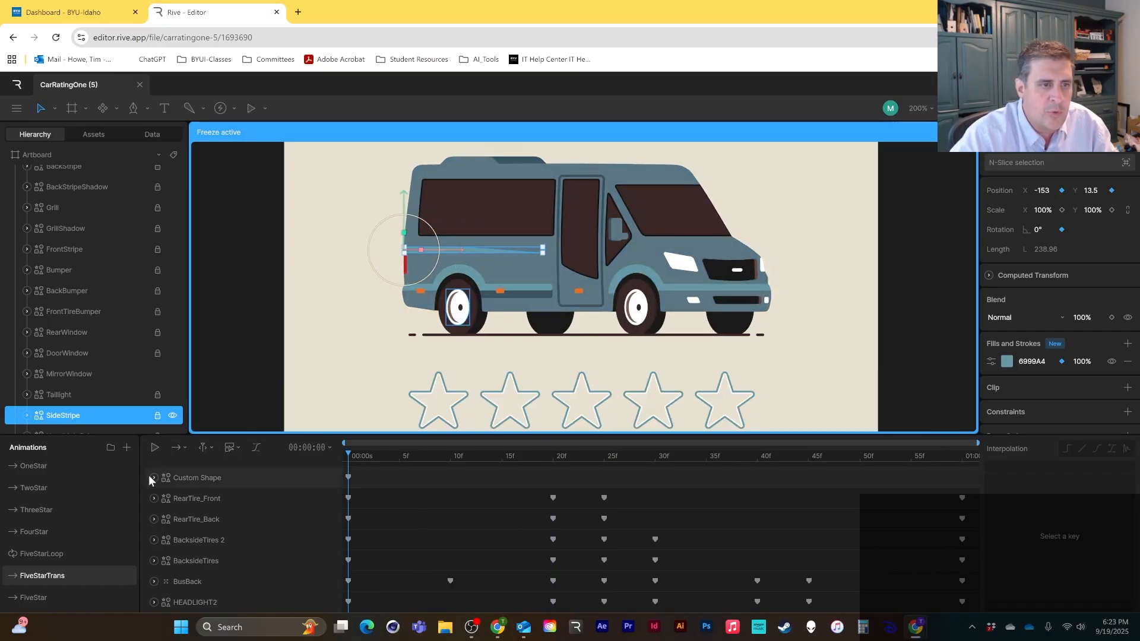
# Step: Recheck the FiveStarLoop and FourStar animations, and move the SideStripe's origin in FiveStar to about X -153, Y 13.5
pyautogui.click(57, 552)
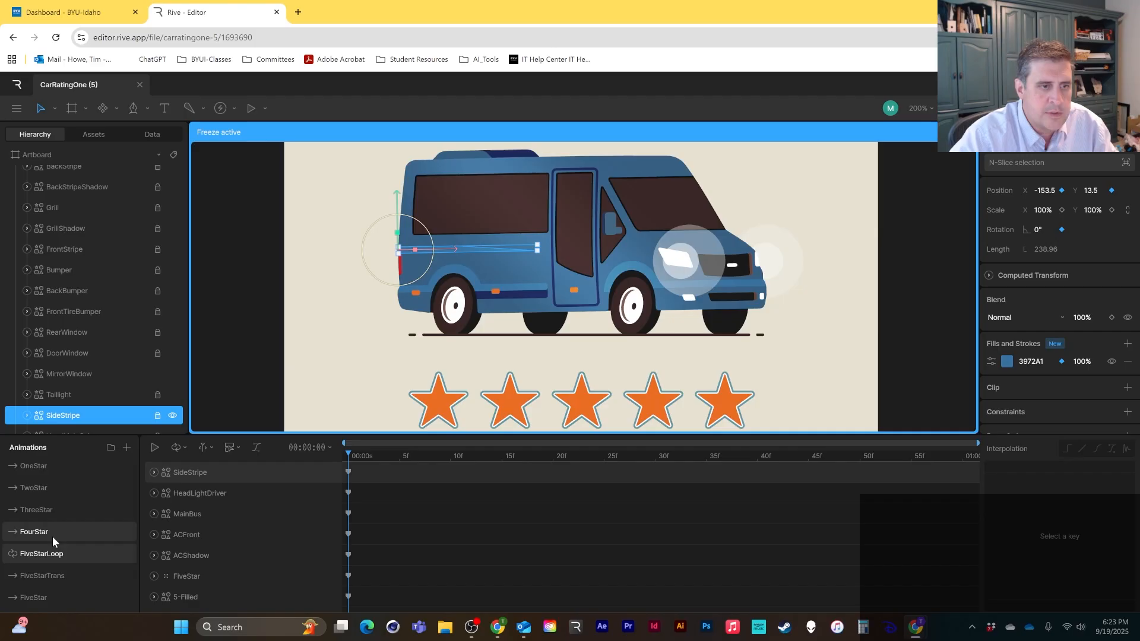
pyautogui.click(53, 536)
pyautogui.click(52, 559)
pyautogui.click(50, 597)
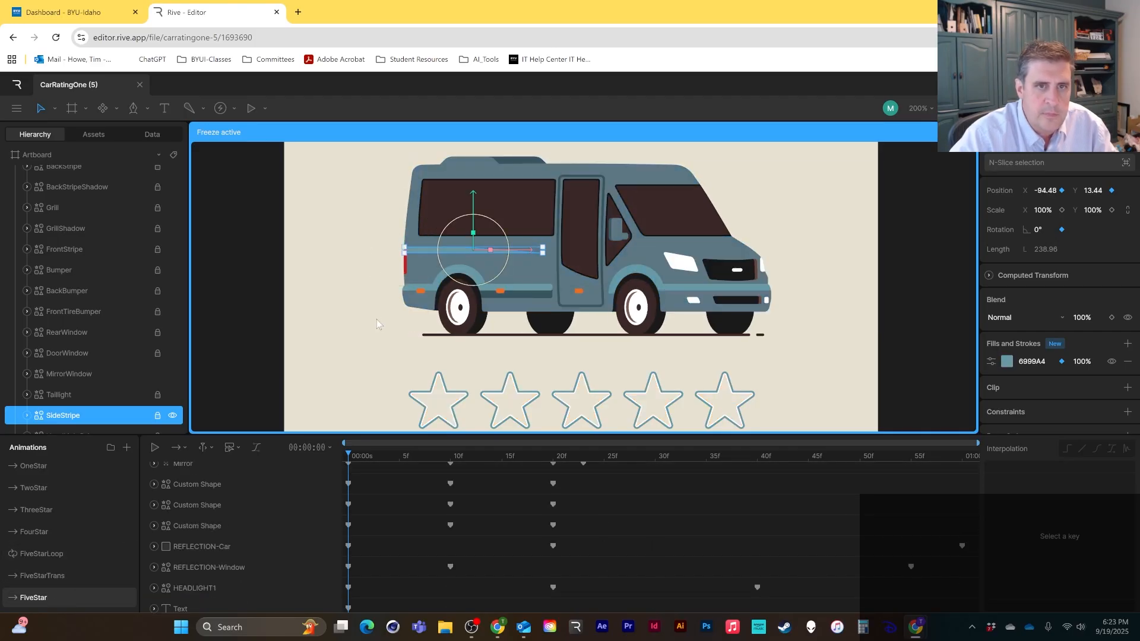
pyautogui.moveTo(497, 257); pyautogui.dragTo(457, 255)
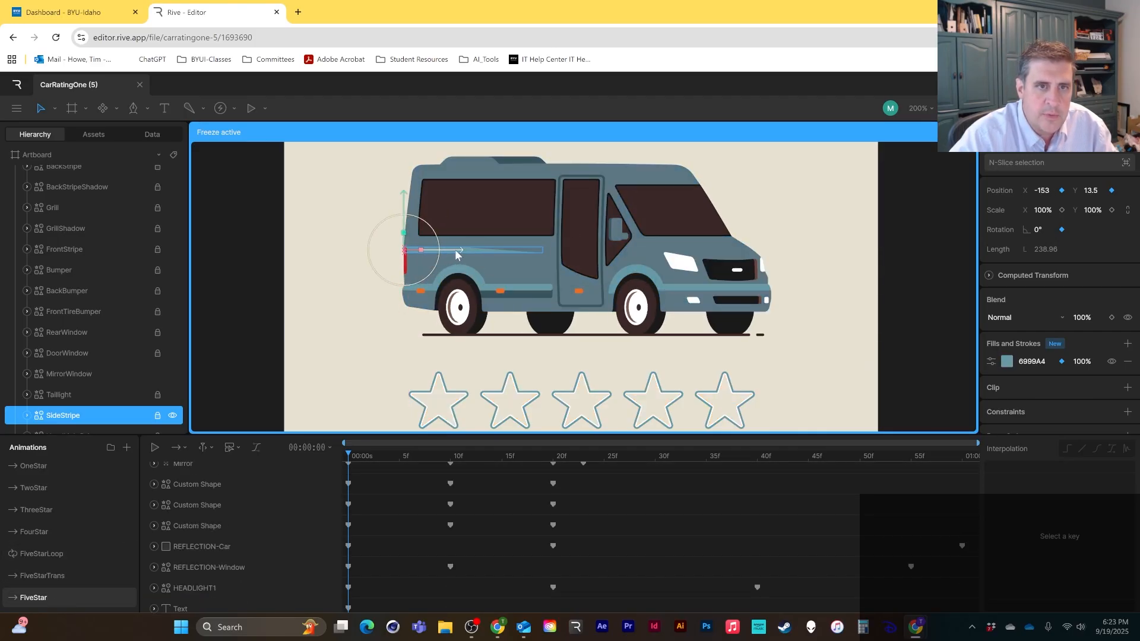
# Step: Move the SideStripe's origin at frame 0 of the Empty animation to about X -153, Y 13.5, and turn Freeze off
pyautogui.scroll(-1, 59, 575)
pyautogui.click(58, 575)
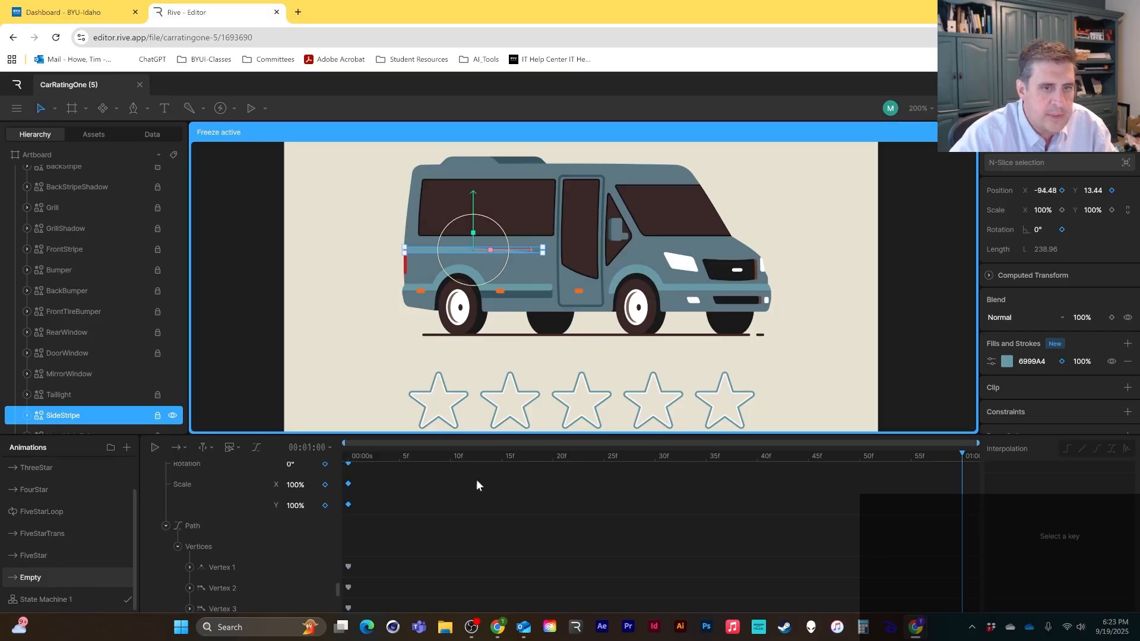
pyautogui.moveTo(369, 455); pyautogui.dragTo(294, 454)
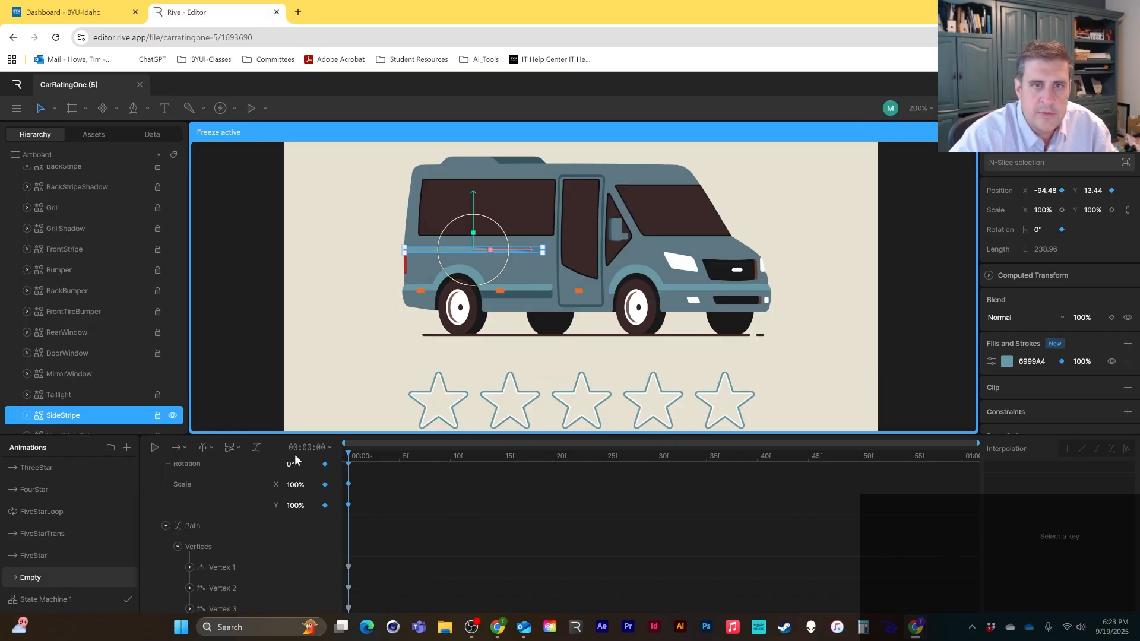
pyautogui.moveTo(519, 259); pyautogui.dragTo(452, 255)
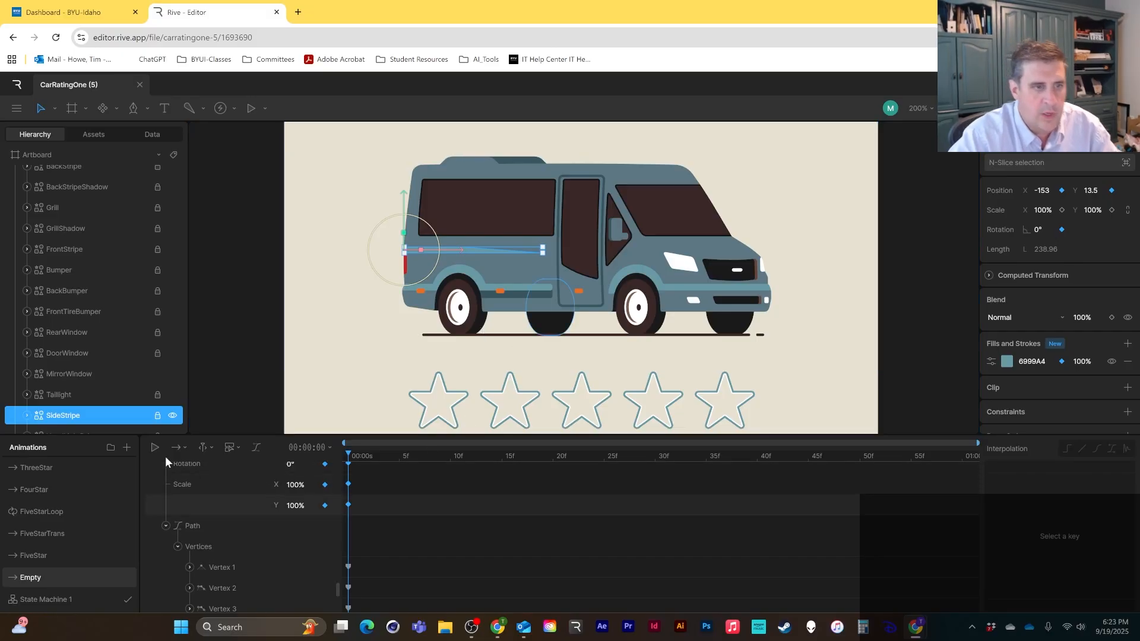
# Step: Run State Machine 1 and examine the side stripe on the whole van
pyautogui.click(28, 597)
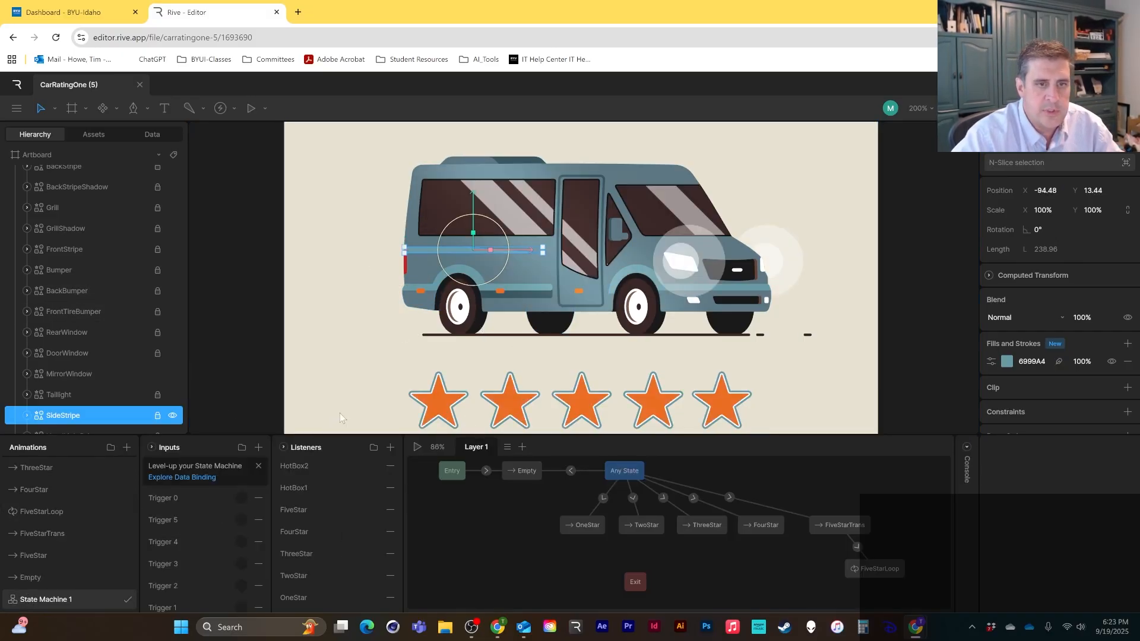
pyautogui.click(417, 447)
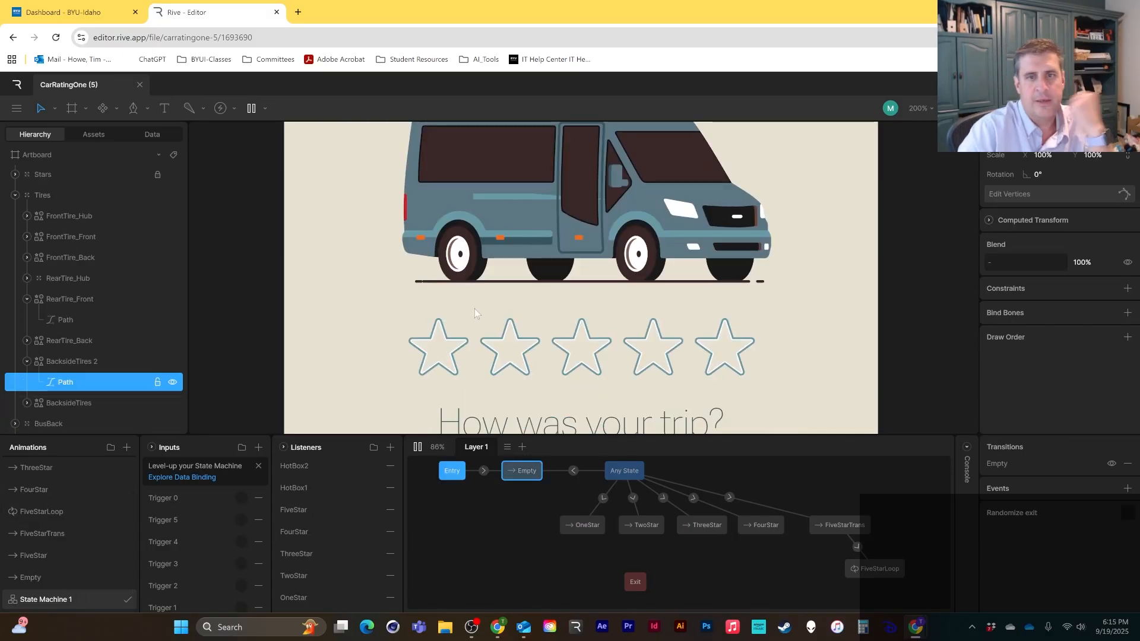
pyautogui.scroll(2, 475, 287)
pyautogui.scroll(1, 475, 288)
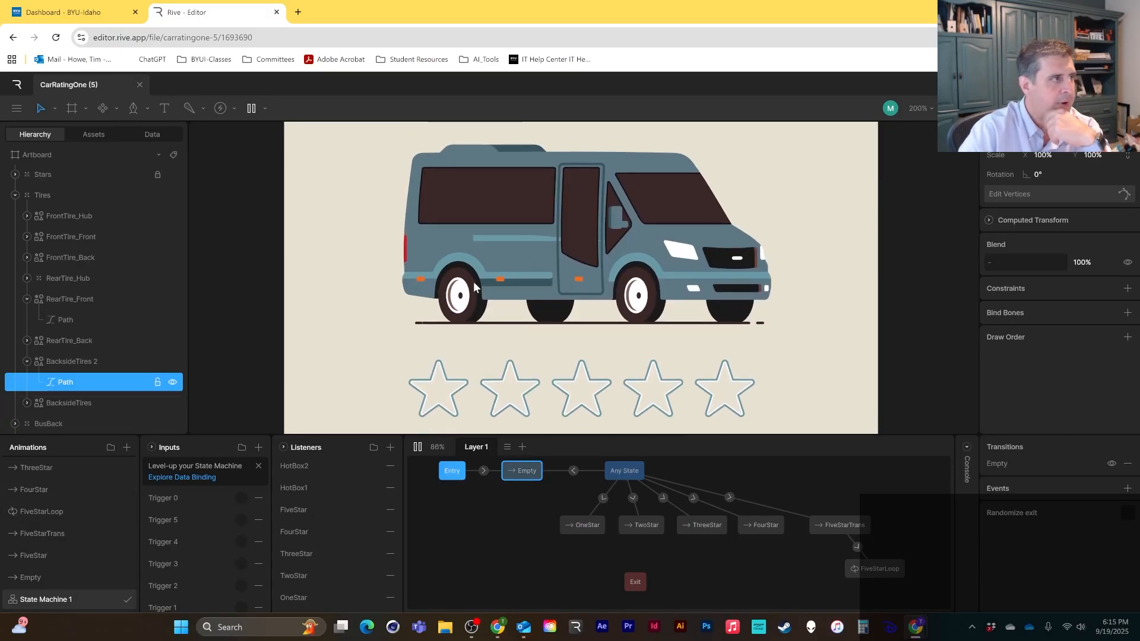
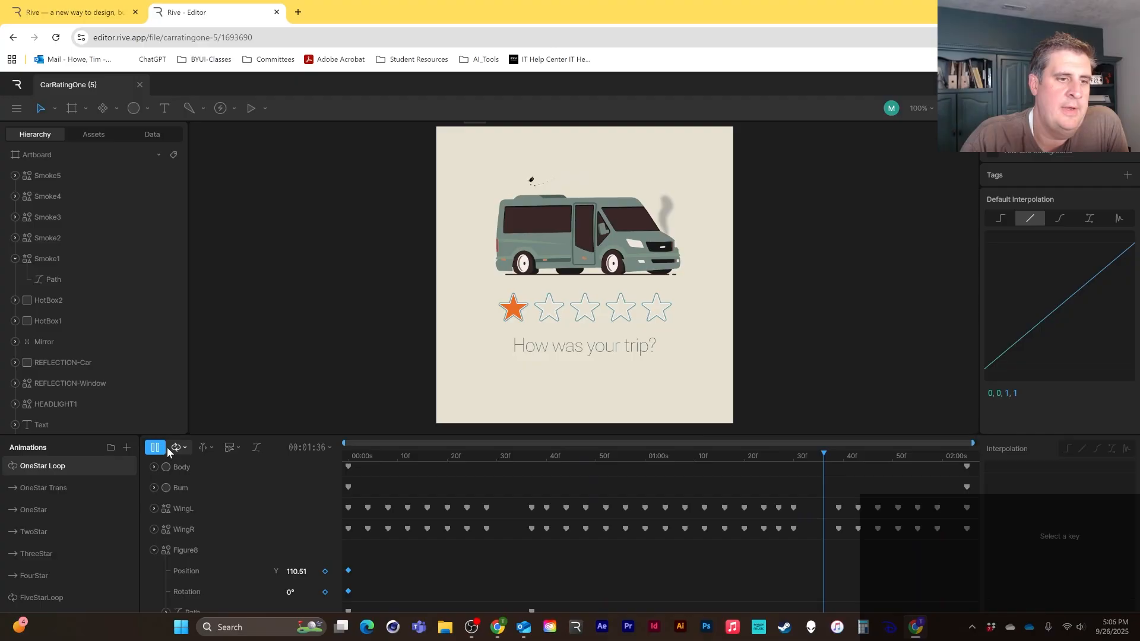
# Step: Stop the OneStar Loop playback and play OneStar Trans several times to examine the fly and smoke leading into the loop
pyautogui.click(161, 447)
pyautogui.click(59, 487)
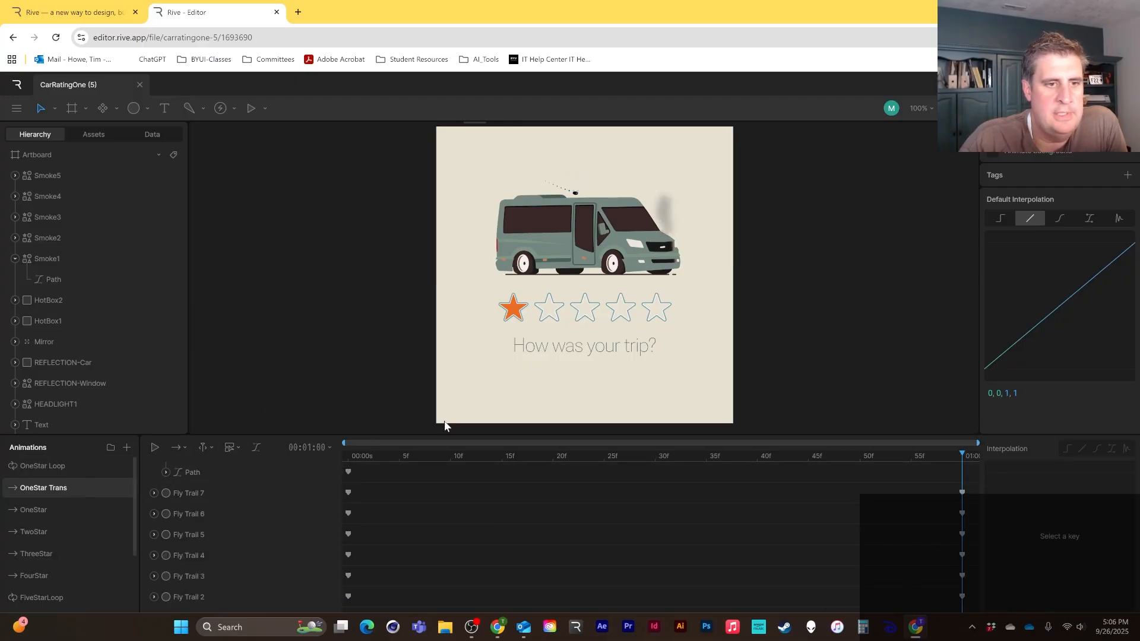
pyautogui.click(155, 448)
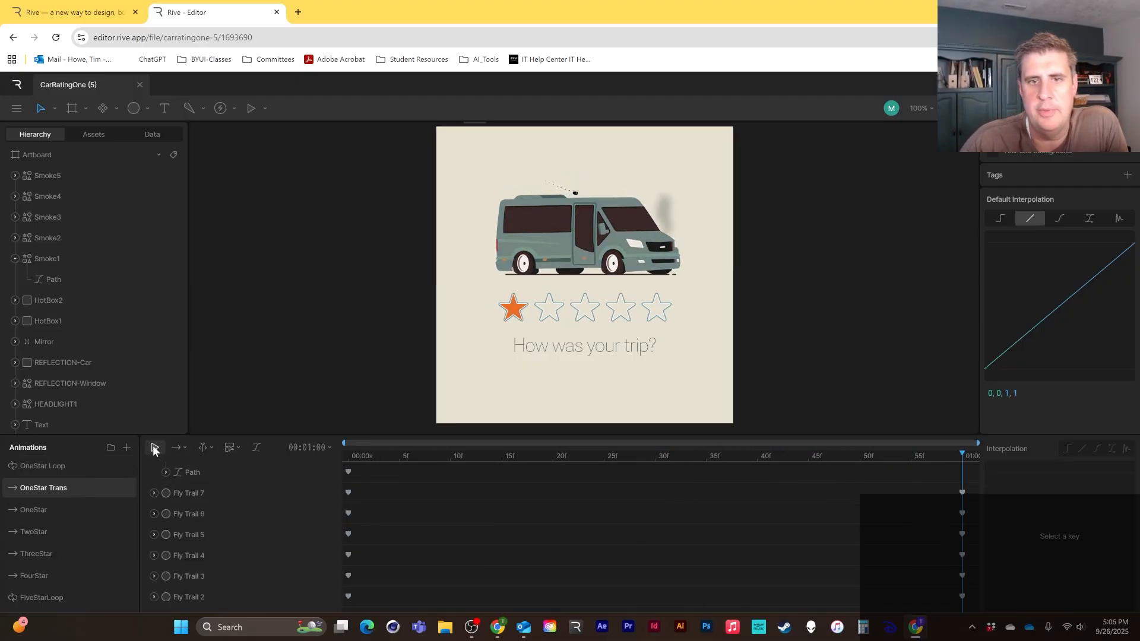
pyautogui.click(155, 448)
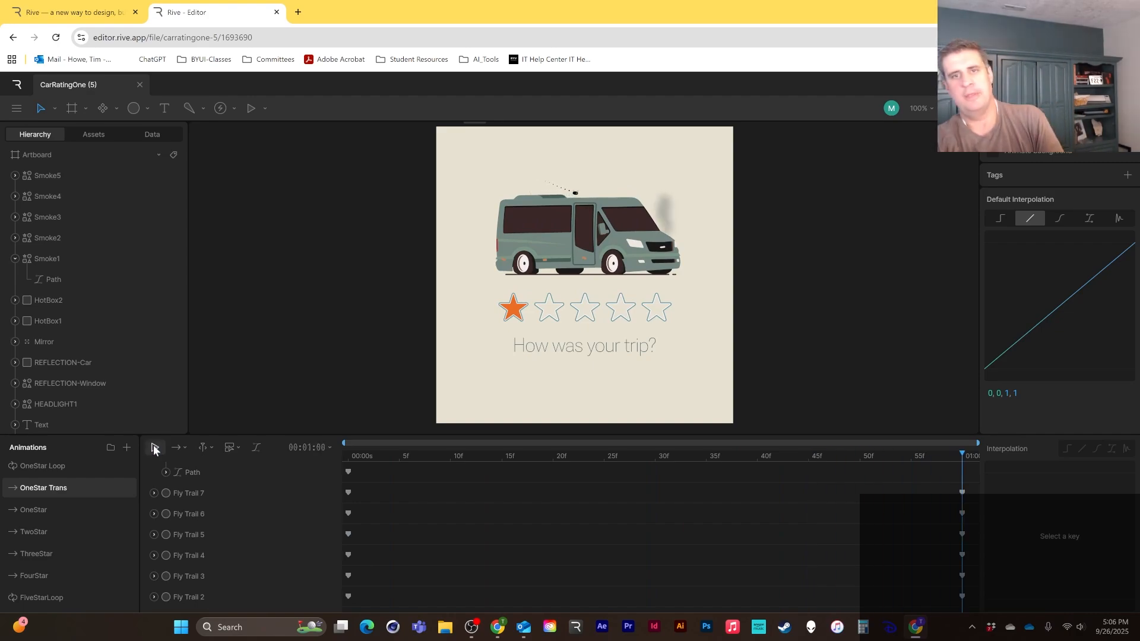
pyautogui.click(155, 447)
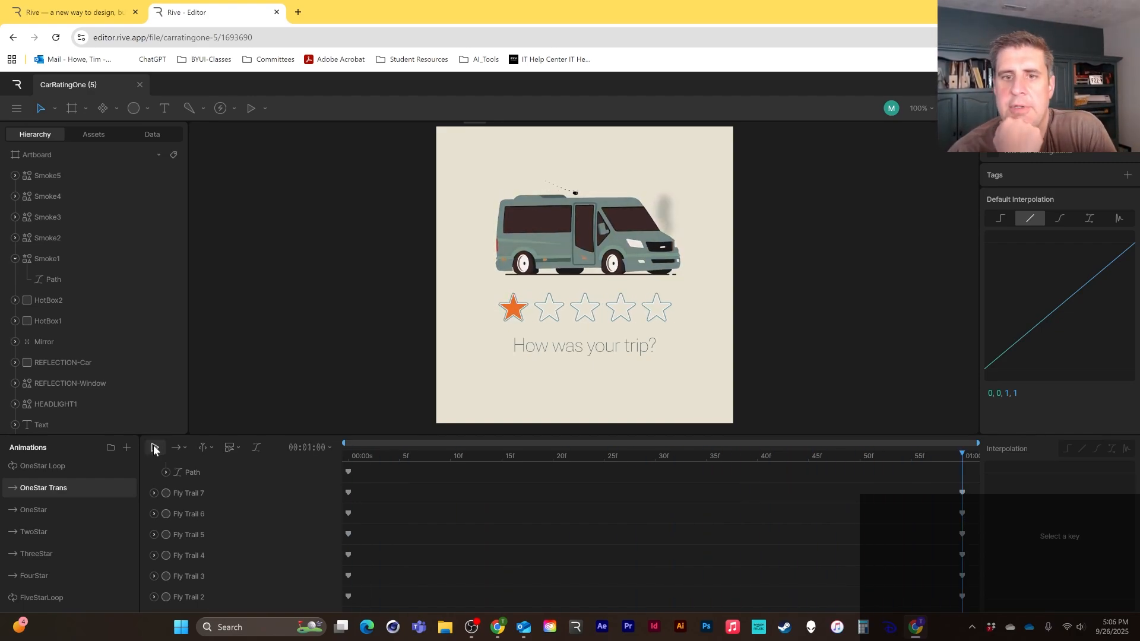
pyautogui.click(154, 449)
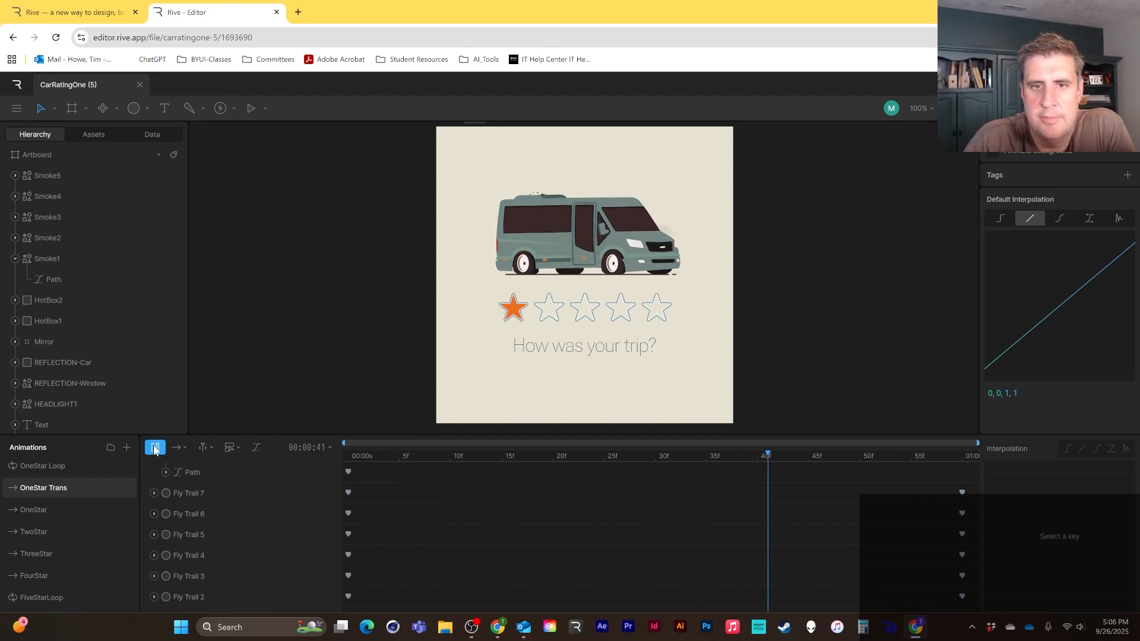
pyautogui.click(154, 449)
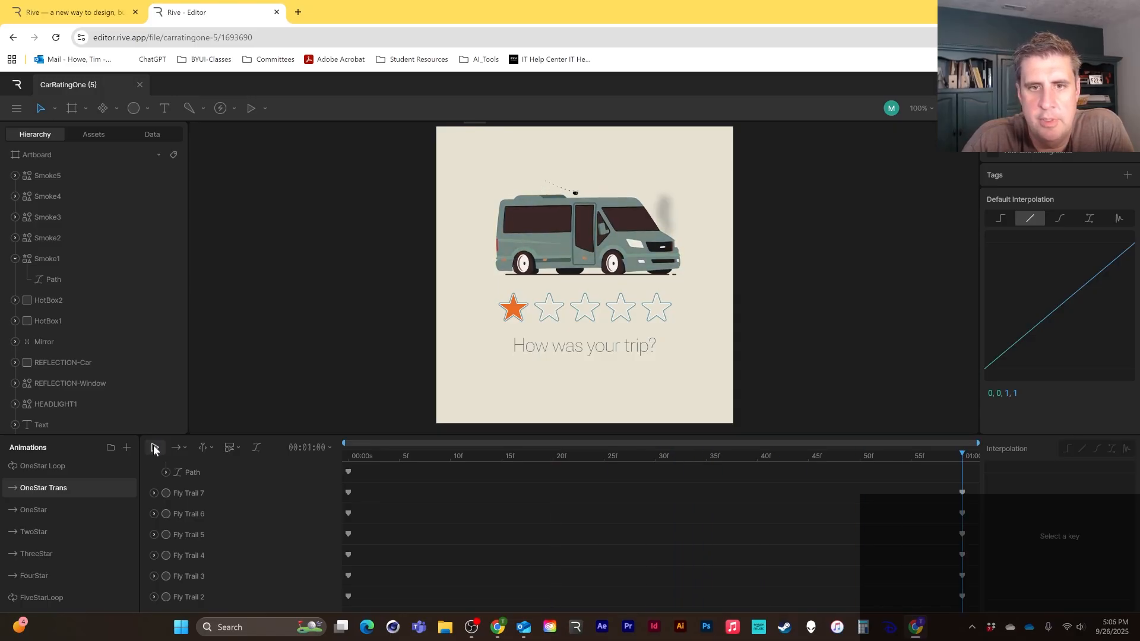
pyautogui.click(155, 449)
pyautogui.click(154, 449)
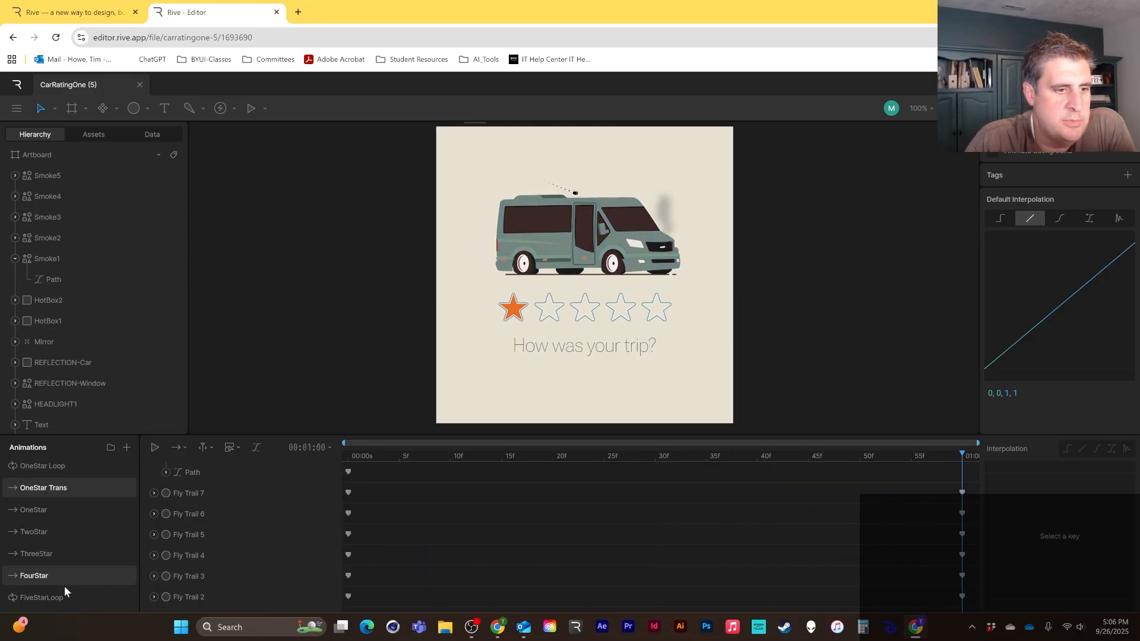
# Step: Delete the OneStar state from State Machine 1
pyautogui.scroll(-2, 64, 586)
pyautogui.click(50, 596)
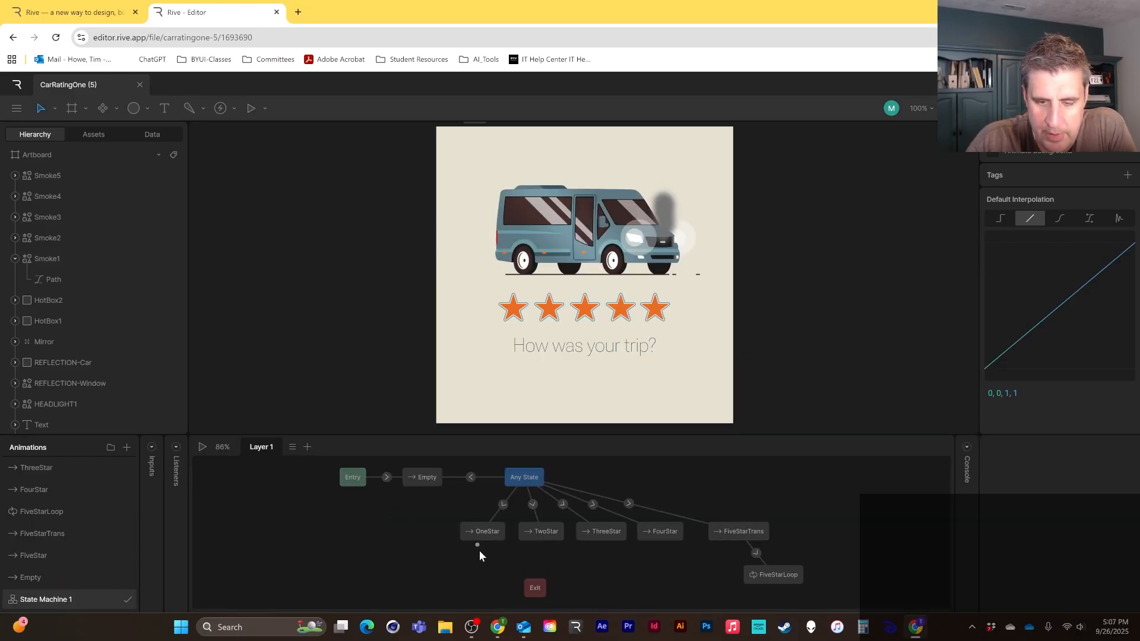
pyautogui.click(487, 534)
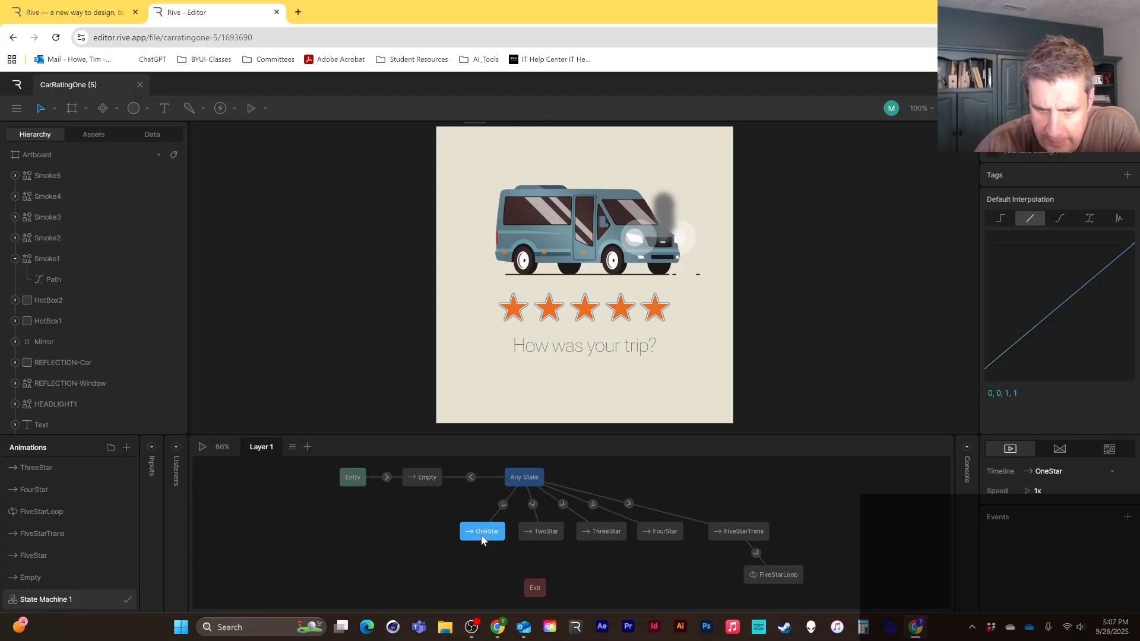
pyautogui.press('Delete')
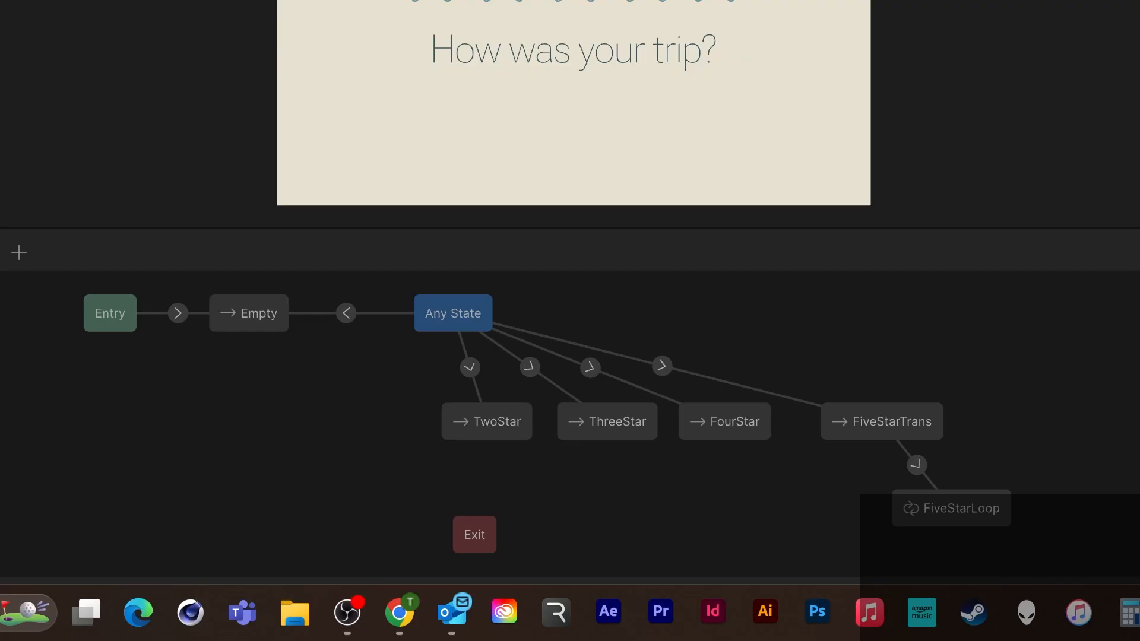
# Step: Add the OneStar Trans and OneStar Loop states, connecting Any State to OneStar Trans and OneStar Trans to OneStar Loop
pyautogui.moveTo(0, 439); pyautogui.dragTo(342, 426)
pyautogui.moveTo(416, 340); pyautogui.dragTo(365, 420)
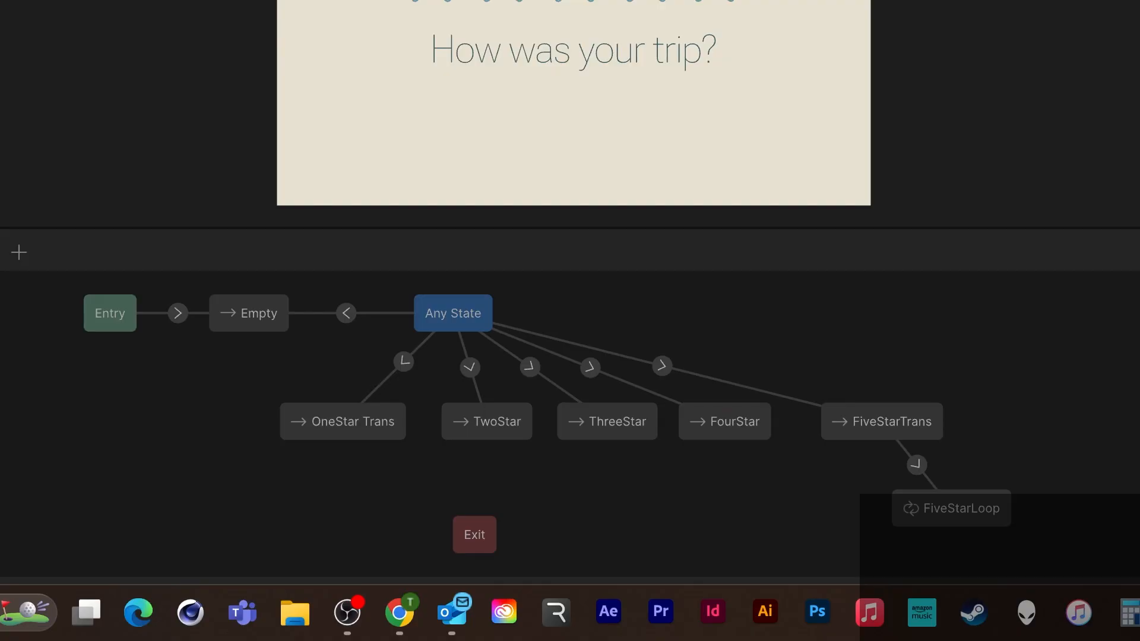
pyautogui.moveTo(1, 514); pyautogui.dragTo(289, 524)
pyautogui.moveTo(331, 441); pyautogui.dragTo(302, 507)
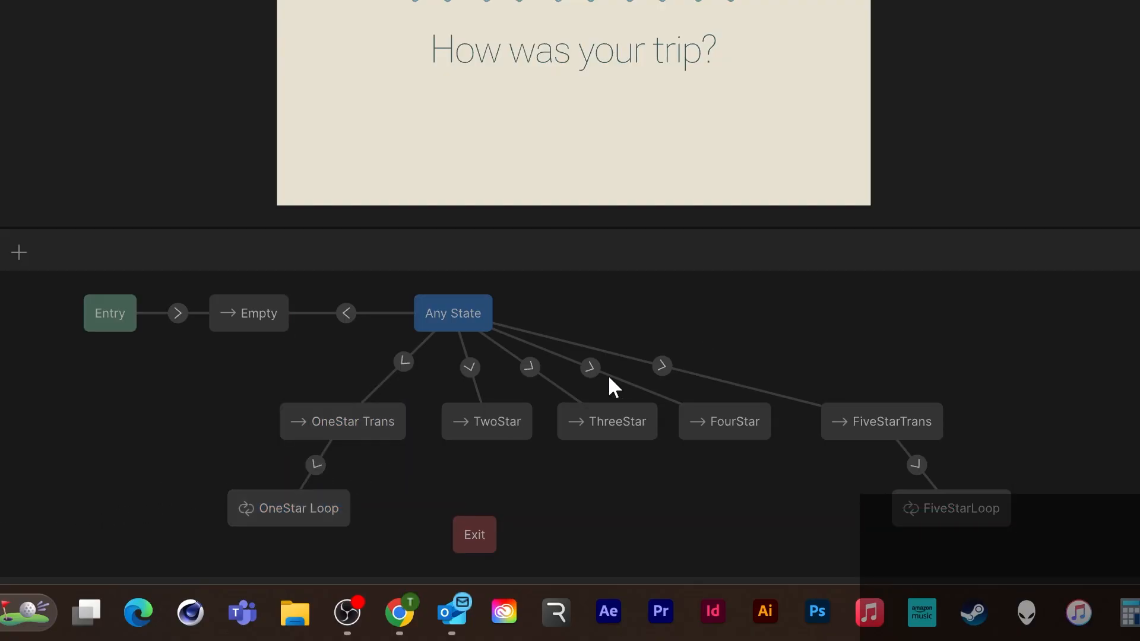
# Step: Inspect the transitions from Any State to FiveStarTrans and OneStar Trans, and the one from OneStar Trans to OneStar Loop
pyautogui.click(662, 365)
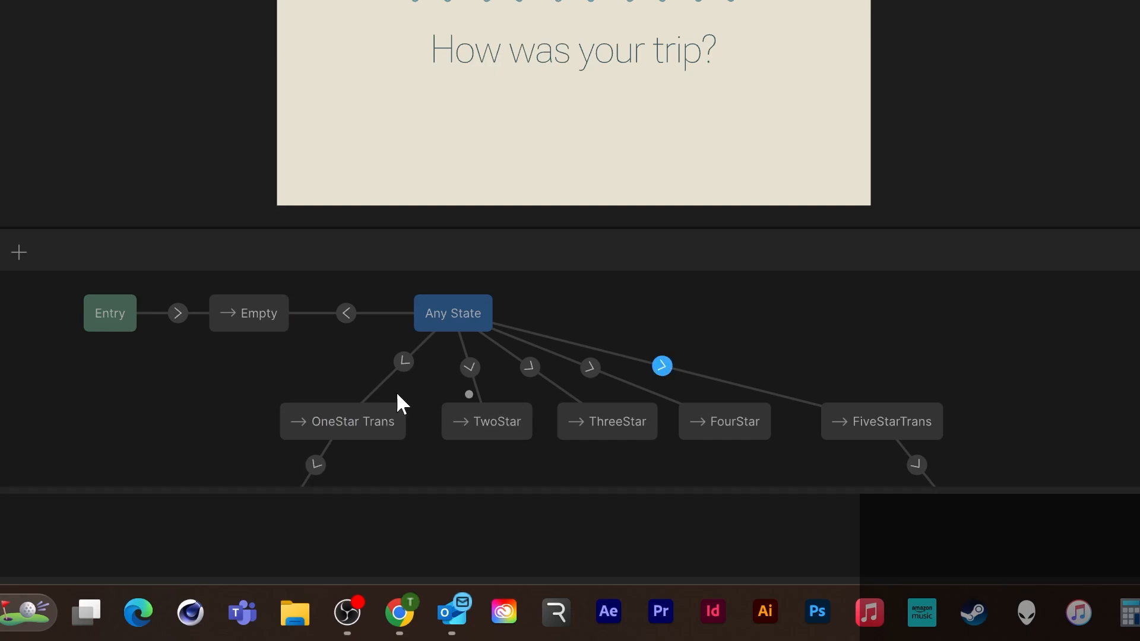
pyautogui.click(403, 361)
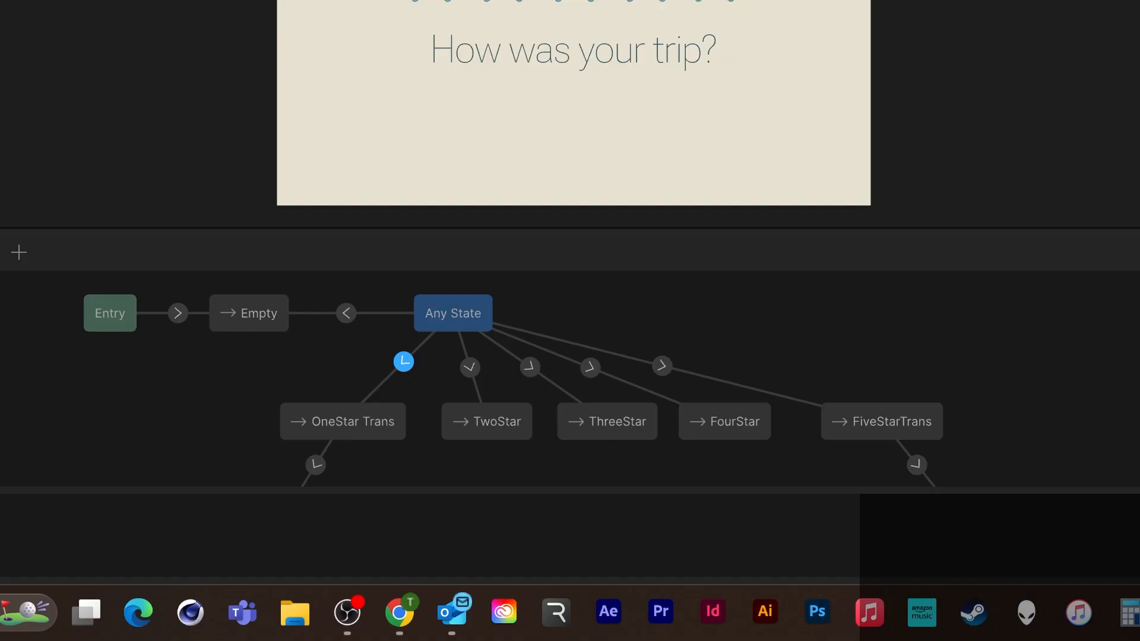
pyautogui.click(318, 469)
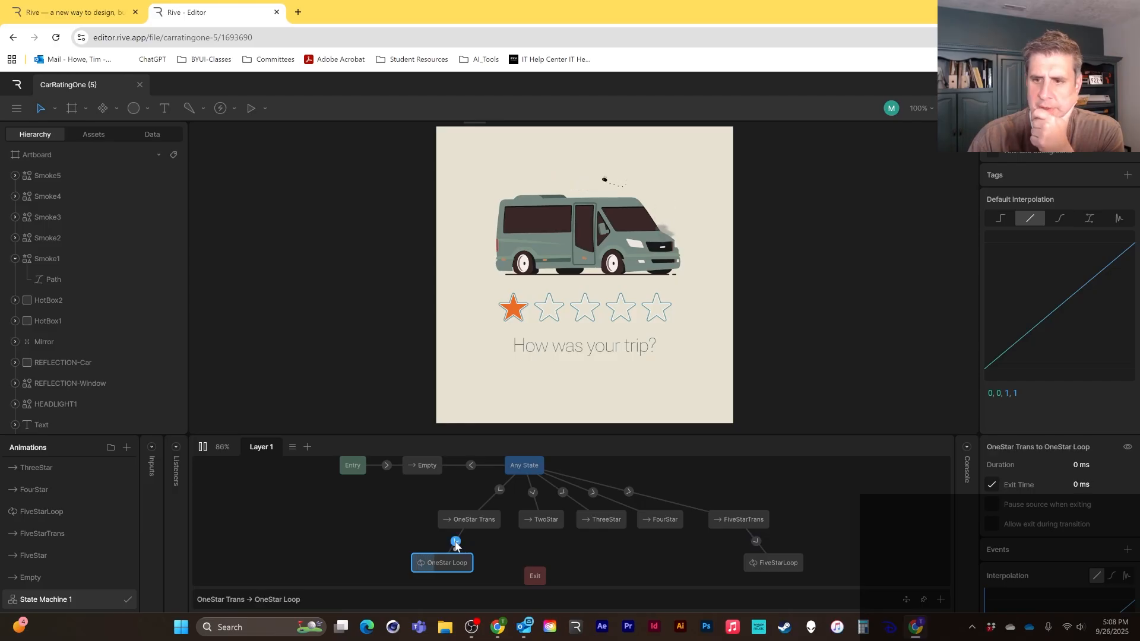
# Step: Set the exit time of the transition from OneStar Trans to OneStar Loop to 100% and test the one-star rating
pyautogui.click(1084, 485)
pyautogui.write('100')
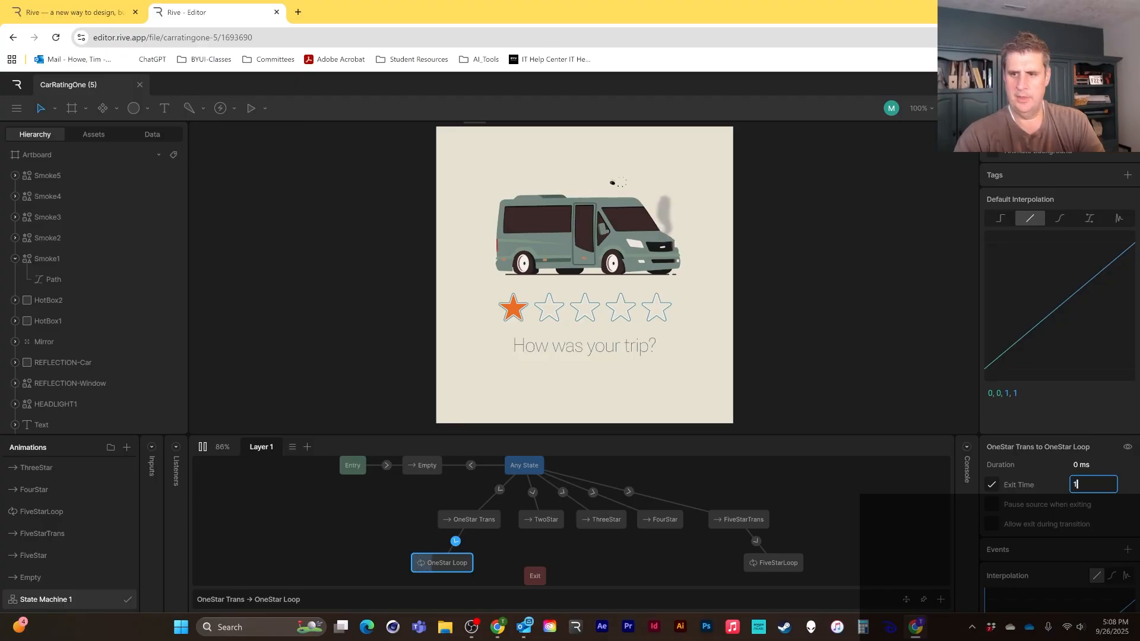
pyautogui.press('Return')
pyautogui.click(1078, 484)
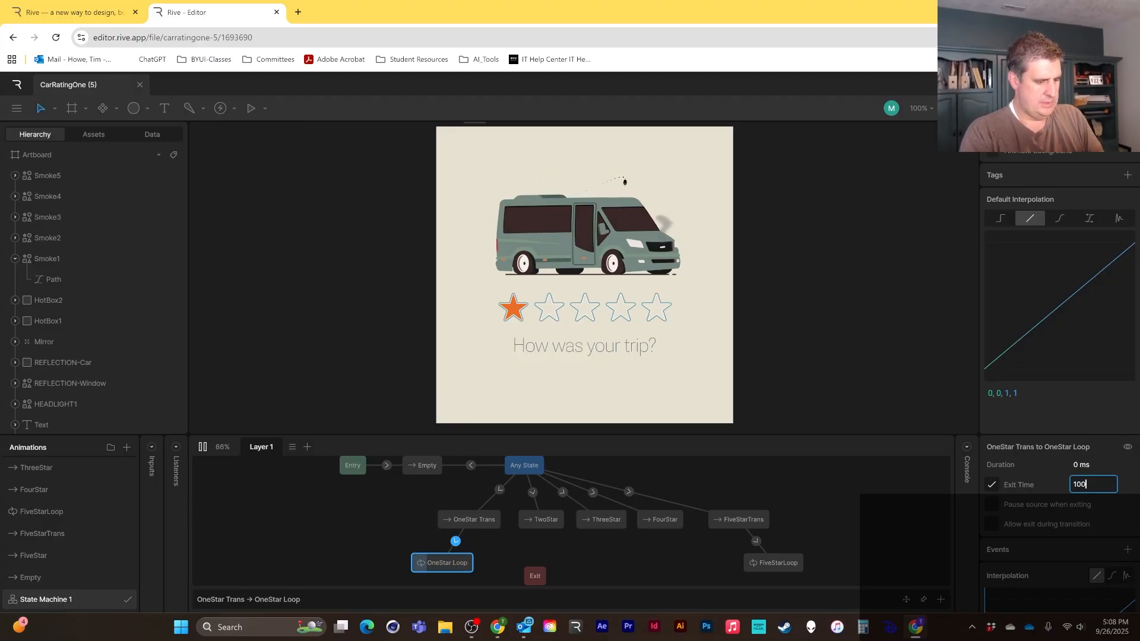
pyautogui.write('%')
pyautogui.press('Return')
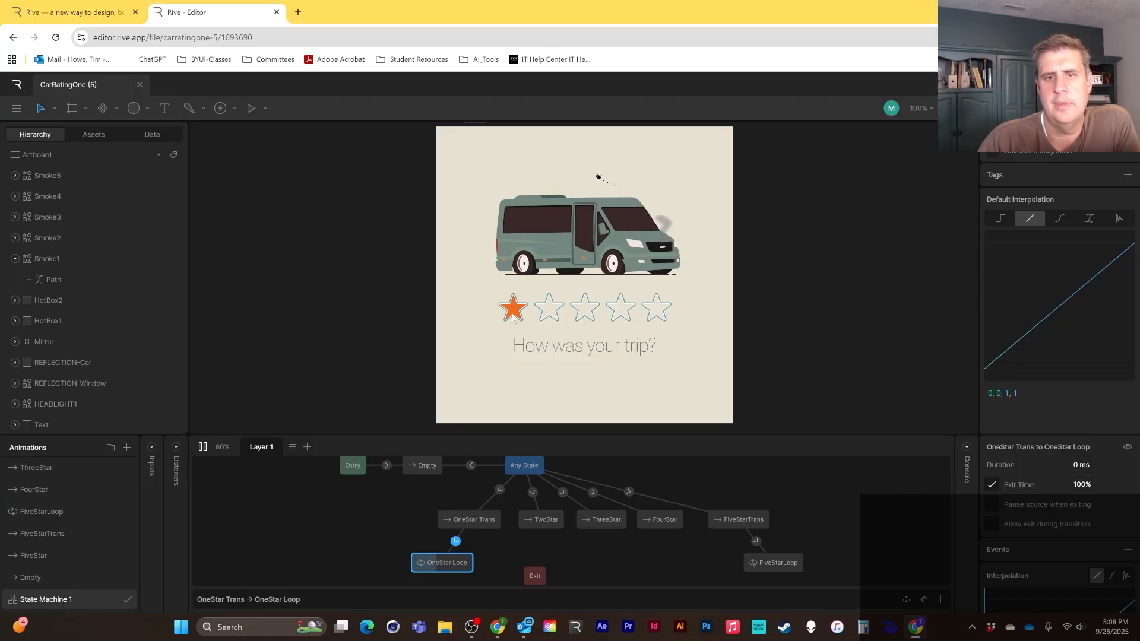
pyautogui.click(512, 316)
pyautogui.click(513, 317)
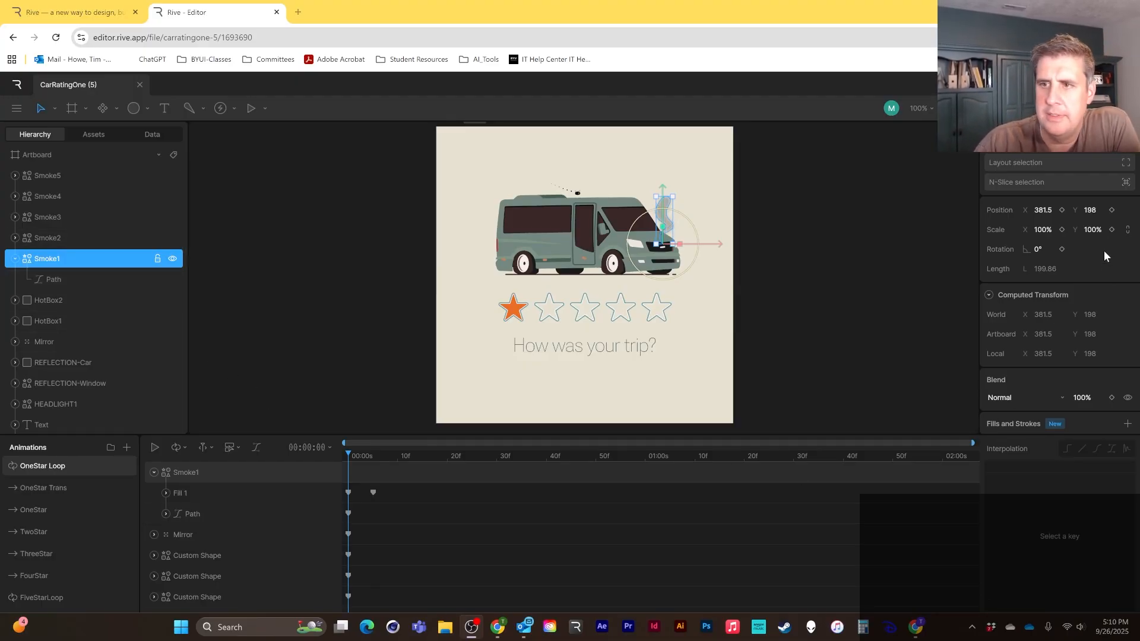
# Step: Compare Smoke1 at the end of OneStar Trans and start of OneStar Loop, and key its 100% Y scale on the loop's first frame
pyautogui.click(92, 484)
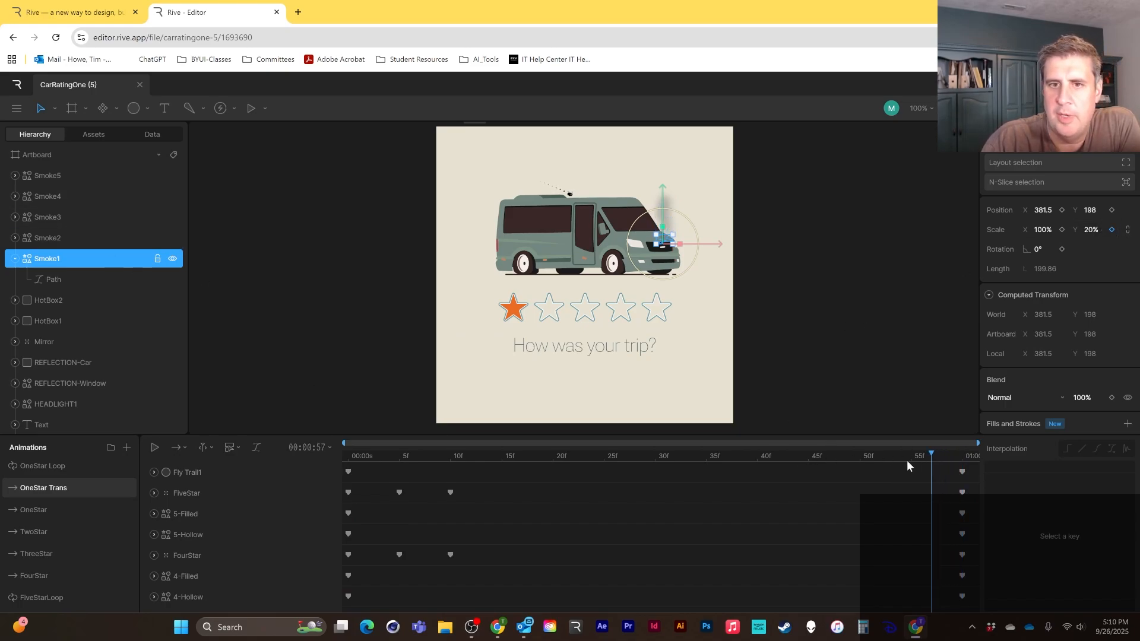
pyautogui.moveTo(907, 466); pyautogui.dragTo(1001, 464)
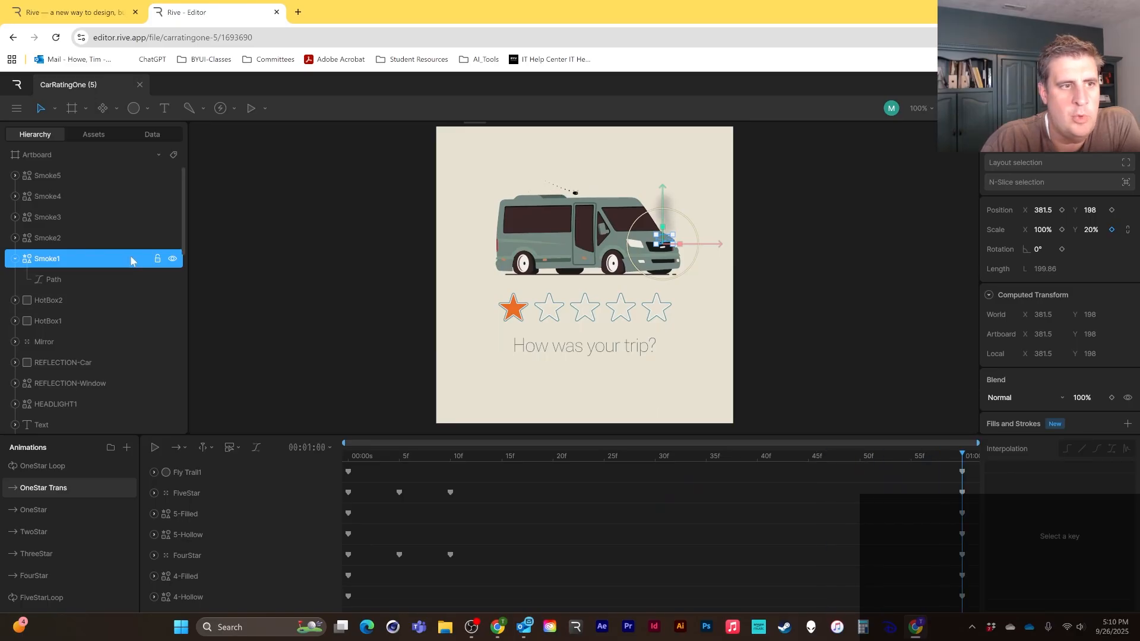
pyautogui.click(75, 468)
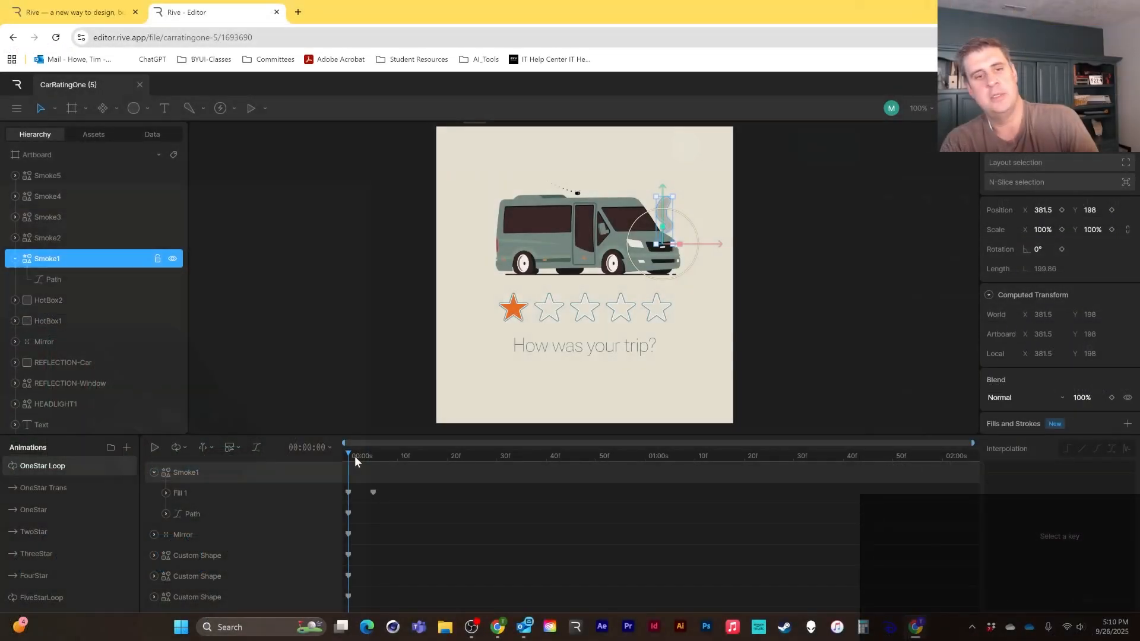
pyautogui.click(1112, 229)
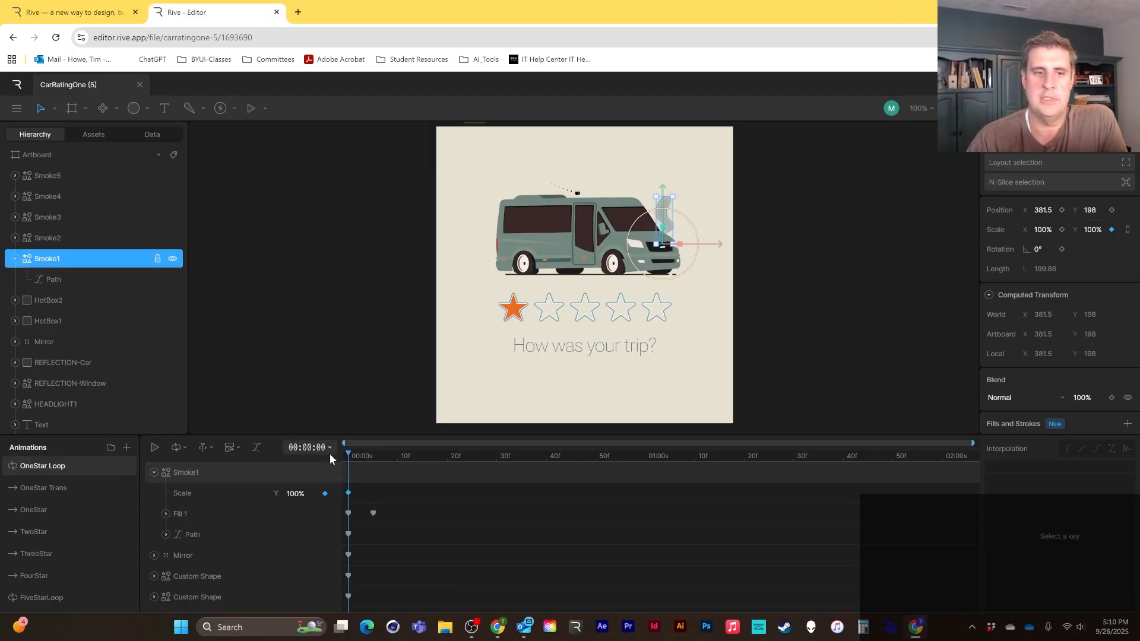
# Step: Key the 100% scale of Smoke2, Smoke3, Smoke4 and Smoke5 on the first frame of OneStar Loop
pyautogui.click(63, 240)
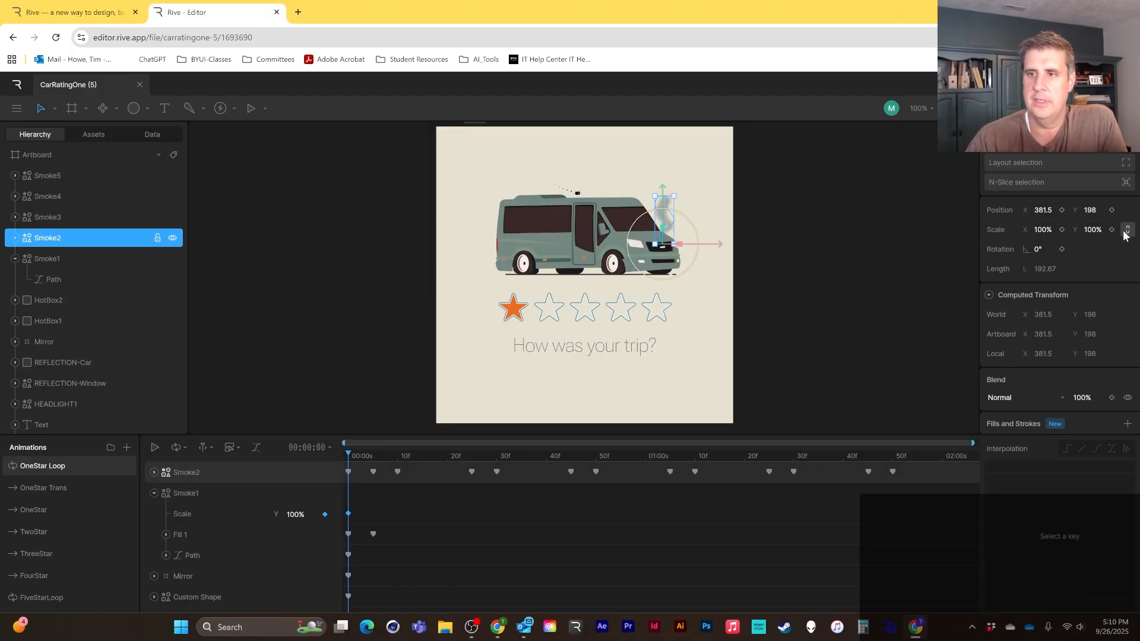
pyautogui.click(83, 218)
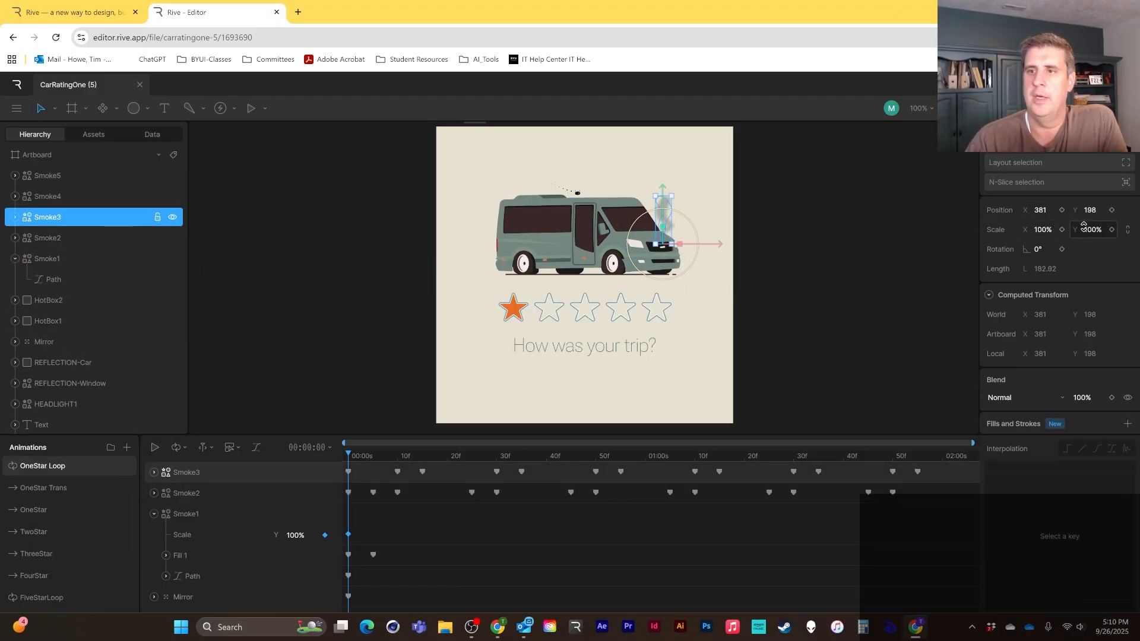
pyautogui.click(76, 198)
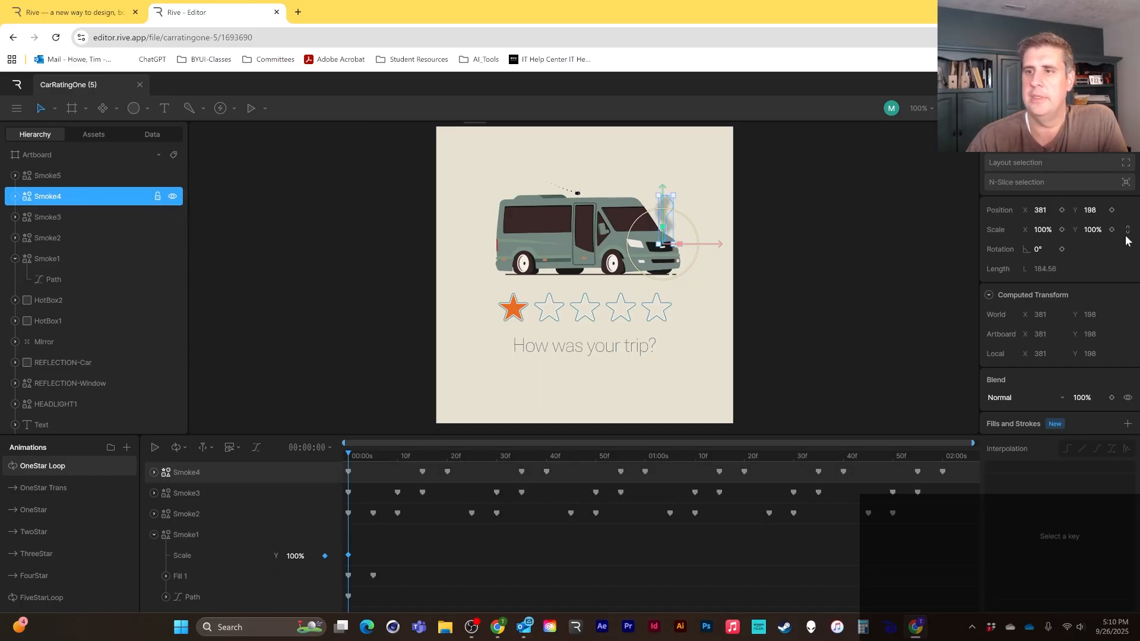
pyautogui.click(1112, 230)
pyautogui.click(59, 176)
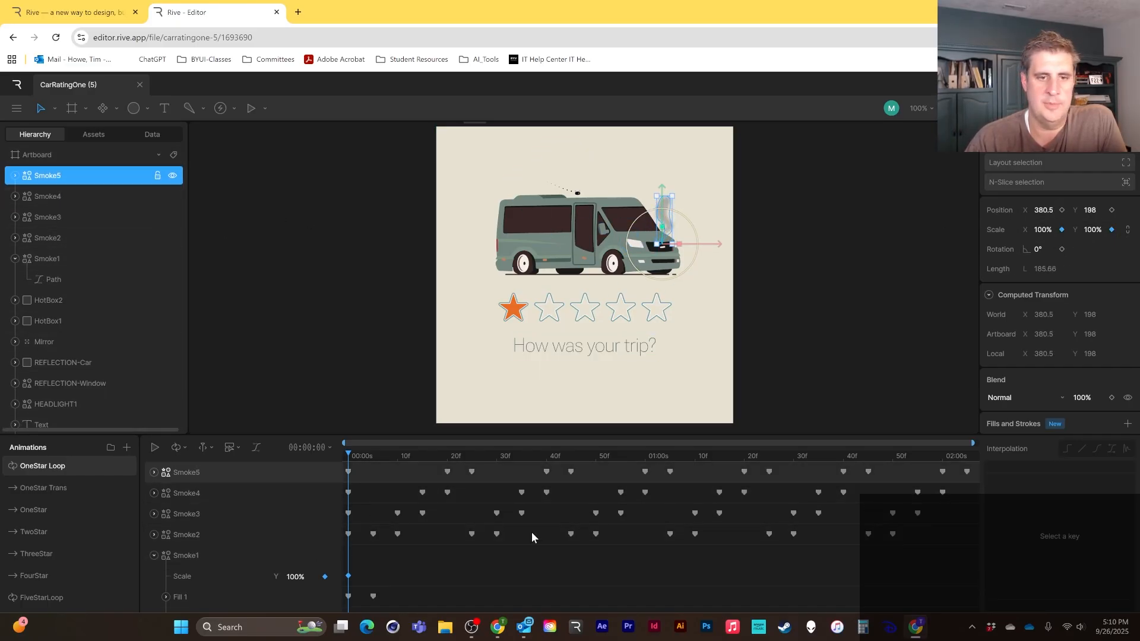
# Step: Preview OneStar Loop and run State Machine 1, testing the two-star rating followed by the one-star rating
pyautogui.scroll(-3, 53, 534)
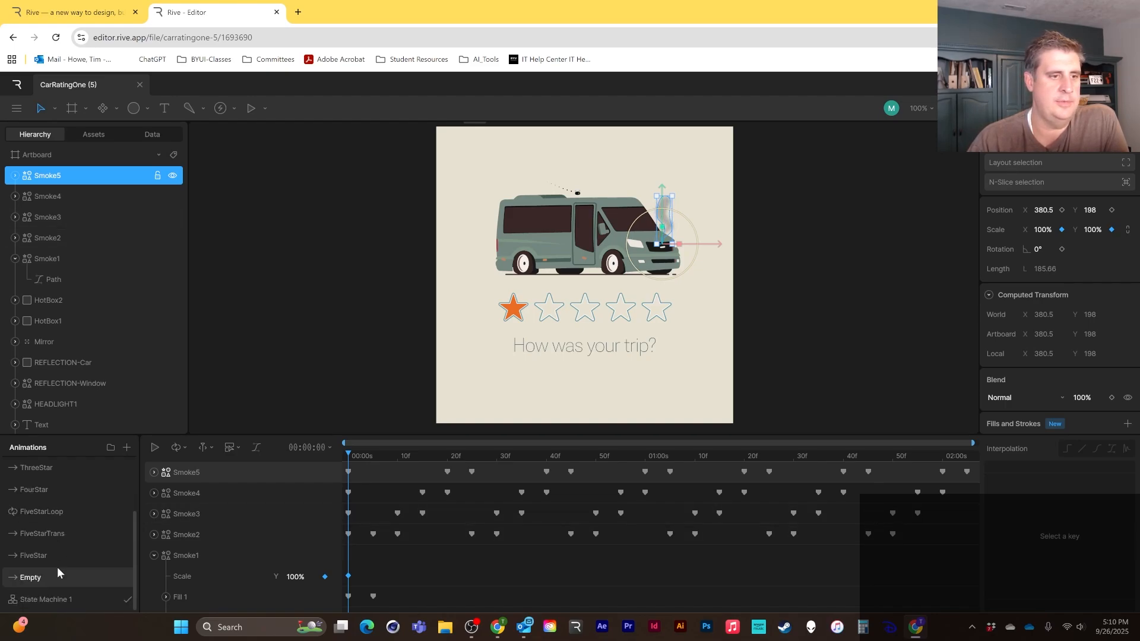
pyautogui.click(154, 447)
pyautogui.click(544, 320)
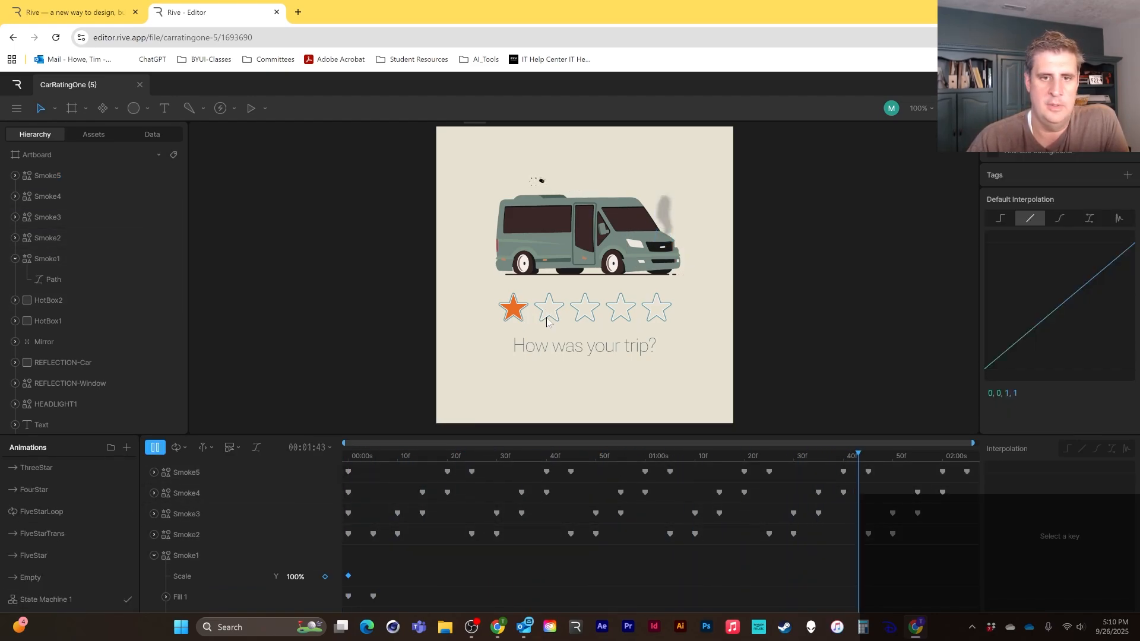
pyautogui.click(70, 597)
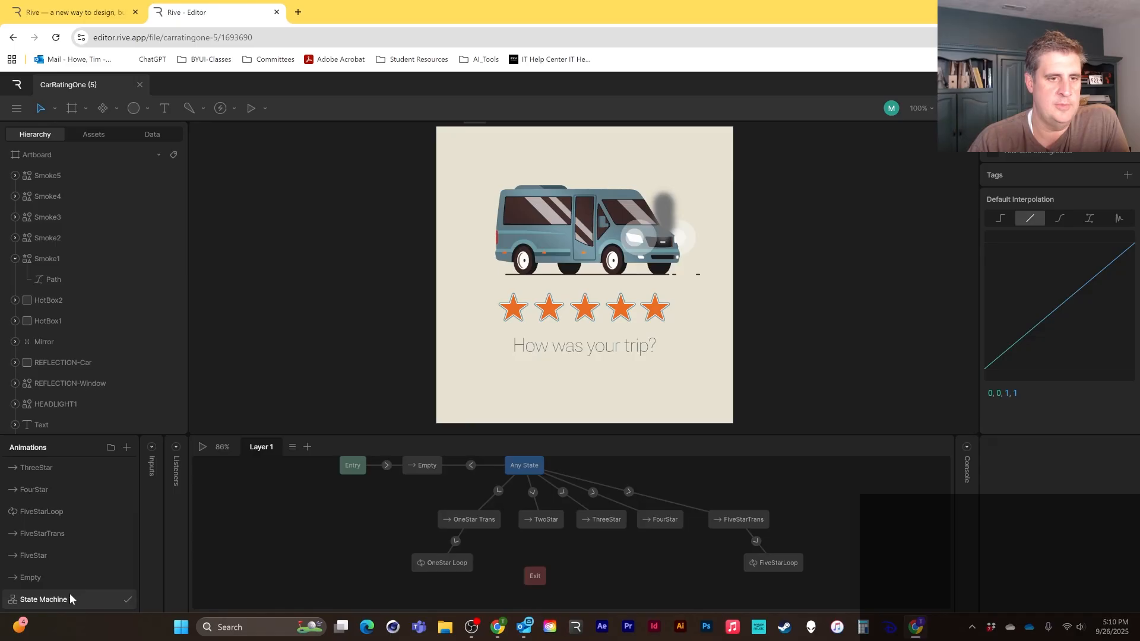
pyautogui.click(202, 447)
pyautogui.click(552, 311)
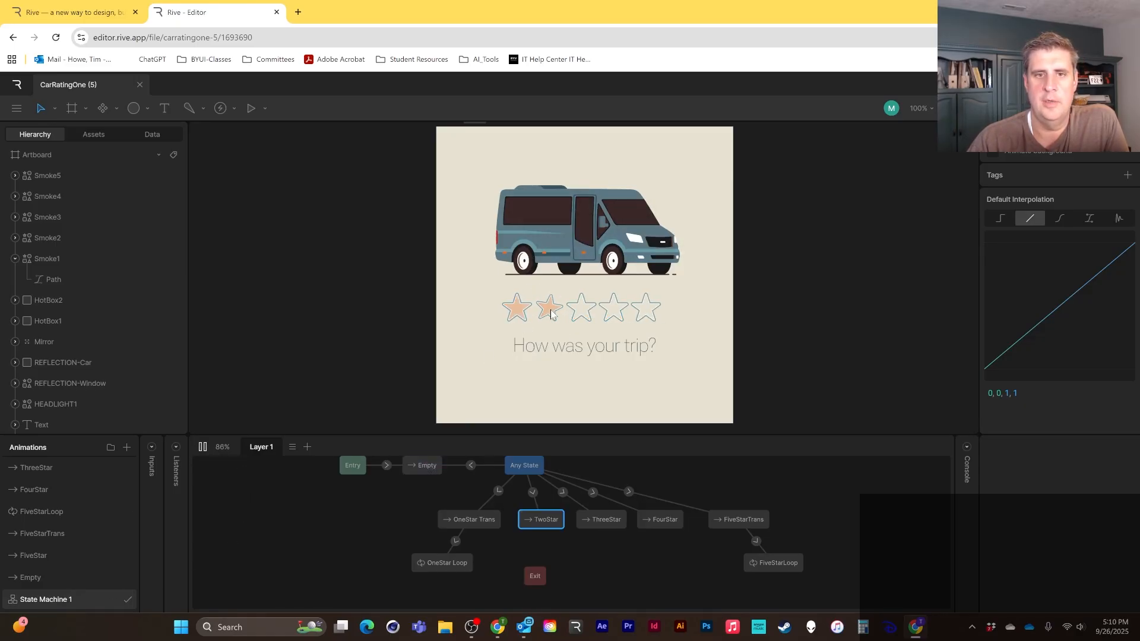
pyautogui.click(518, 313)
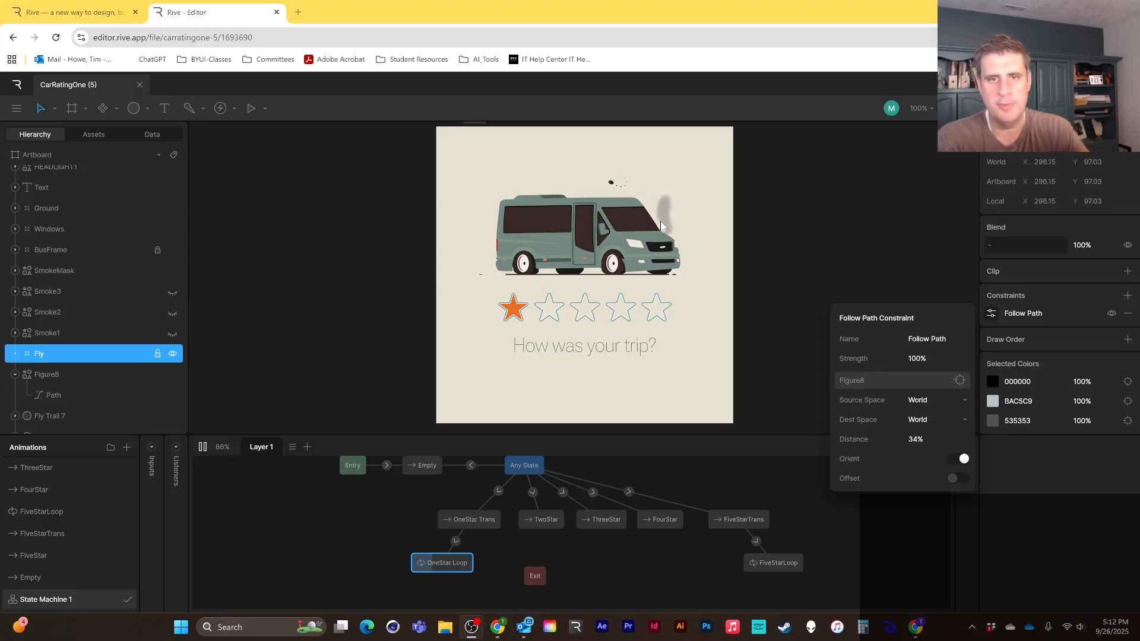
# Step: Try shifting the Fly's Follow Path distance, test the two- to five-star ratings and one star again, and close the constraint settings
pyautogui.moveTo(918, 439); pyautogui.dragTo(936, 437)
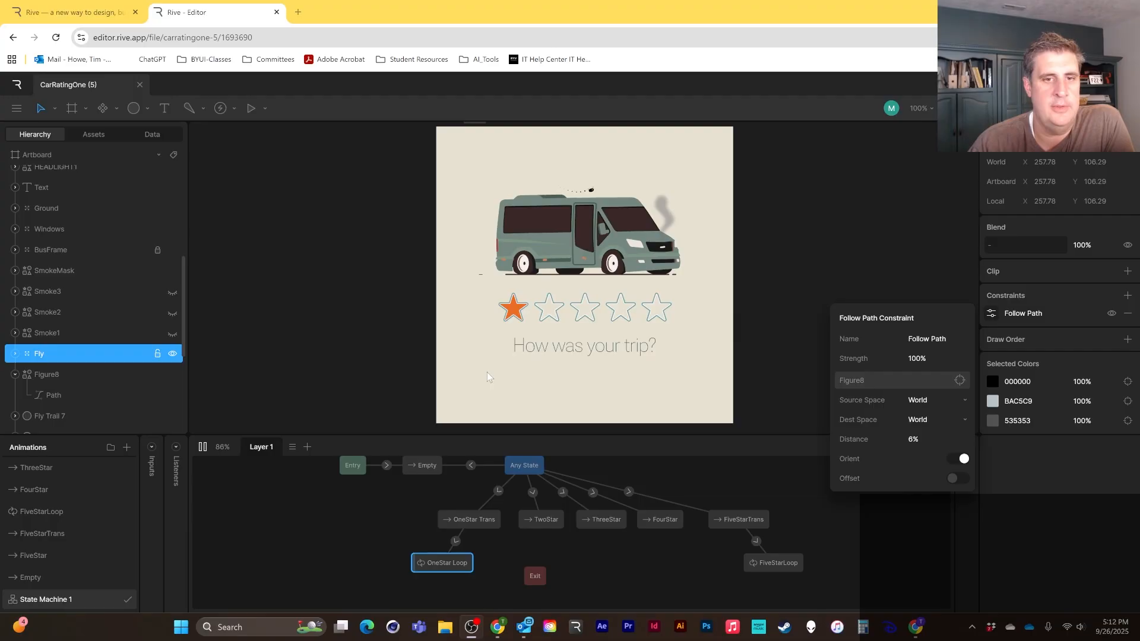
pyautogui.click(558, 314)
pyautogui.click(592, 315)
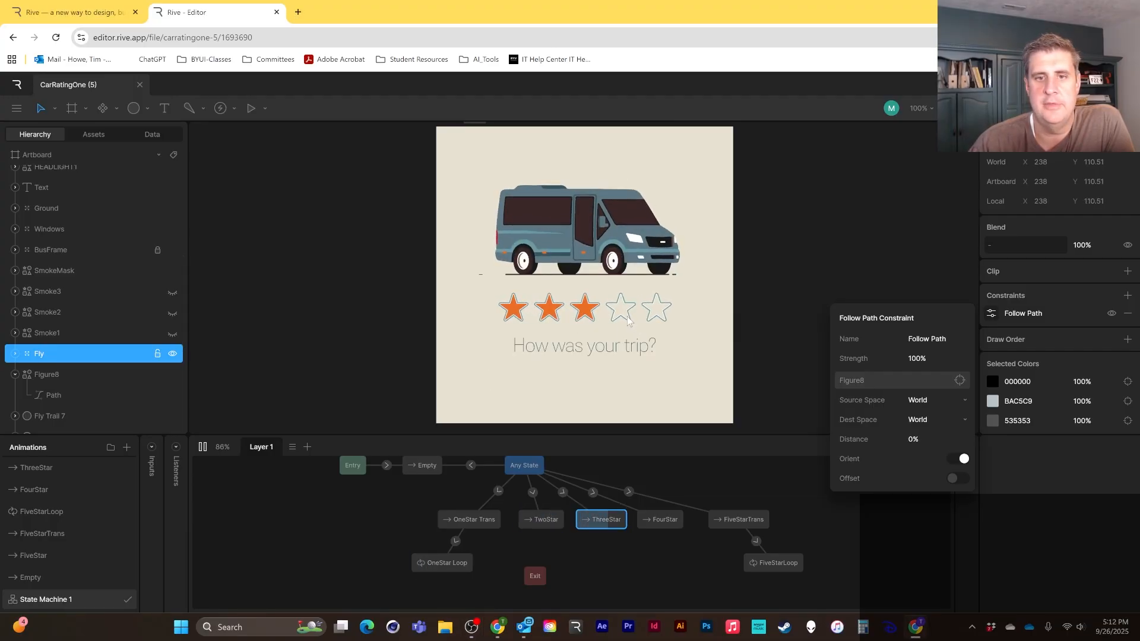
pyautogui.click(625, 315)
pyautogui.click(660, 313)
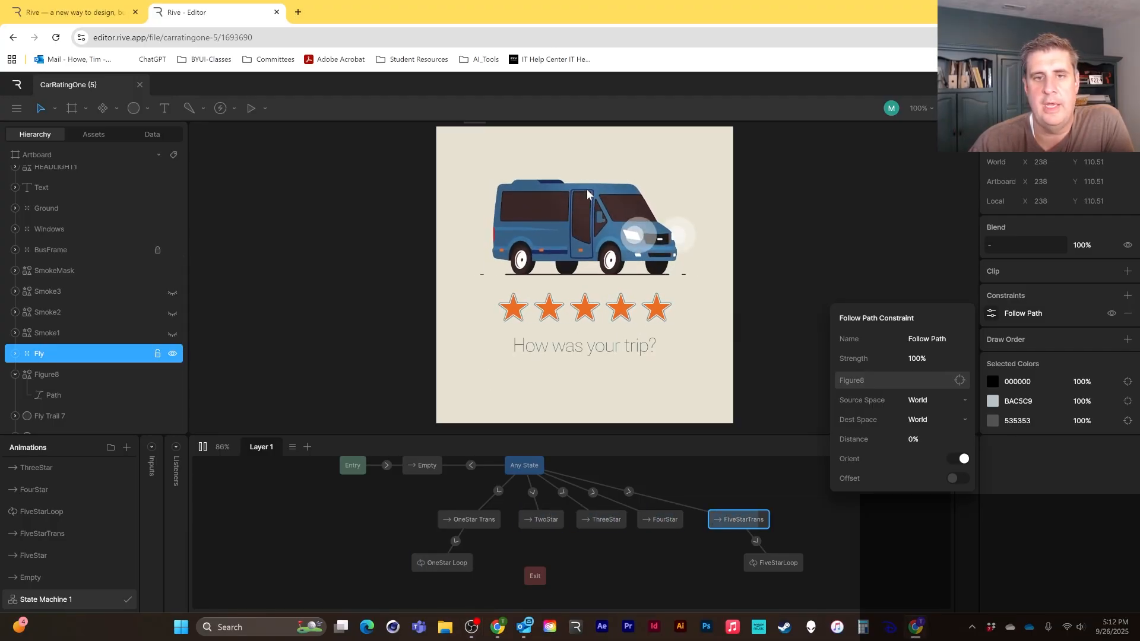
pyautogui.click(516, 312)
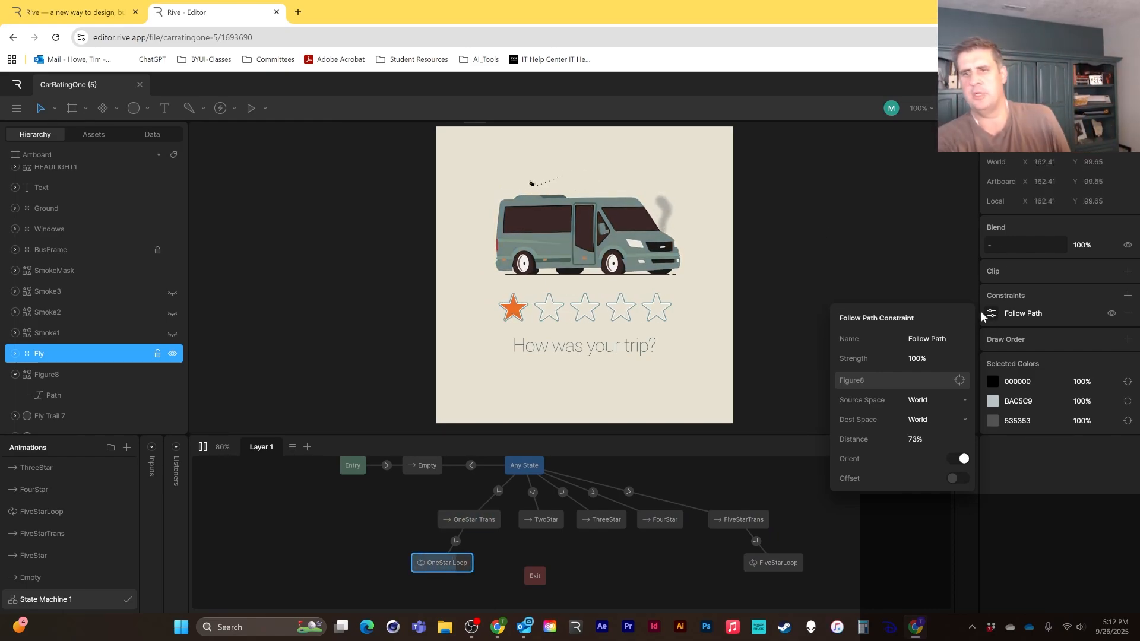
pyautogui.click(809, 337)
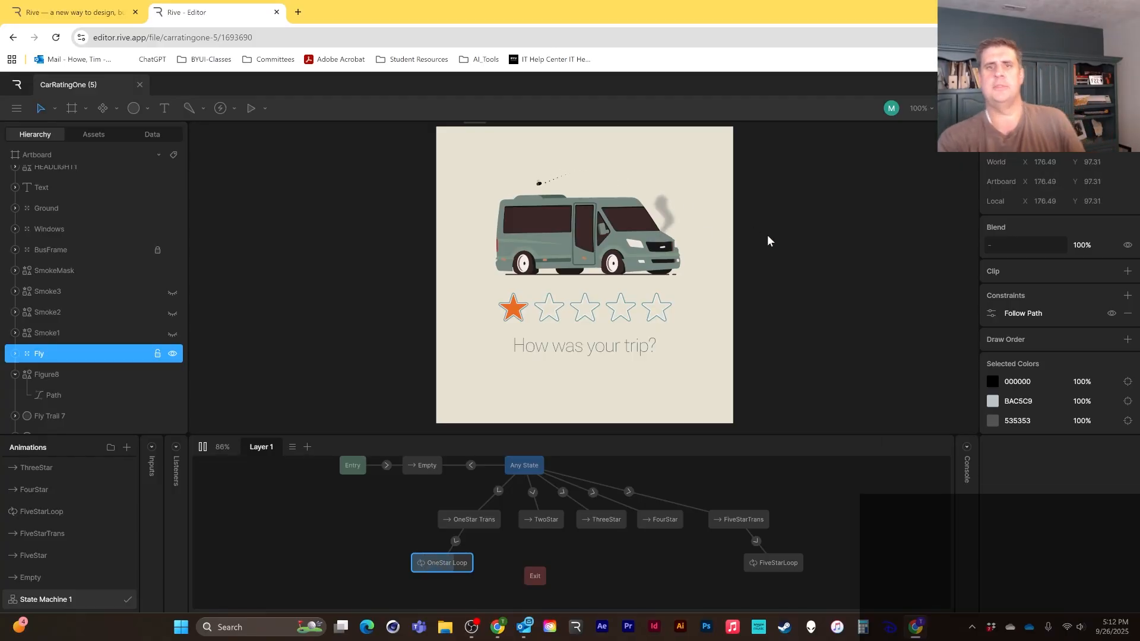